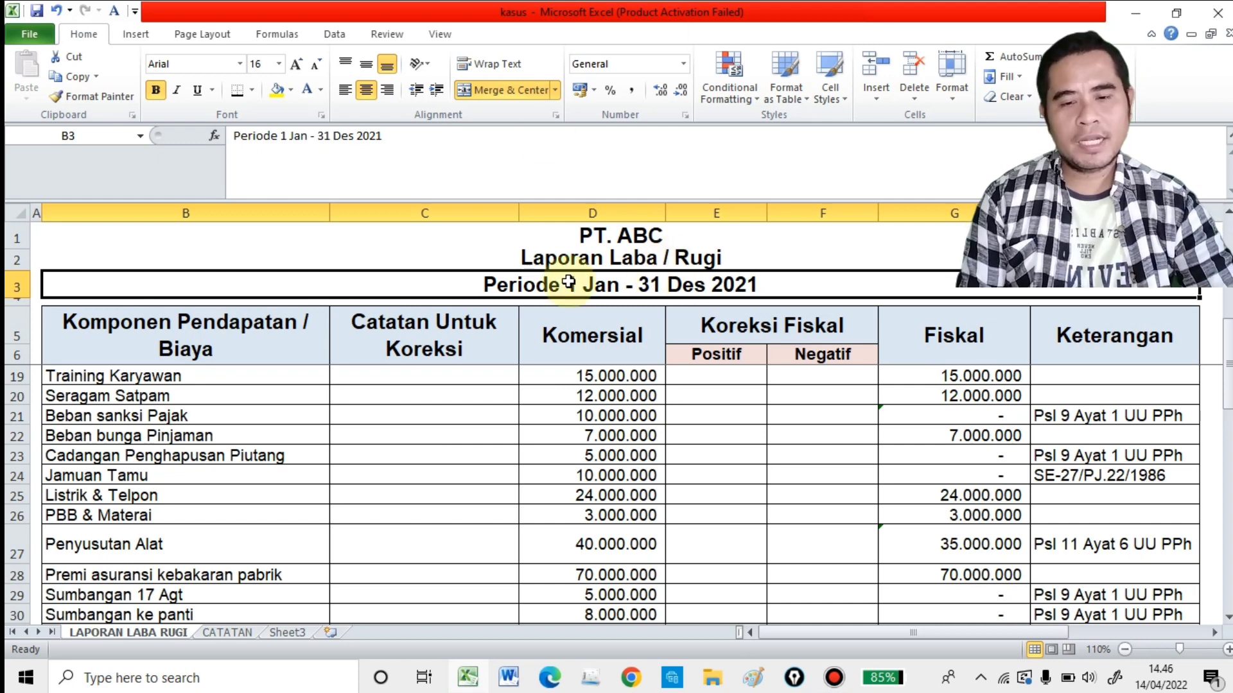
Step: Examine the report's title rows and the headings for income/expense components, correction notes and commercial amounts
left_click(578, 258)
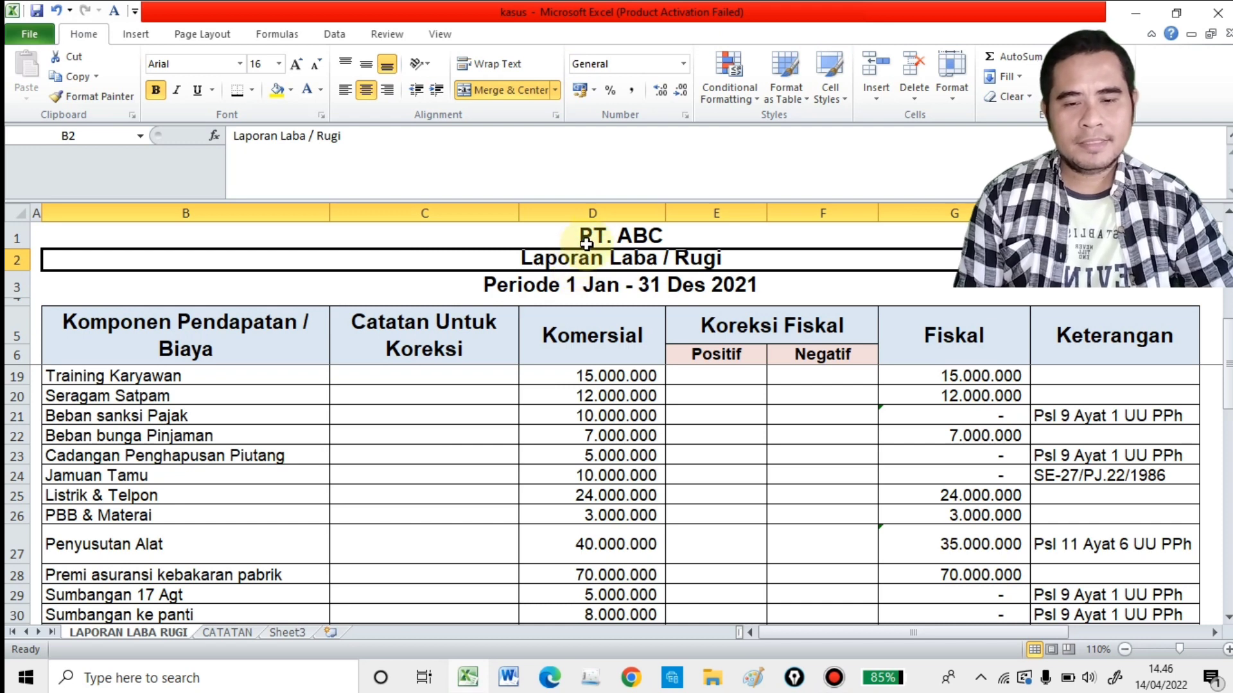
left_click(582, 245)
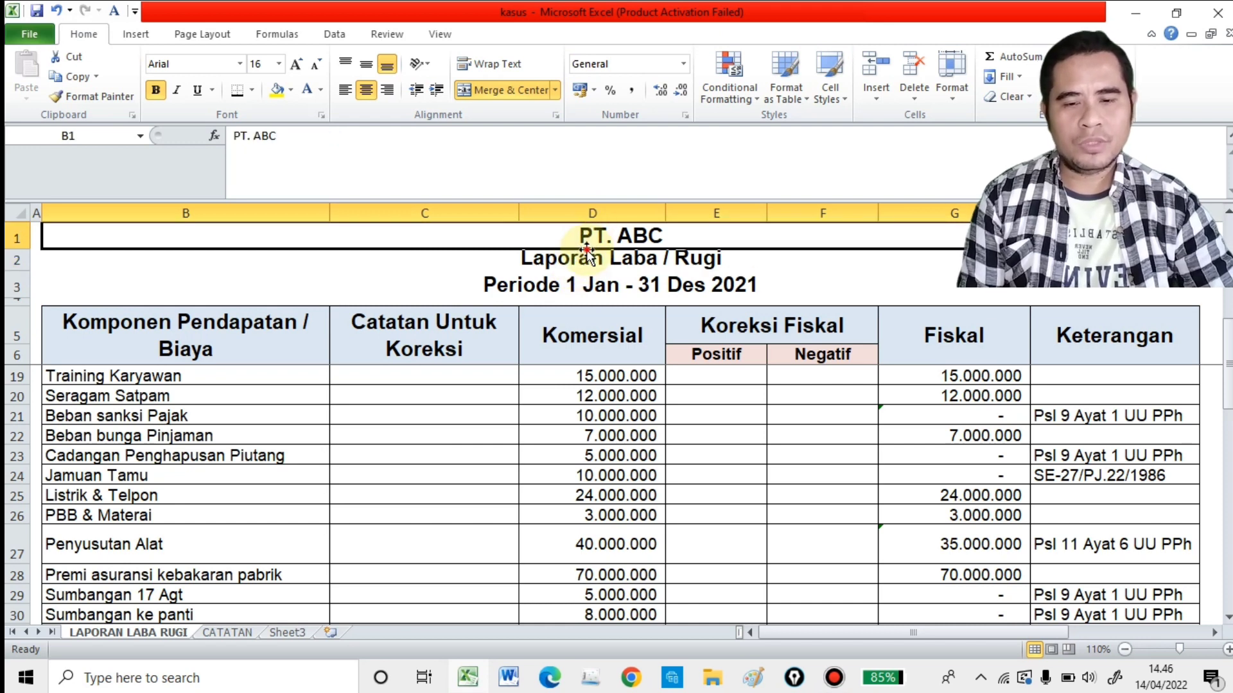
left_click(573, 281)
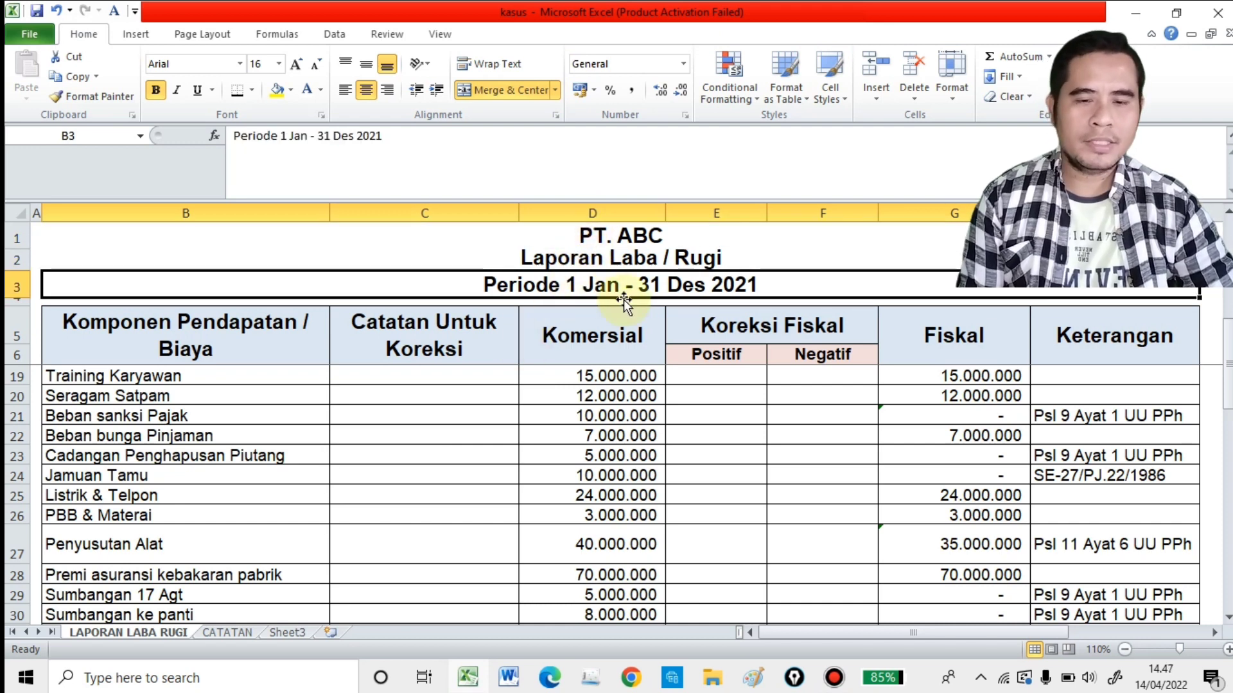
left_click(439, 394)
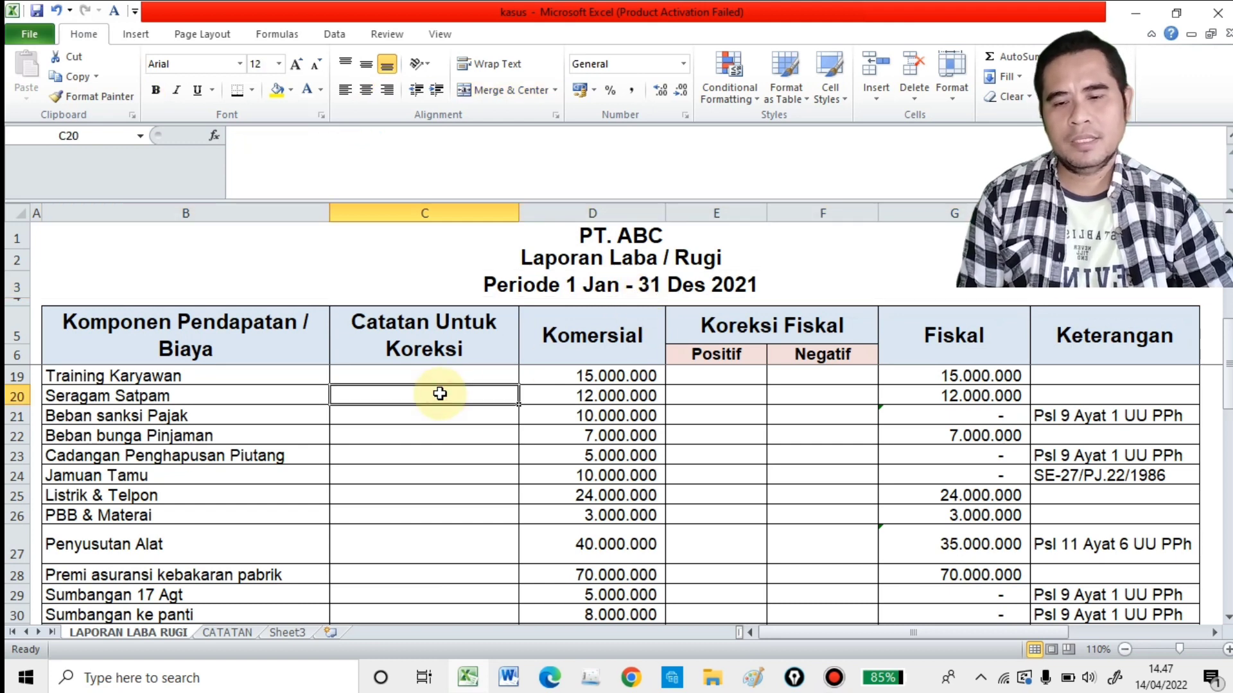
left_click(275, 329)
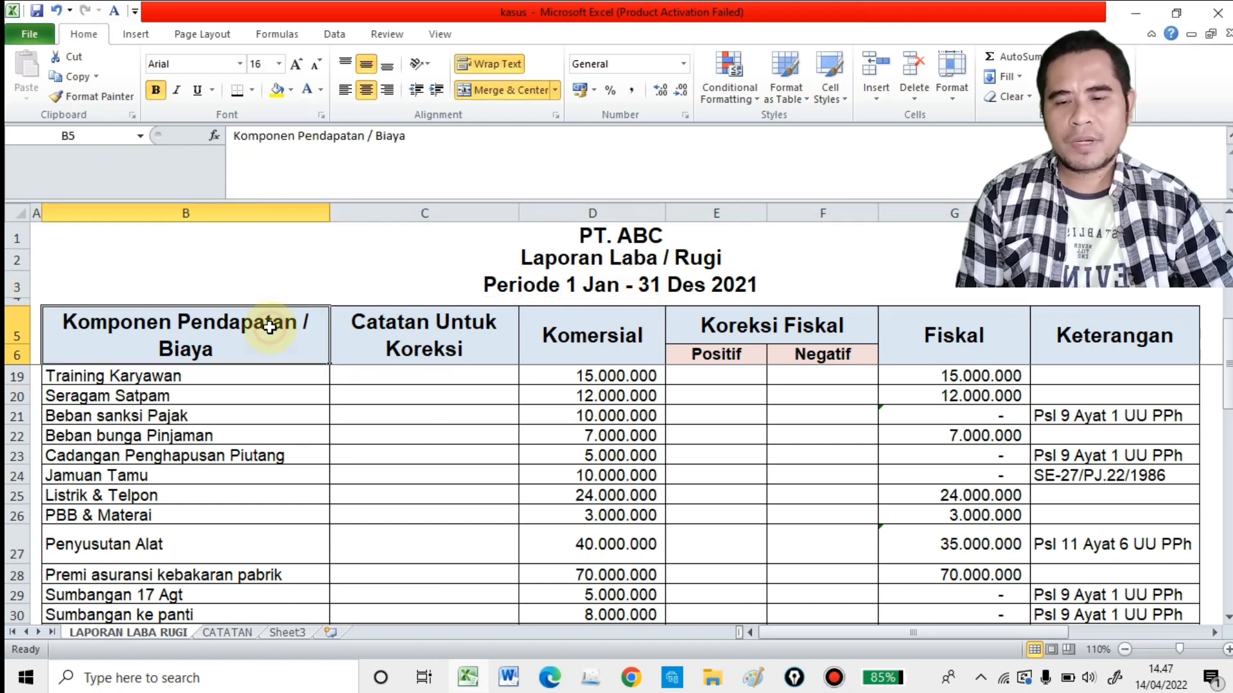
left_click(410, 320)
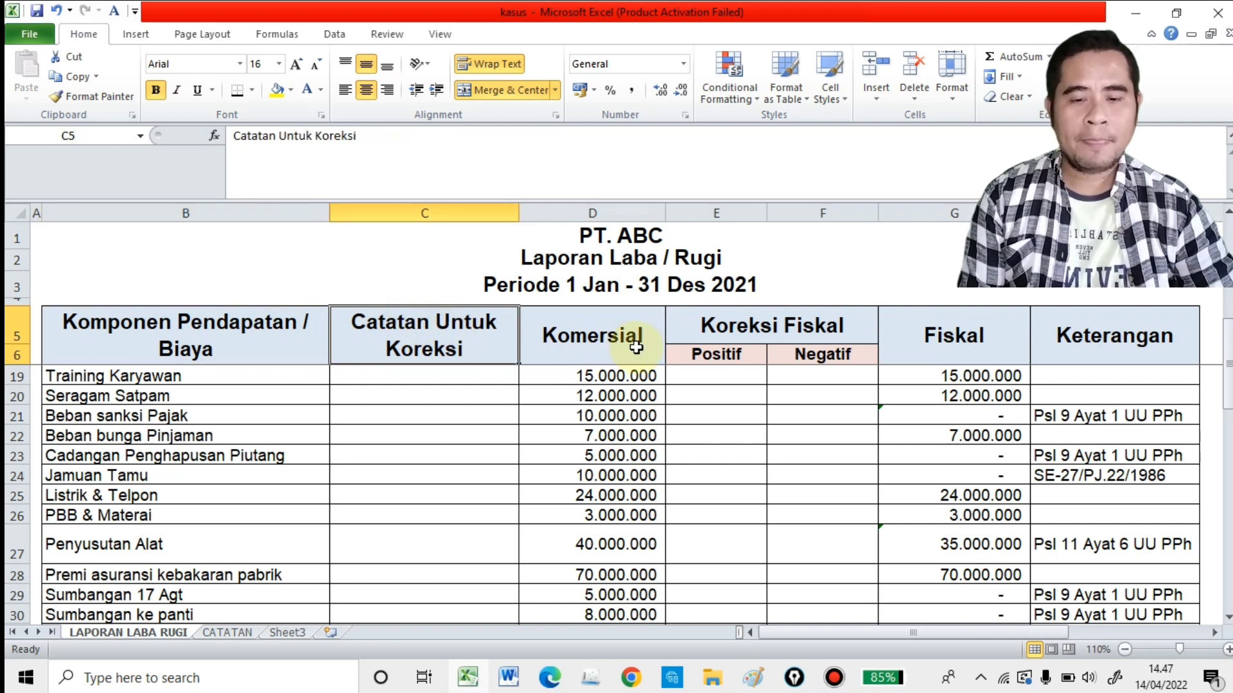
left_click(636, 340)
scroll(636, 340, "down", 1)
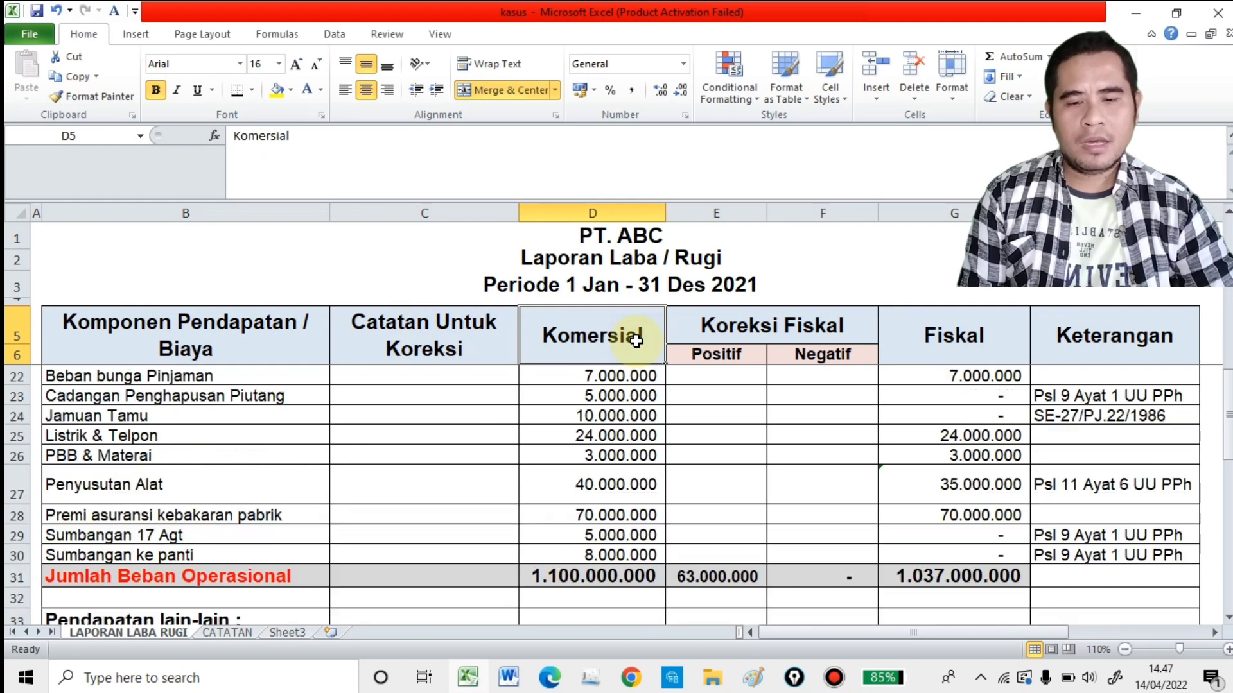
scroll(634, 341, "up", 5)
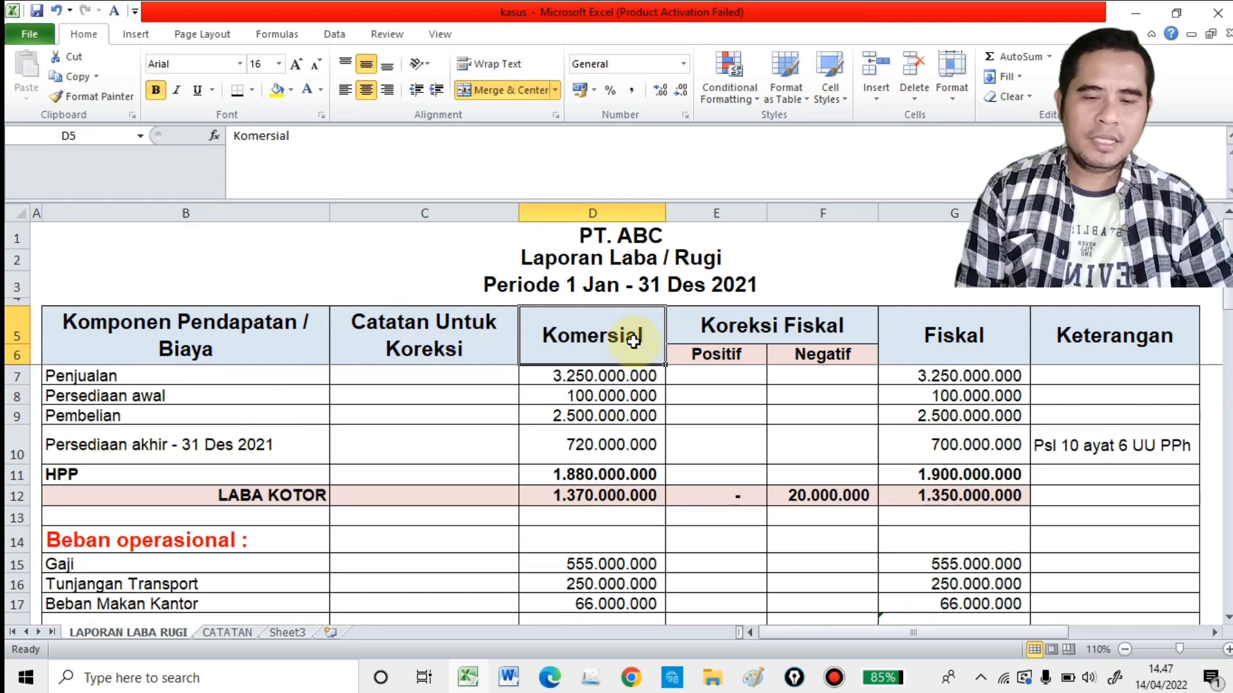
scroll(631, 341, "down", 1)
scroll(631, 342, "up", 1)
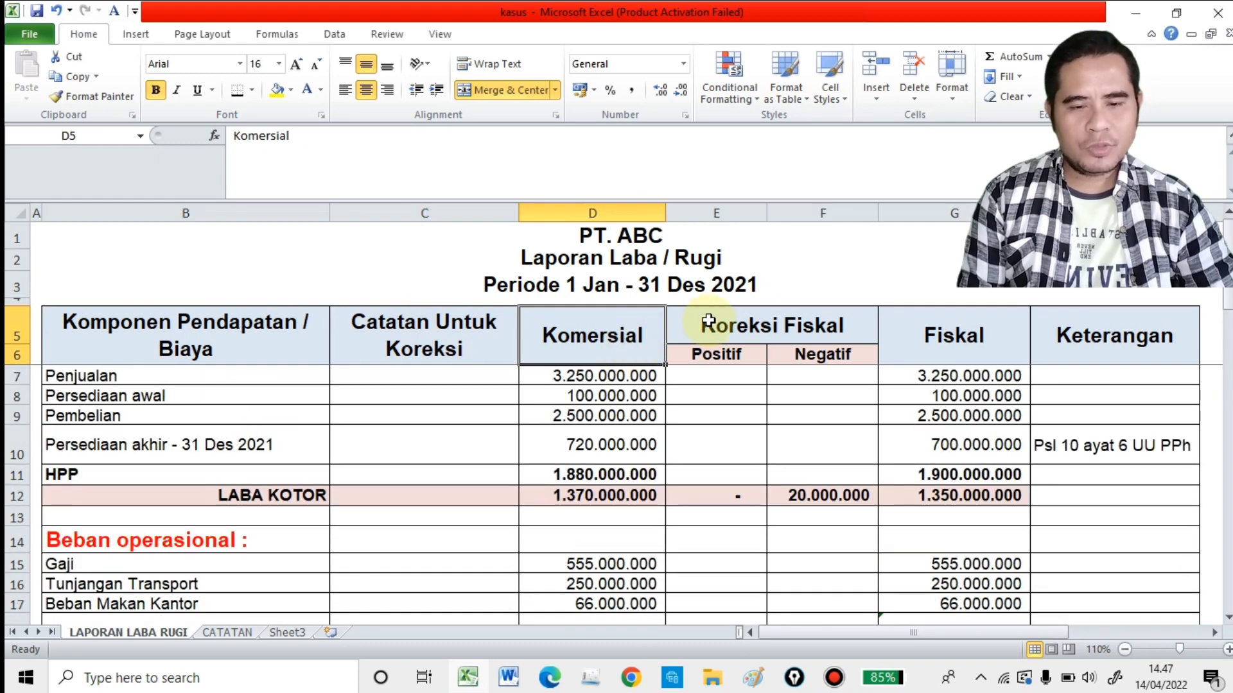
Step: Examine the Koreksi Fiskal heading with its Positif and Negatif subcolumns, plus the Fiskal and Keterangan headings
left_click(788, 320)
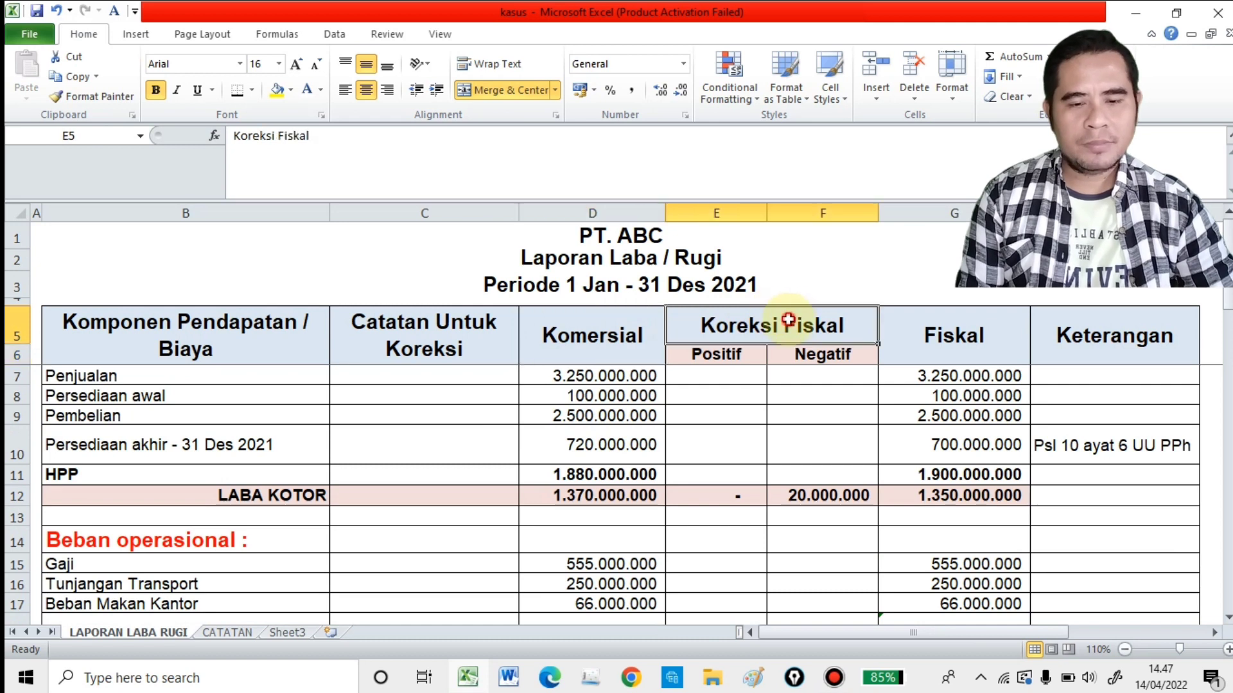
left_click(735, 357)
left_click(796, 353)
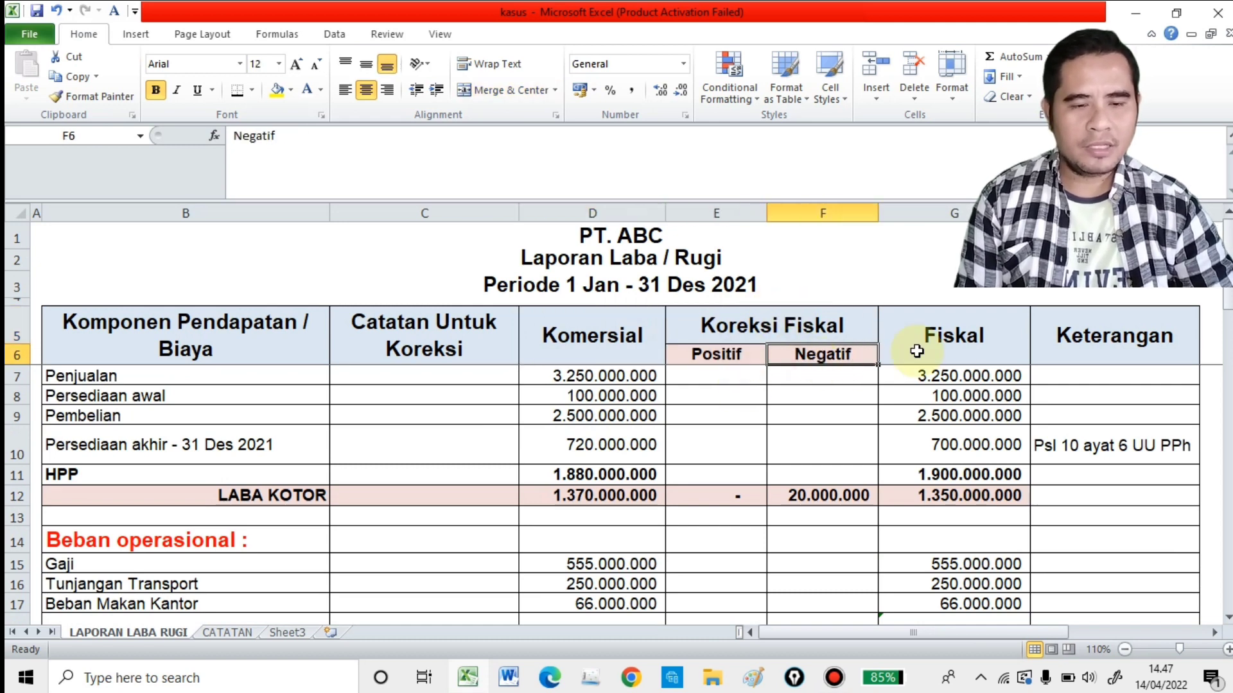
left_click(966, 336)
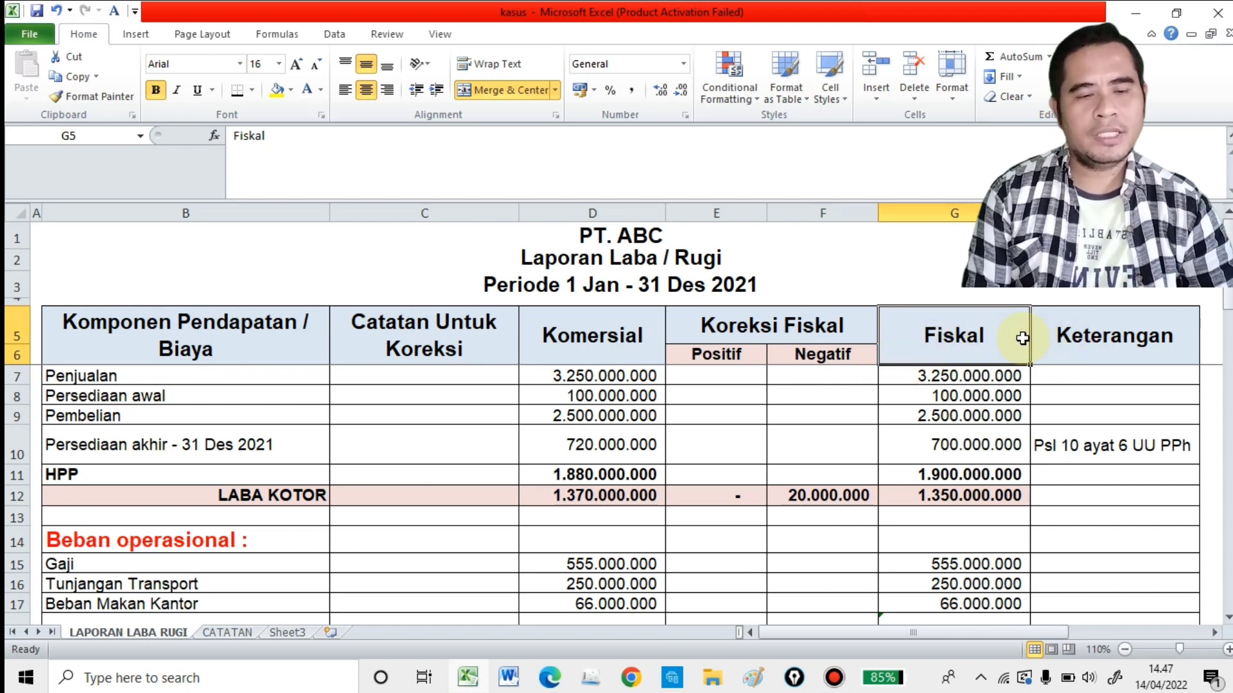
left_click(1058, 337)
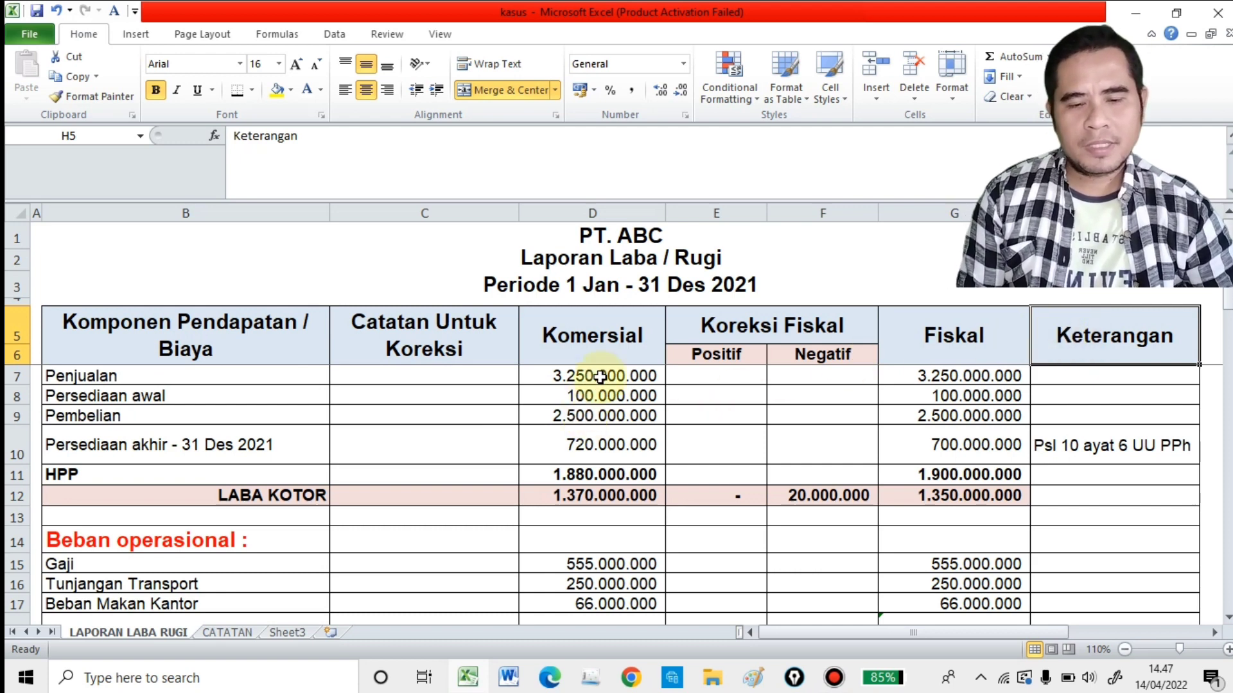
left_click(731, 356)
left_click(792, 353)
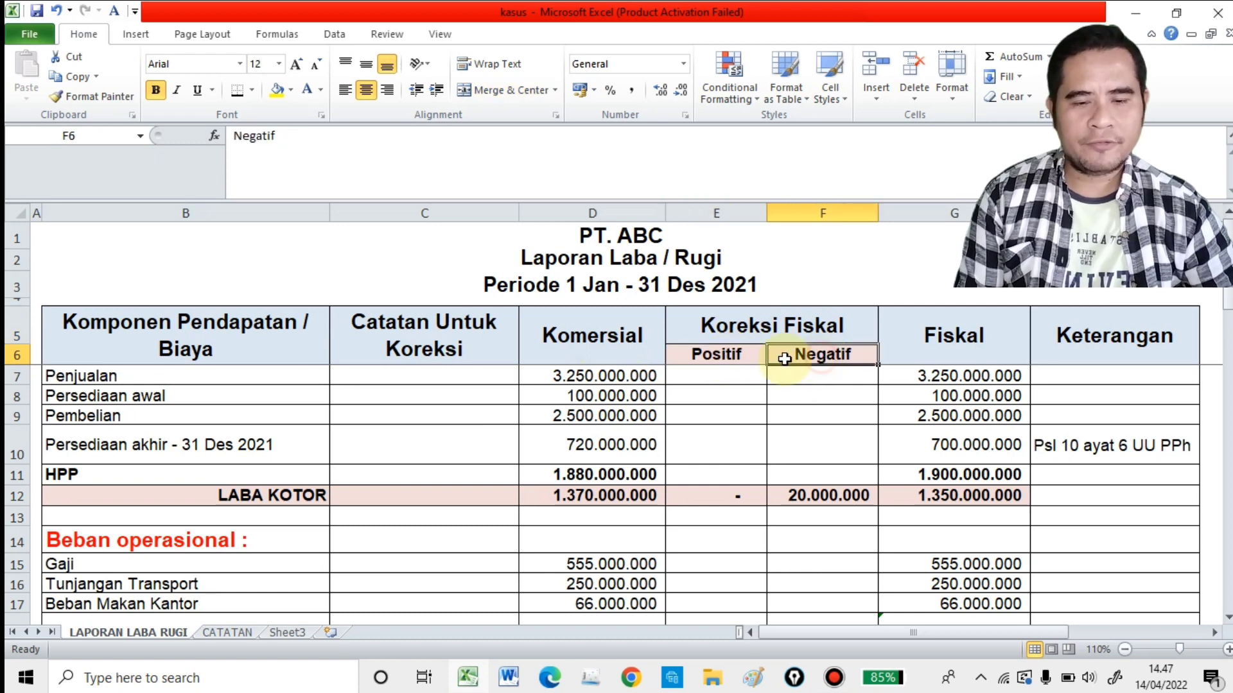
left_click(740, 358)
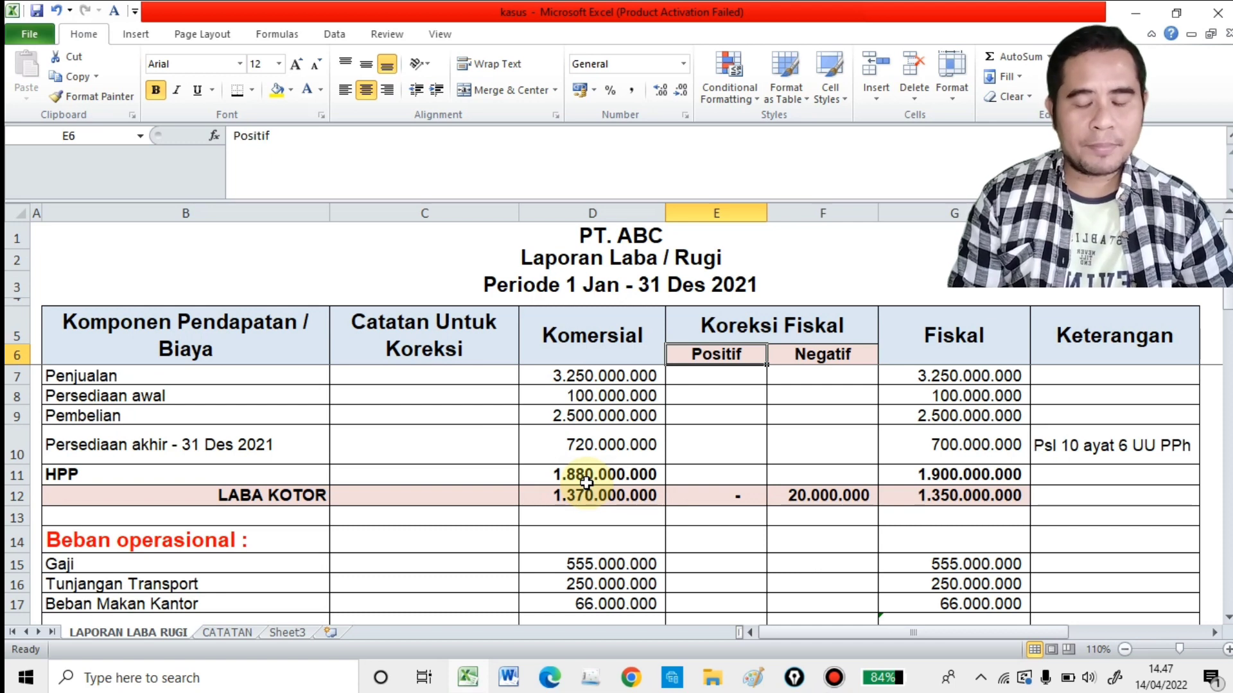
left_click(785, 353)
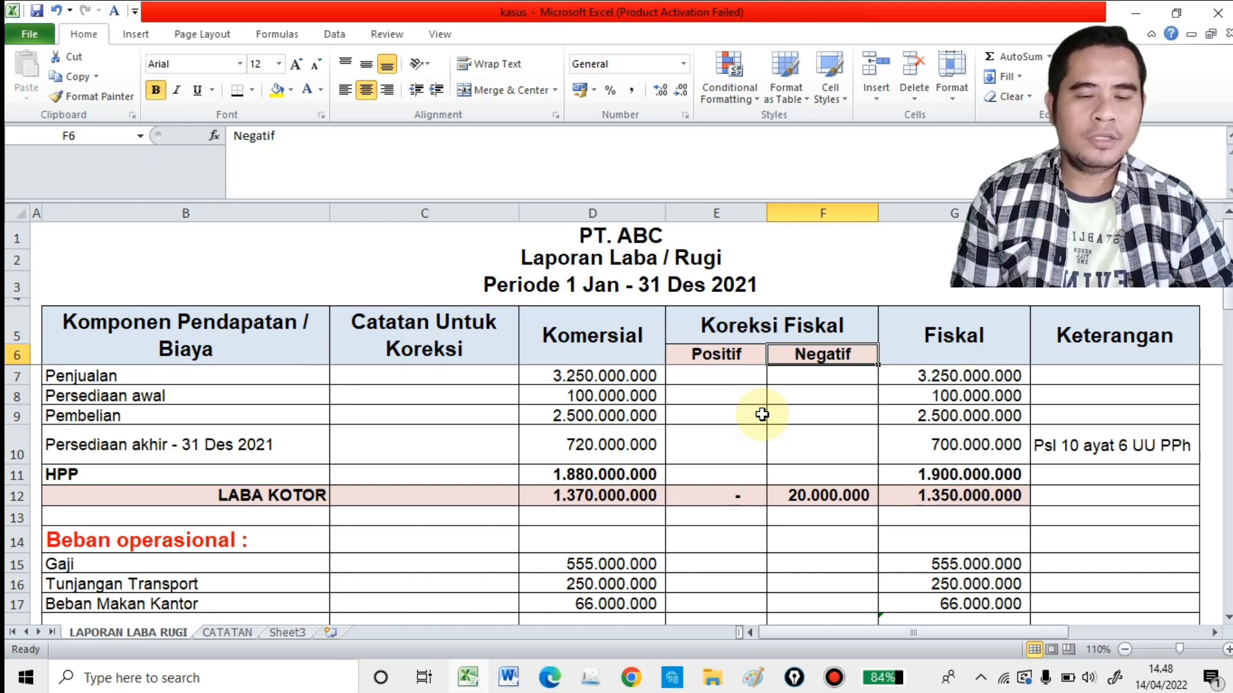
scroll(762, 414, "down", 1)
scroll(762, 414, "up", 1)
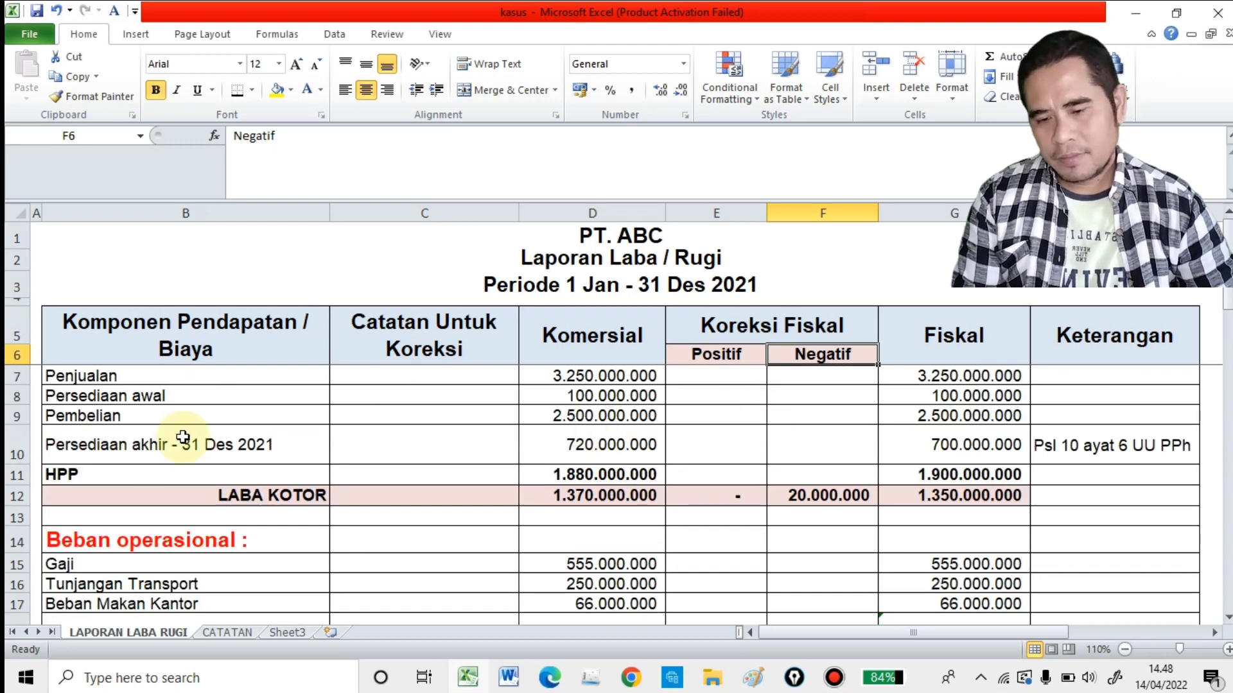
scroll(350, 470, "down", 2)
scroll(350, 471, "up", 2)
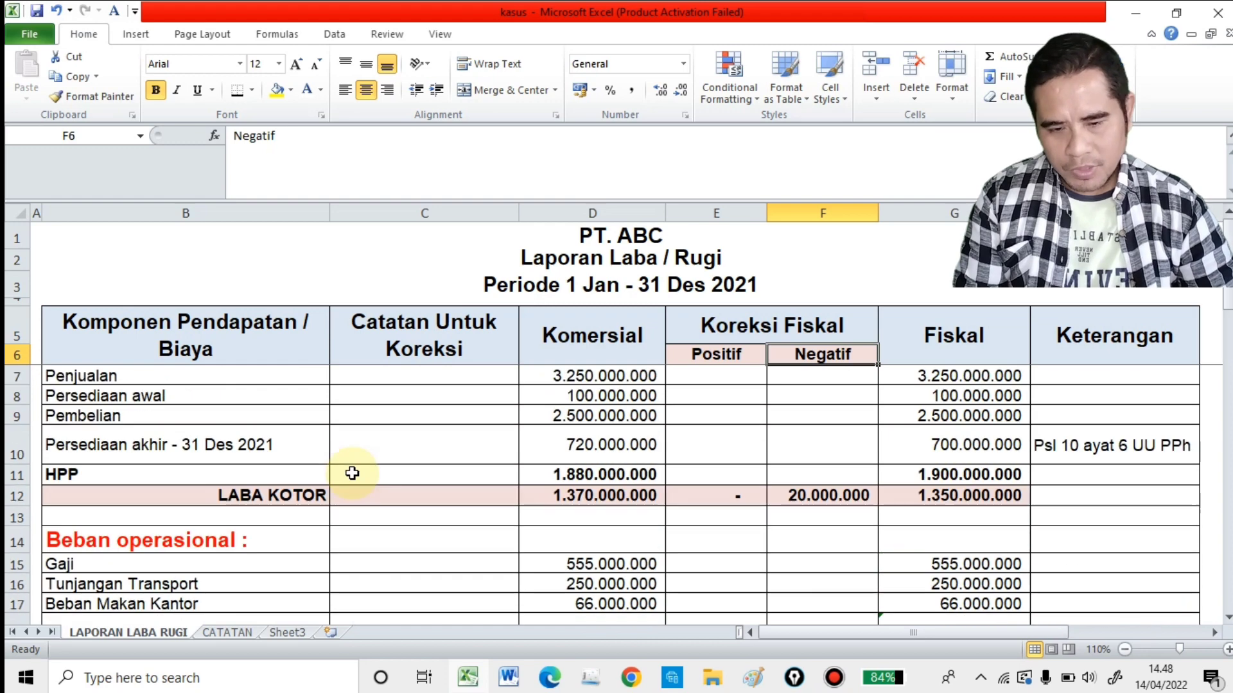
Step: Hide columns E through K, covering the fiscal correction, fiscal and remarks columns, and return to the start of the table
left_click(774, 276)
left_click_drag(741, 214, 664, 328)
right_click(498, 353)
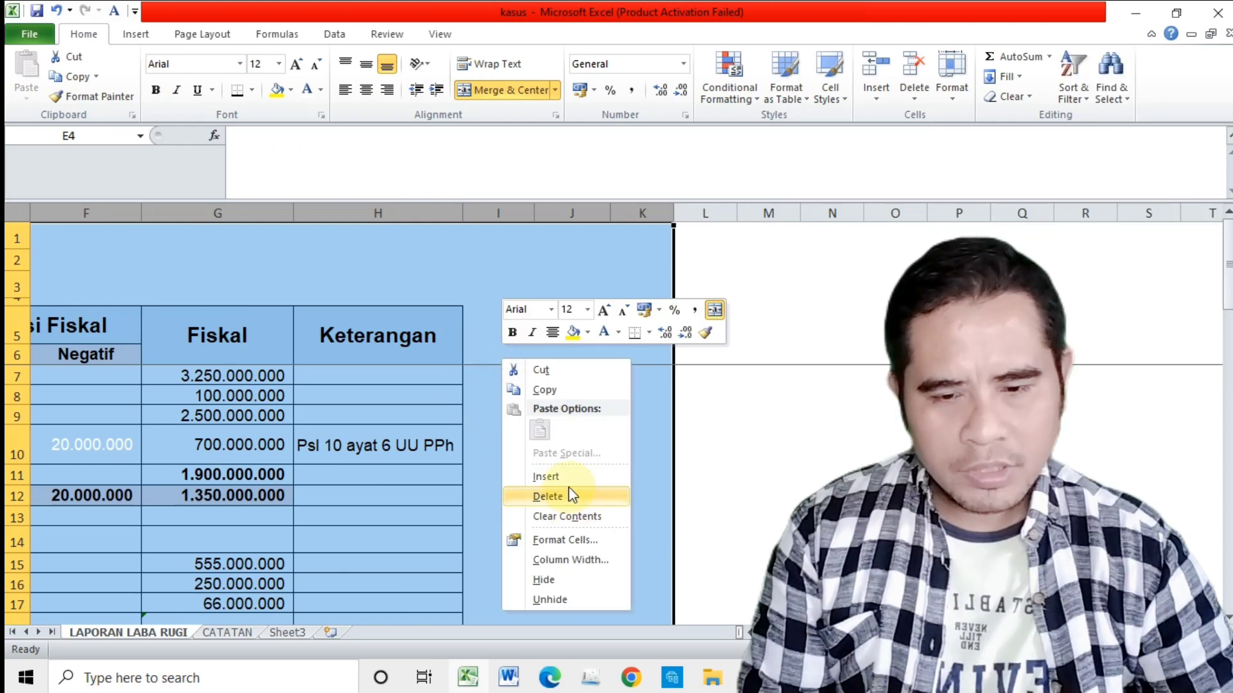
left_click(556, 580)
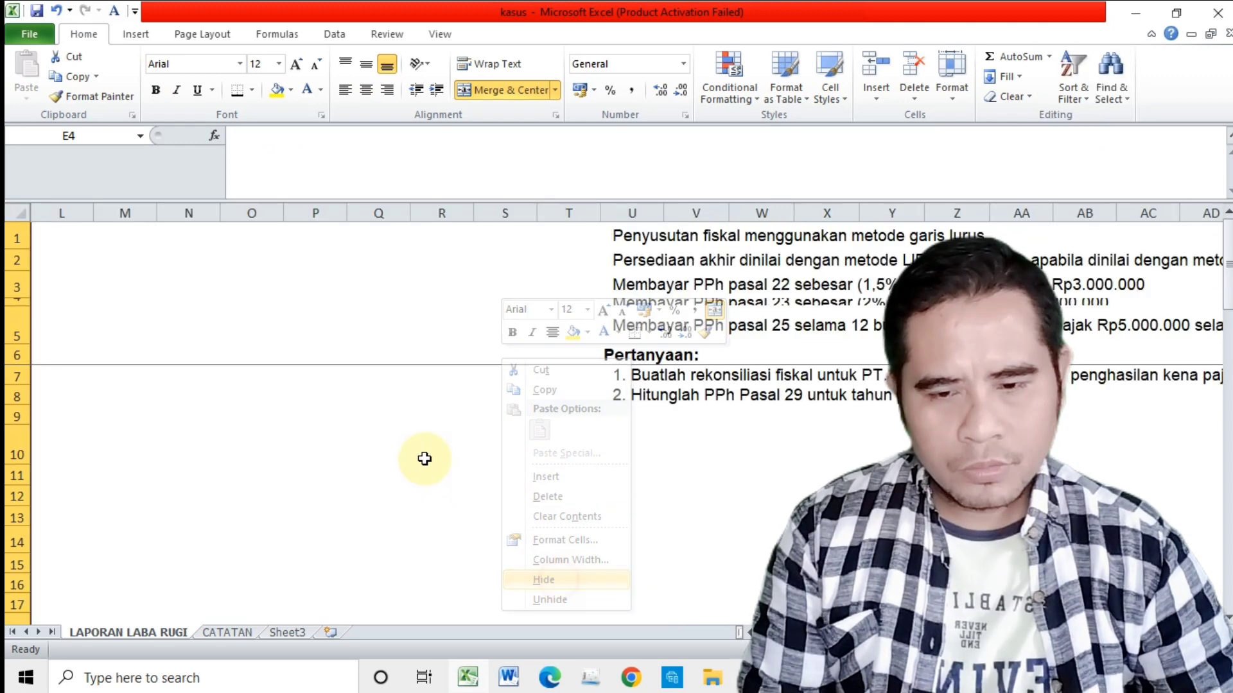
left_click(424, 458)
key("Left")
key("Left")
key("Left")
key("Left")
key("Left")
key("Left")
key("Left")
key("Left")
key("Left")
key("Left")
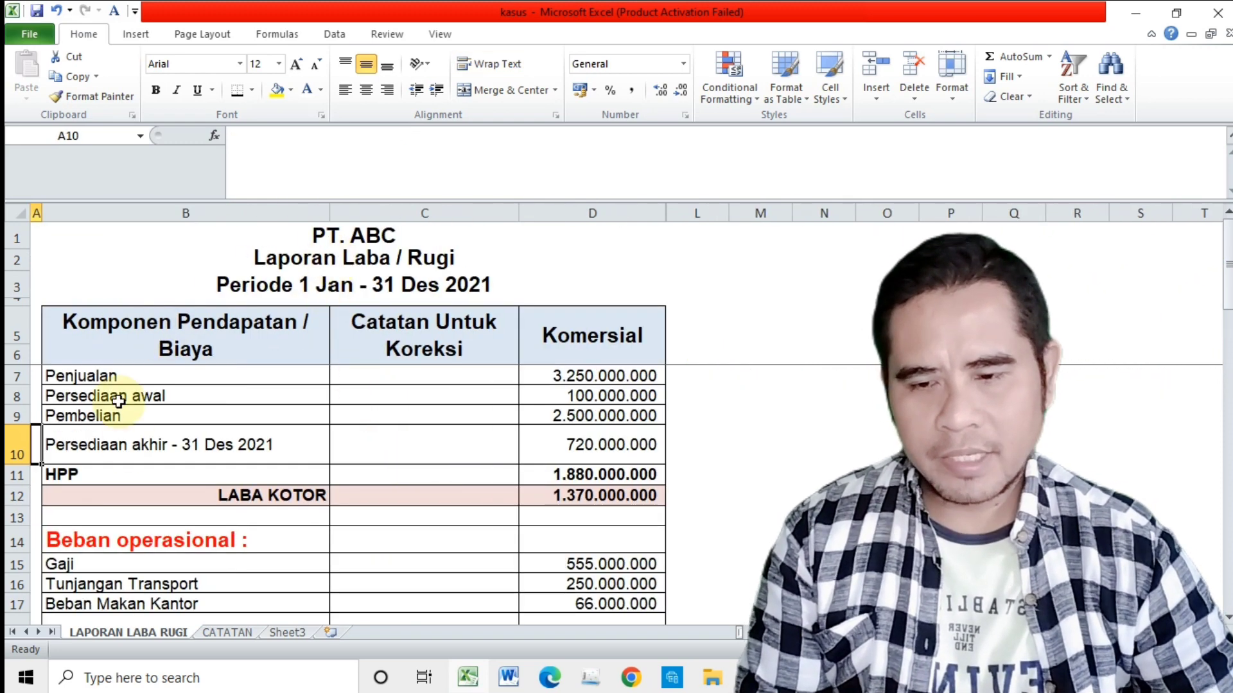
Step: Examine the report period and the commercial figures for sales, opening inventory, purchases and closing inventory as of 31 Des 2021
left_click(348, 287)
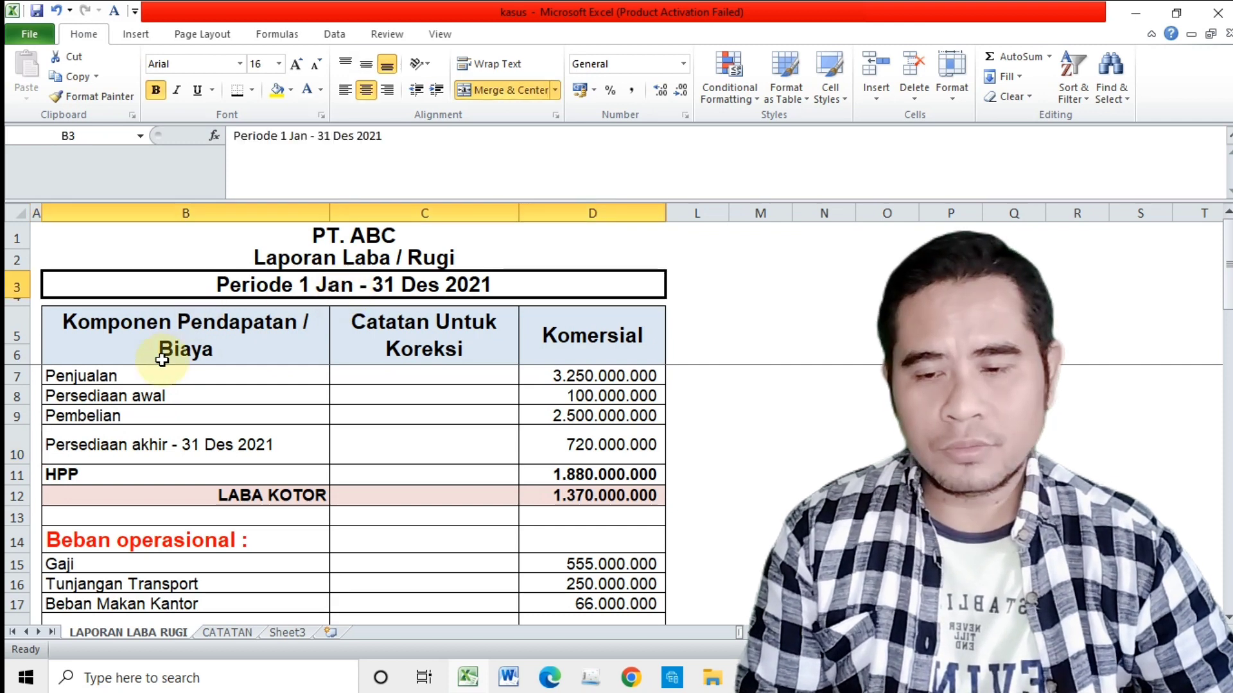
left_click(127, 374)
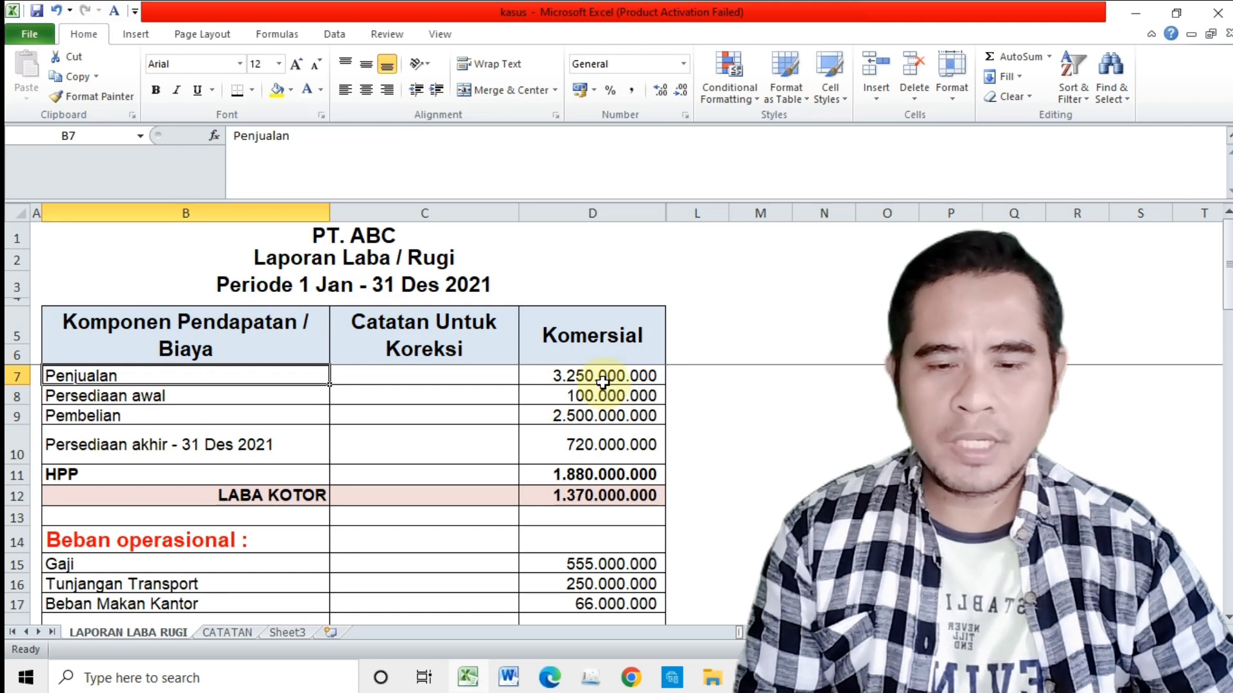
left_click(305, 402)
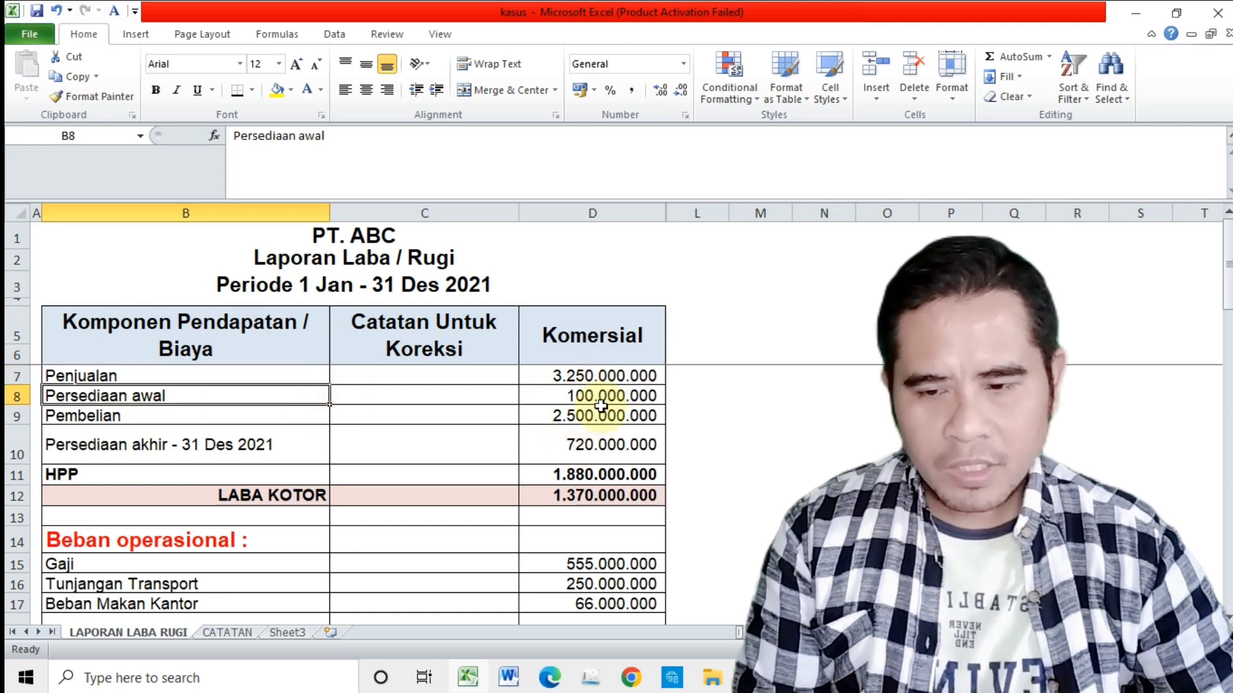
left_click(601, 415)
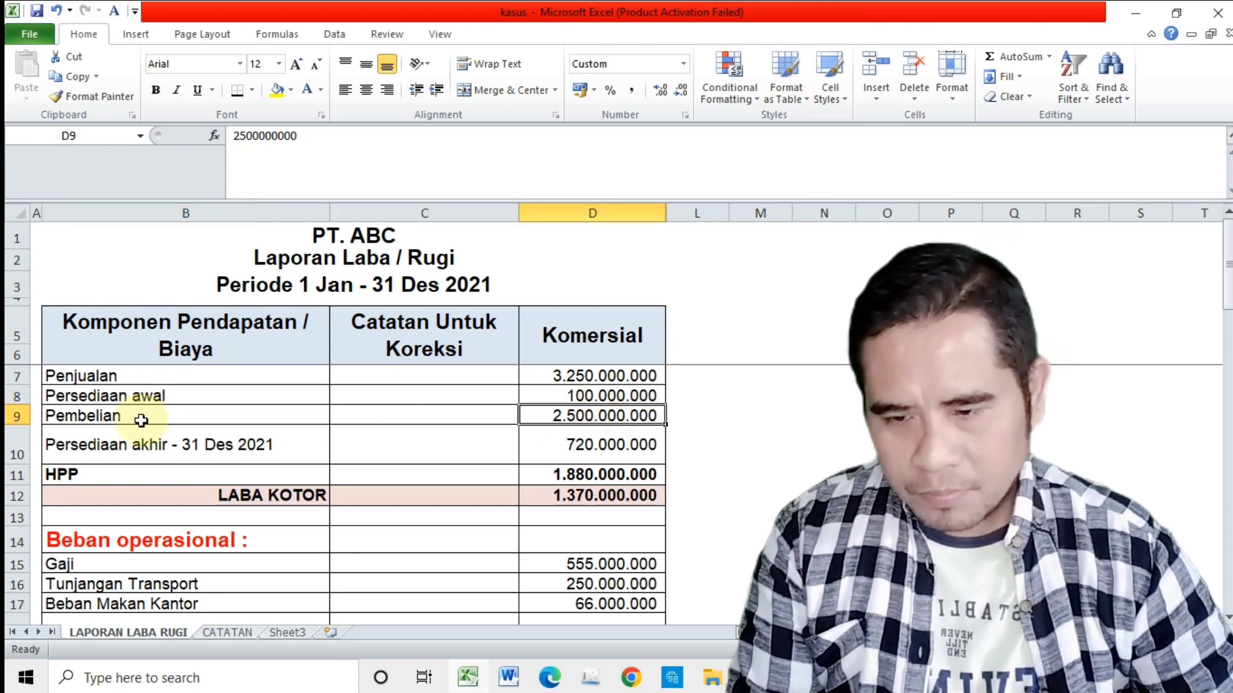
left_click(140, 421)
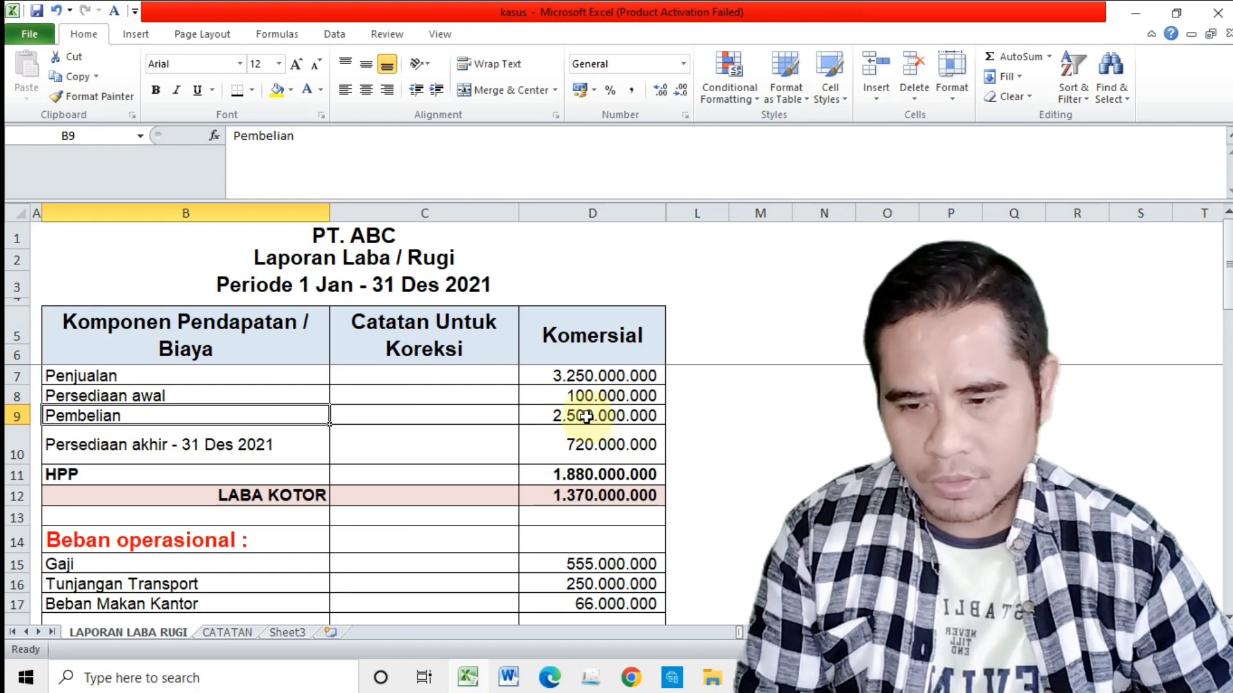
left_click(240, 447)
scroll(240, 448, "down", 2)
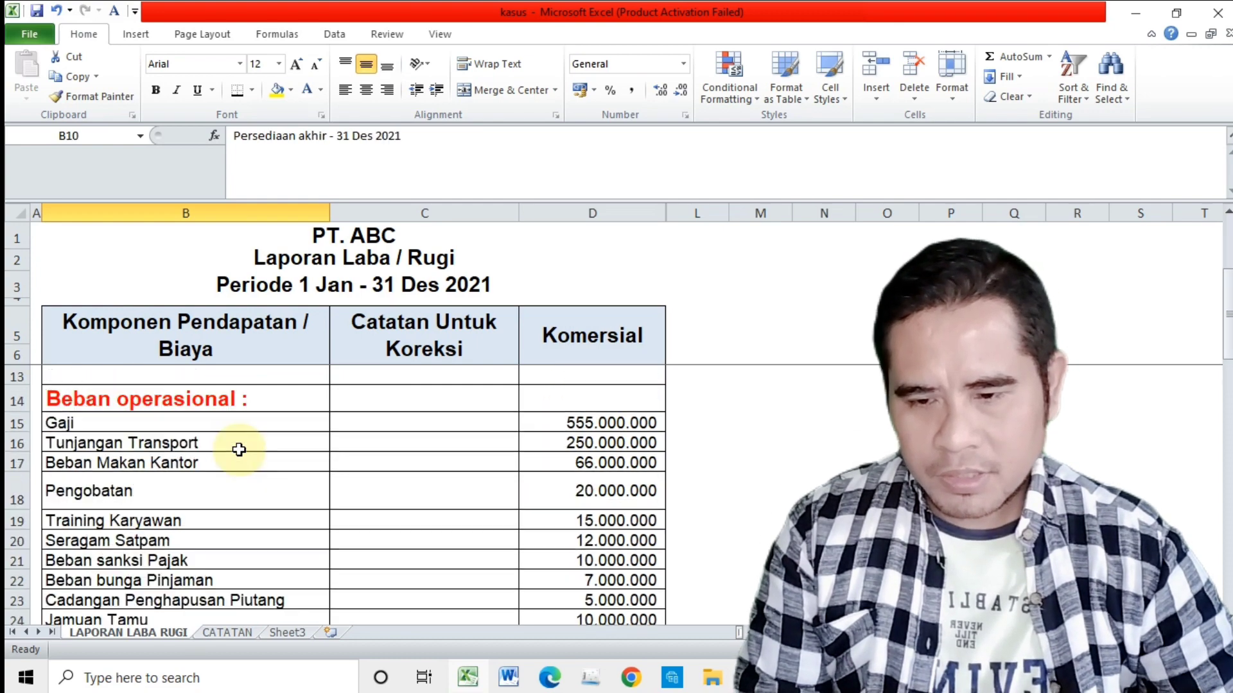
scroll(240, 448, "up", 2)
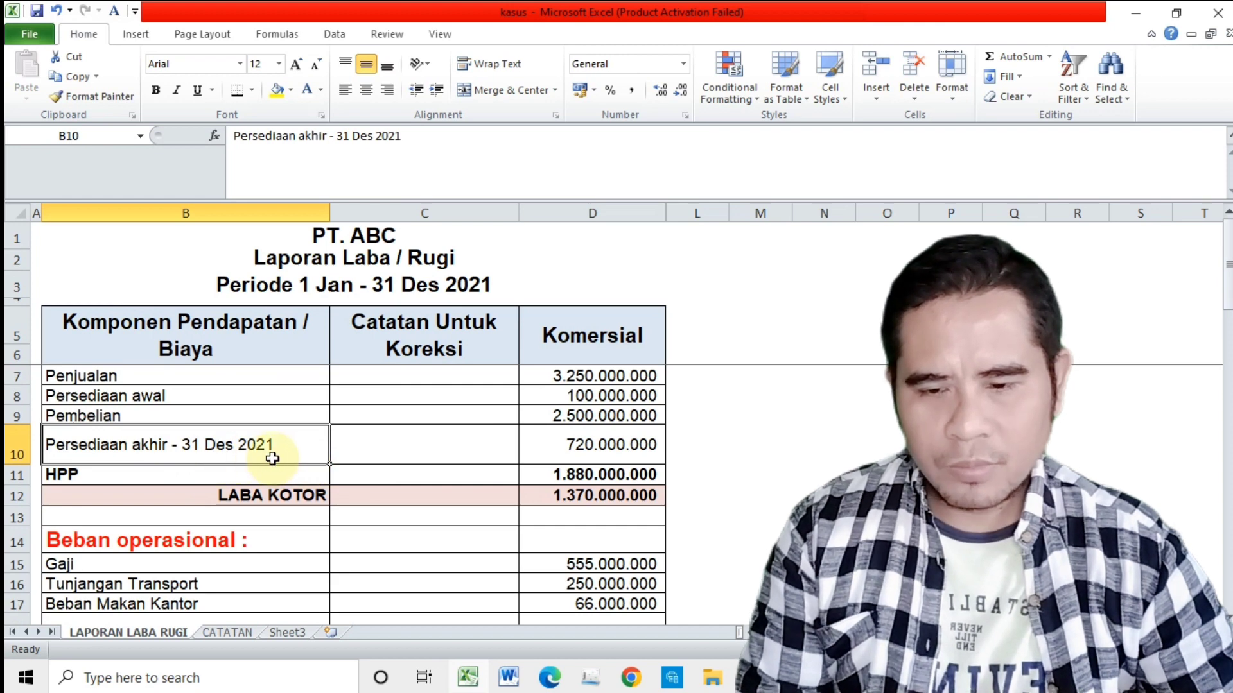
left_click(624, 449)
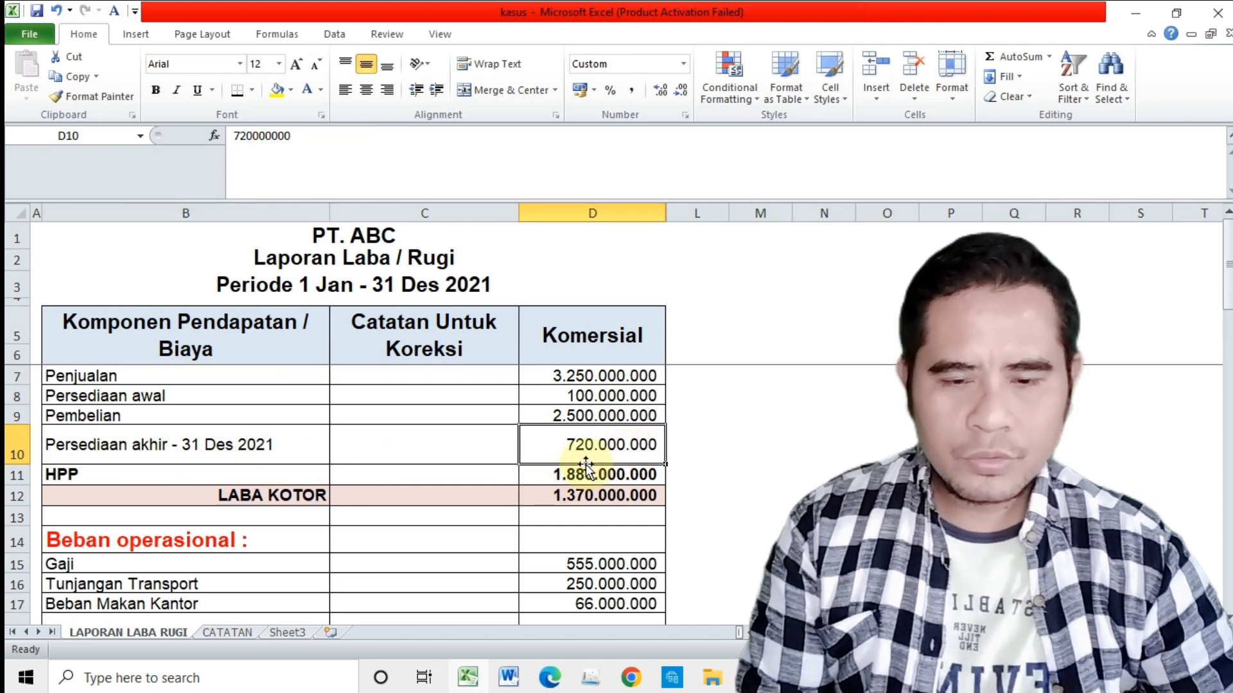
Step: Check how HPP and LABA KOTOR are calculated in the Komersial column from the sales, inventory and purchase rows
left_click(311, 476)
left_click(598, 377)
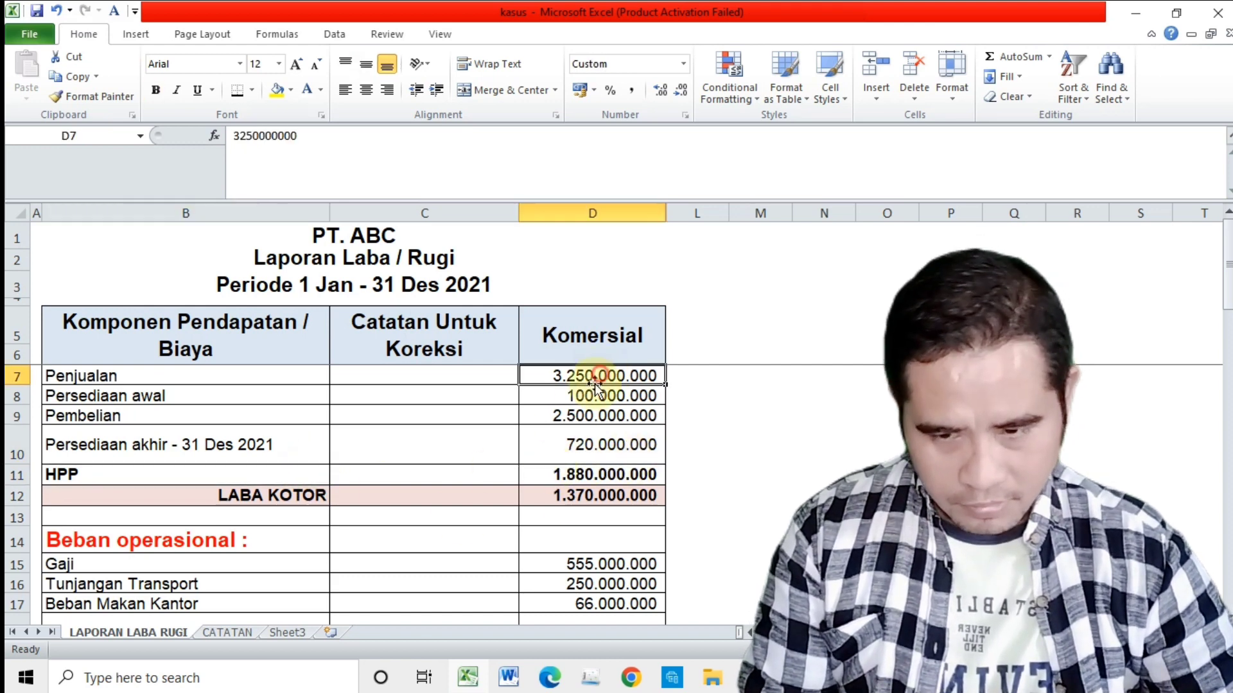
left_click(61, 398)
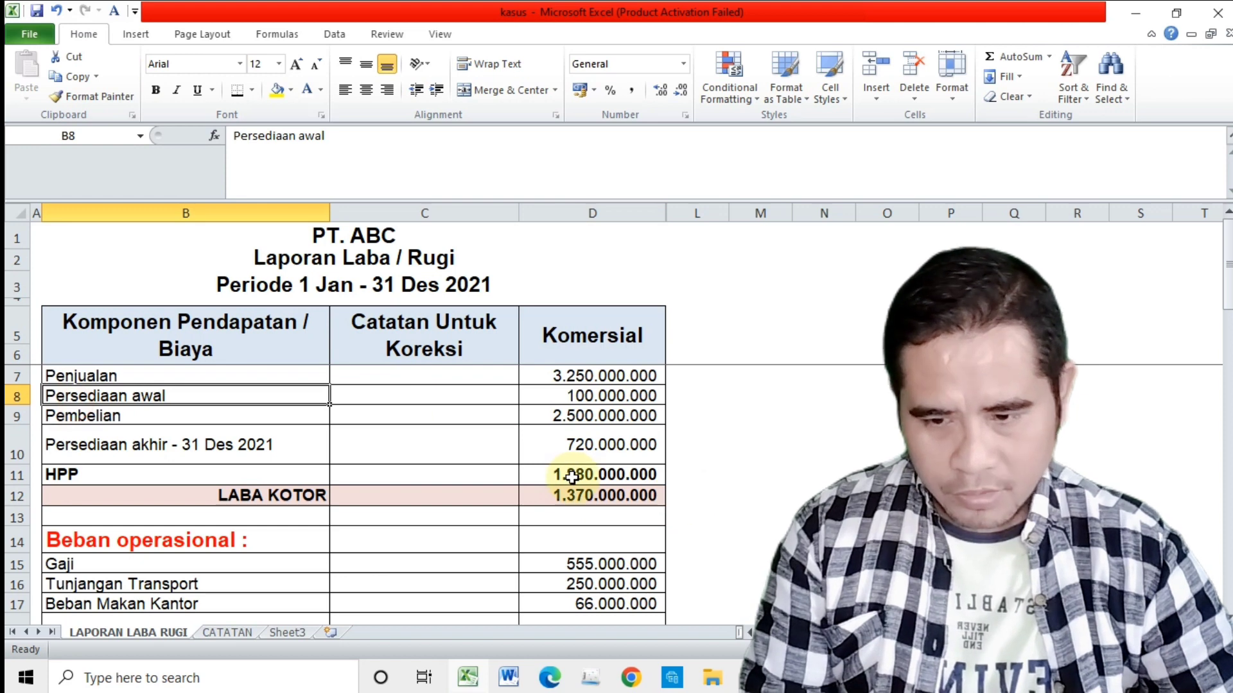
left_click(601, 475)
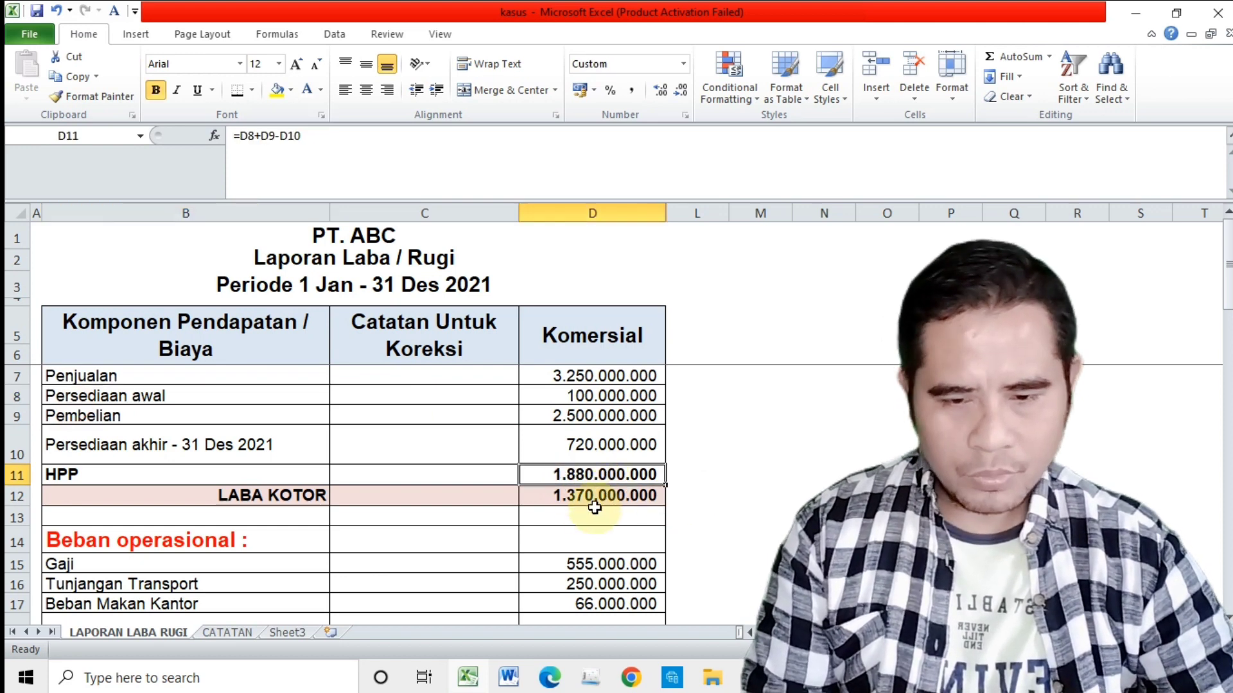
left_click(294, 499)
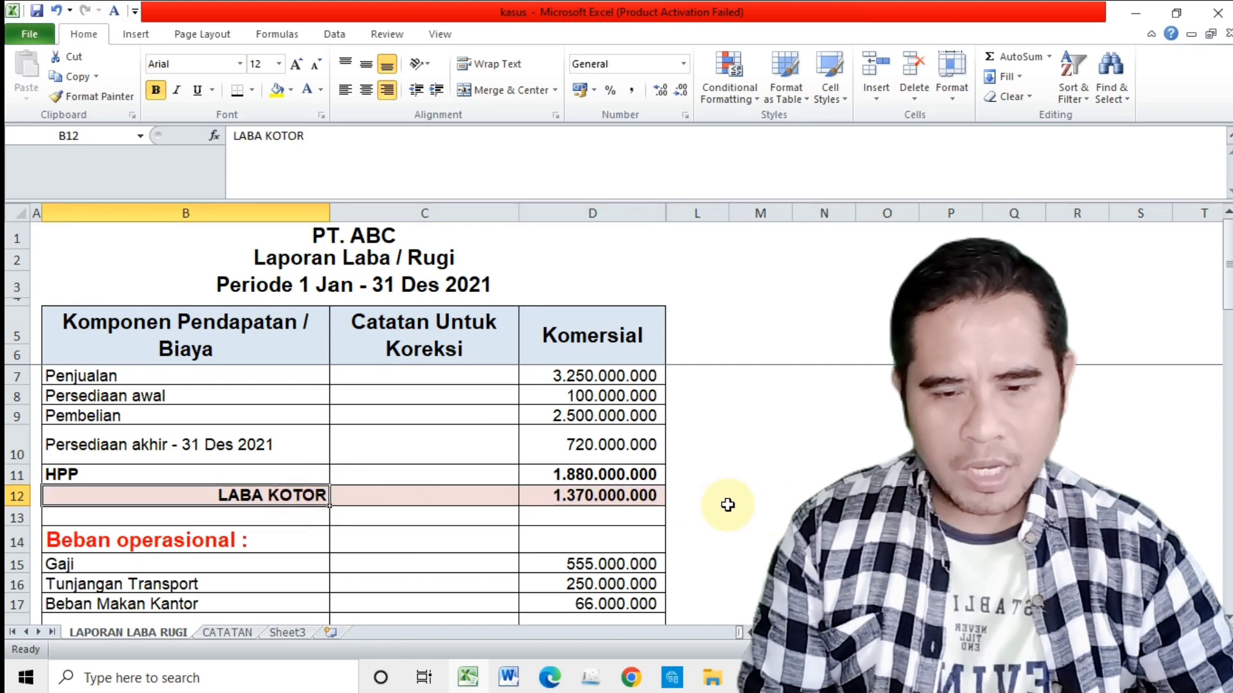
left_click(607, 496)
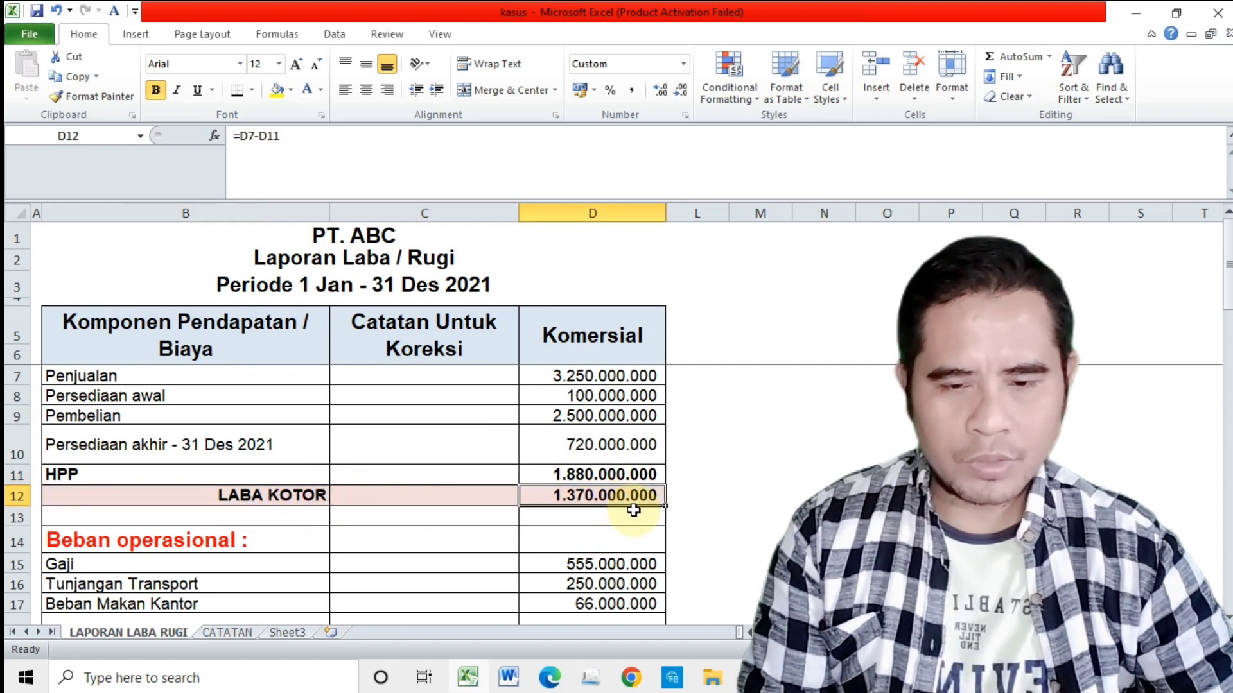
left_click(288, 378)
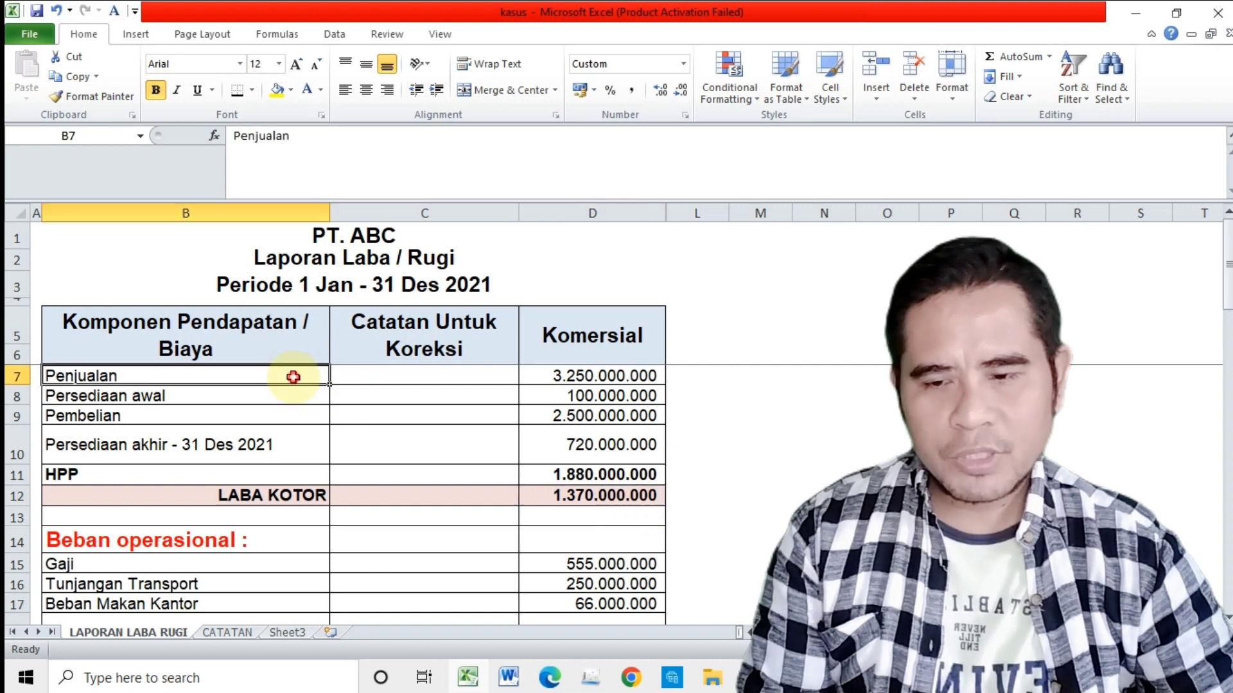
Step: Insert a blank row between the Penjualan and Persediaan awal rows
left_click(577, 379)
left_click(243, 394)
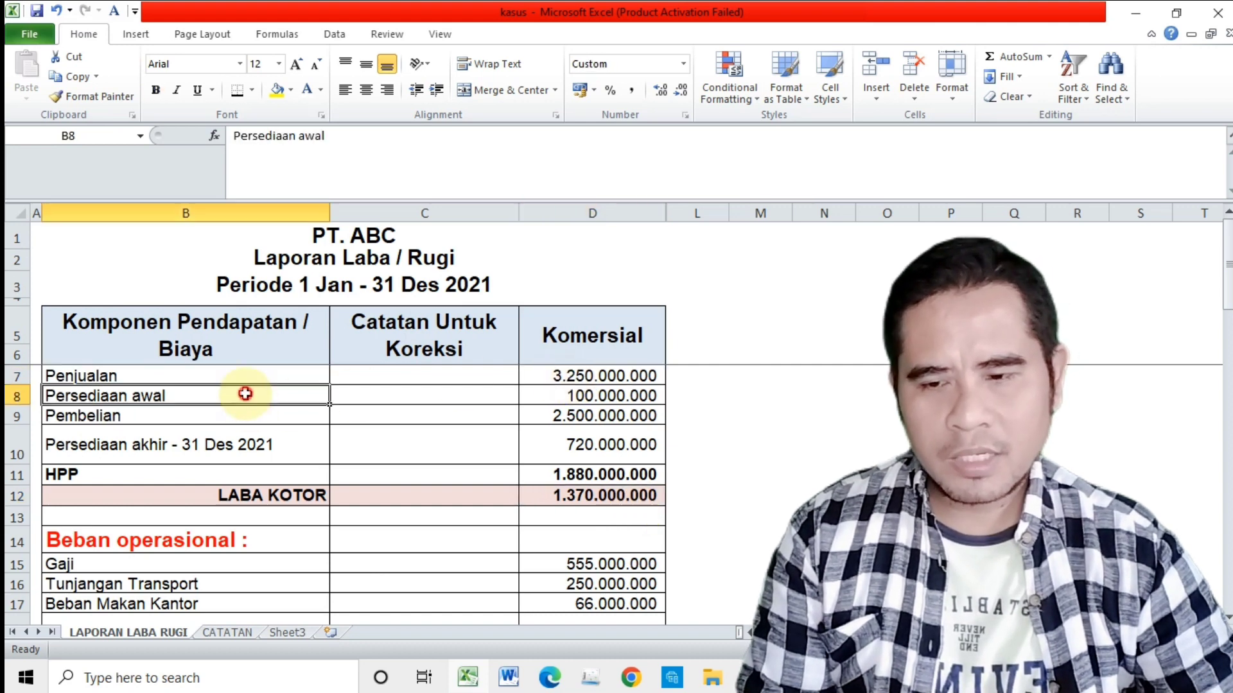
left_click(19, 396)
right_click(145, 397)
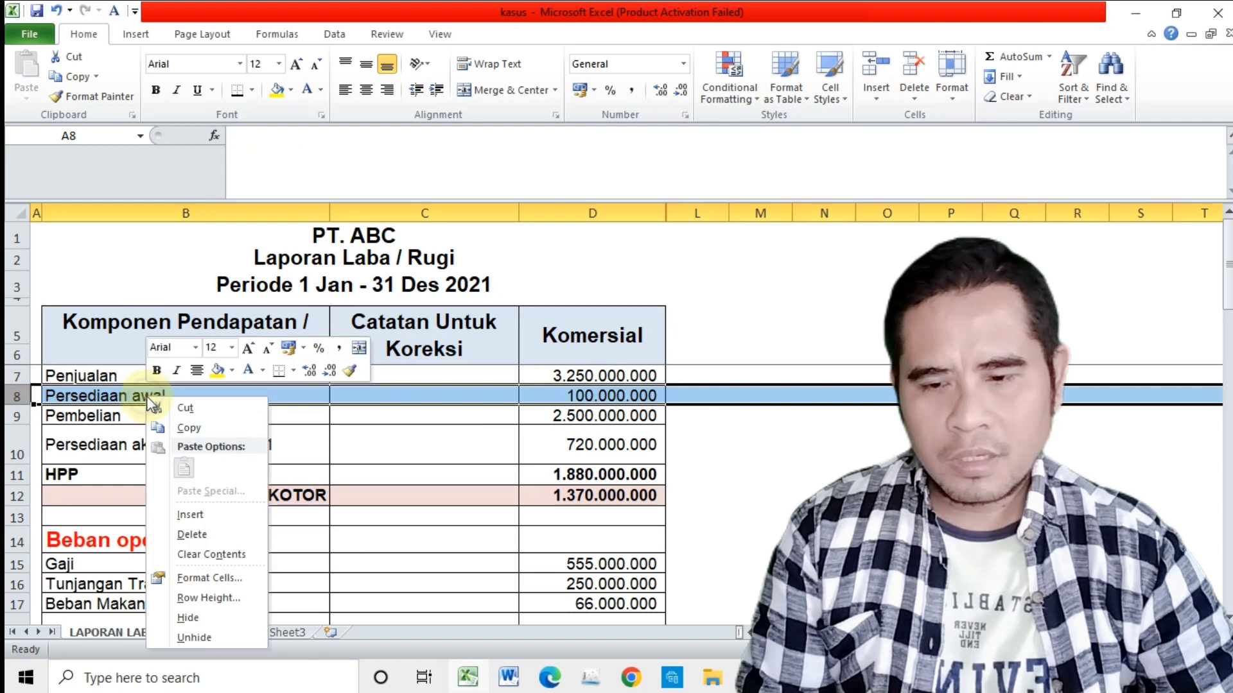
left_click(193, 514)
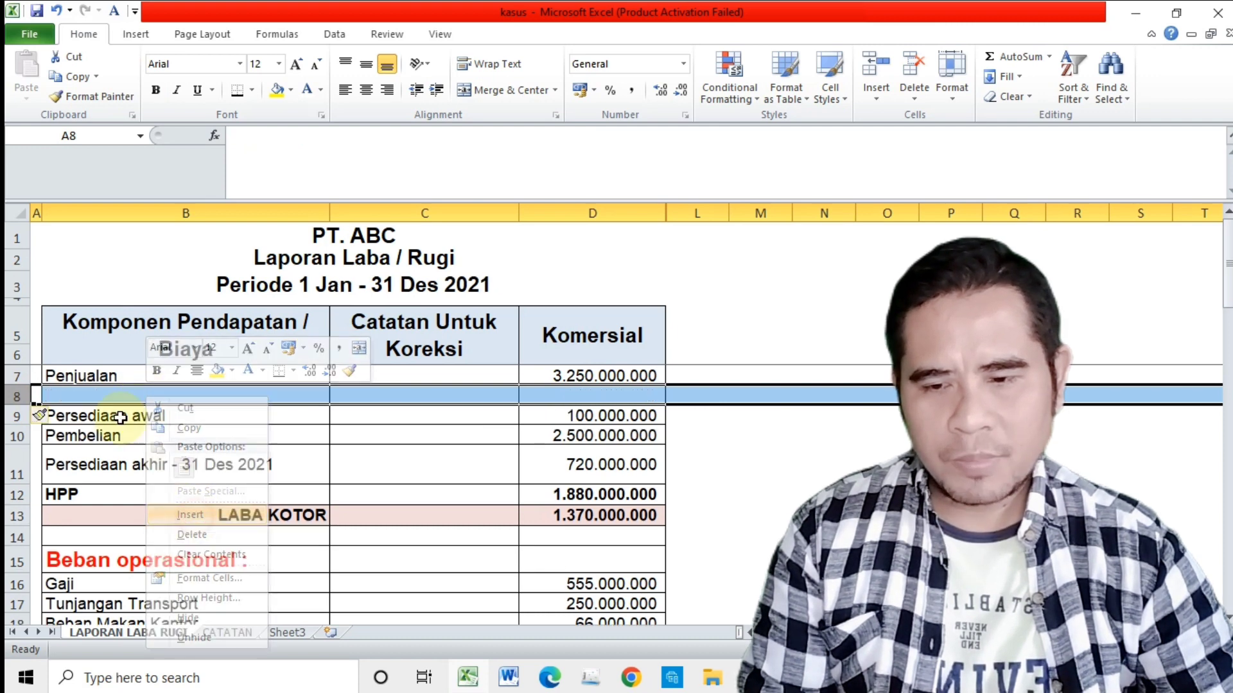
Step: Review the Persediaan awal, Pembelian and Persediaan akhir rows under the blank row that separates them from sales
left_click(111, 421)
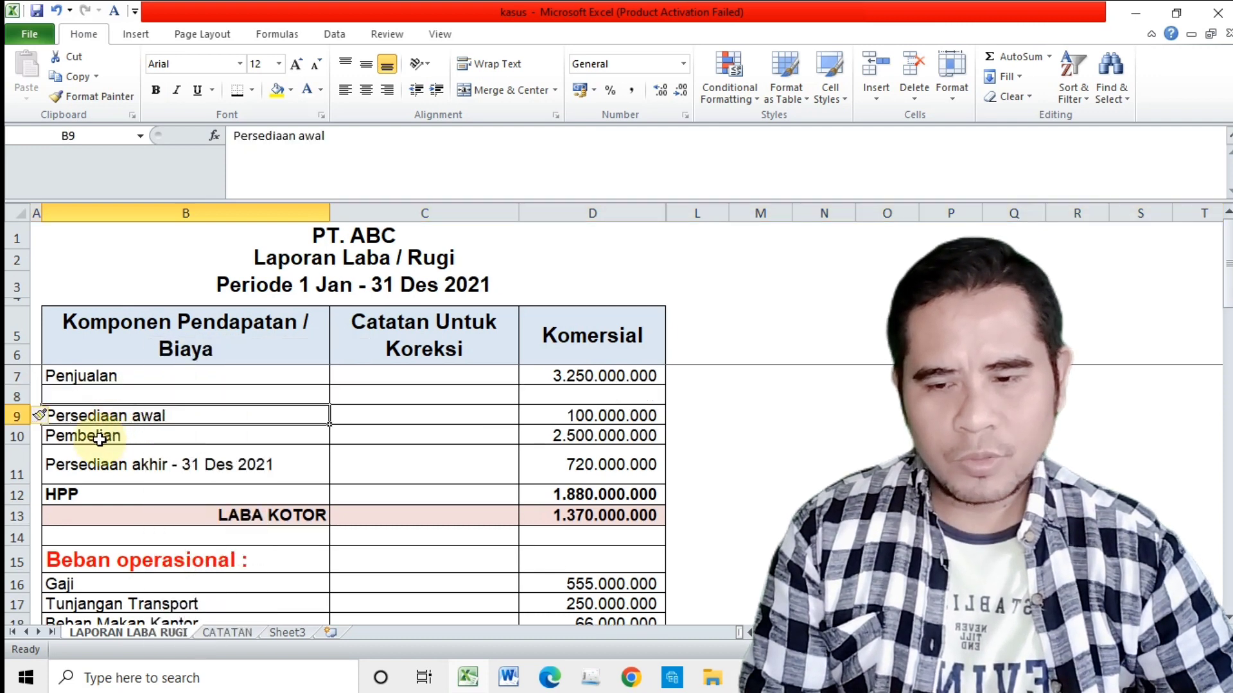
left_click(100, 439)
left_click(95, 467)
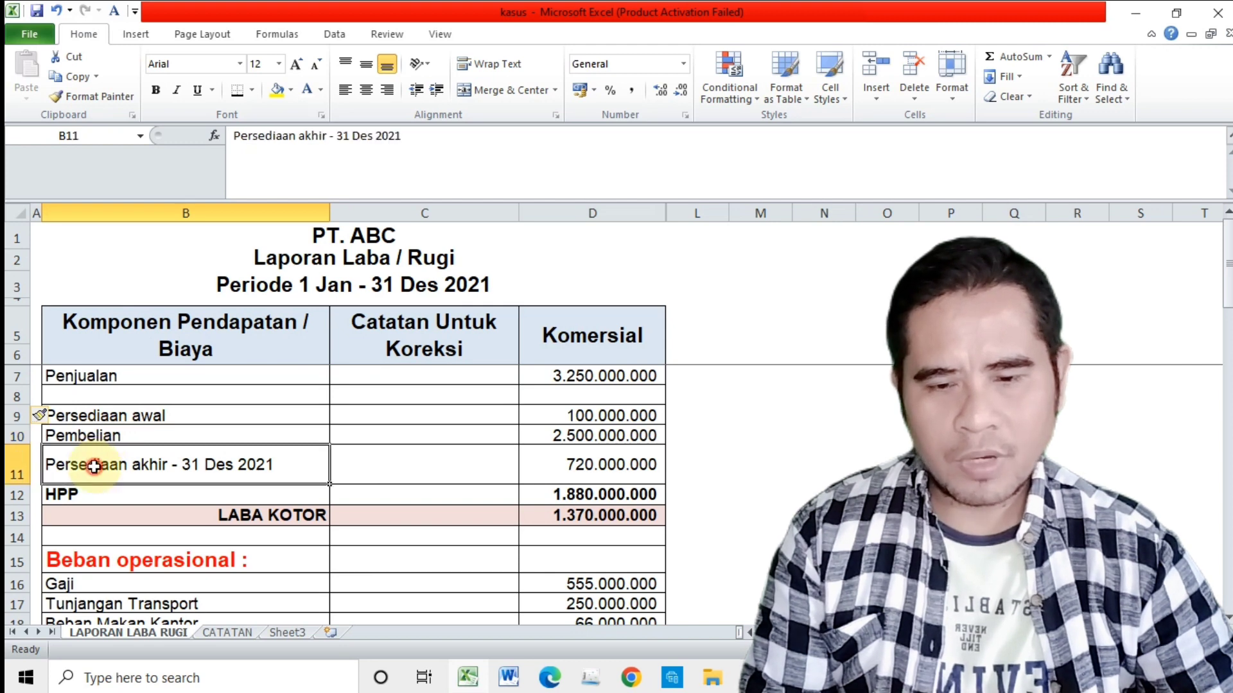
Step: Examine the expense items under Beban operasional and check how Jumlah Beban Operasional is calculated in the Komersial column
scroll(84, 501, "down", 2)
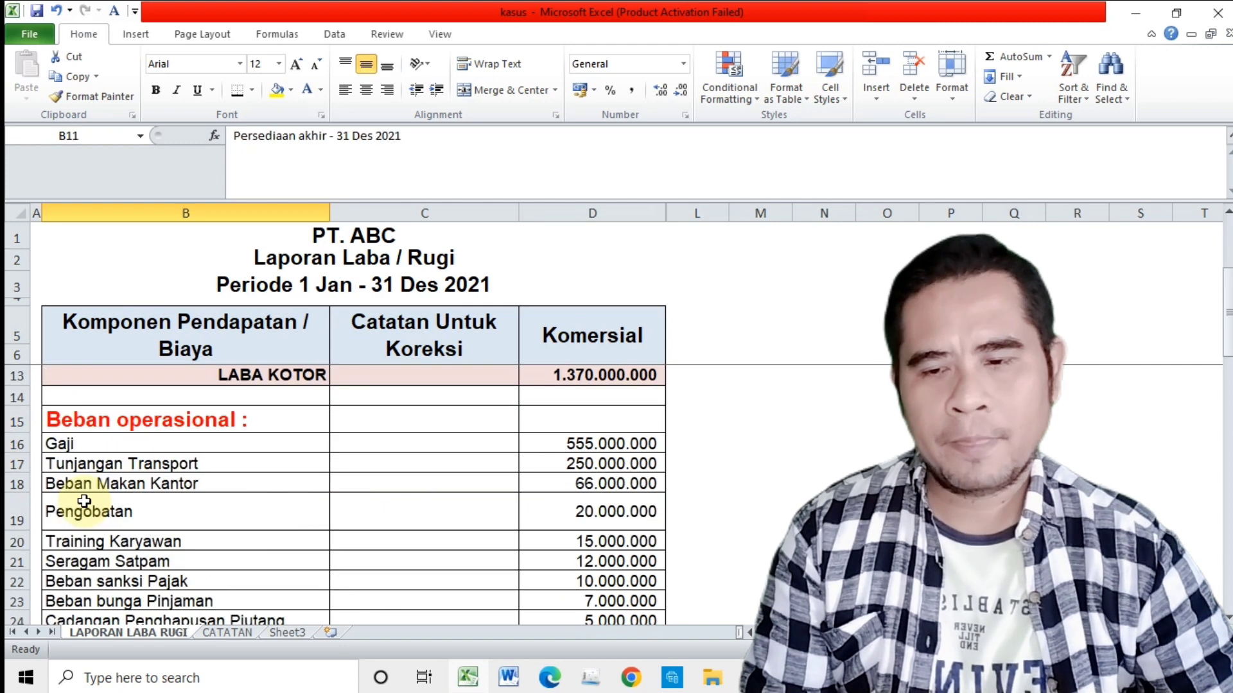
left_click(129, 430)
scroll(123, 430, "down", 1)
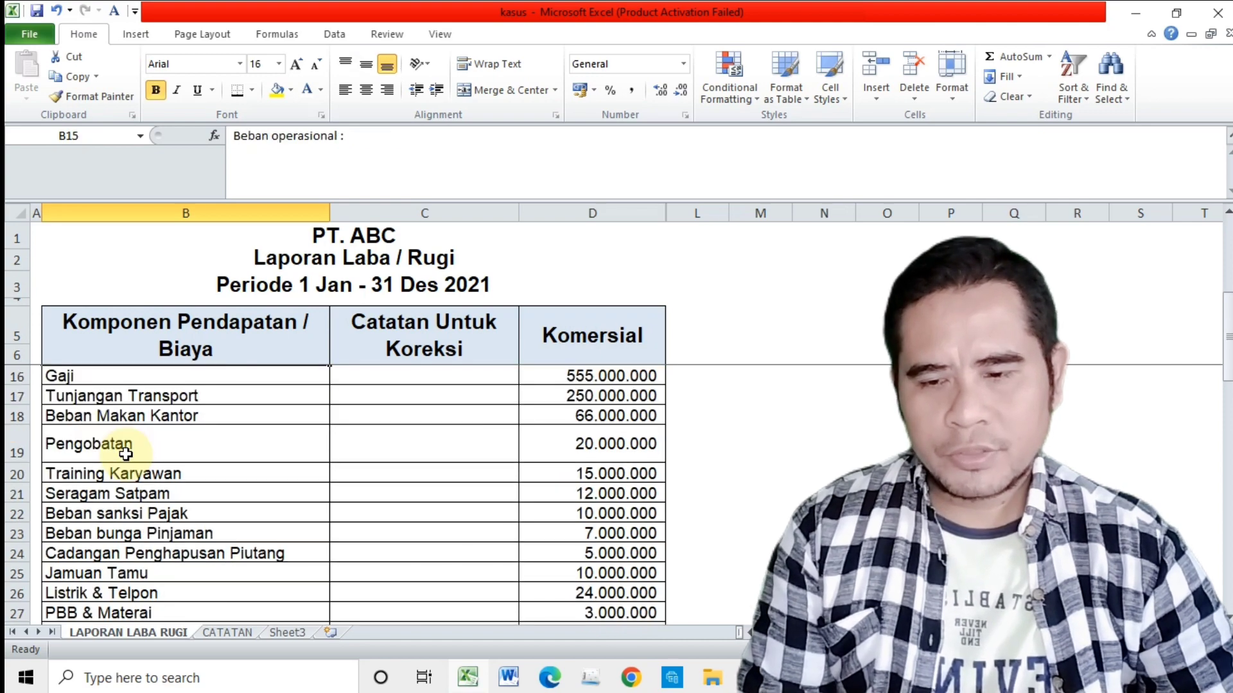
left_click(115, 421)
scroll(110, 443, "down", 3)
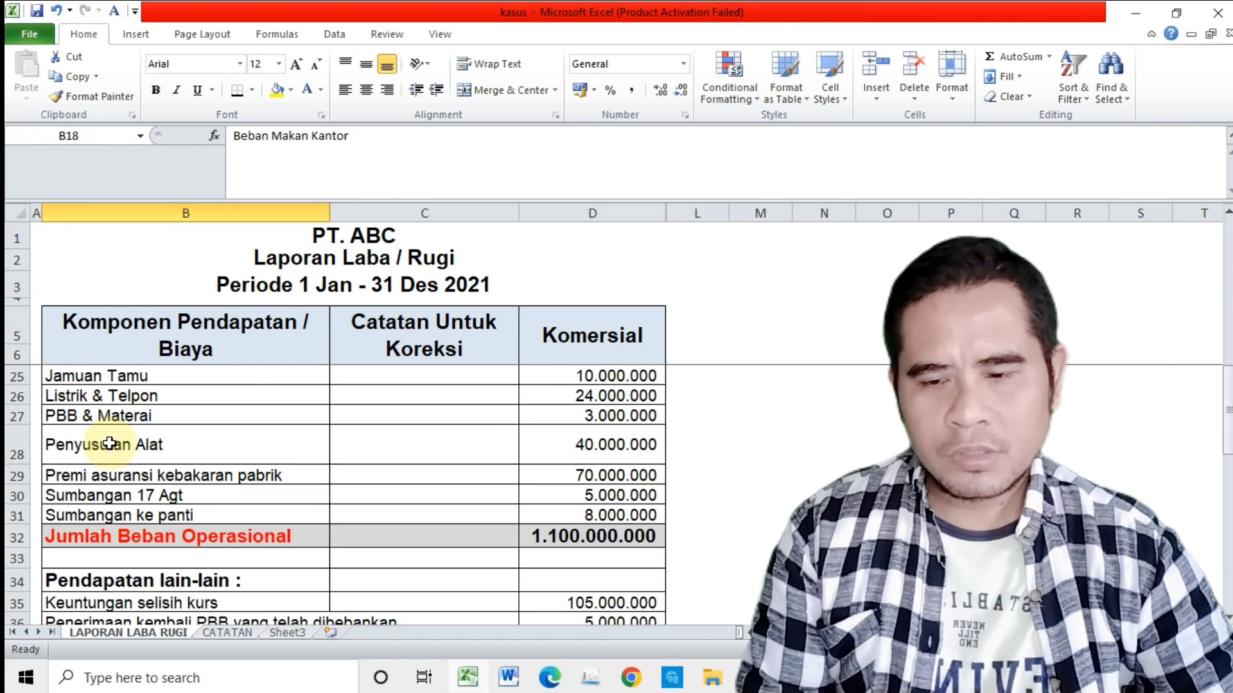
left_click(190, 539)
left_click(578, 533)
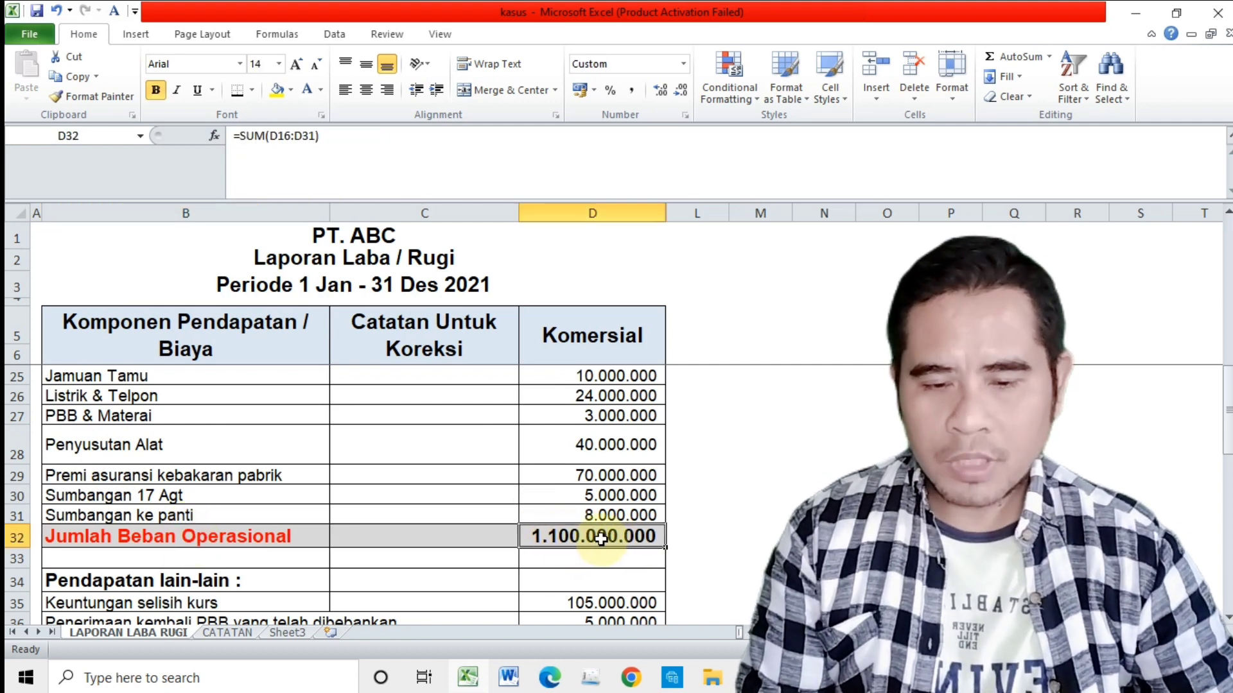
scroll(600, 539, "down", 3)
scroll(600, 539, "up", 2)
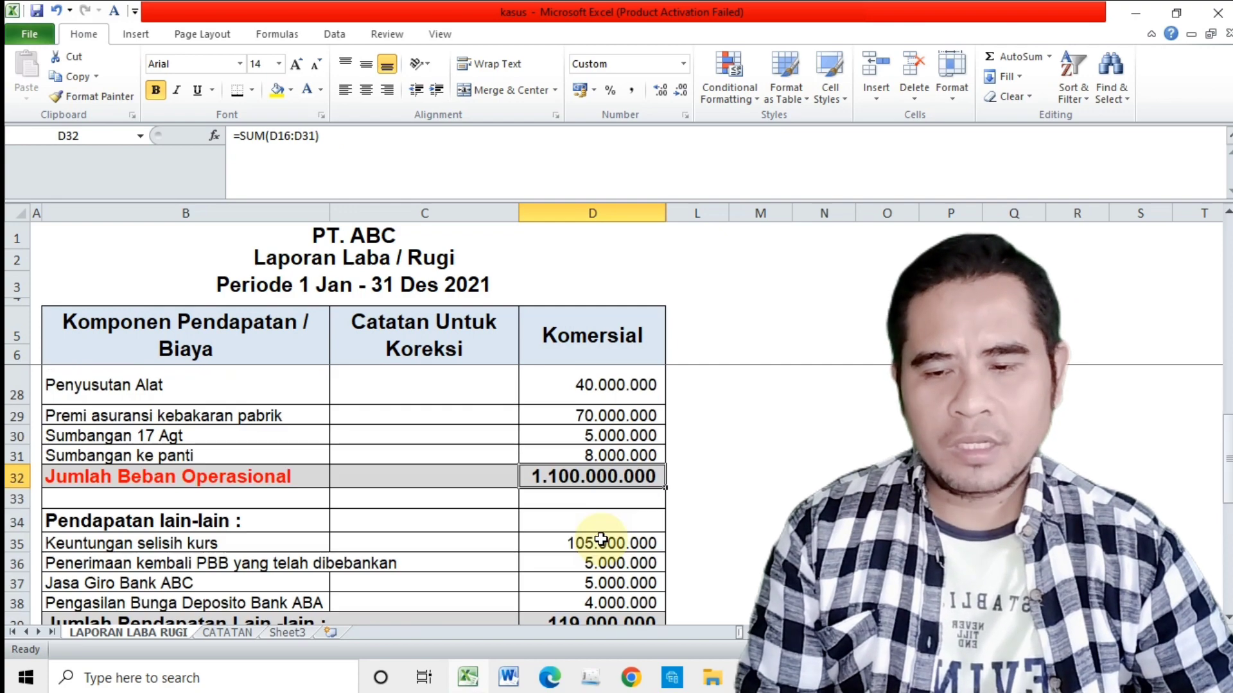
left_click(206, 475)
Step: Examine each Pendapatan lain-lain item, from Keuntungan selisih kurs to the Bank ABA deposit interest, and check the formula of their total
scroll(319, 503, "down", 1)
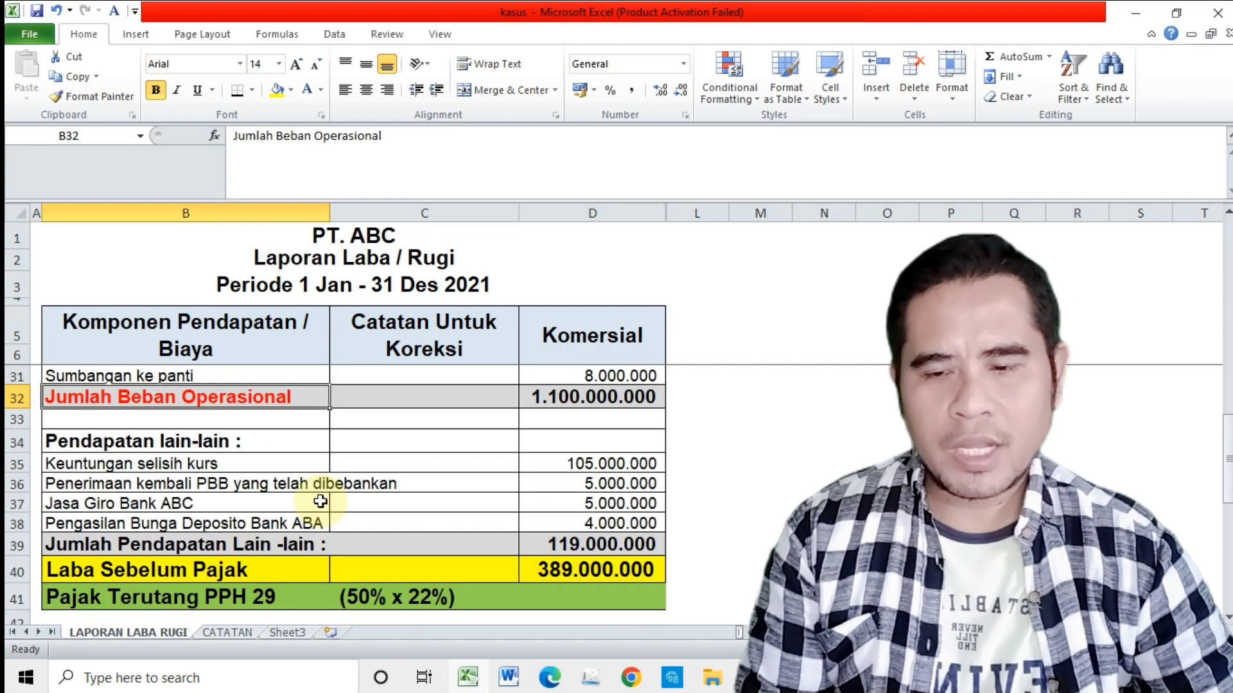
left_click(75, 437)
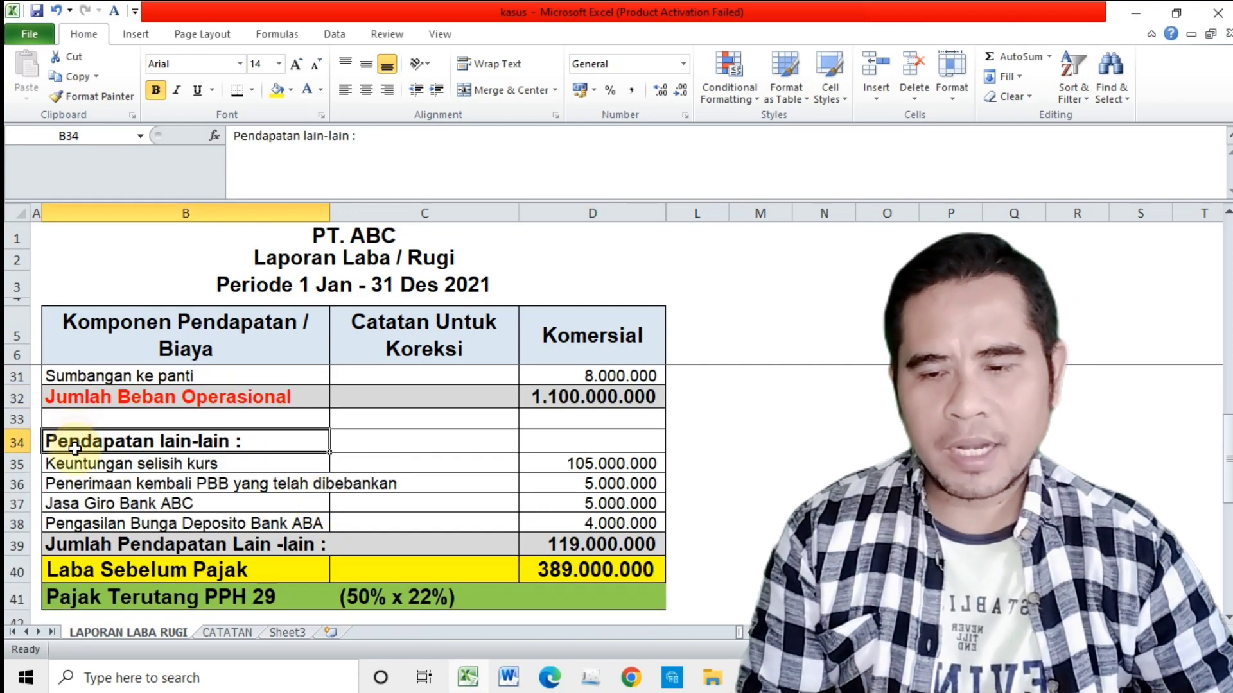
left_click(70, 466)
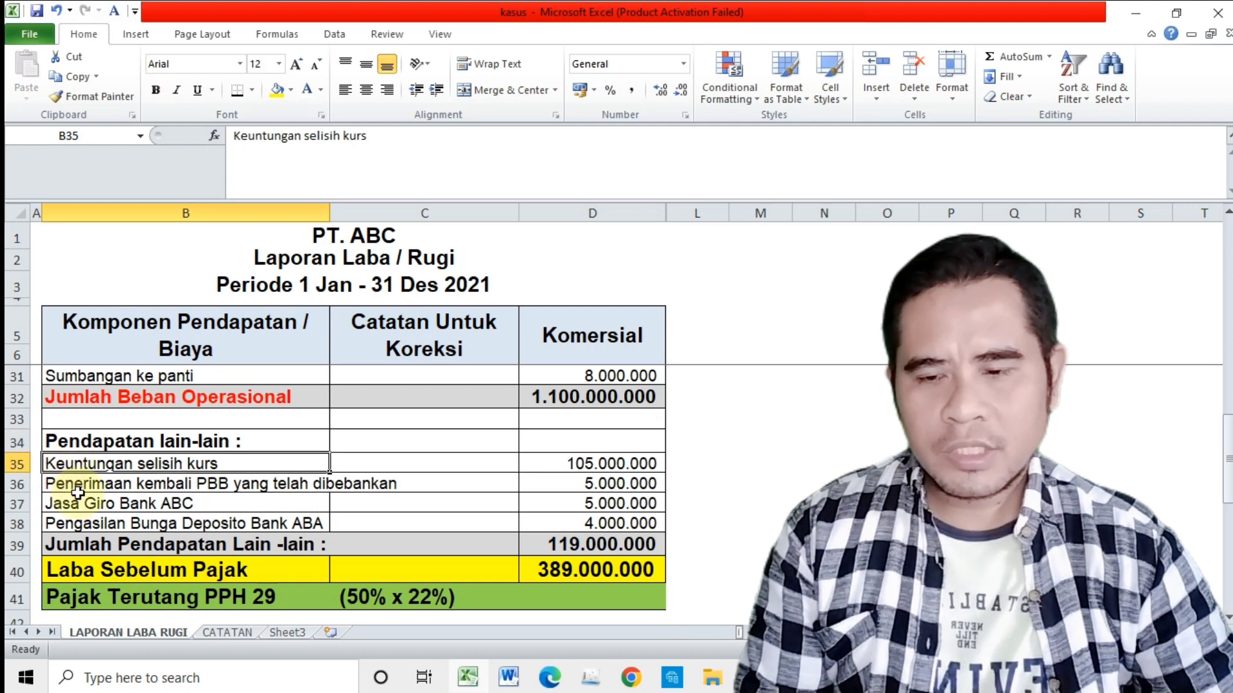
left_click(82, 483)
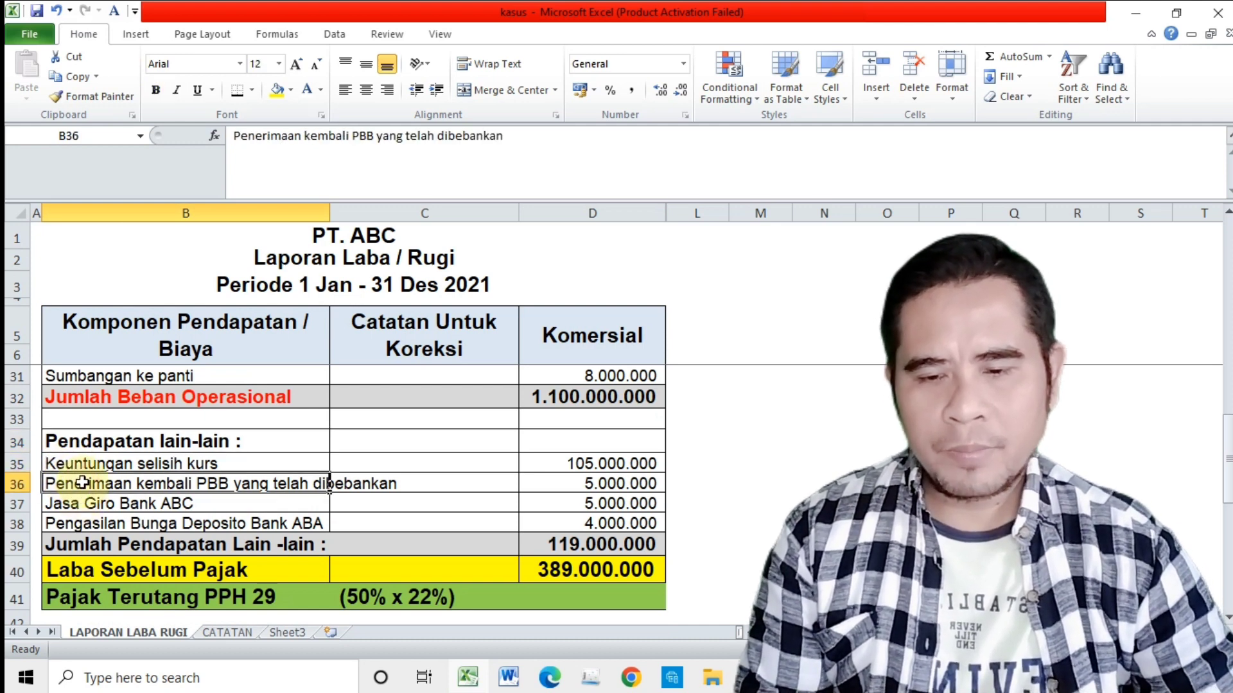
left_click(70, 505)
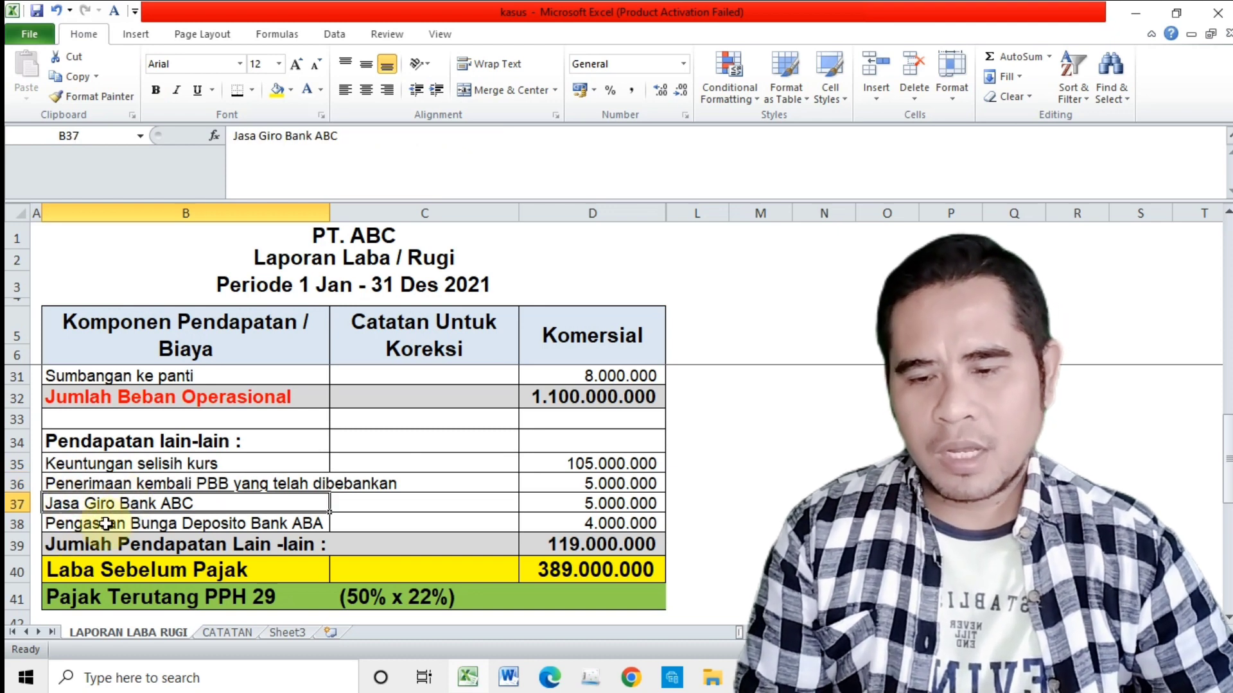
left_click(90, 523)
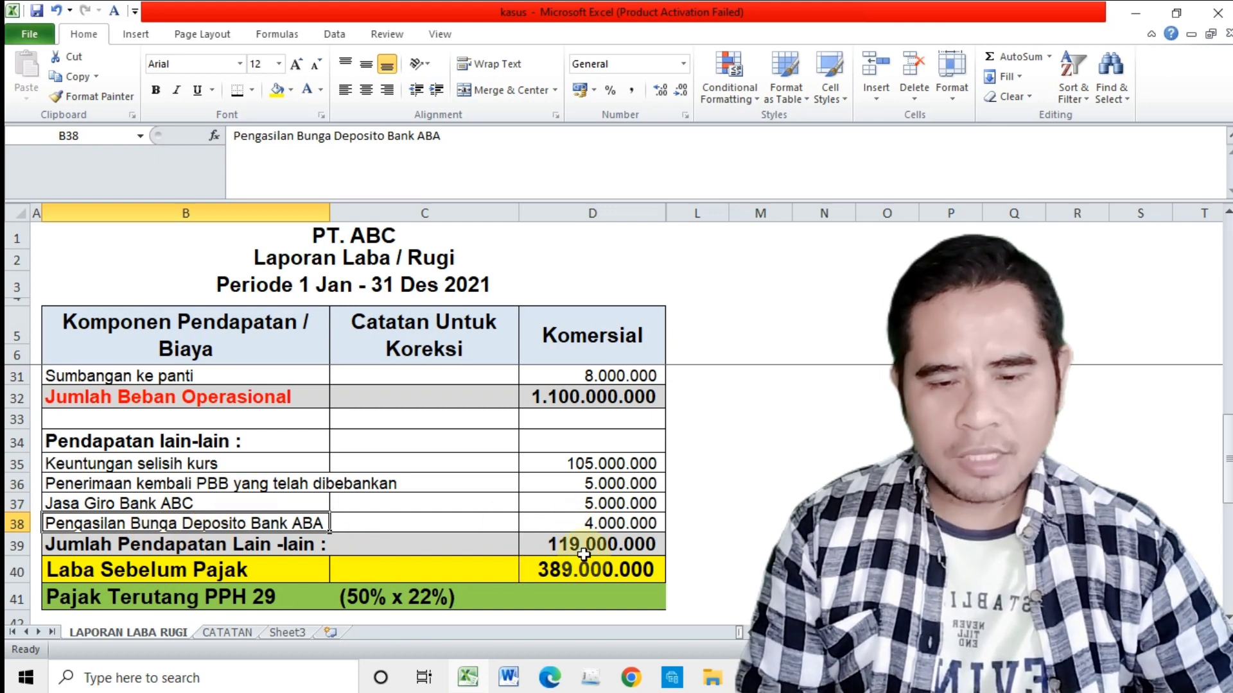
left_click(614, 553)
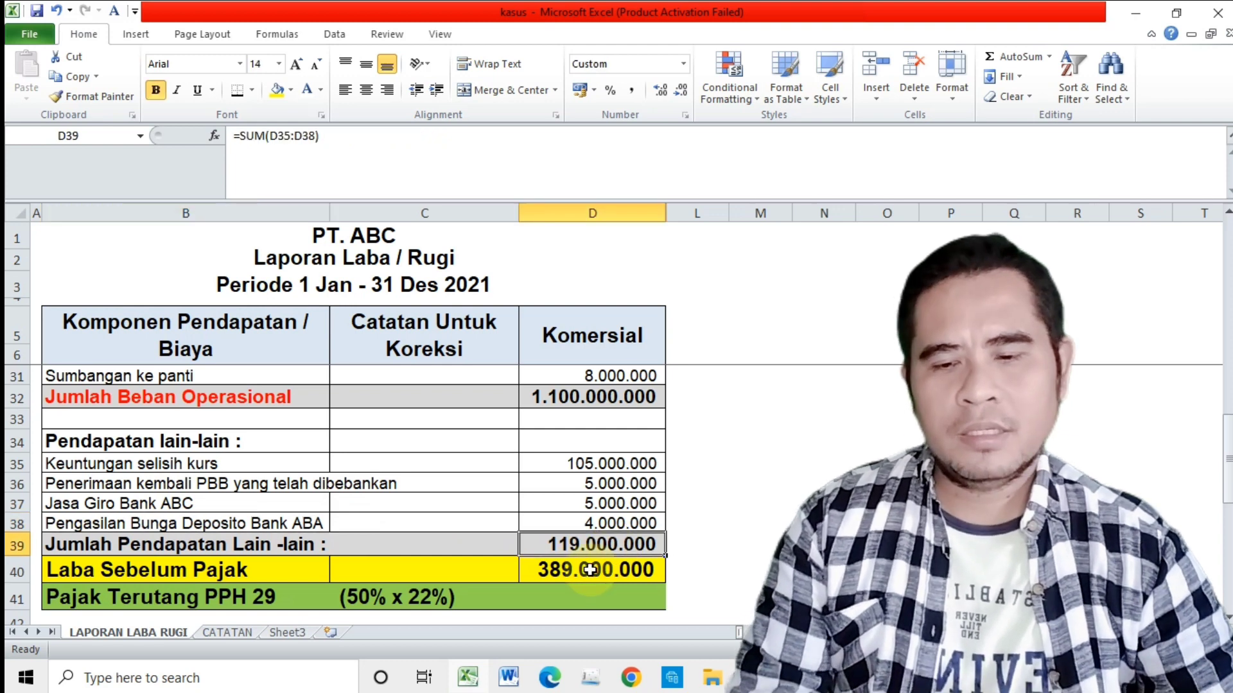
Step: Check how the commercial Laba Sebelum Pajak is calculated and look back over the expense rows
left_click(112, 573)
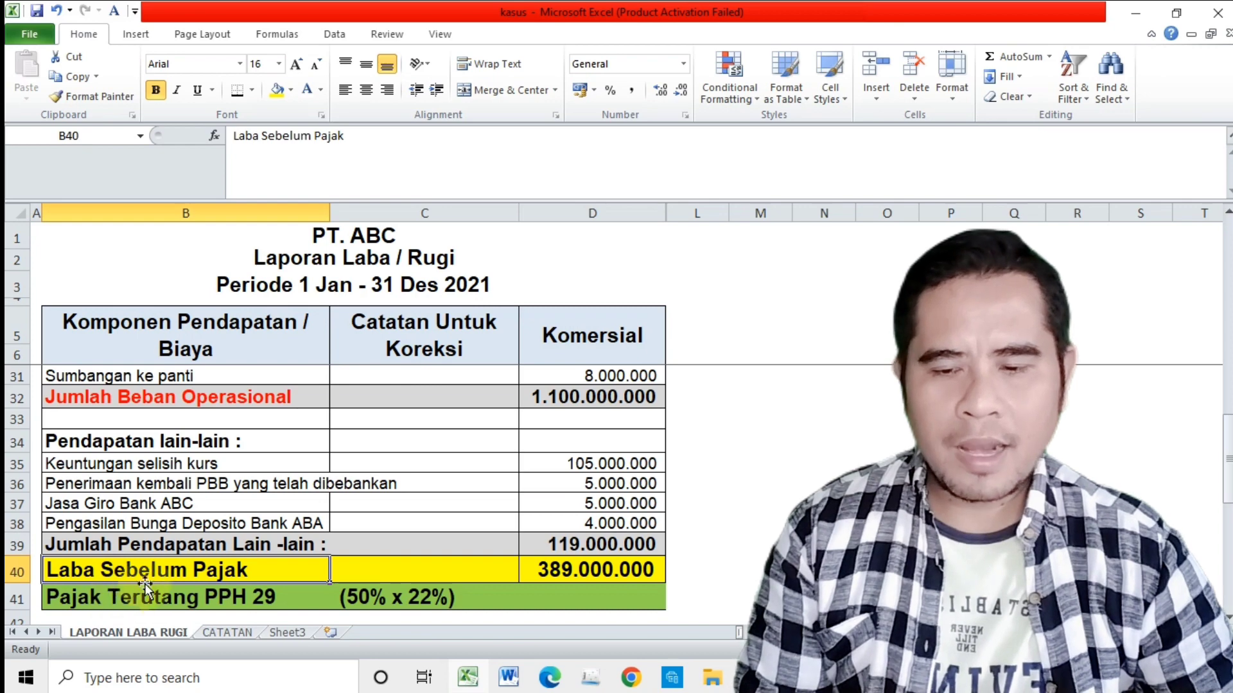
left_click(551, 571)
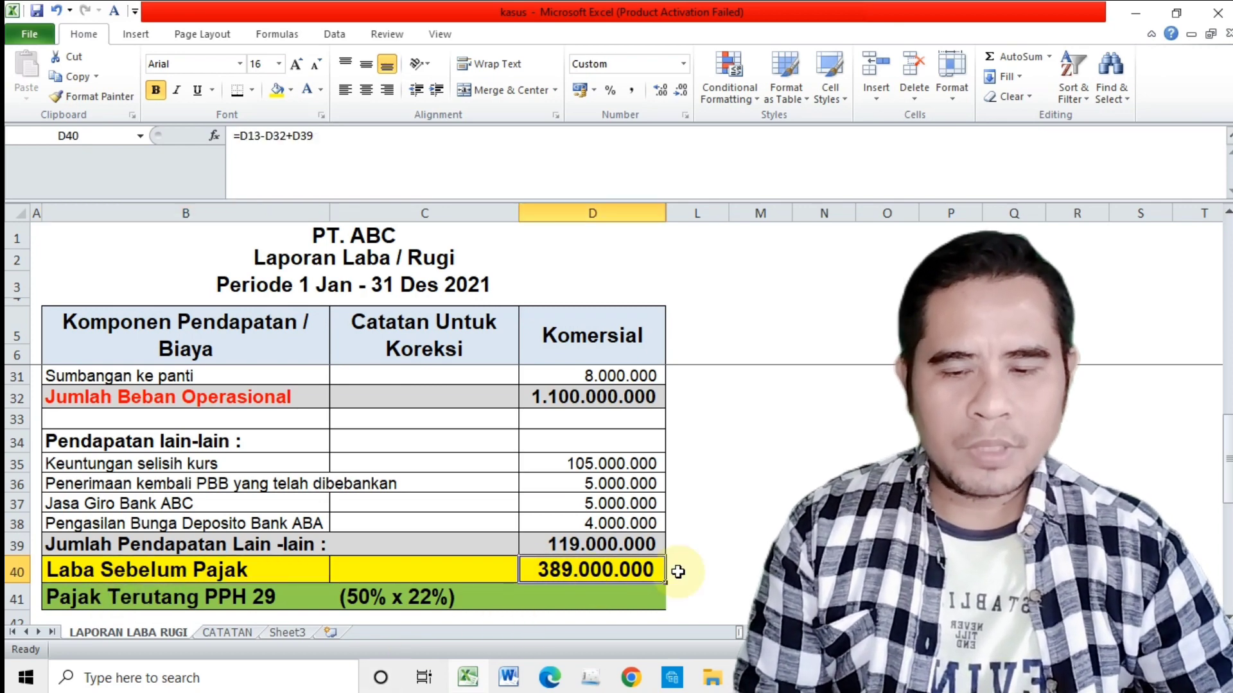
scroll(653, 577, "down", 4)
scroll(652, 577, "up", 7)
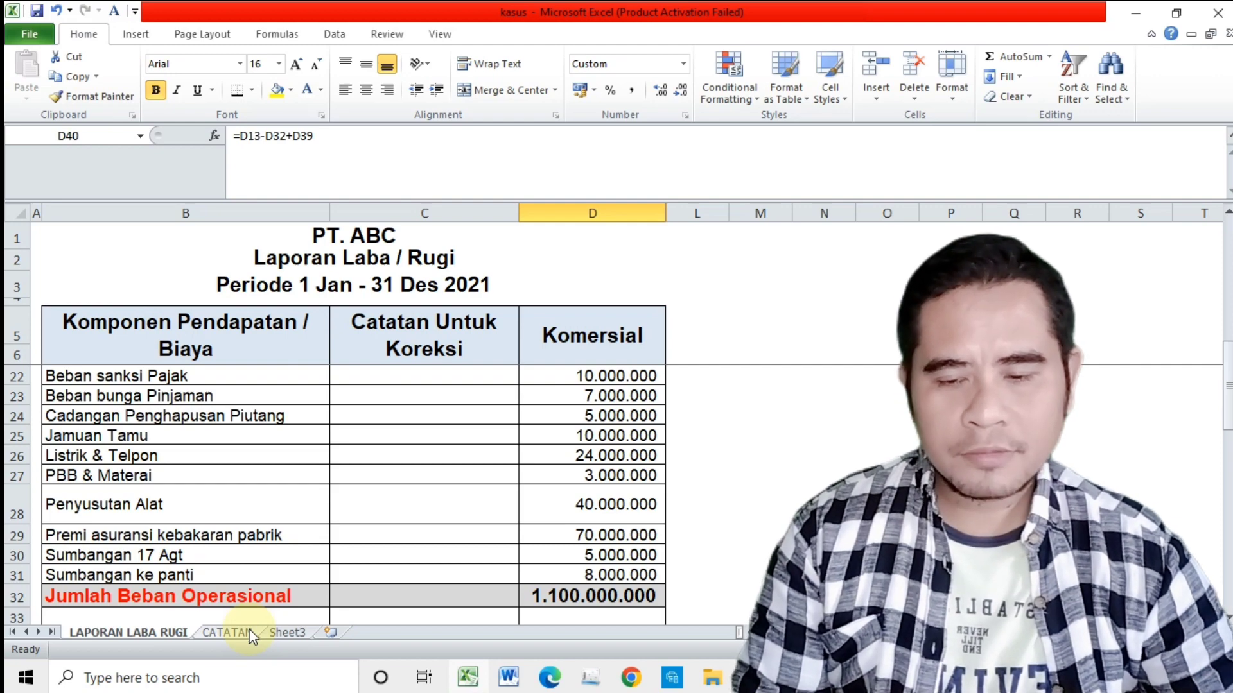
Step: Read notes 1 to 5 under CATATAN UNTUK KOREKSI FISKAL on the CATATAN sheet, from fiscal depreciation to the receivables write-off reserve
left_click(226, 633)
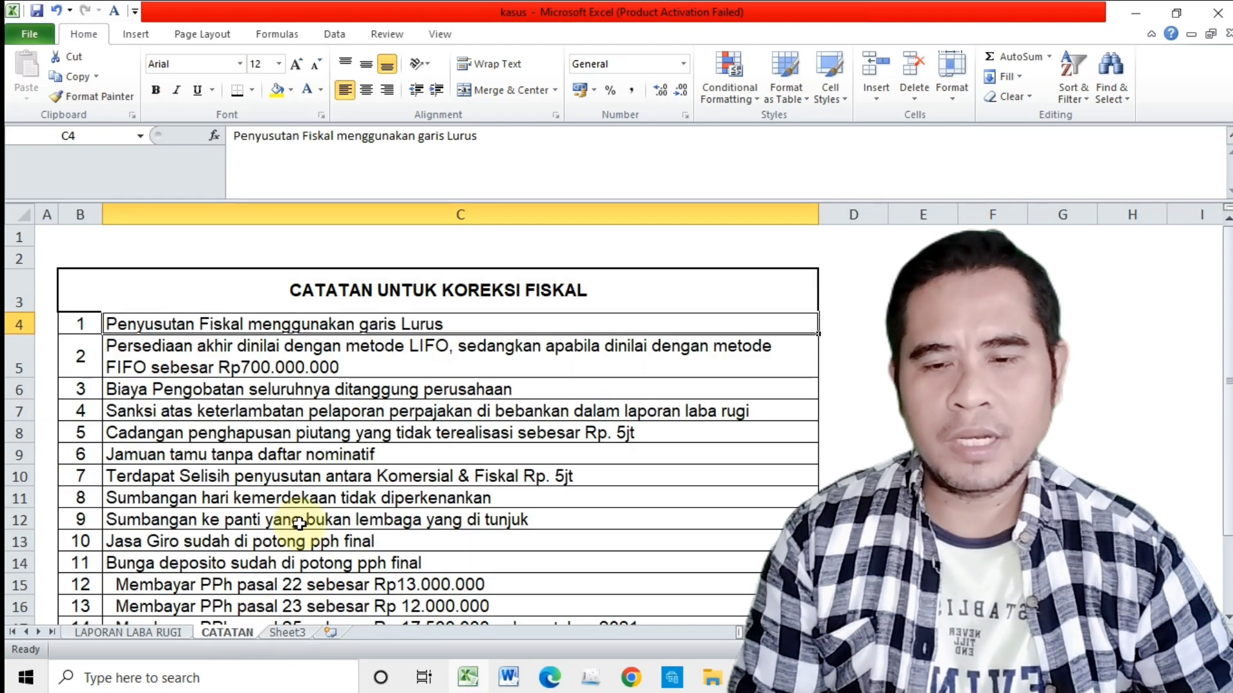
left_click(391, 286)
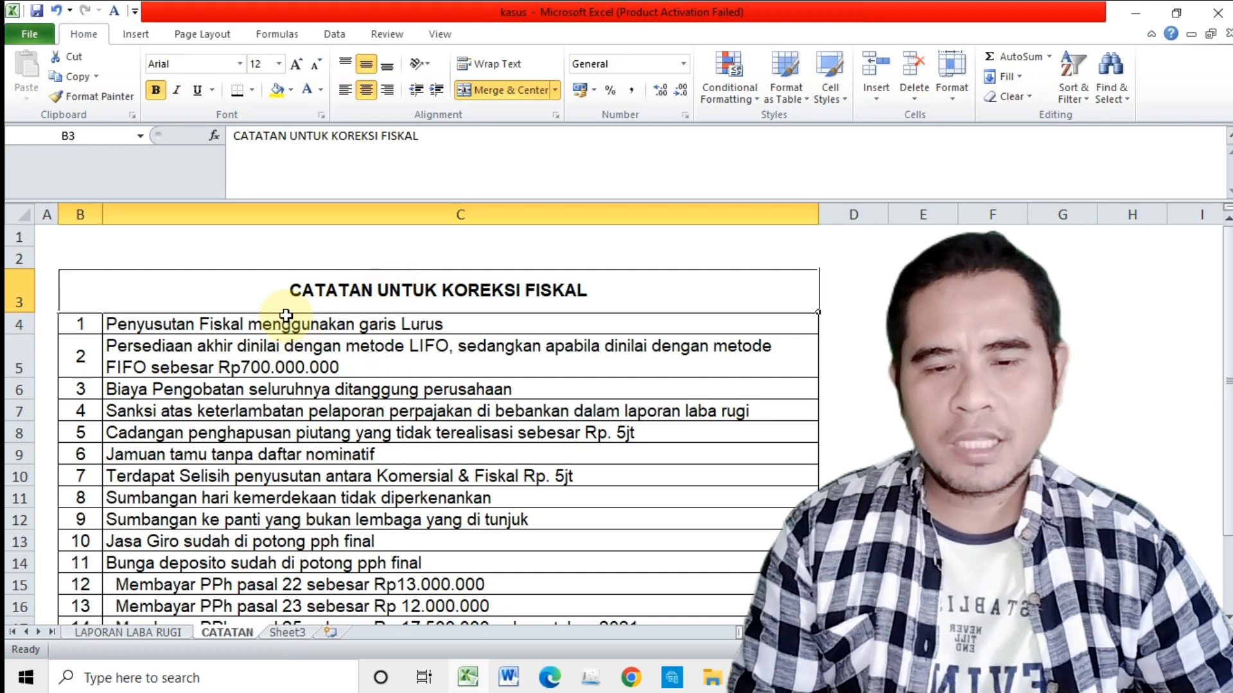
left_click(151, 324)
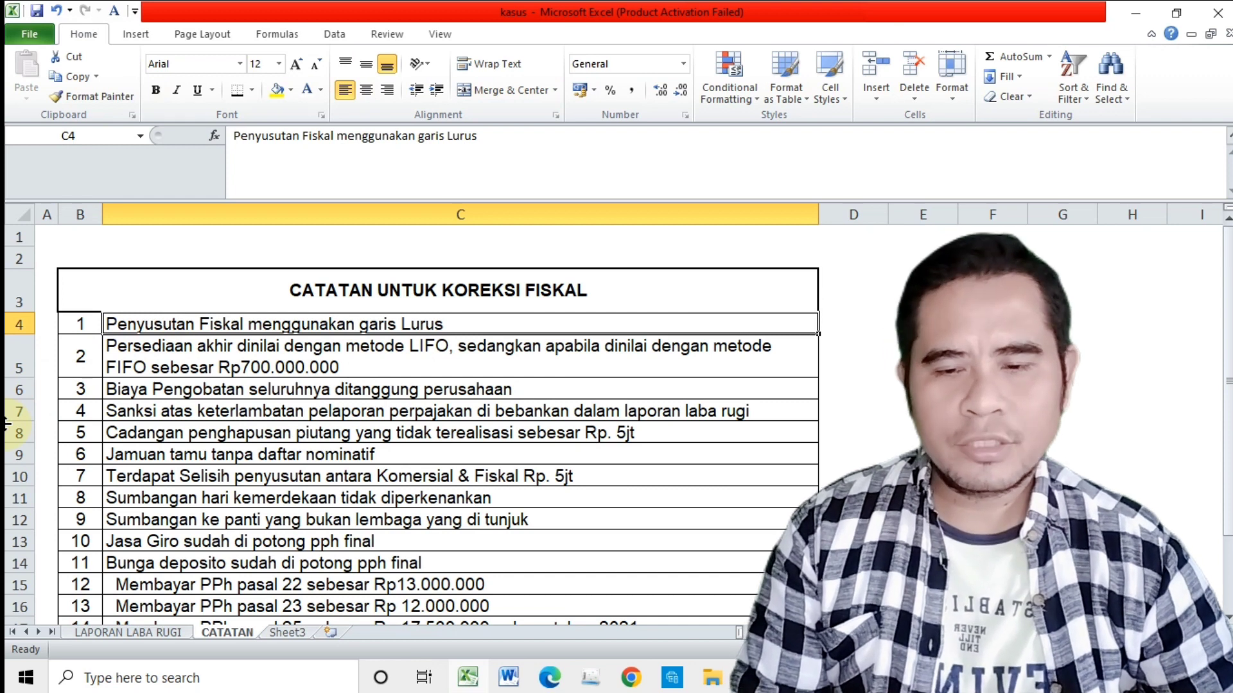
left_click(204, 348)
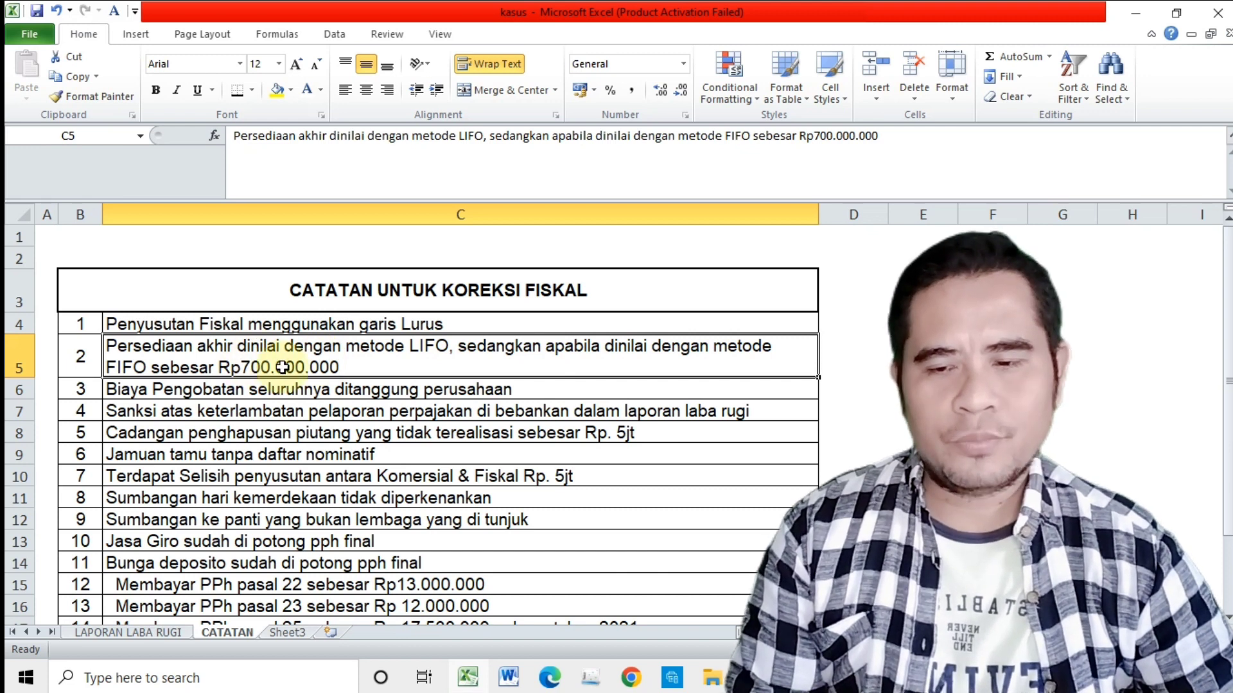
left_click(186, 392)
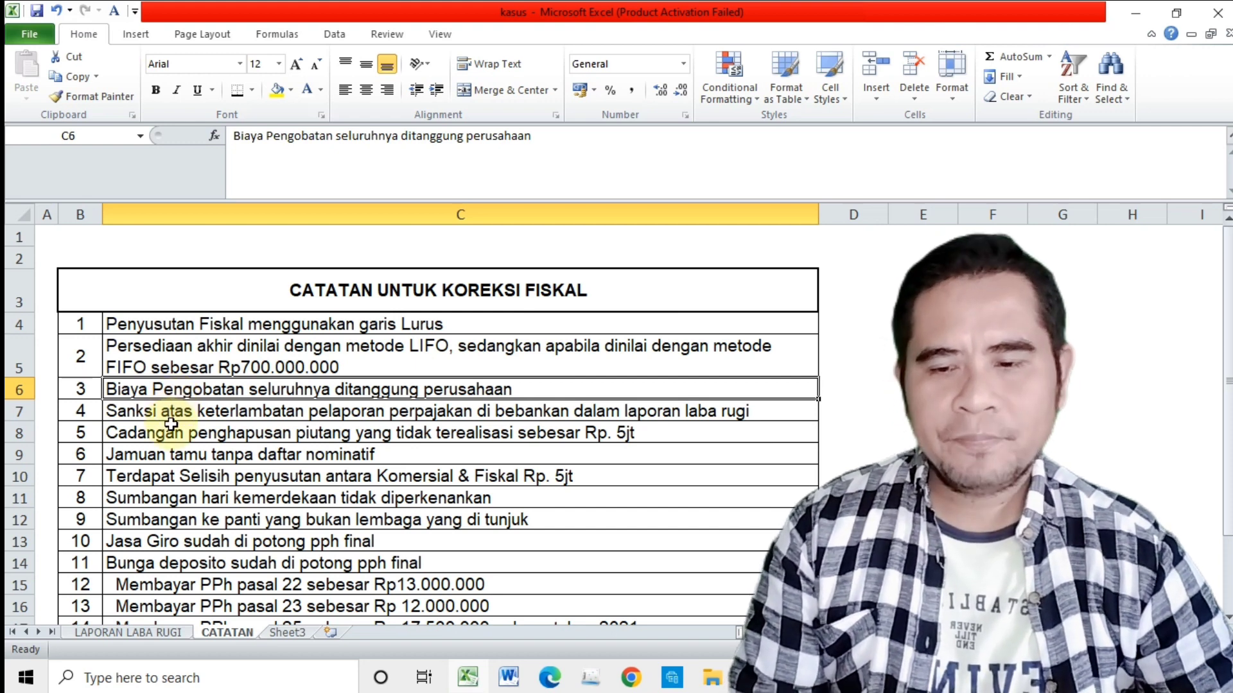
left_click(172, 414)
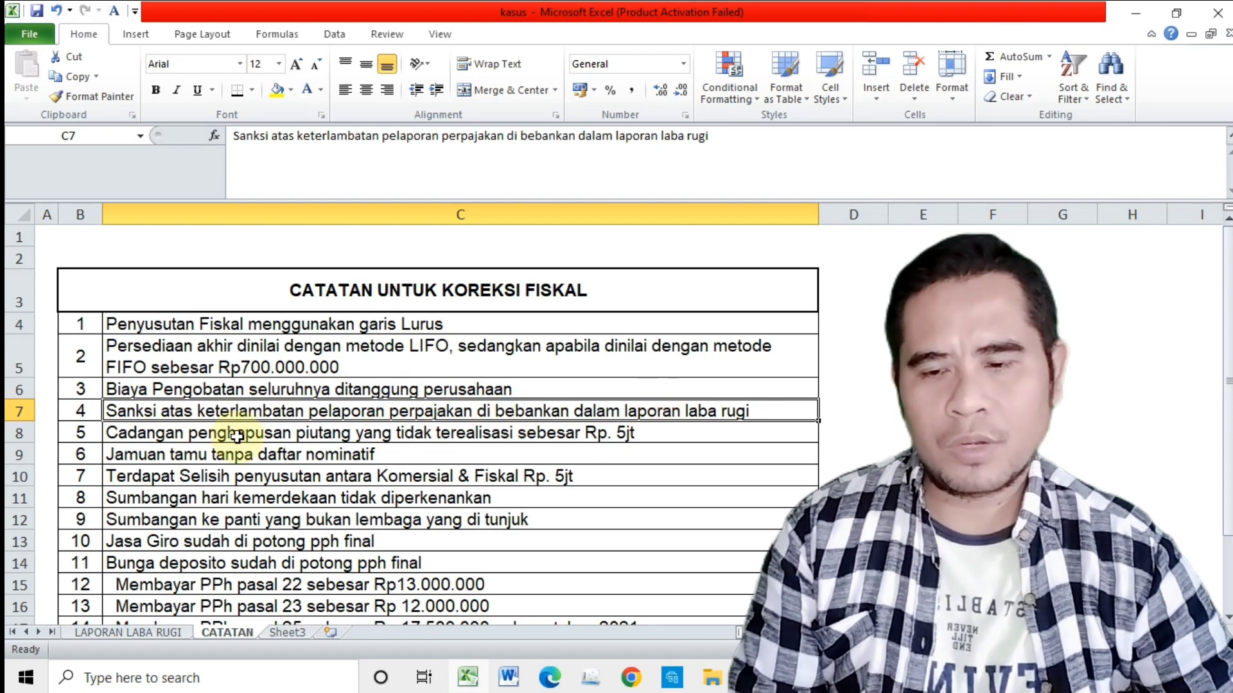
left_click(165, 432)
Step: Read fiscal correction notes 6 to 9 on guest entertainment, the depreciation difference, and the independence day and orphanage donations
scroll(165, 432, "down", 1)
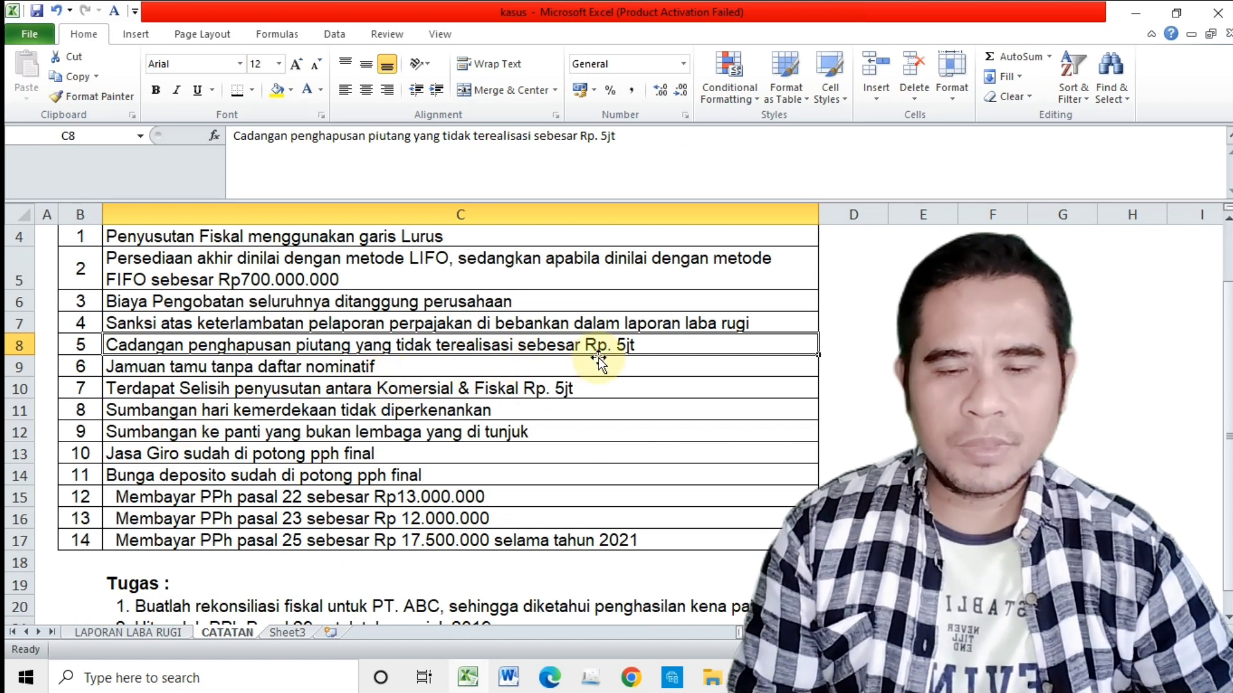
left_click(206, 366)
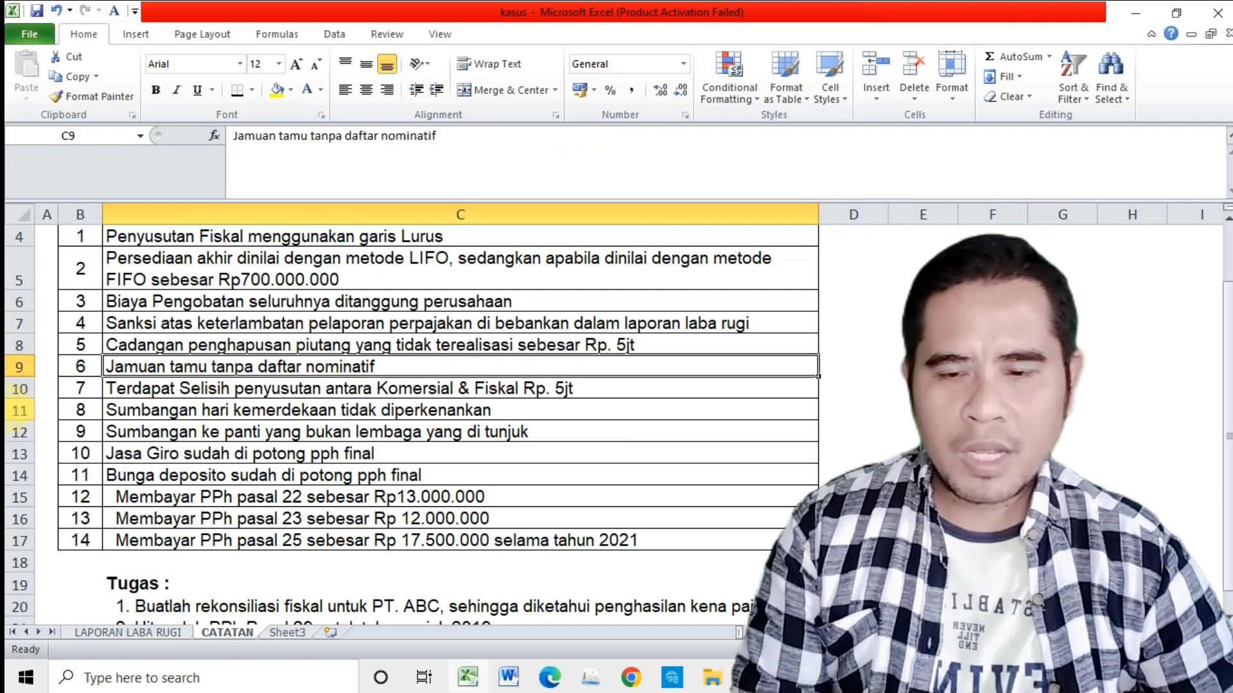
left_click(142, 388)
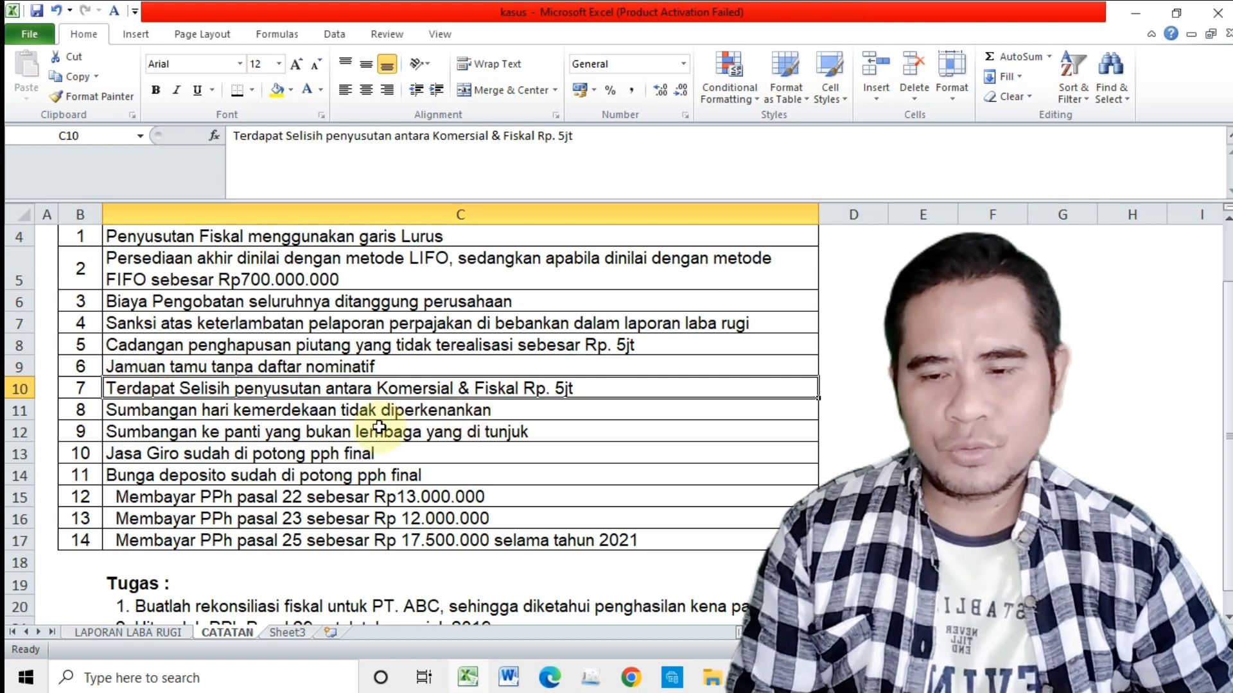
left_click(168, 416)
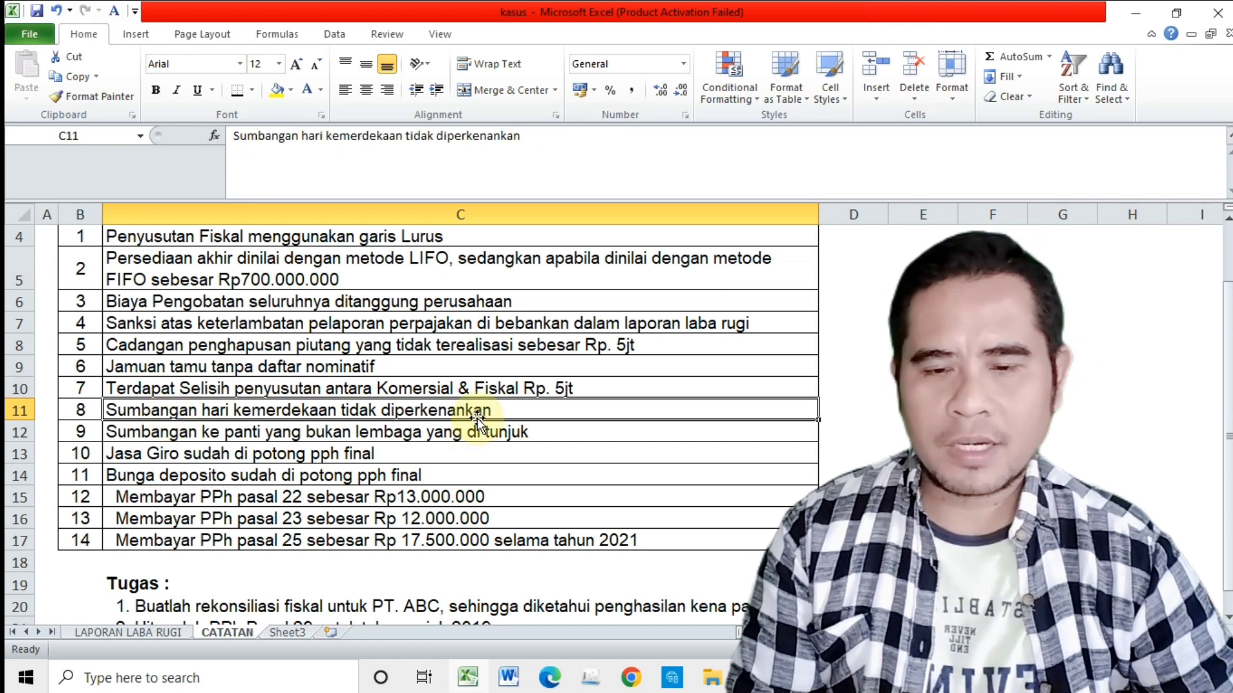
left_click(221, 432)
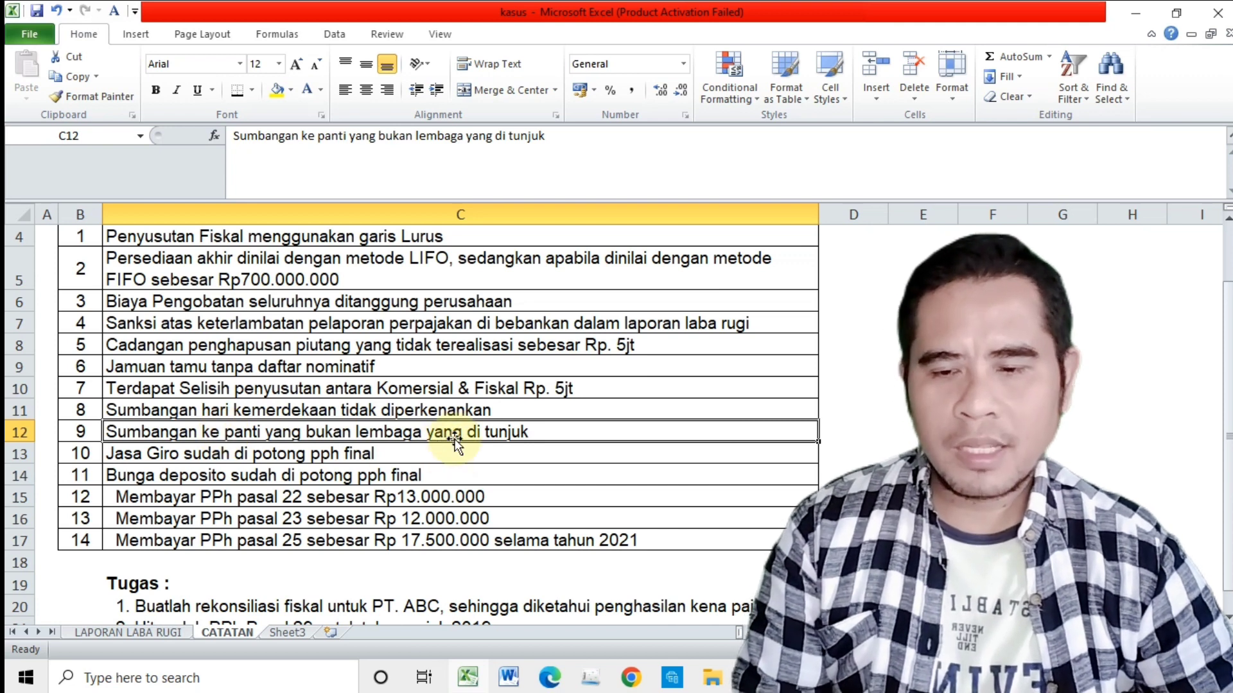
Step: Read notes 10 to 14 on giro services, deposit interest and PPh payments, plus the Tugas section below them
left_click(157, 456)
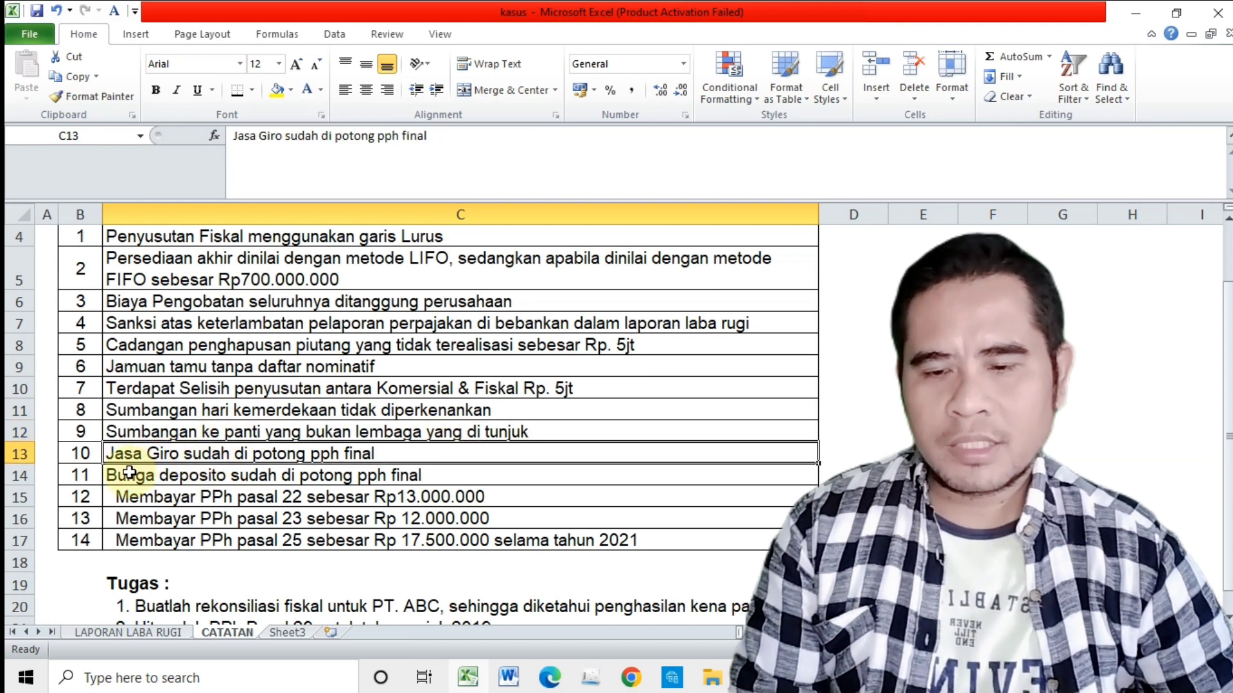
left_click(135, 475)
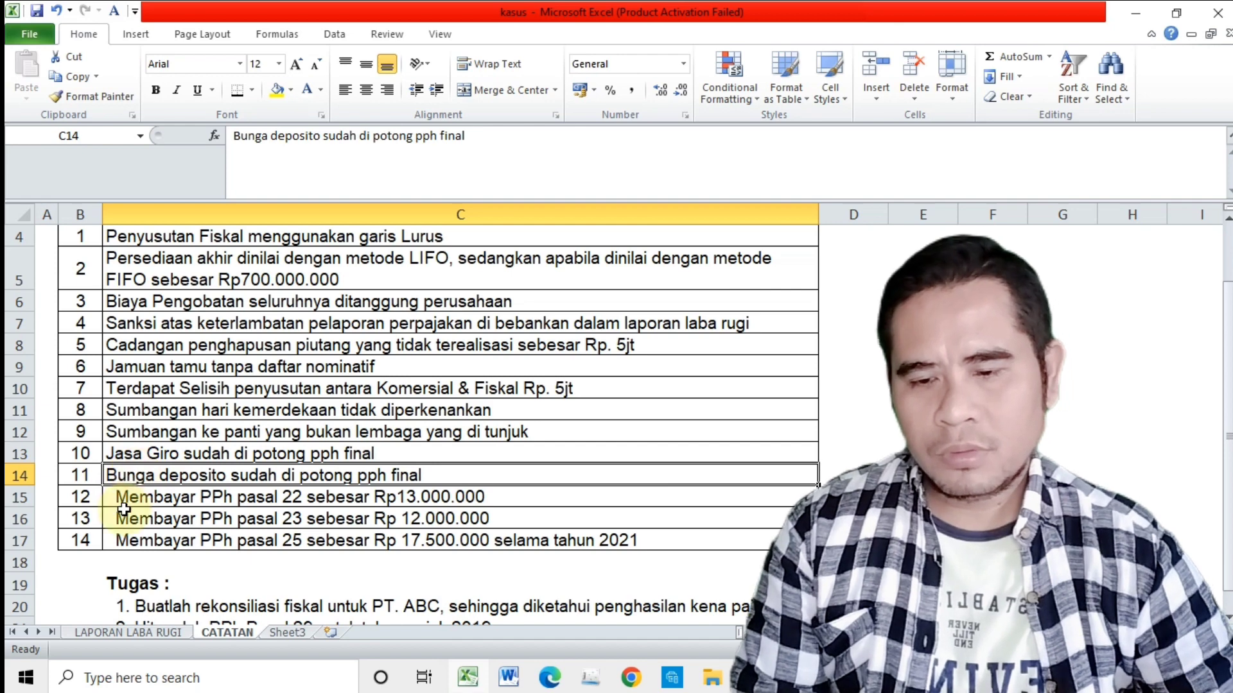
left_click(131, 500)
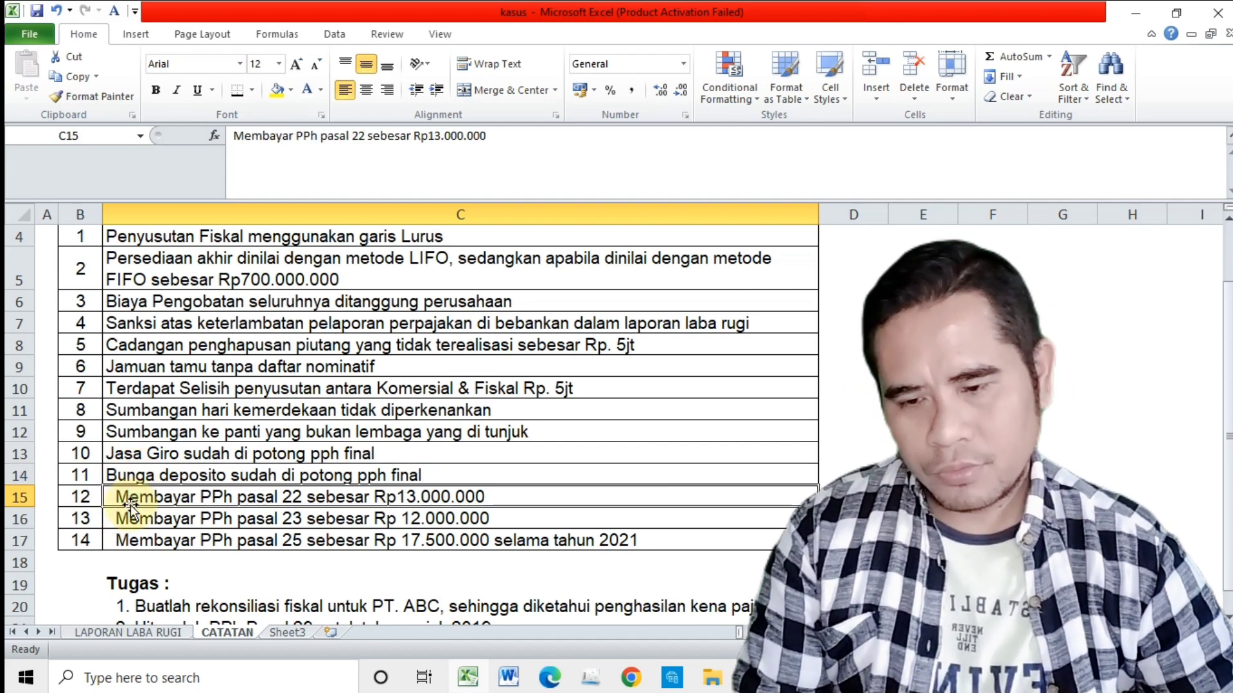
scroll(247, 532, "down", 1)
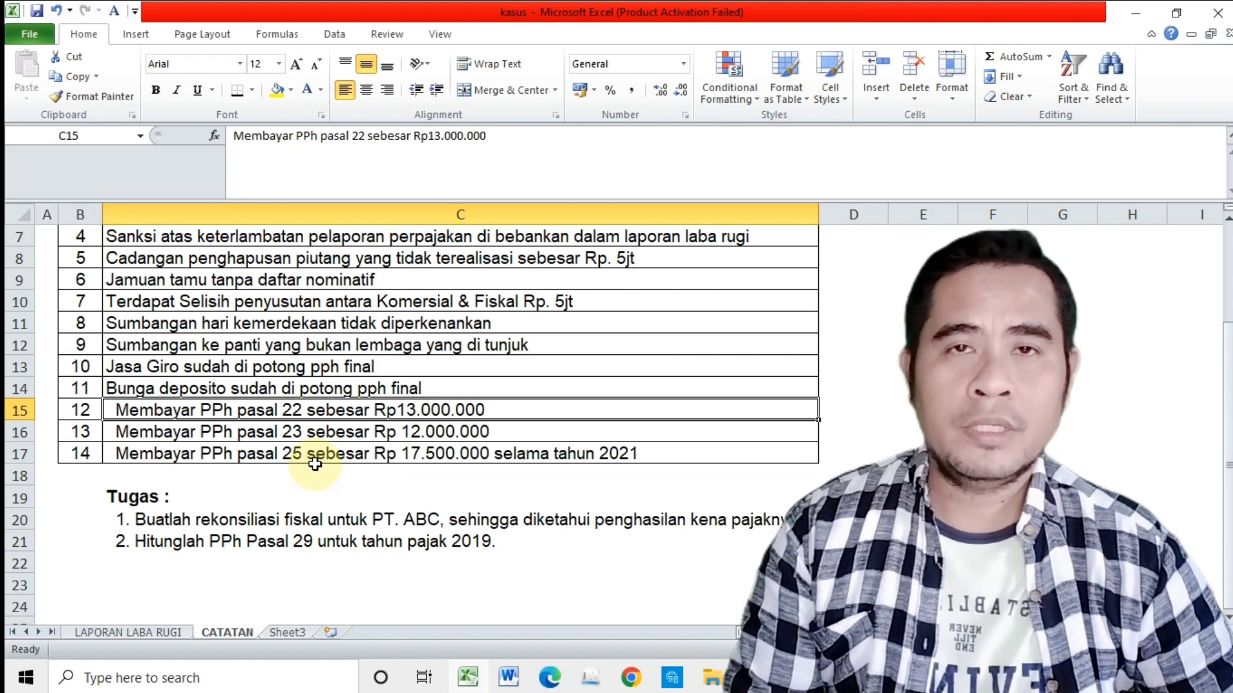
Step: Unhide the columns between D and L on the LAPORAN LABA RUGI sheet to reveal the fiscal correction columns
scroll(315, 463, "up", 2)
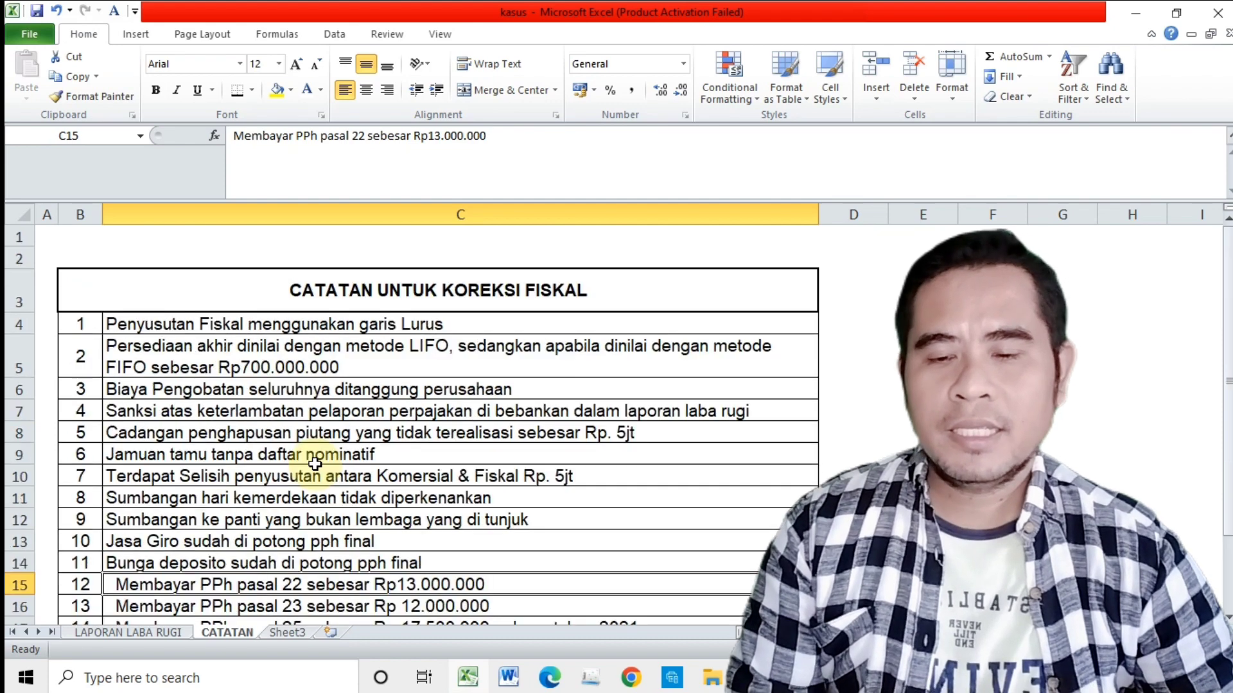
left_click(152, 631)
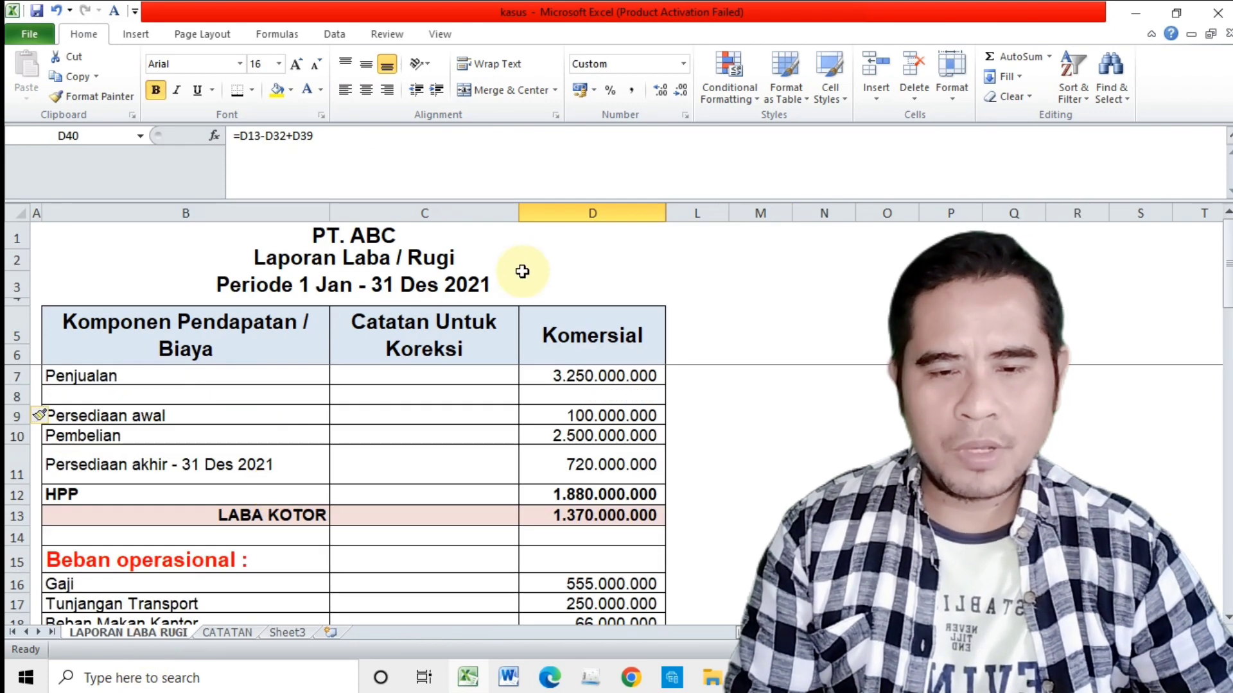
left_click_drag(588, 213, 904, 270)
right_click(850, 306)
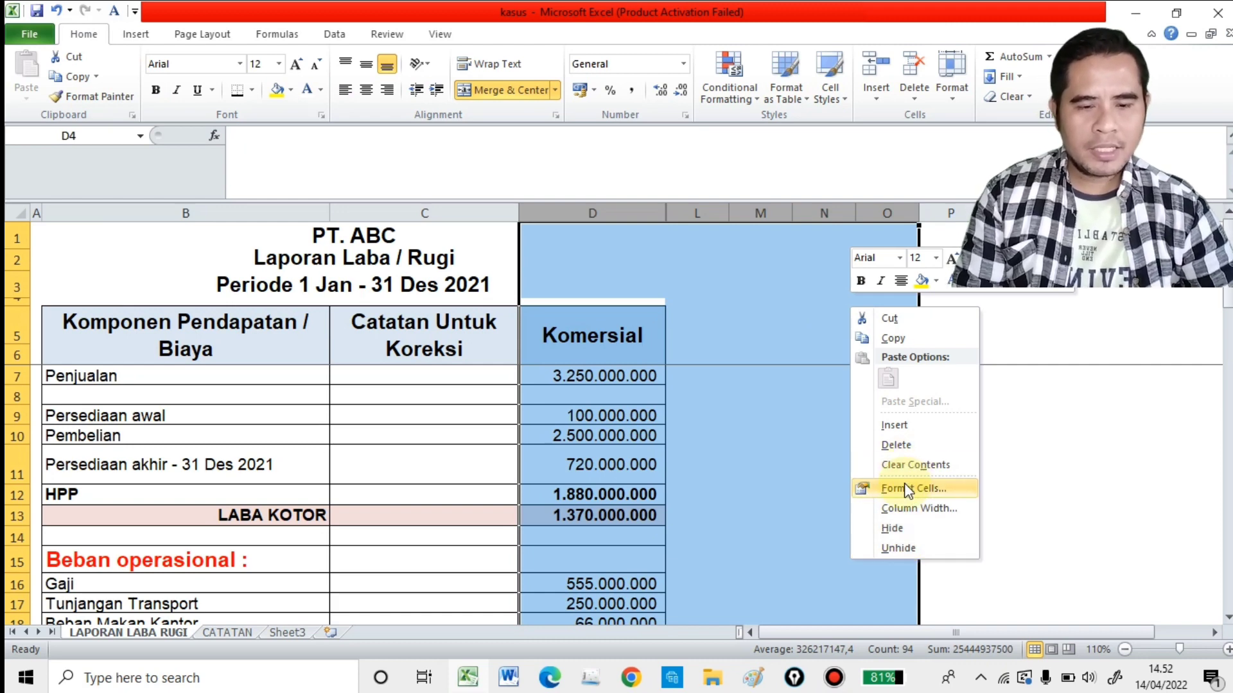
left_click(898, 547)
left_click(829, 435)
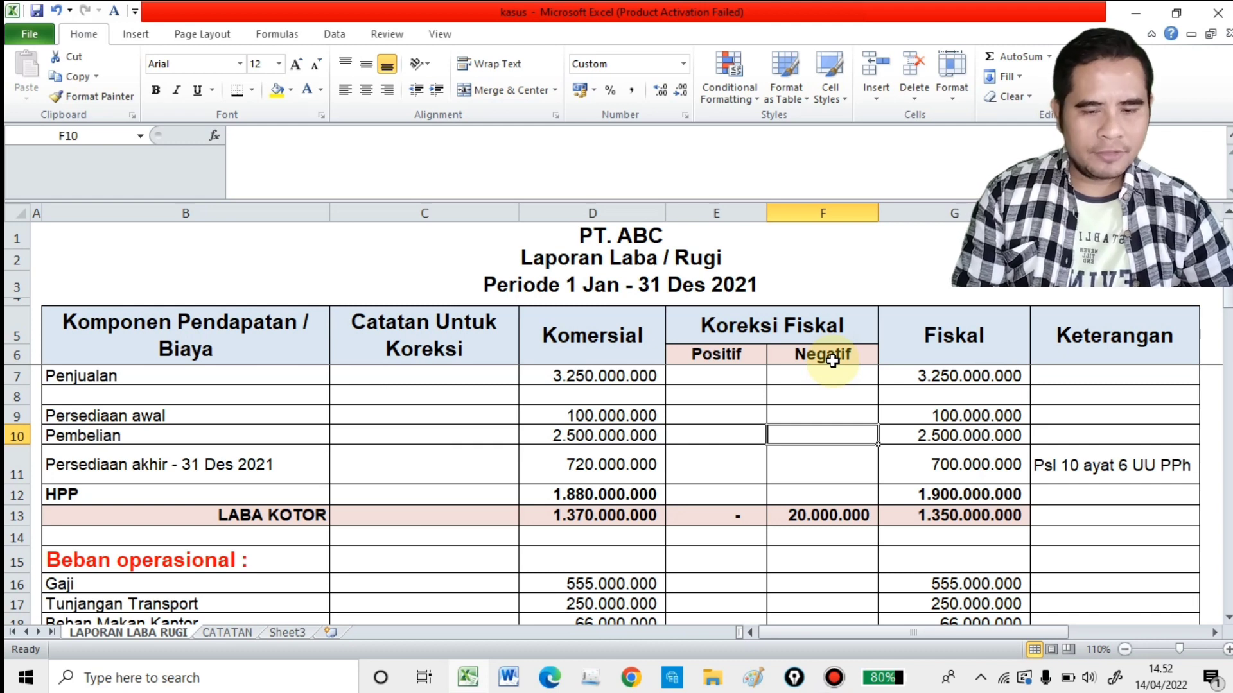
Step: Review the Penjualan row across its correction note, Komersial, Koreksi Fiskal and Fiskal cells
left_click(808, 378)
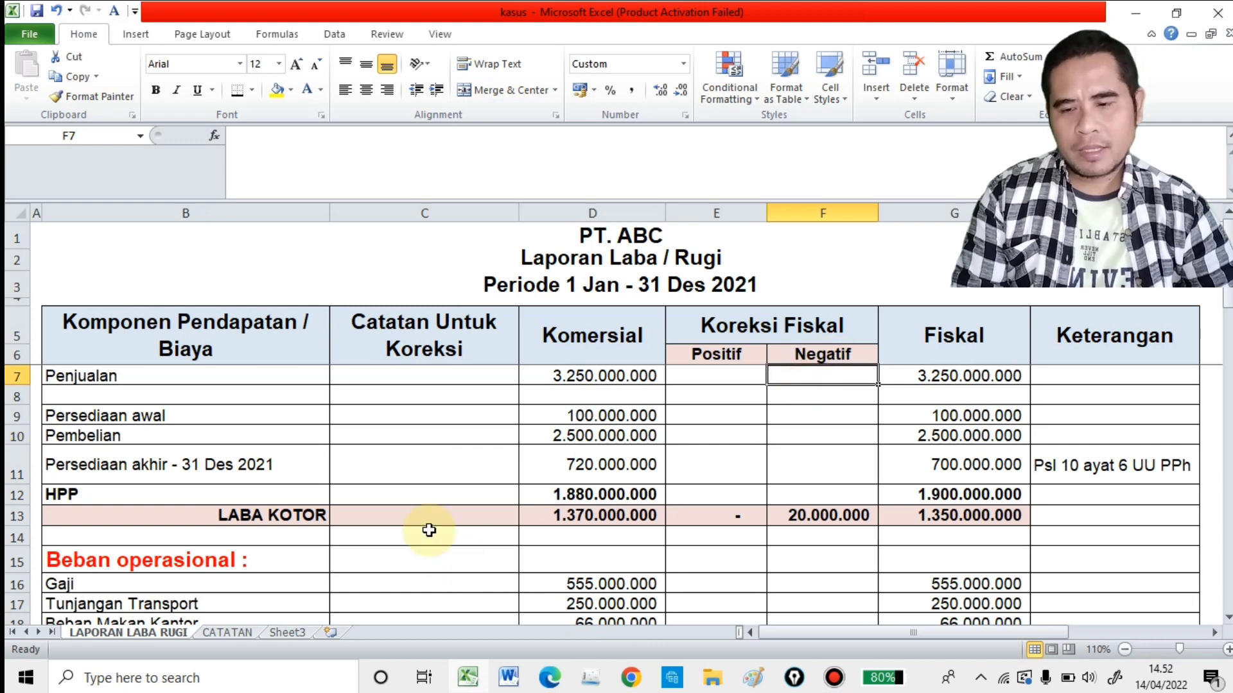
left_click(323, 378)
key("Right")
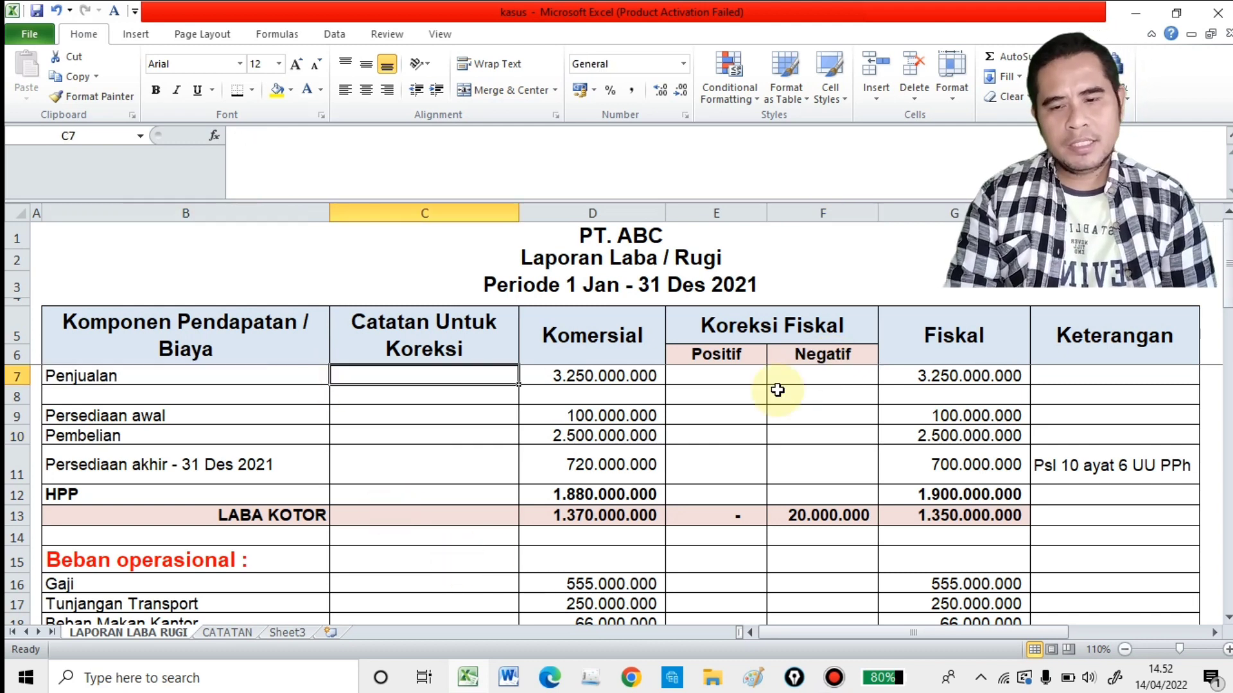
key("Right")
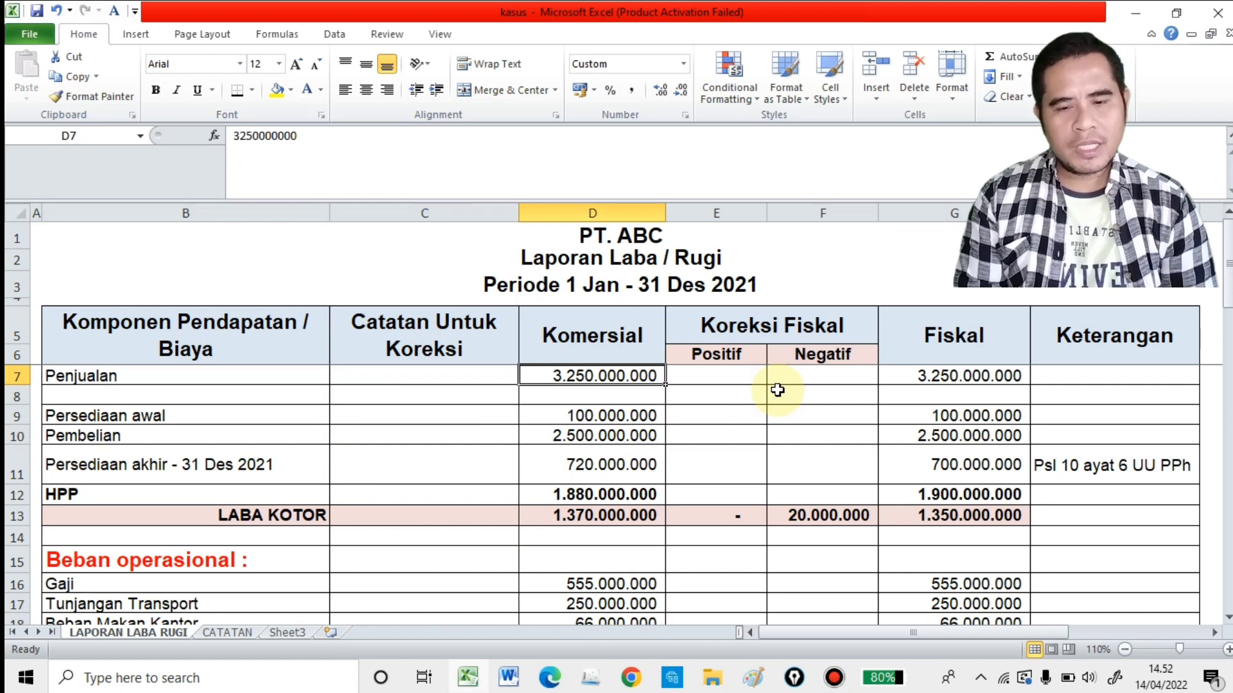
key("Right")
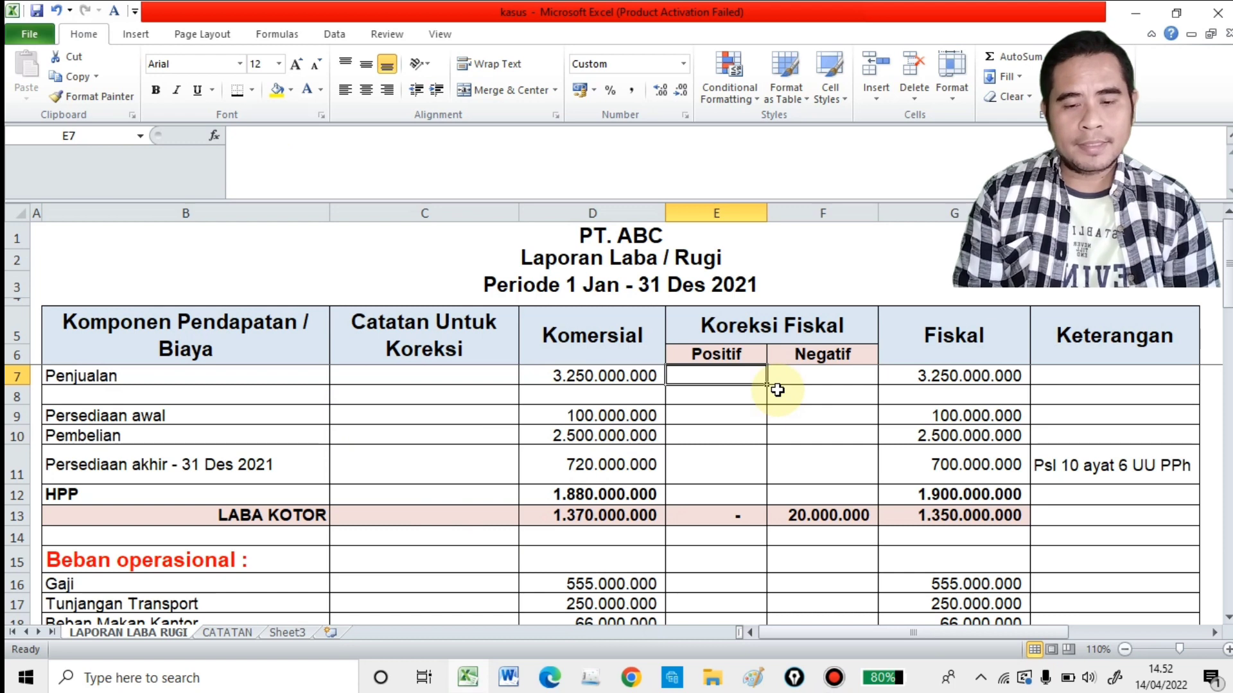
key("Right")
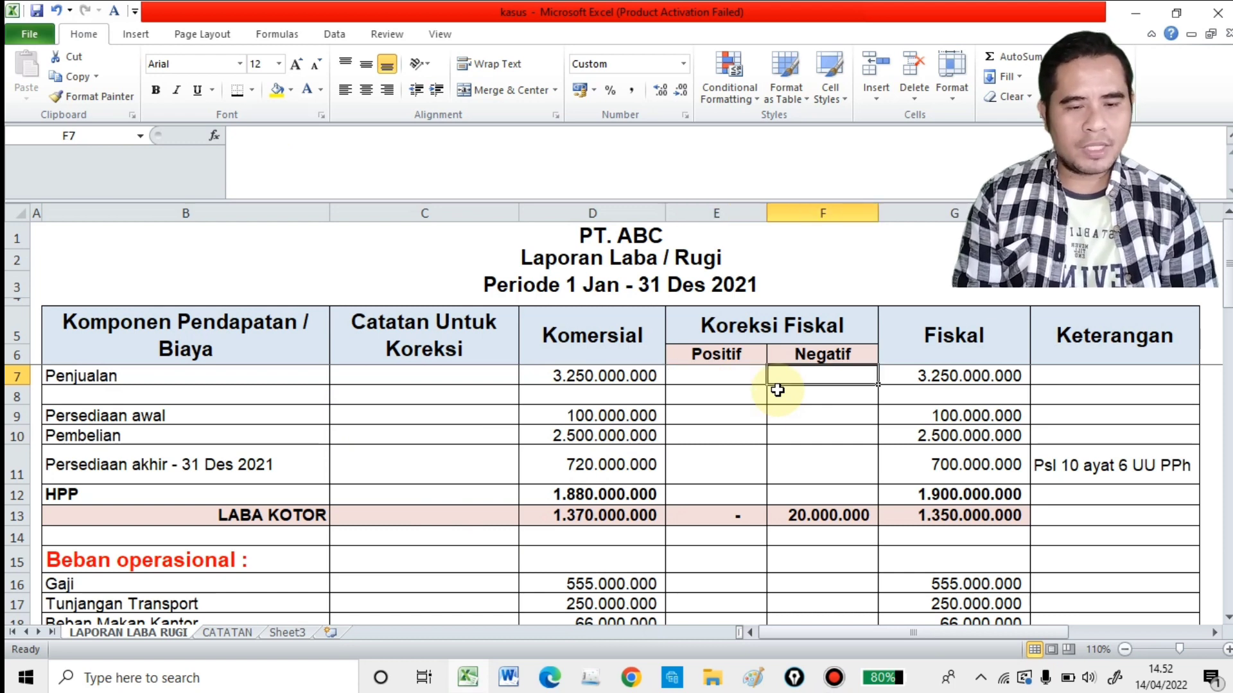
key("Right")
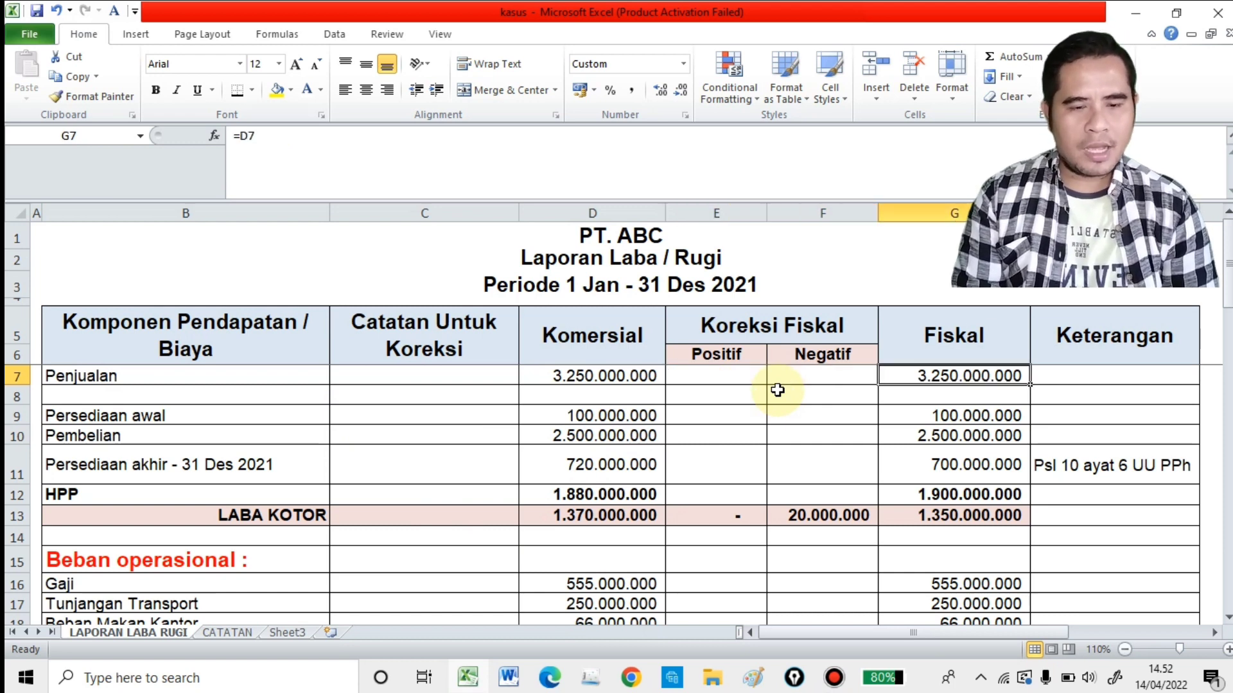
Step: Review the Persediaan awal row from its correction note across to the positive and negative fiscal corrections and the fiscal amount
key("Down")
key("Down")
key("Left")
key("Left")
key("Left")
key("Left")
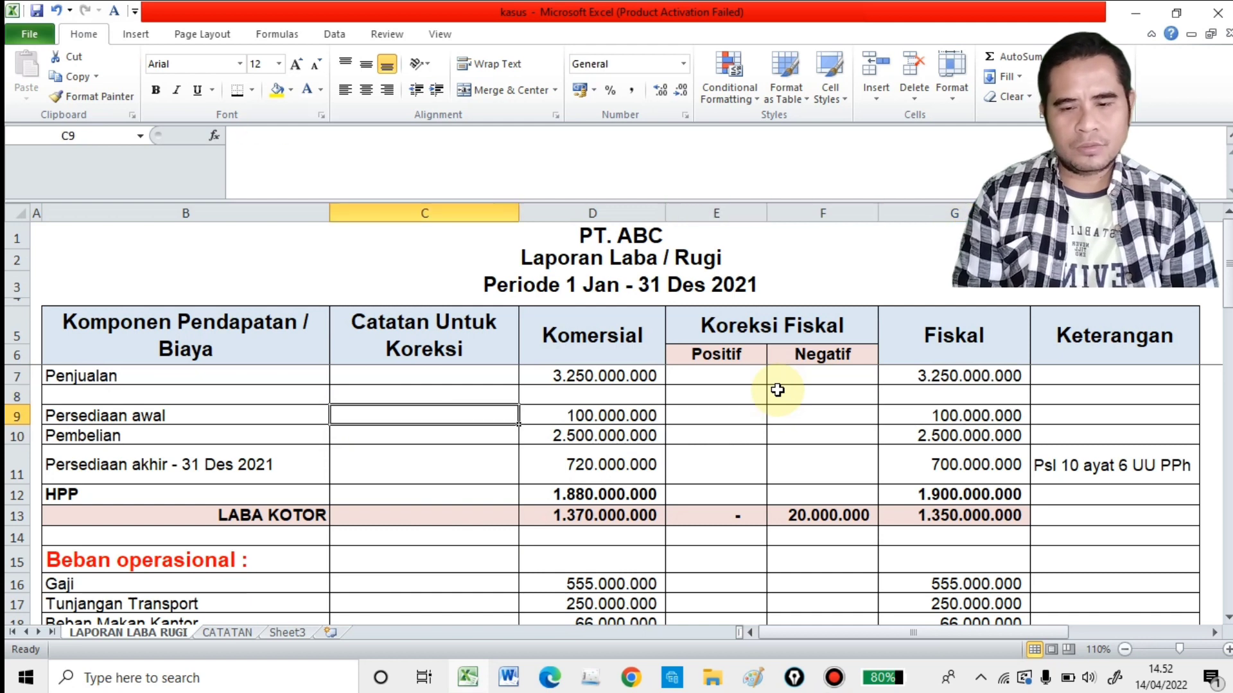
key("Right")
key("Right")
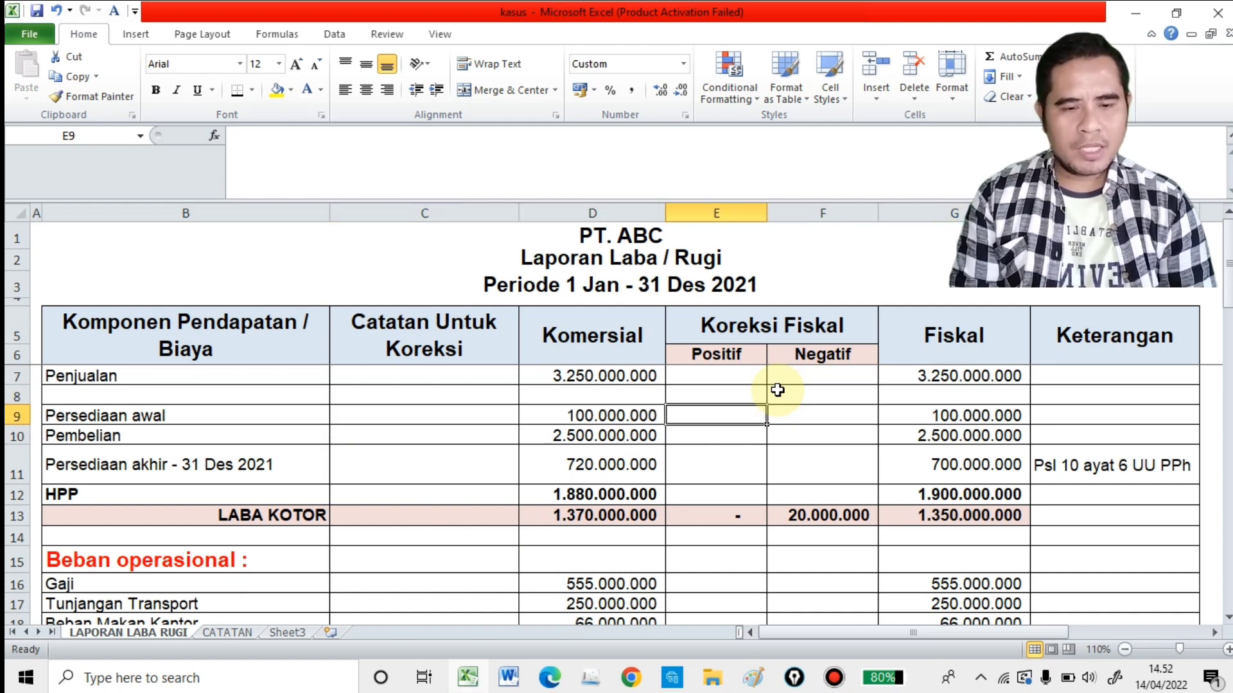
key("Right")
key("Right")
Step: Review the Pembelian row across its commercial amount, fiscal corrections and fiscal amount
key("Down")
key("Left")
key("Left")
key("Left")
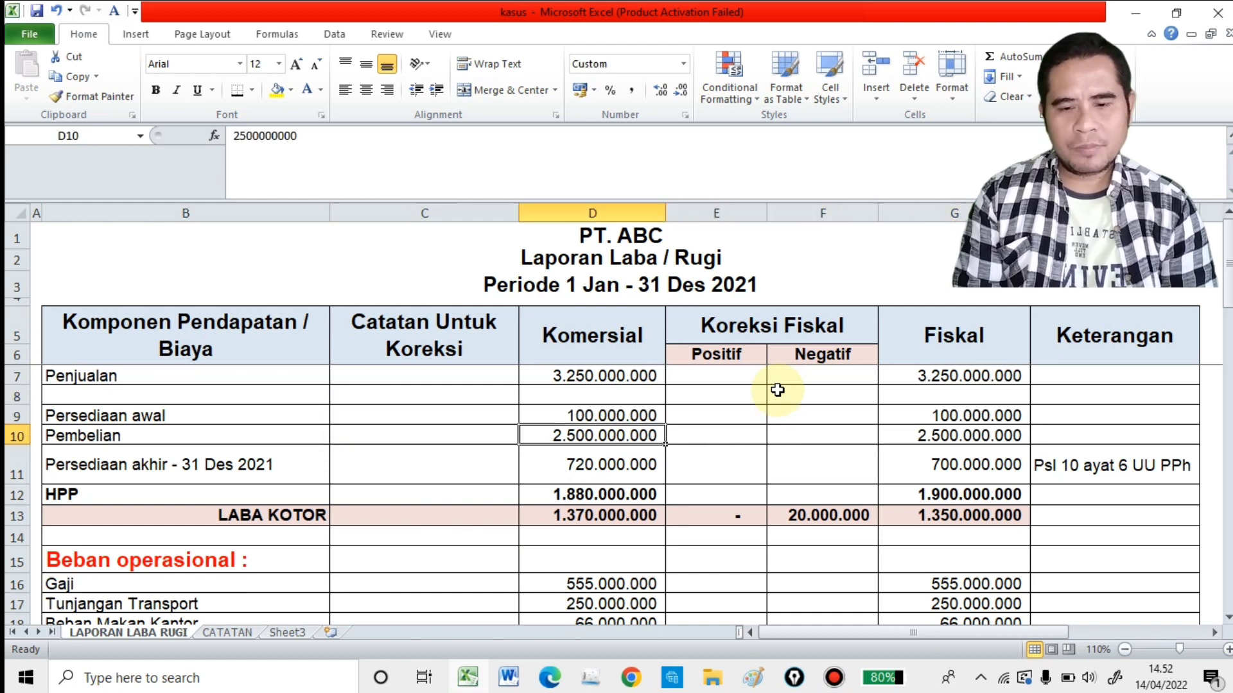
key("Left")
key("Right")
key("Right")
key("Right")
key("Right")
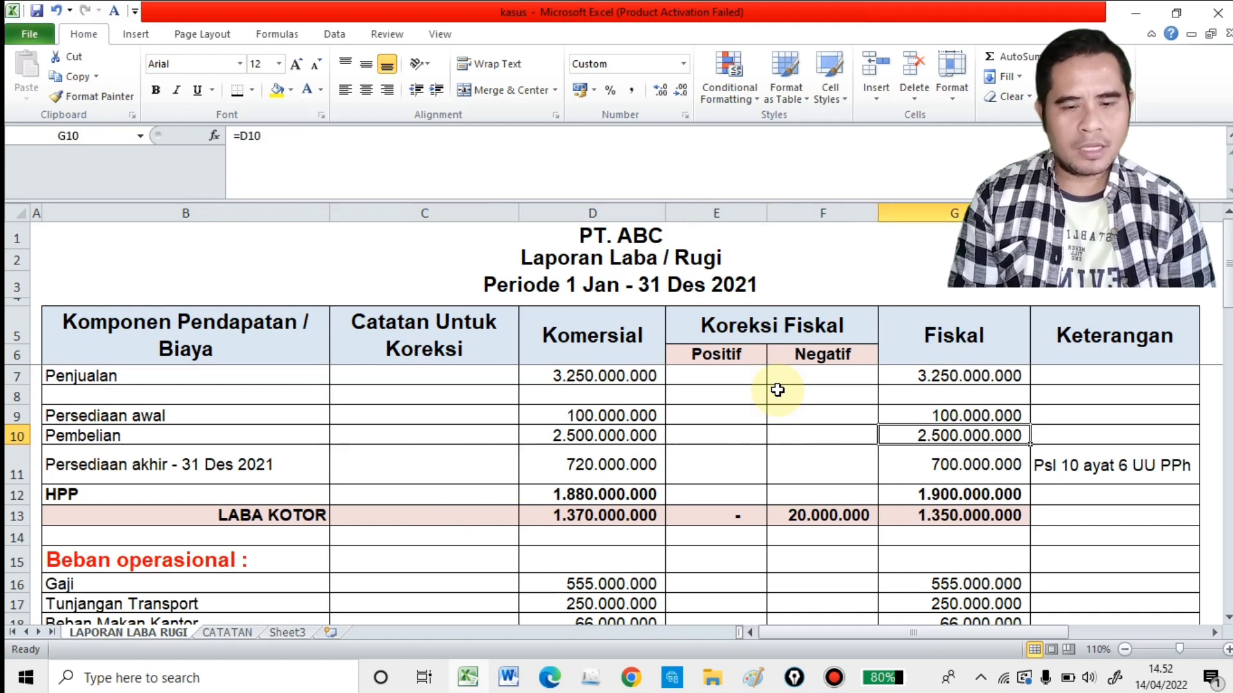
Step: Check the commercial amount and correction note of the Persediaan akhir - 31 Des 2021 row
key("Down")
key("Left")
key("Left")
key("Left")
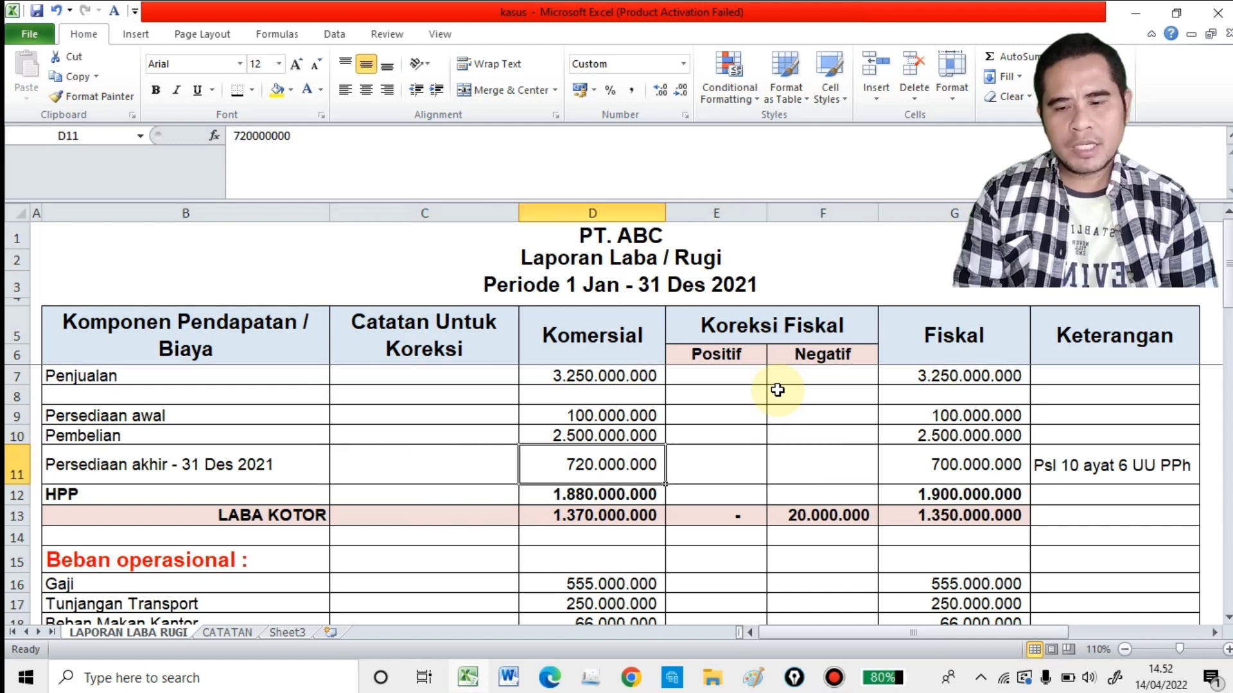
key("Left")
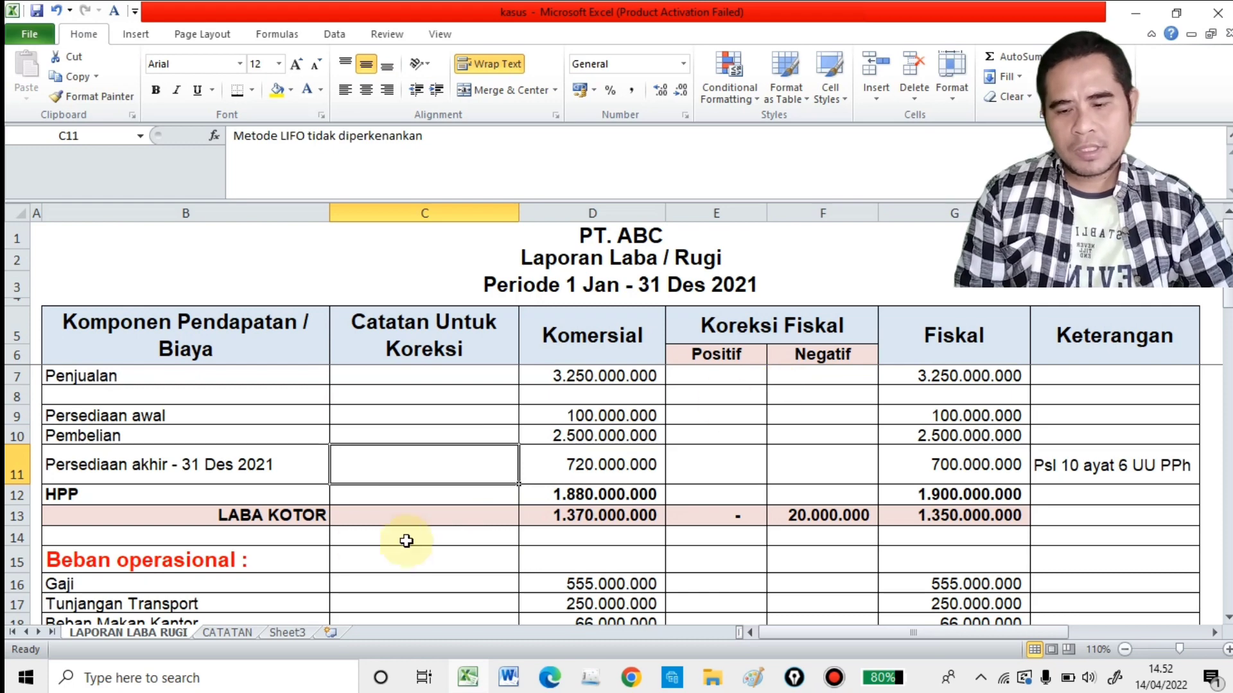
Step: Highlight the whole row of note 2, on closing inventory under LIFO and FIFO, in yellow on the CATATAN sheet
left_click(245, 633)
left_click(113, 352)
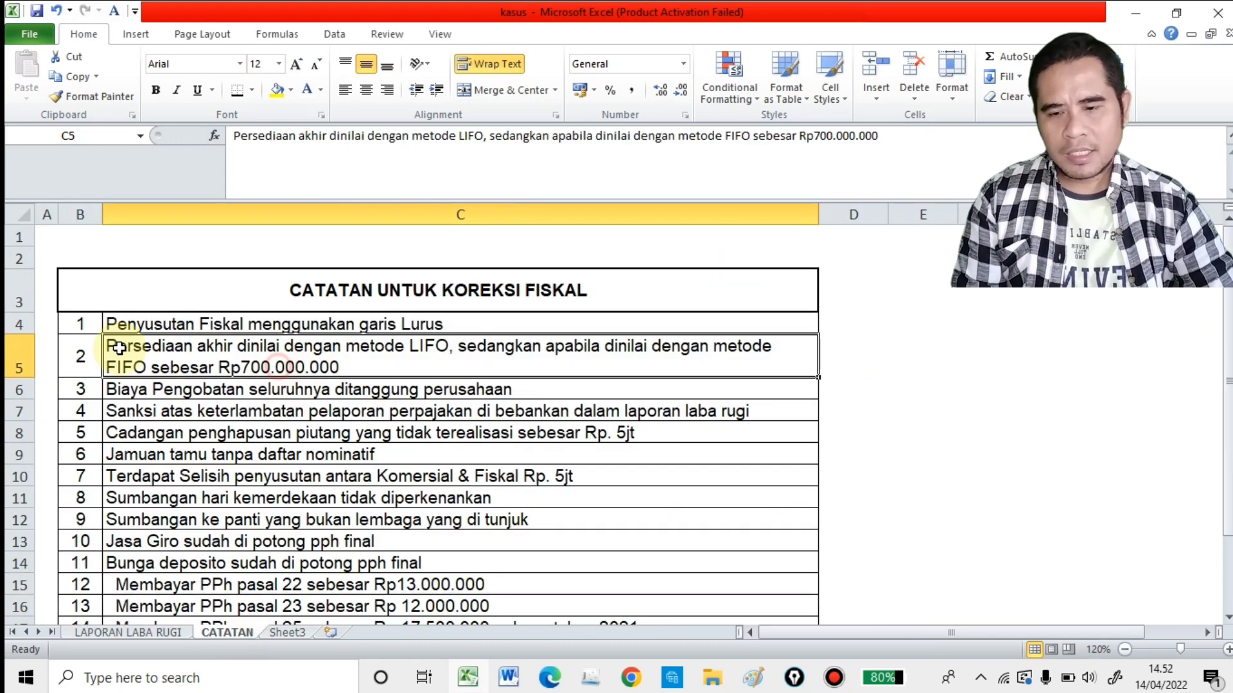
left_click(13, 353)
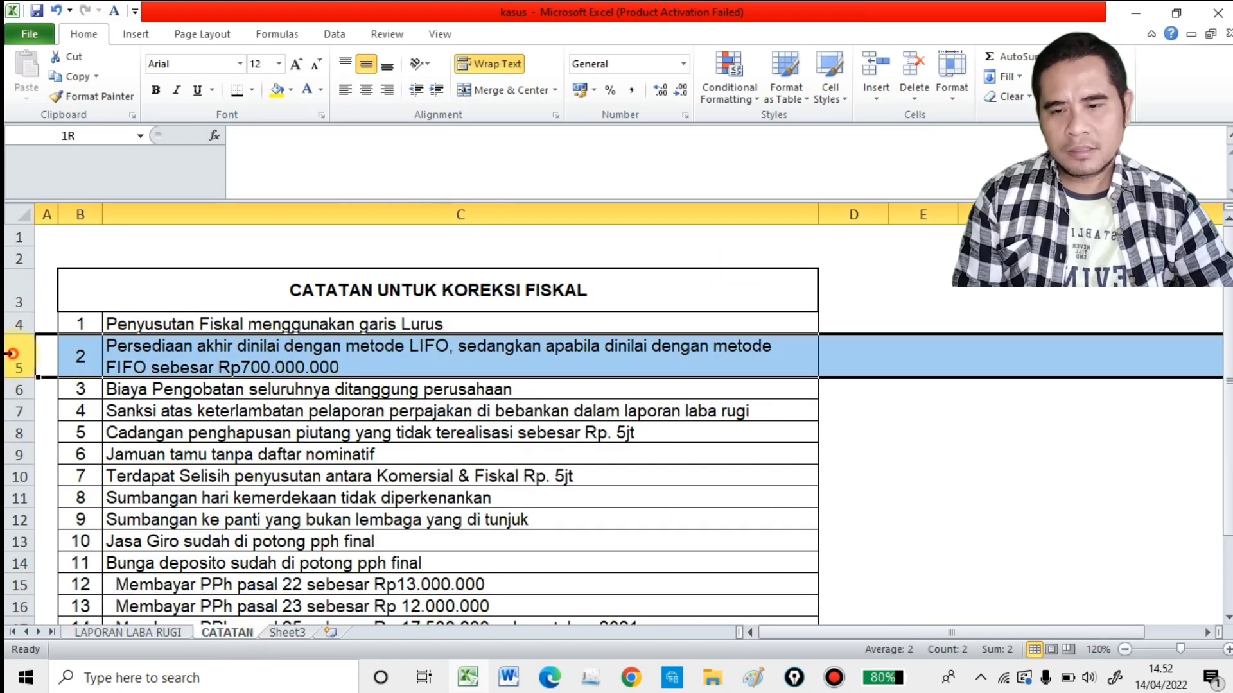
left_click(276, 89)
left_click(272, 364)
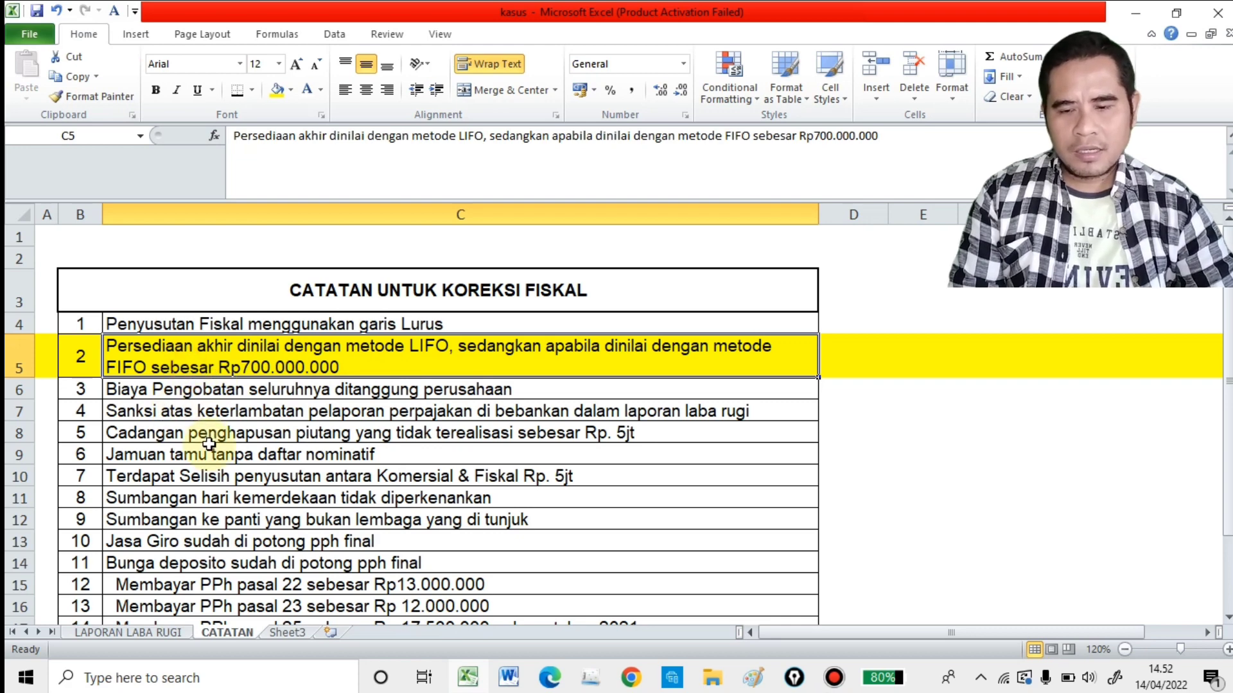
Step: Make the "Metode LIFO tidak diperkenankan" note in C11 of LAPORAN LABA RUGI readable by setting its font colour to black
left_click(177, 636)
left_click(710, 465)
left_click(484, 457)
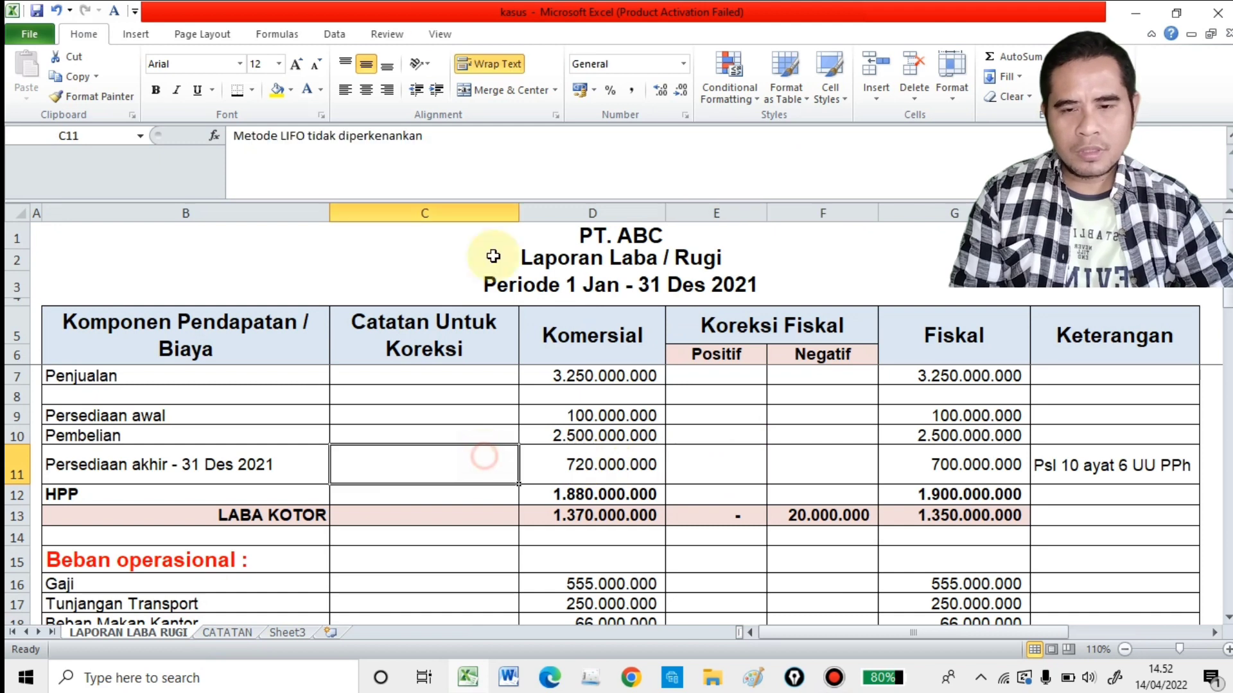
left_click(326, 93)
left_click(376, 113)
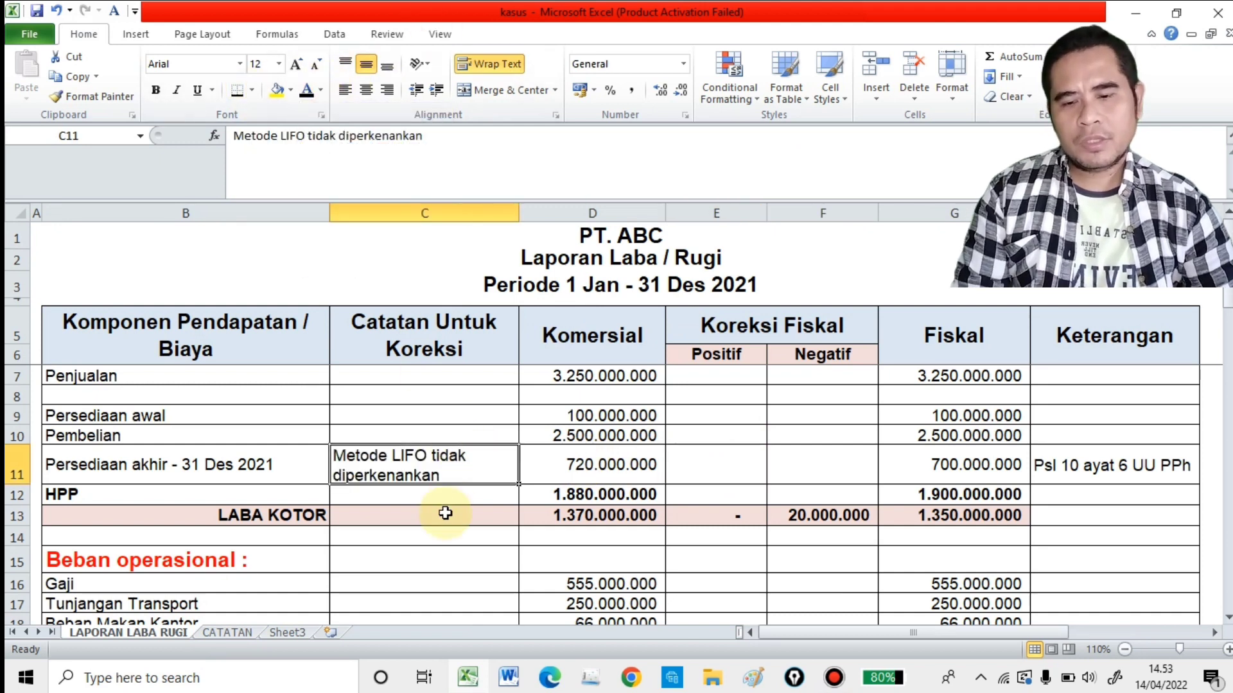
Step: Make the Persediaan akhir row's negative correction in F11 readable by setting its font colour to black
left_click(642, 469)
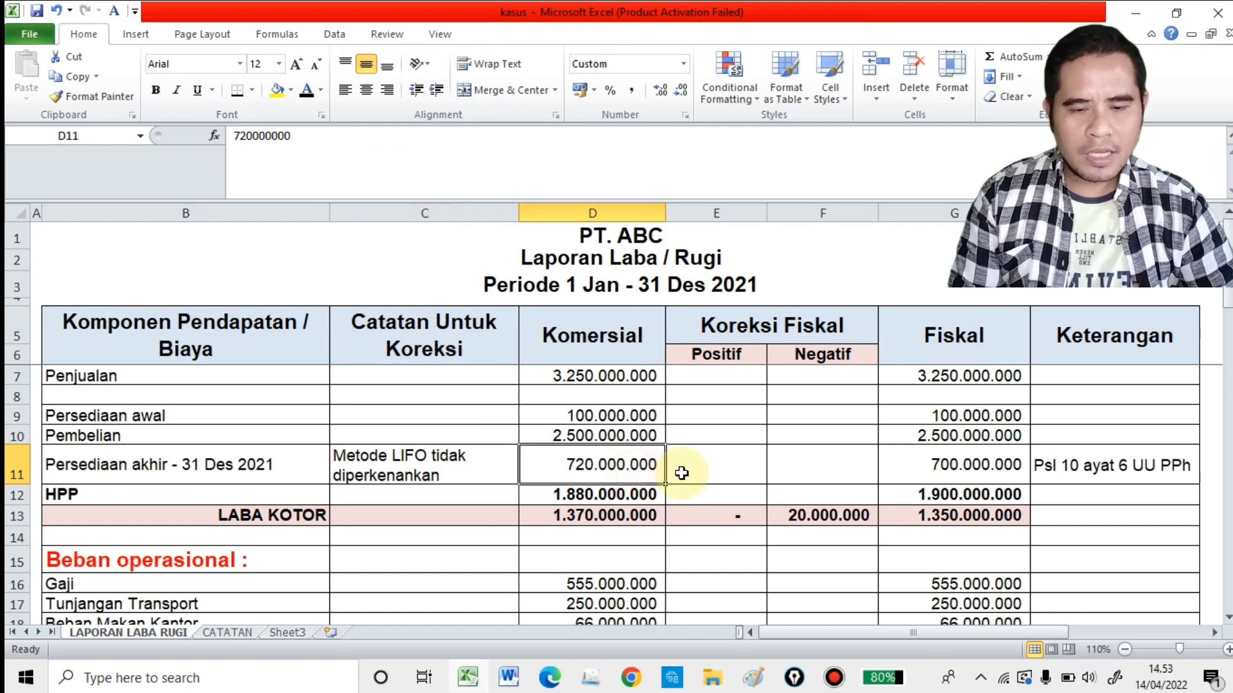
left_click(697, 468)
left_click(798, 468)
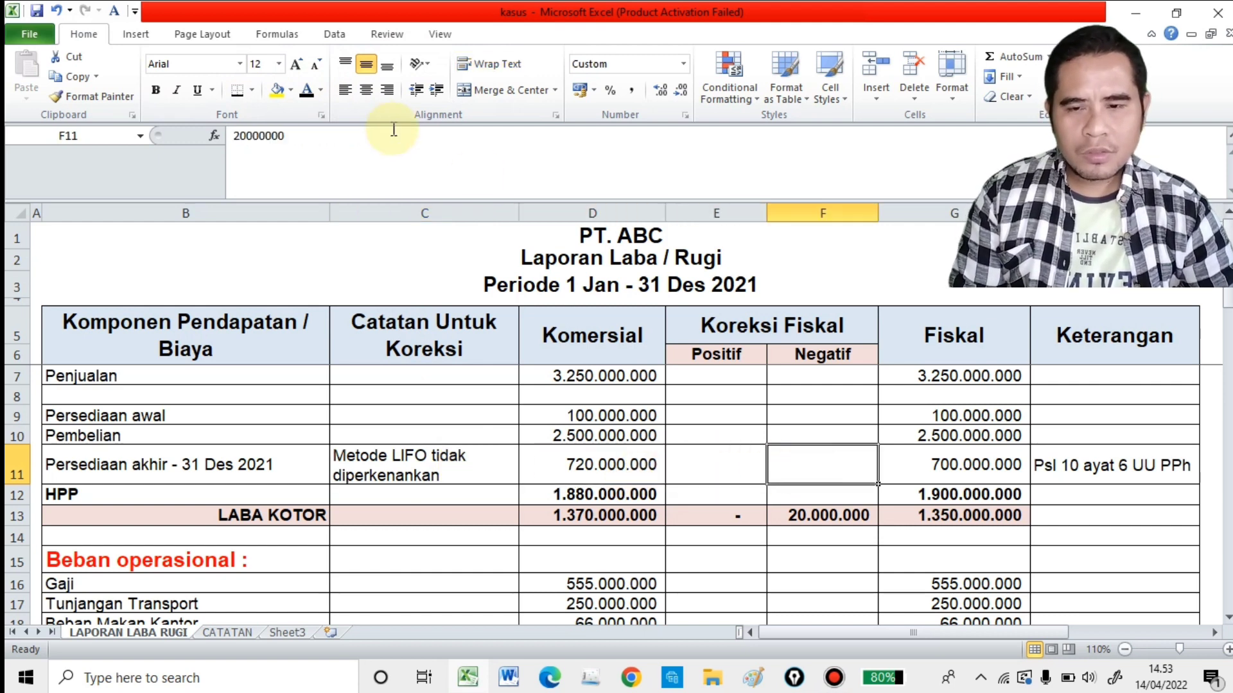
left_click(311, 98)
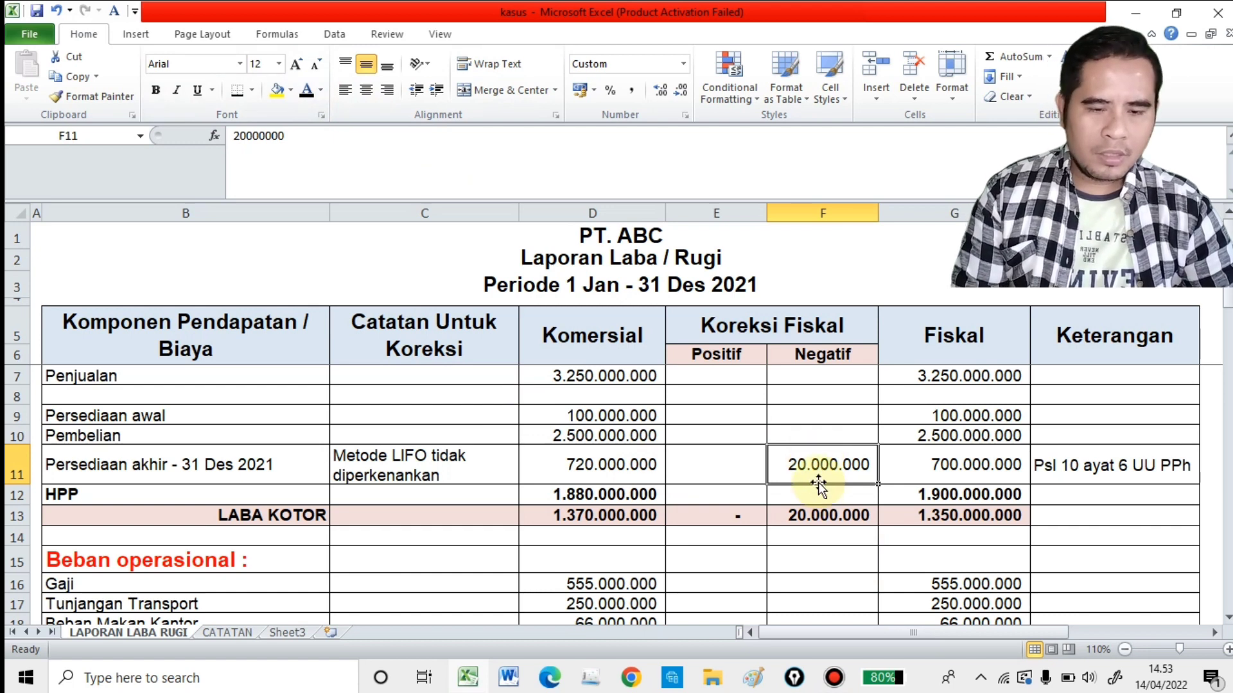
Step: Check how the fiscal Persediaan akhir amount is calculated and read its legal basis in the Keterangan column
left_click(948, 459)
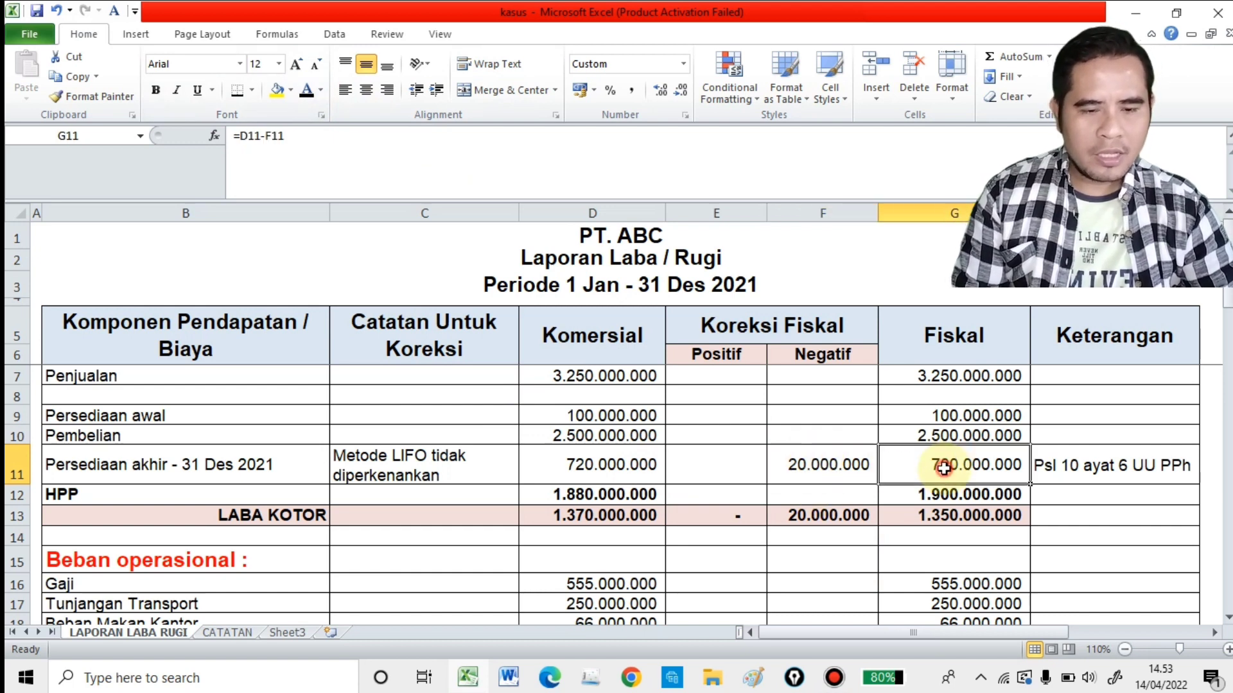
left_click(949, 348)
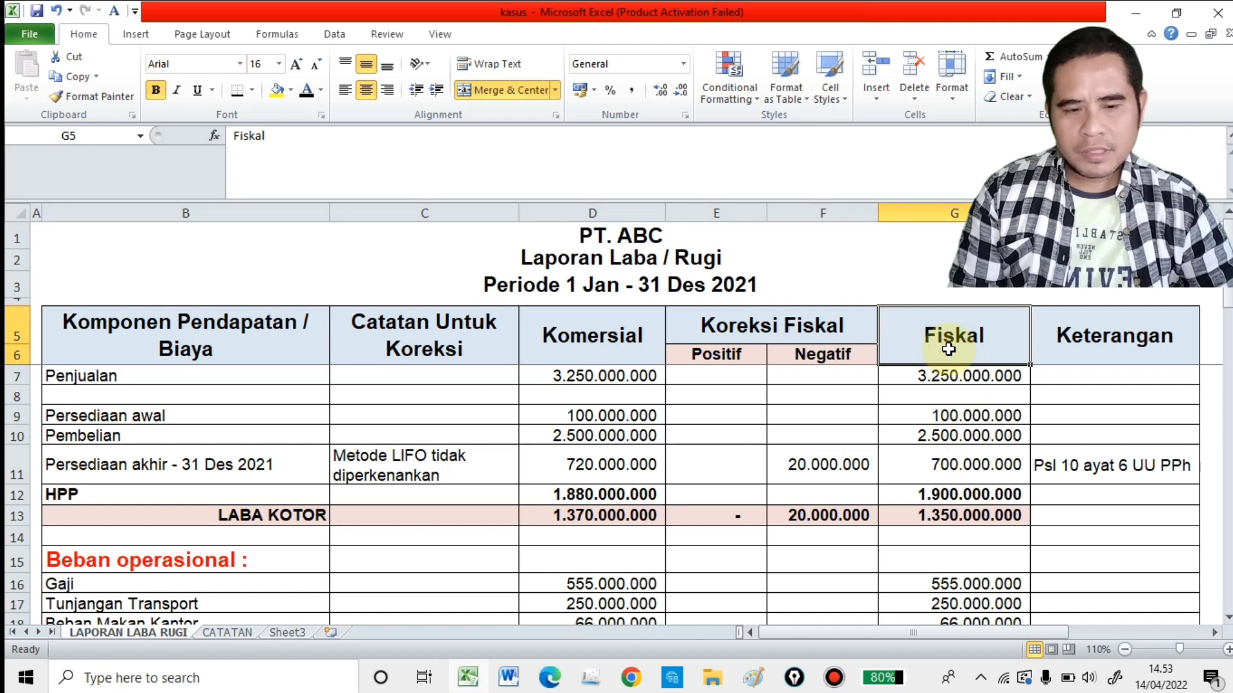
left_click(951, 462)
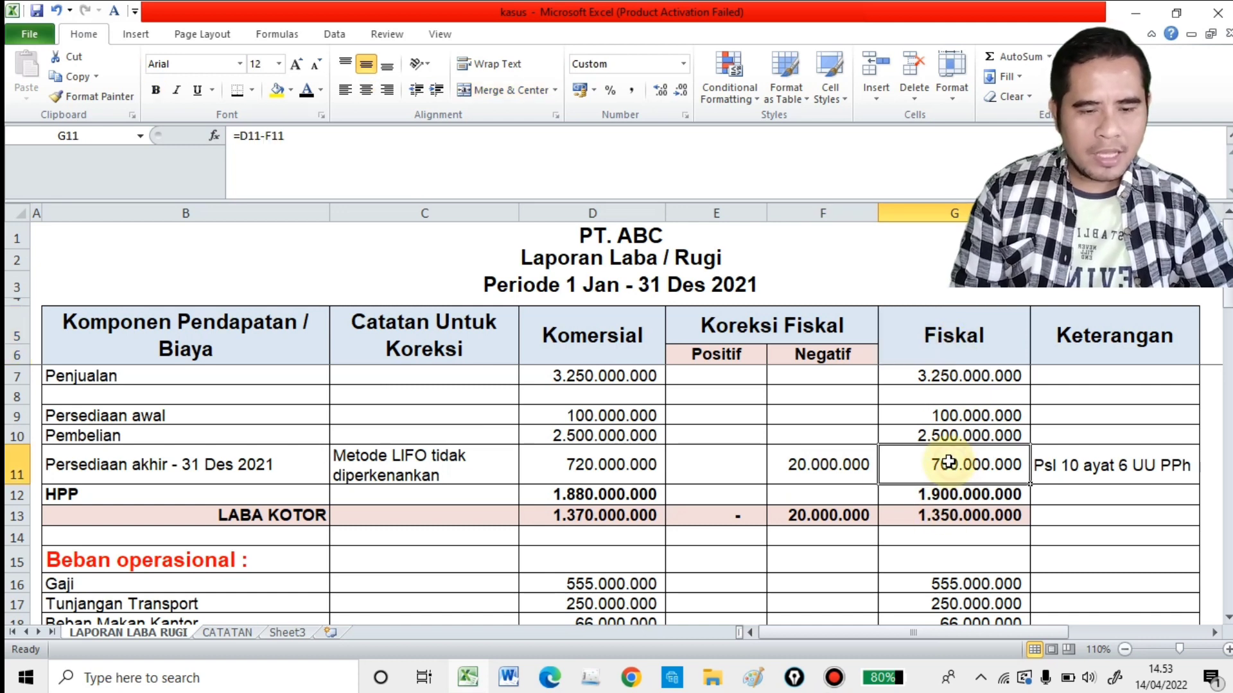
left_click(1079, 463)
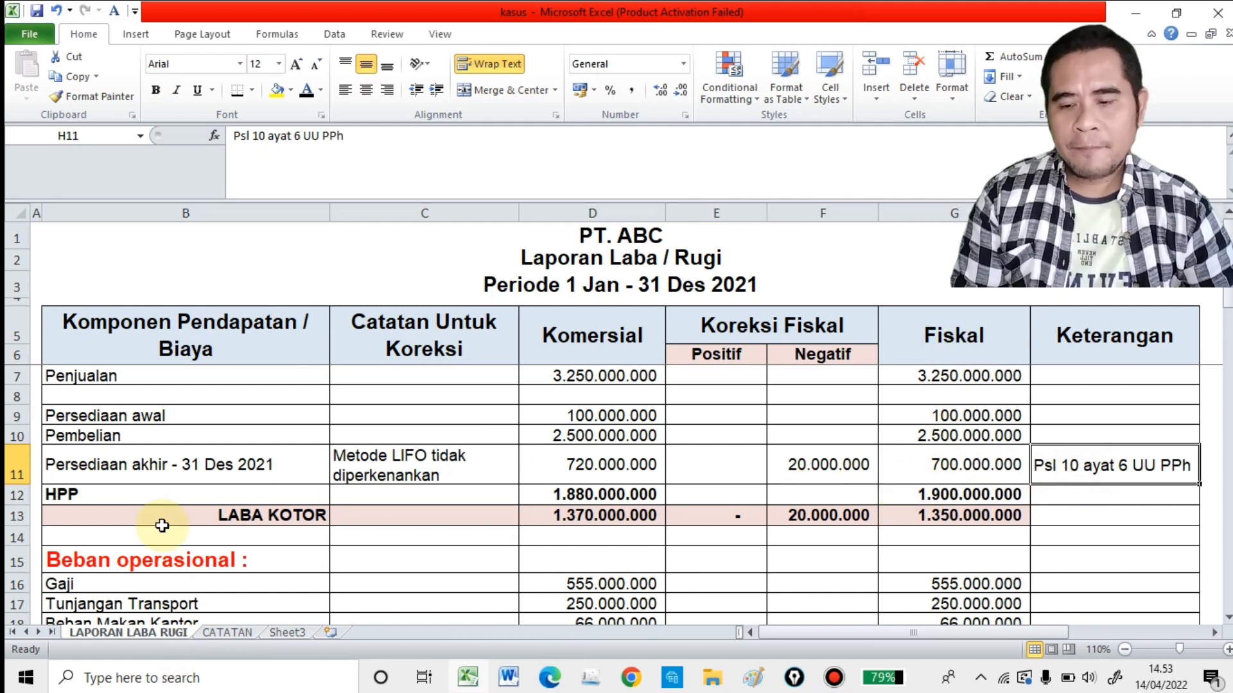
Step: Compare the commercial and fiscal HPP formulas and relate them to the negative inventory correction
left_click(159, 492)
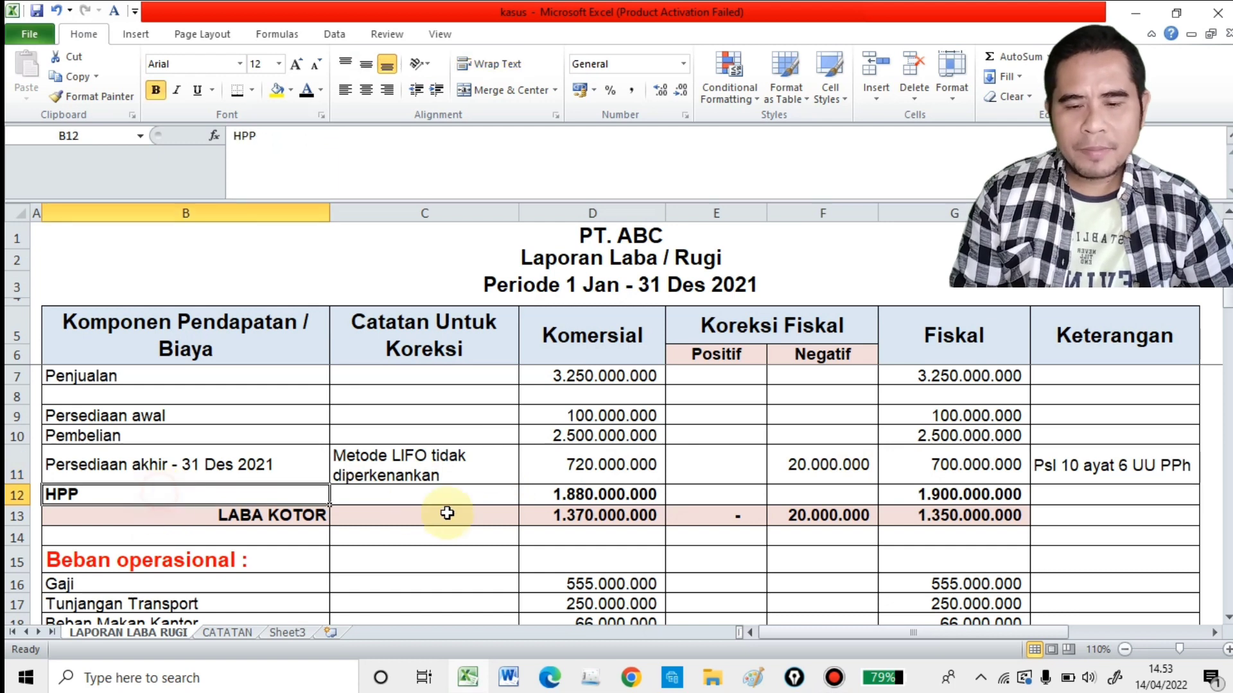
left_click(613, 501)
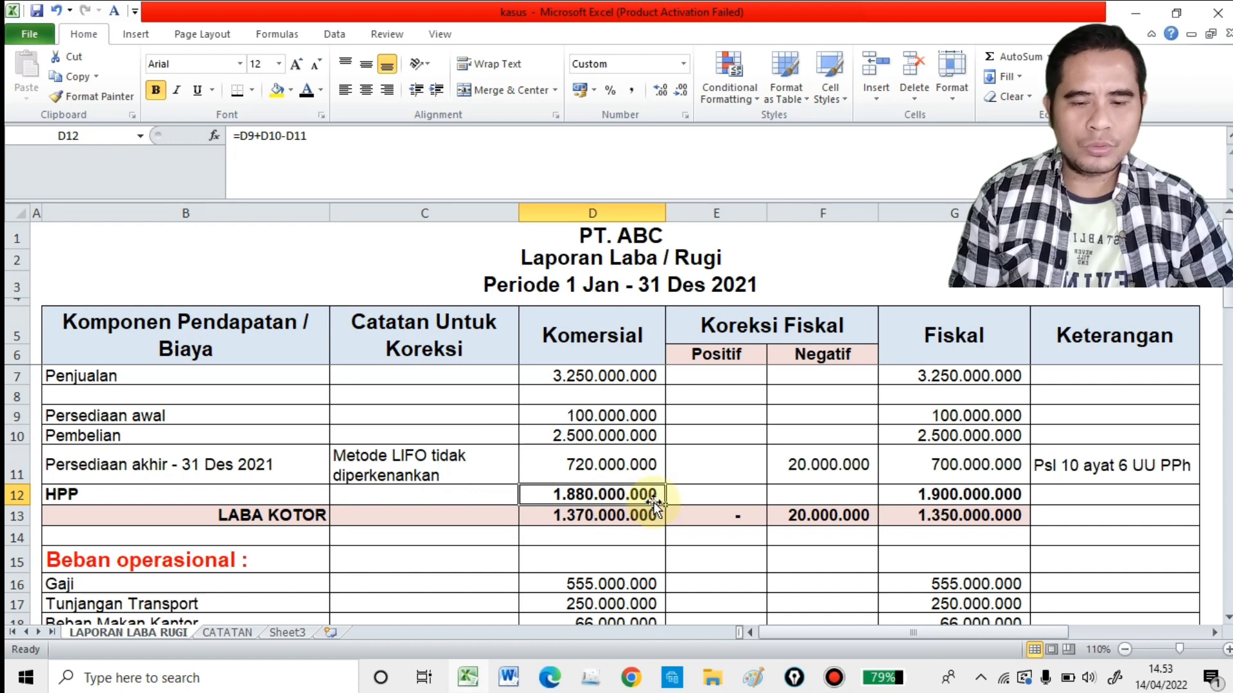
left_click(1005, 494)
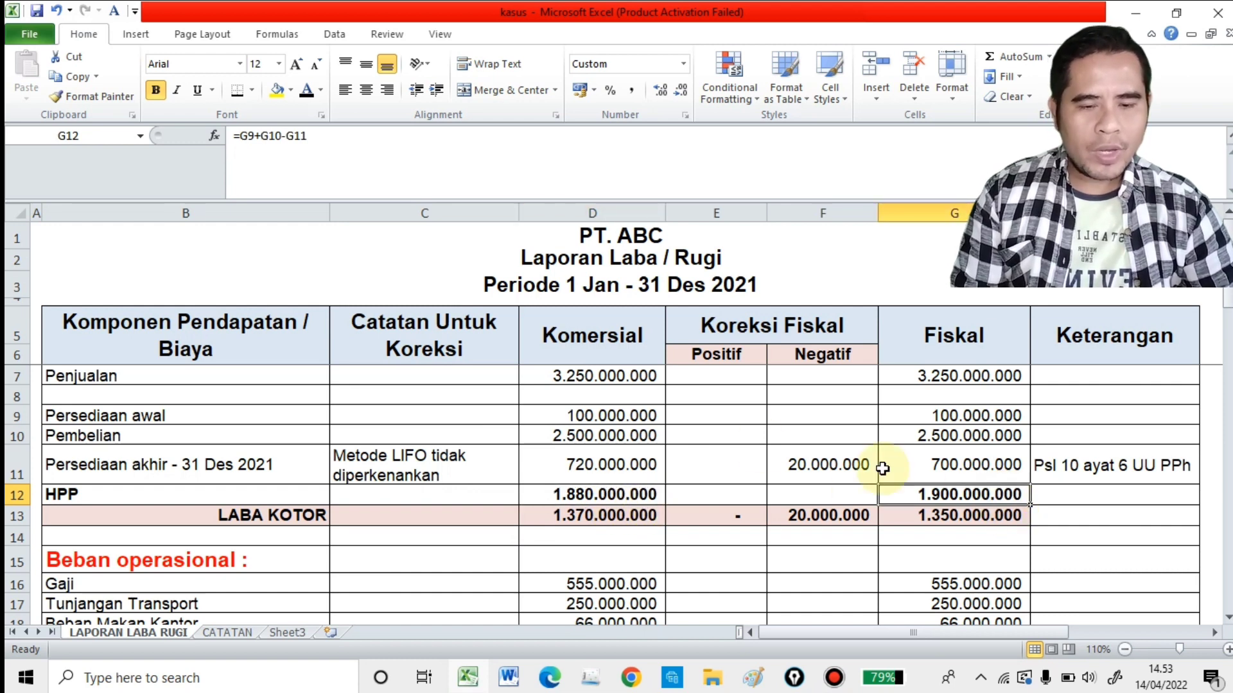
left_click(831, 481)
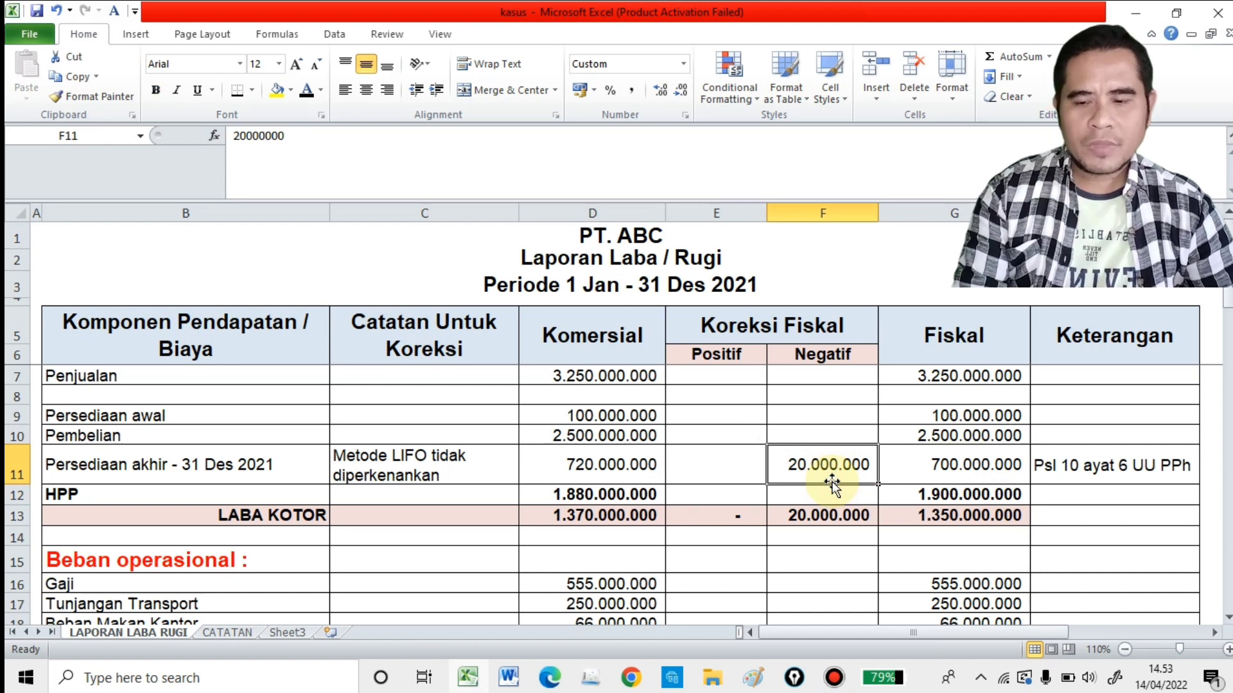
left_click(968, 498)
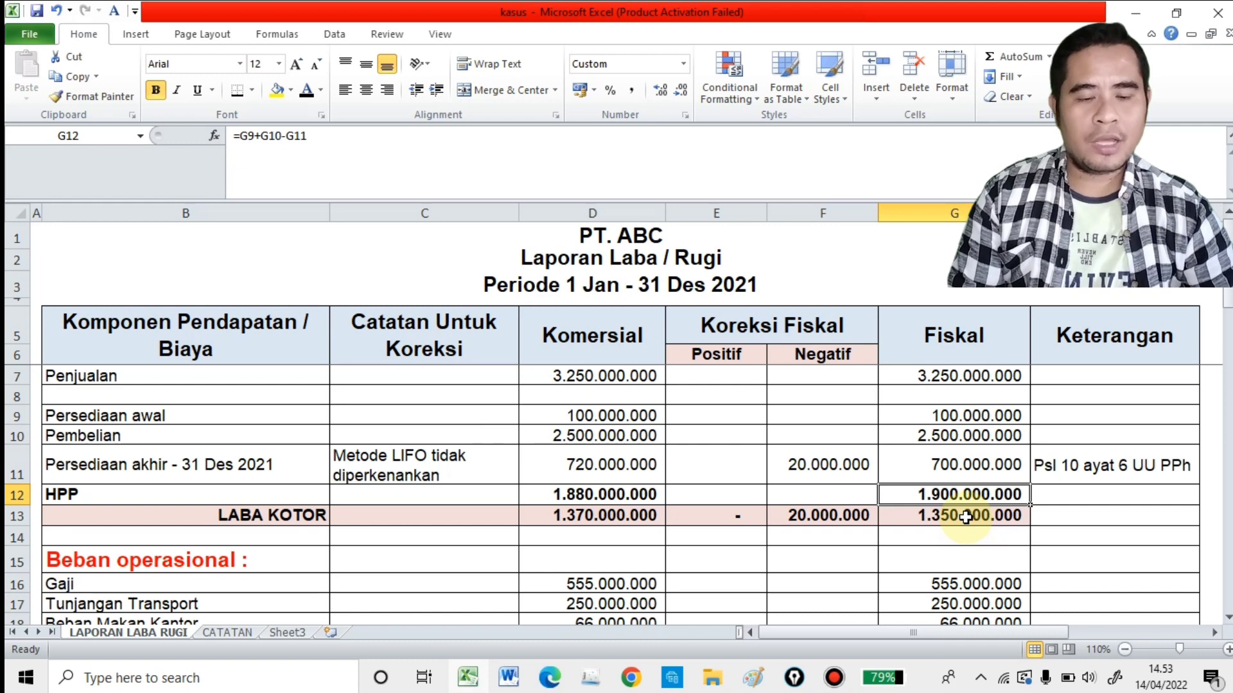
Step: Compare the commercial and fiscal LABA KOTOR formulas and trace the negative correction total back to the Persediaan akhir row
left_click(326, 516)
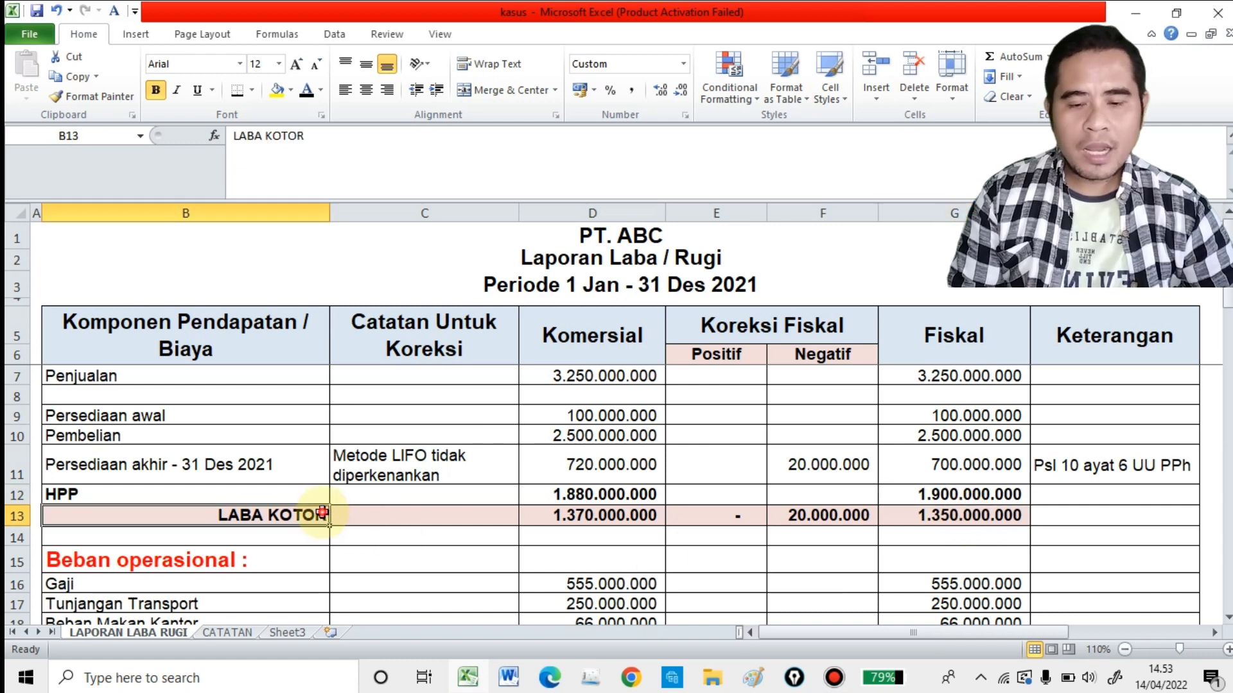
left_click(553, 515)
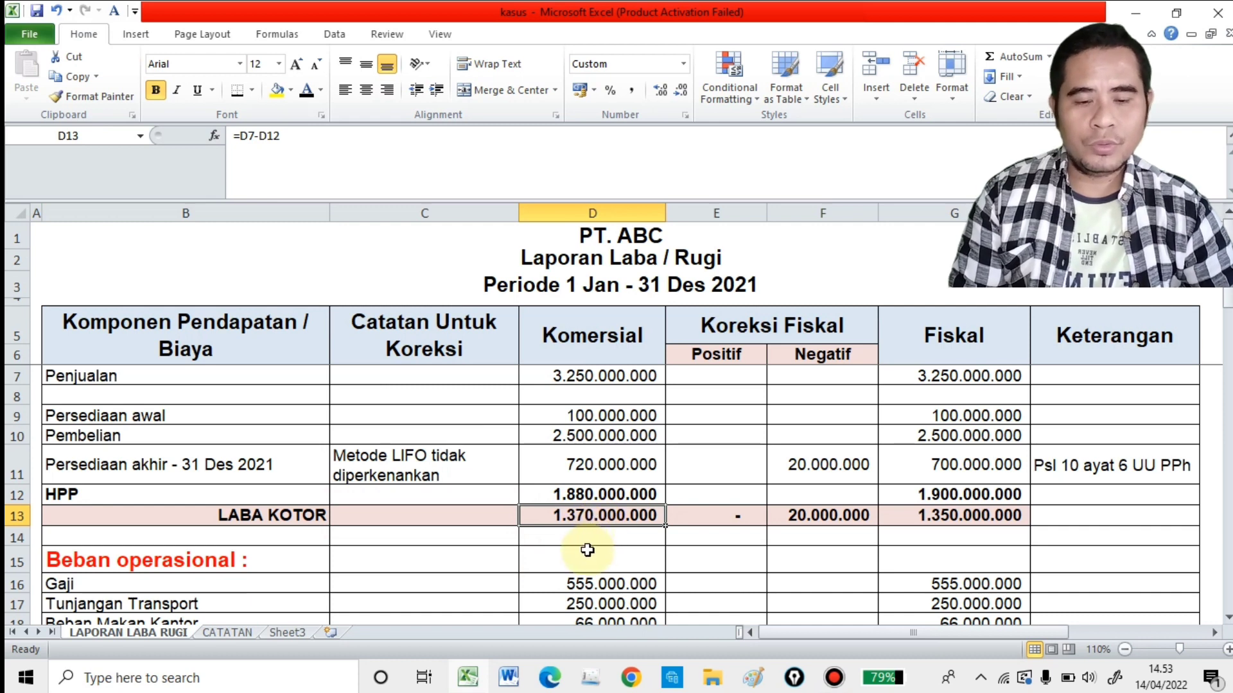
left_click(984, 521)
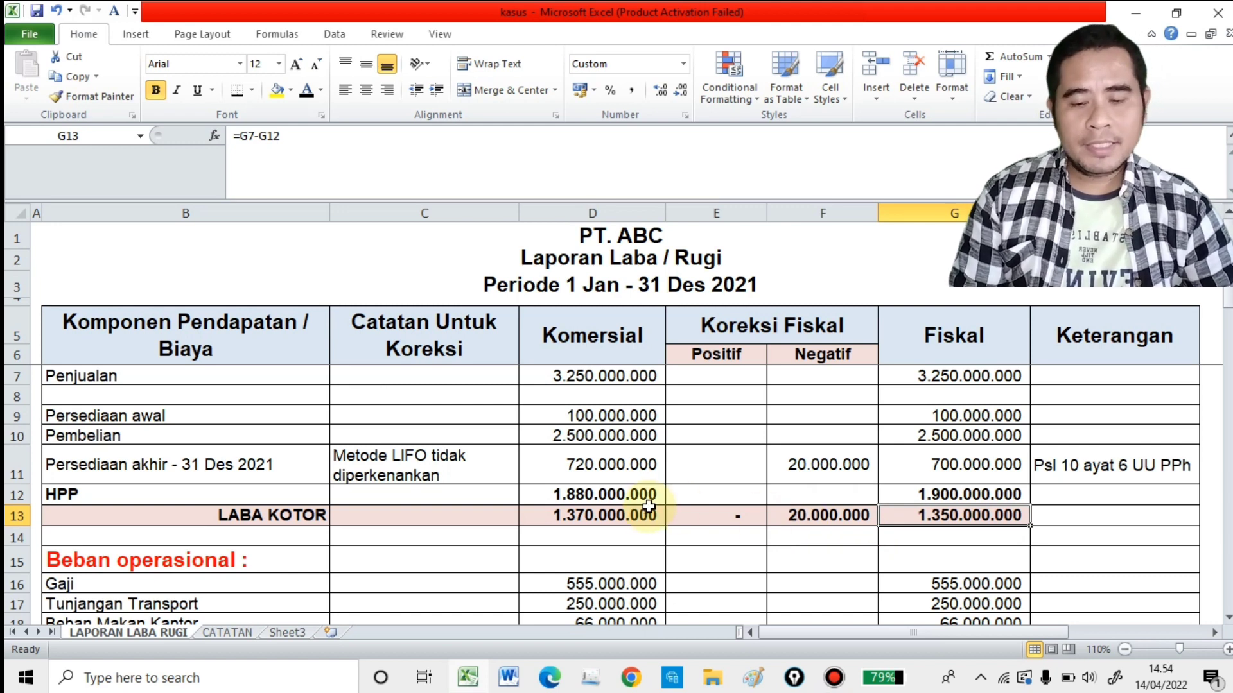
left_click(788, 473)
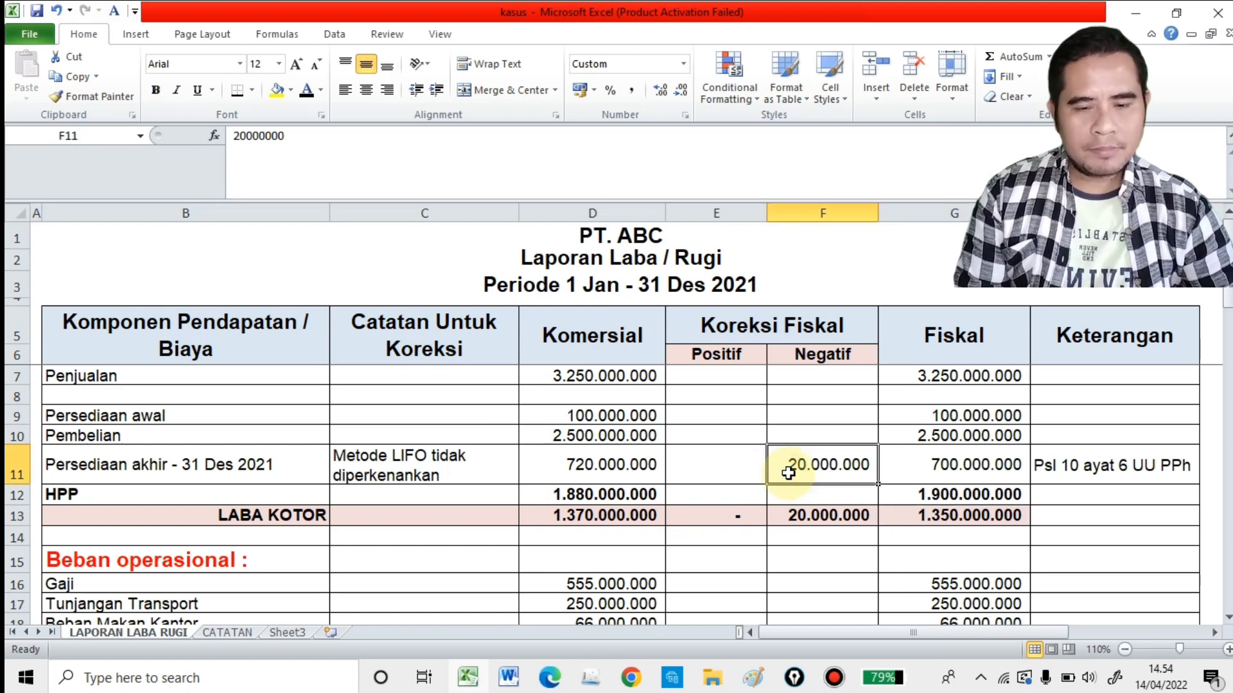
left_click(818, 519)
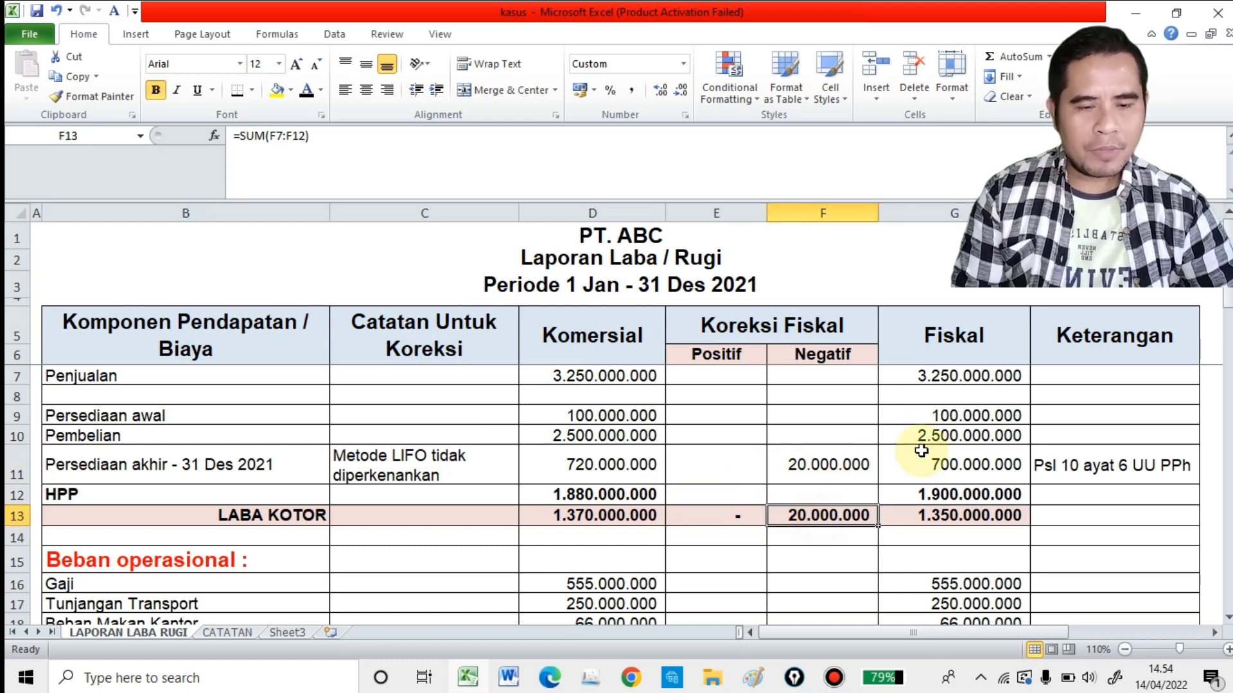
left_click(940, 494)
Step: Examine the Gaji row under Beban operasional, from its correction note and commercial amount through to its fiscal amount
scroll(906, 498, "down", 3)
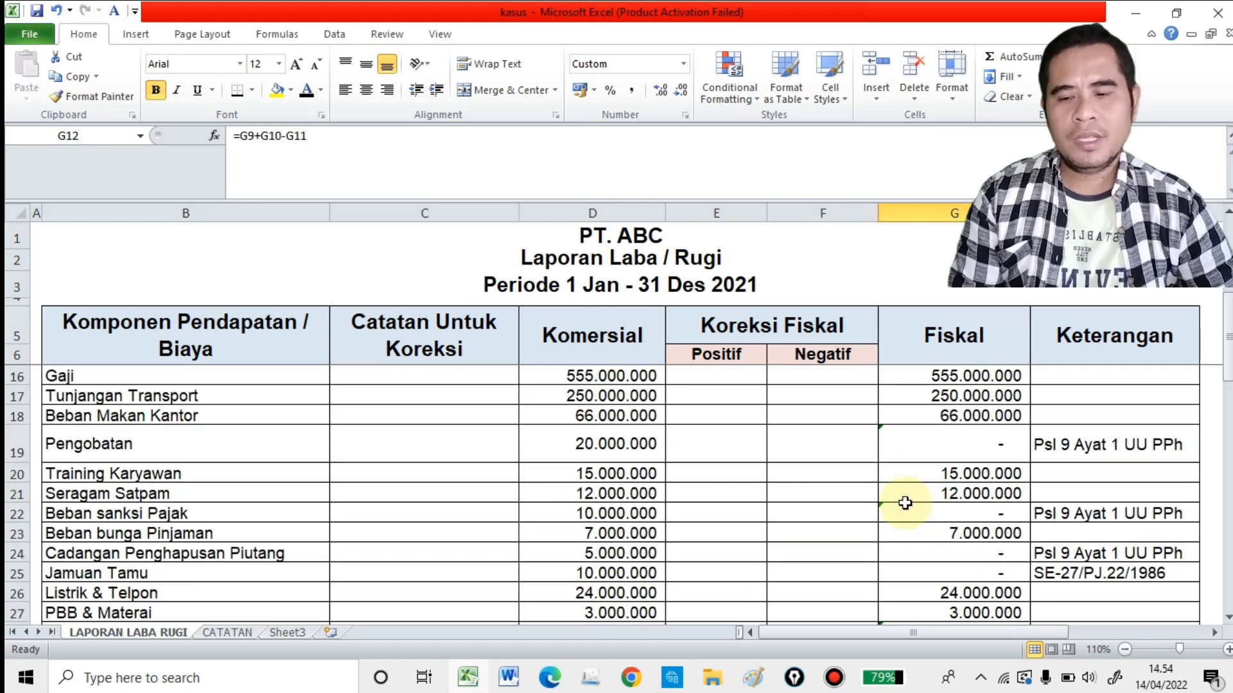
scroll(905, 503, "up", 1)
left_click(122, 422)
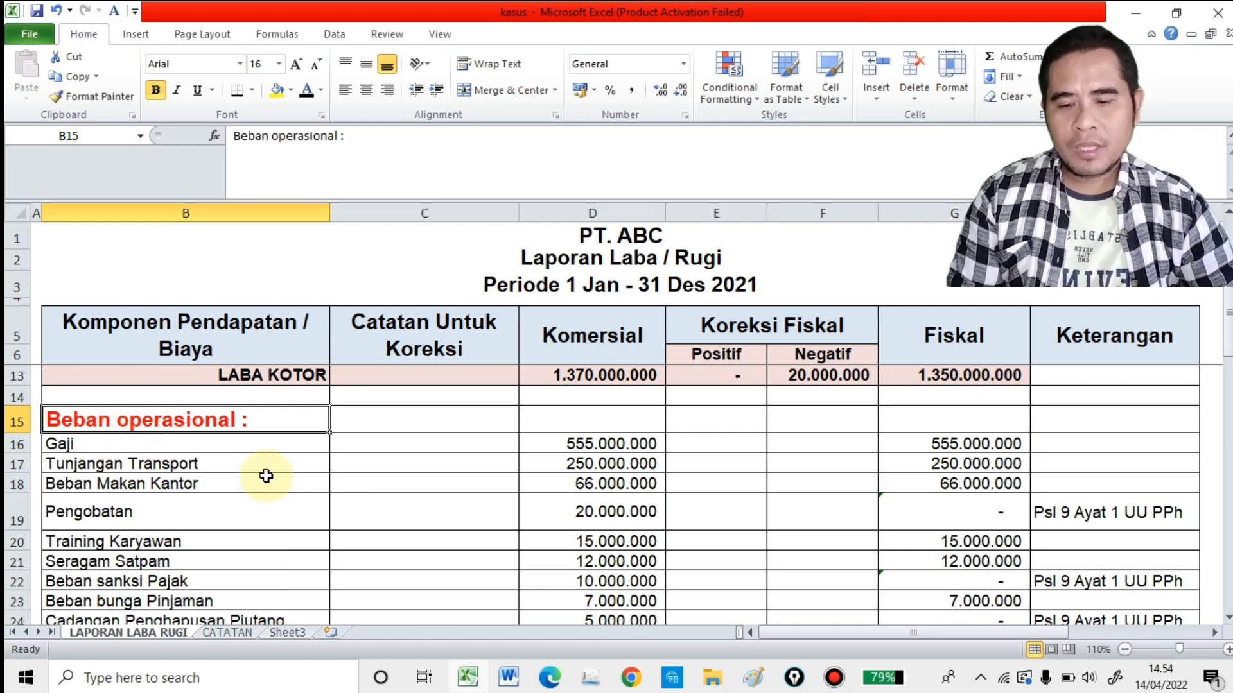
left_click(397, 445)
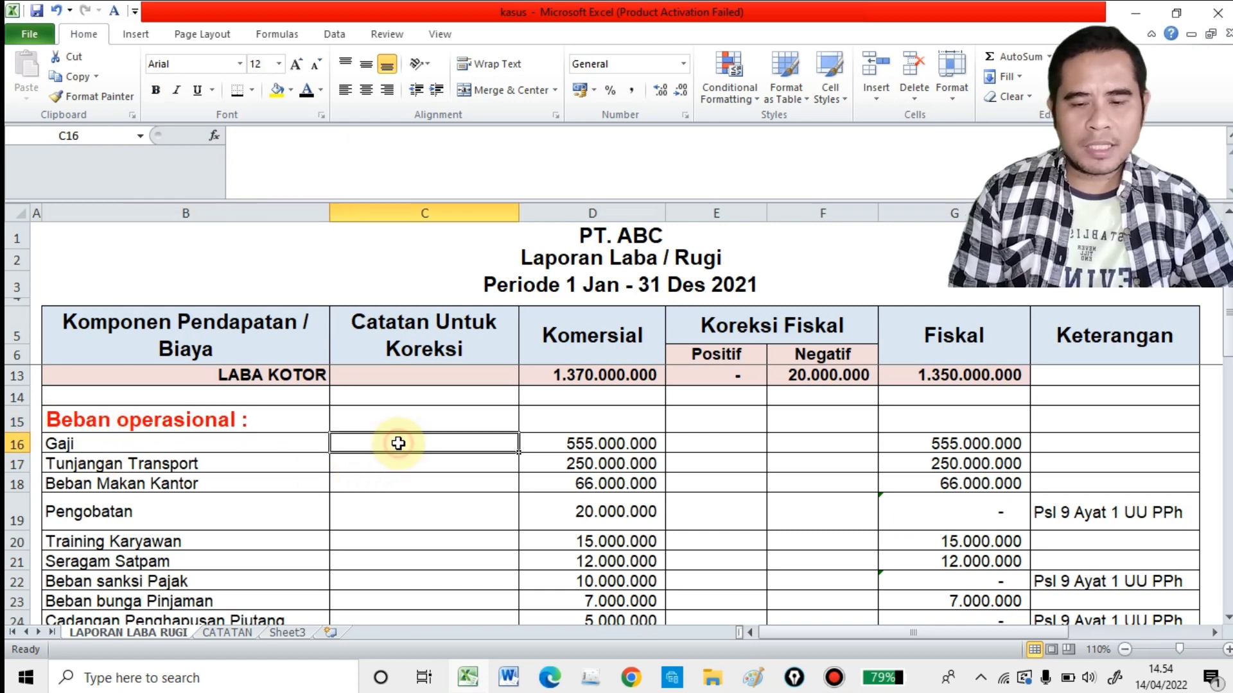
key("Right")
key("Right")
key("Right")
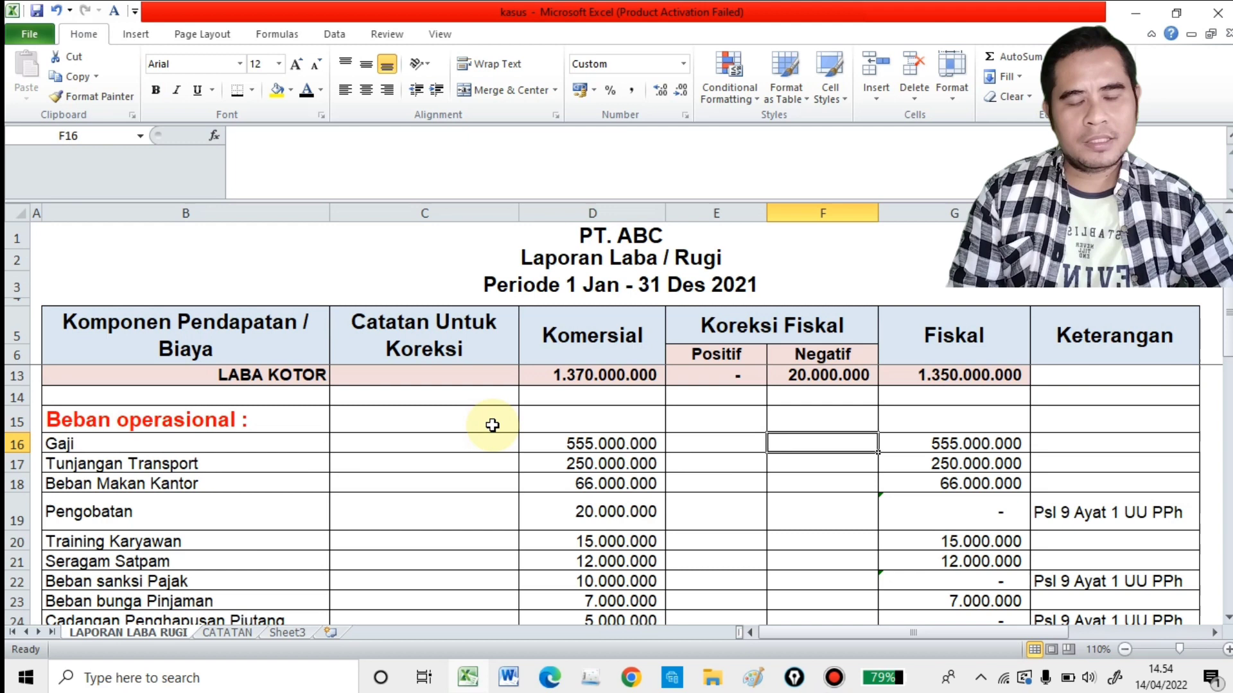
left_click(594, 444)
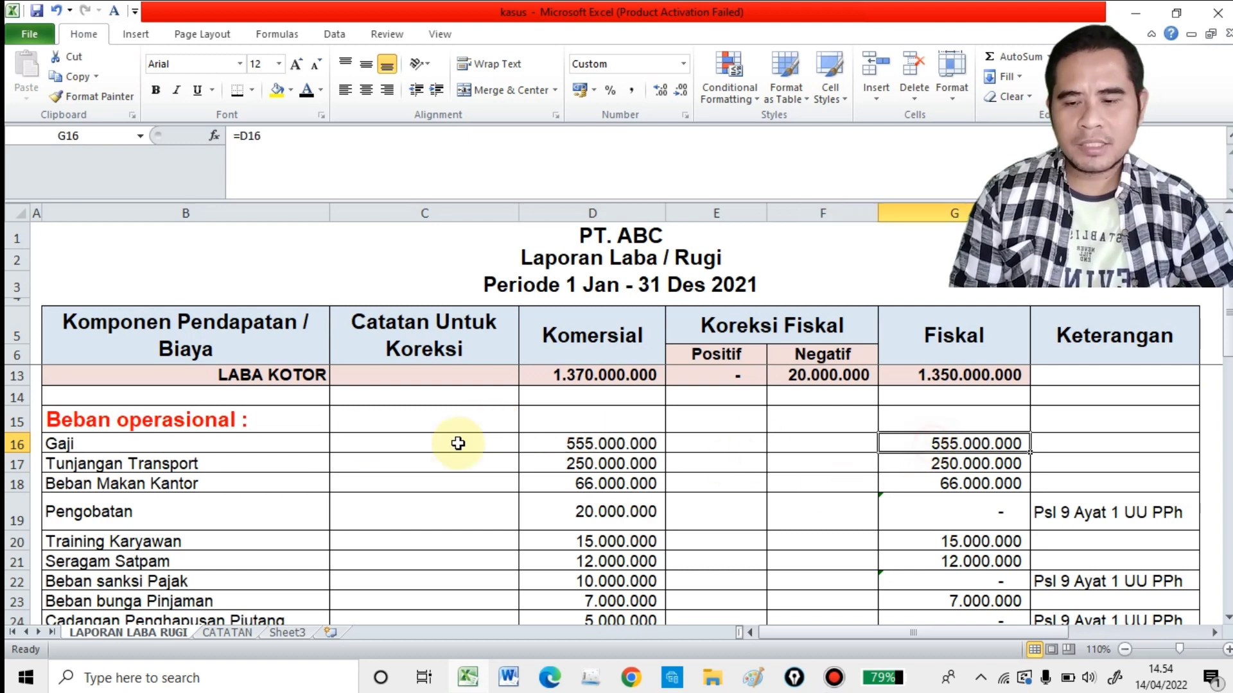
Step: Examine the Tunjangan Transport and Beban Makan Kantor rows for correction notes and compare their amounts
left_click(276, 462)
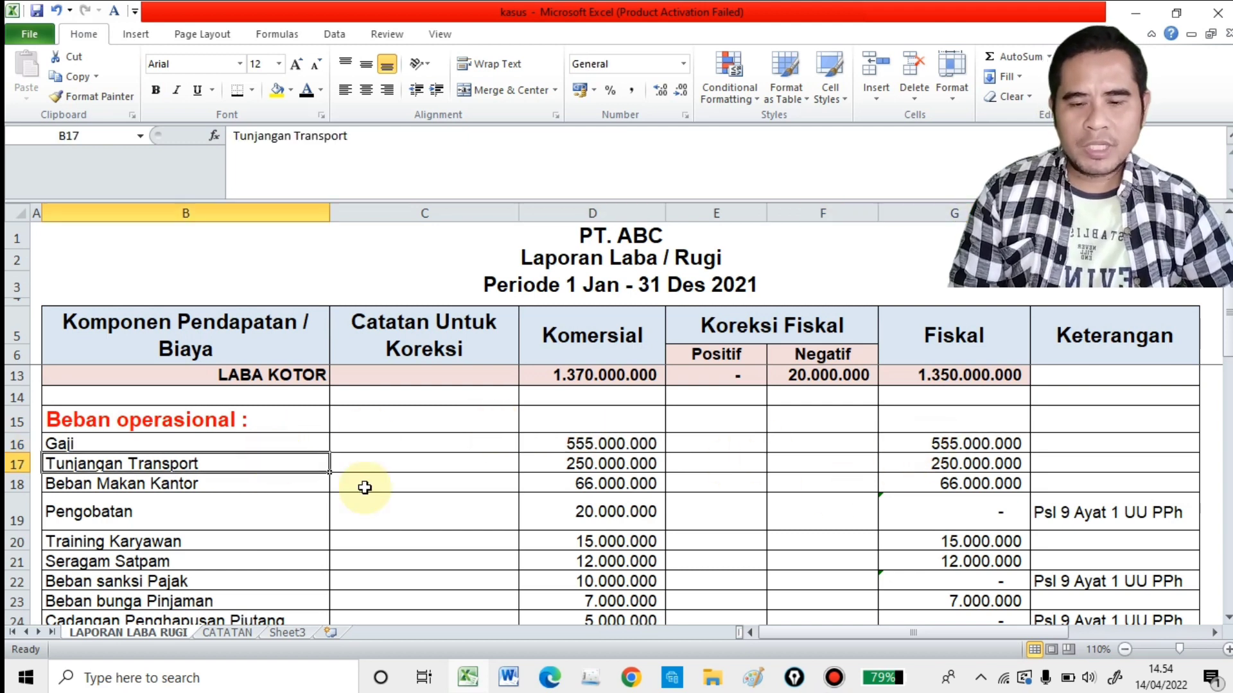
left_click(594, 464)
left_click(986, 467)
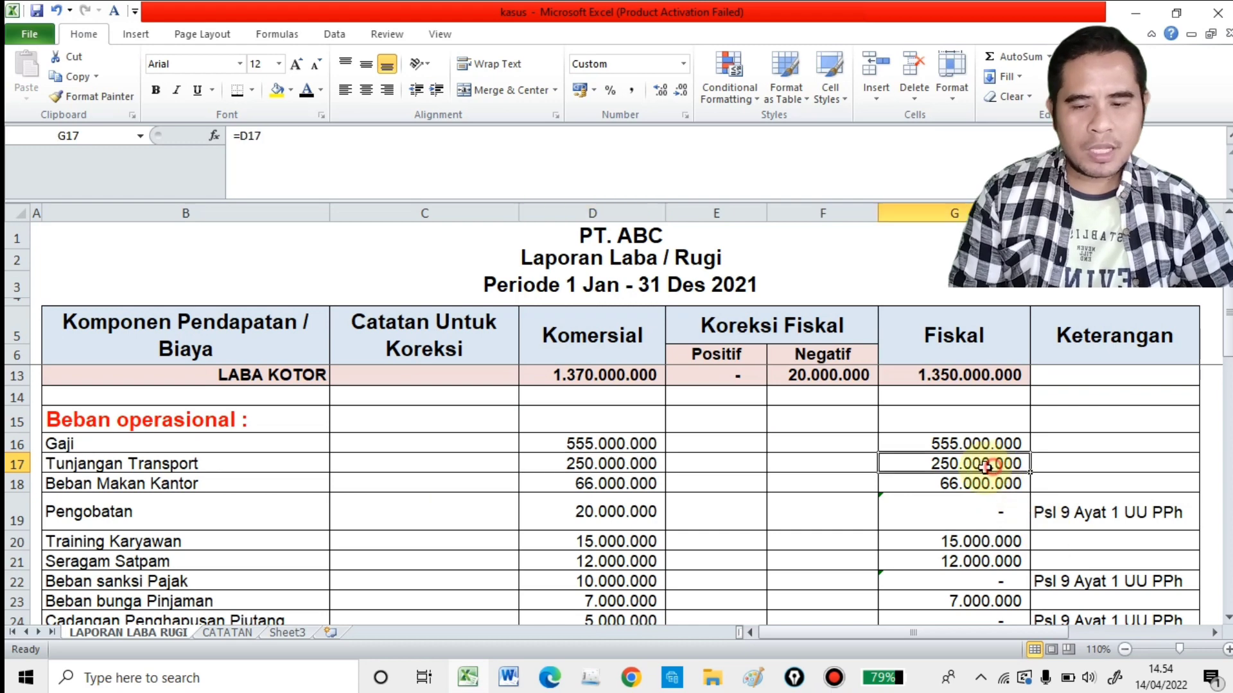
left_click(425, 483)
left_click(594, 484)
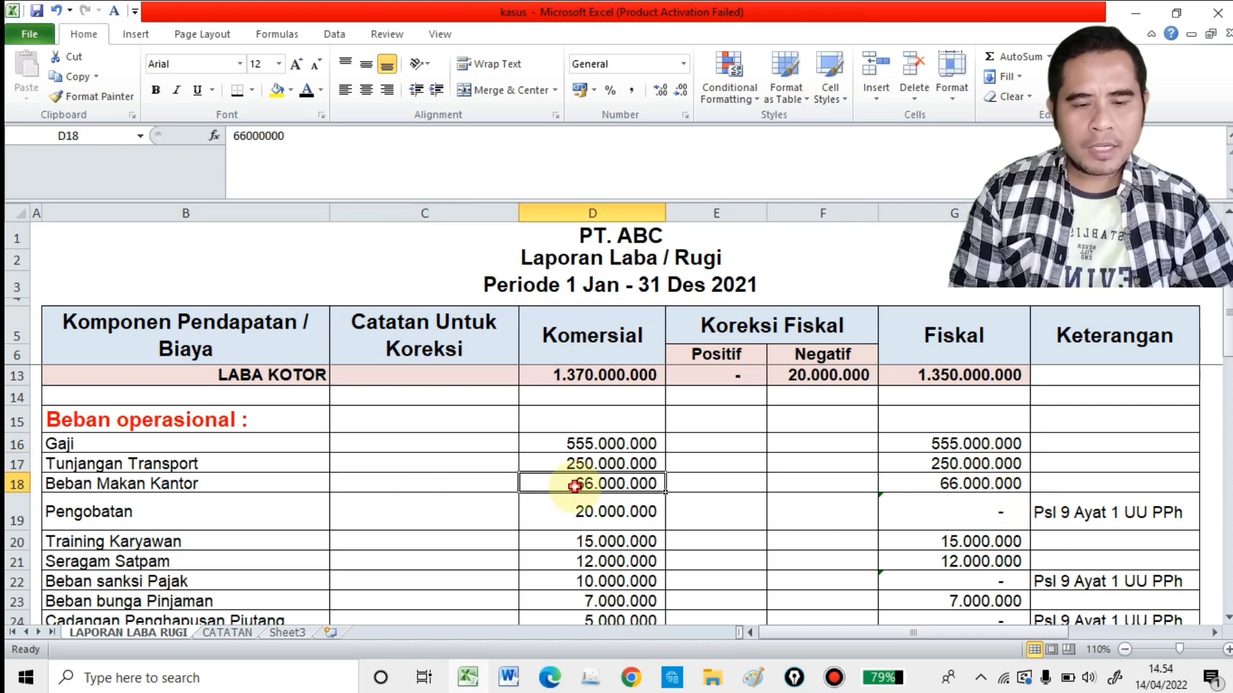
Step: Make the Pengobatan note "Ditanggung Perusahaan (Bukan Reimbers)" in C19 readable by setting its font colour to black
left_click(912, 507)
scroll(775, 513, "down", 1)
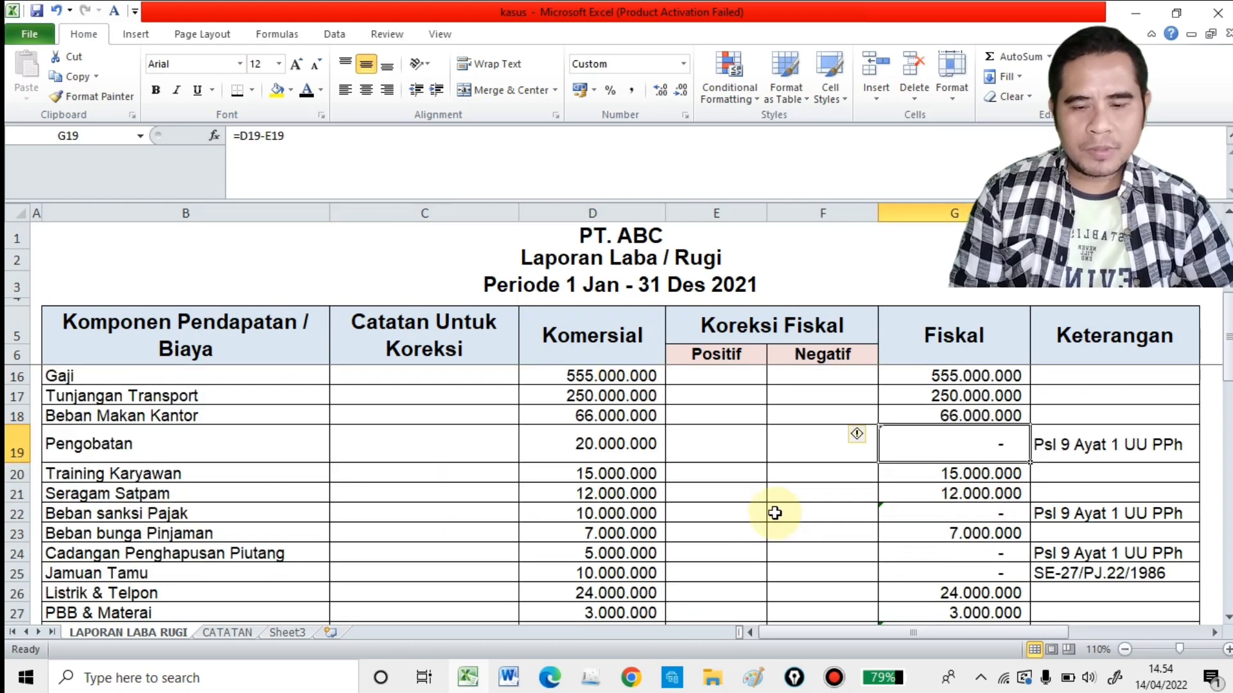
left_click(440, 437)
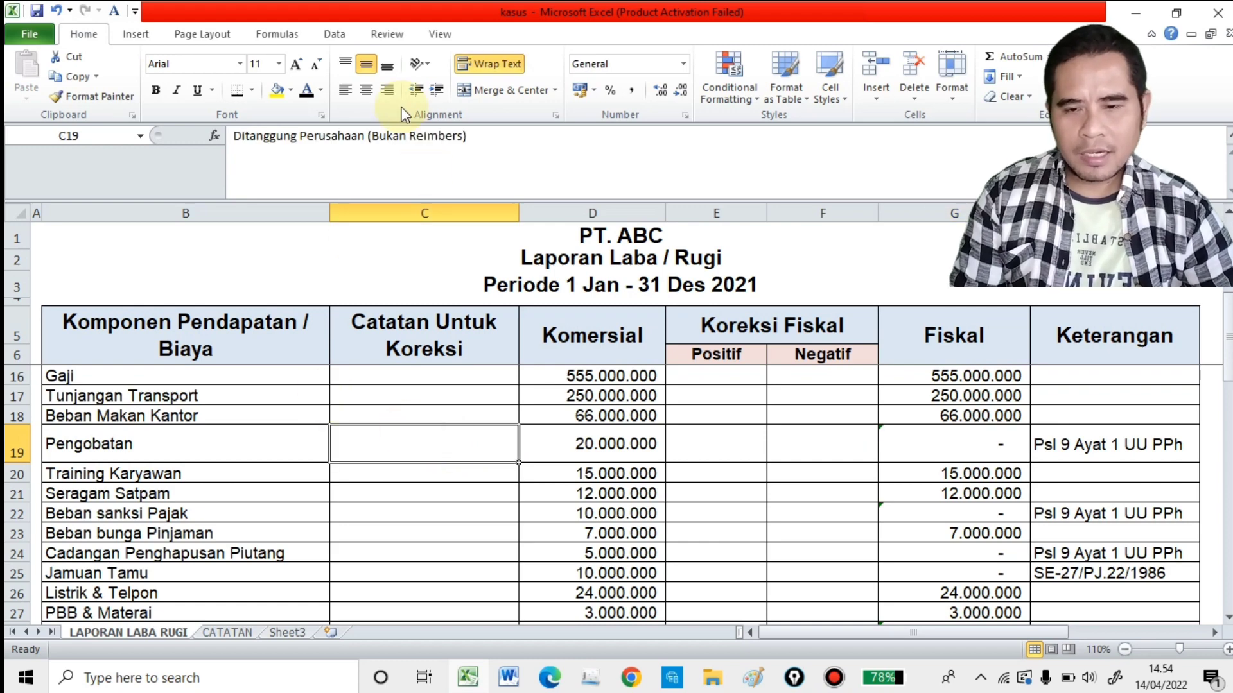
left_click(307, 90)
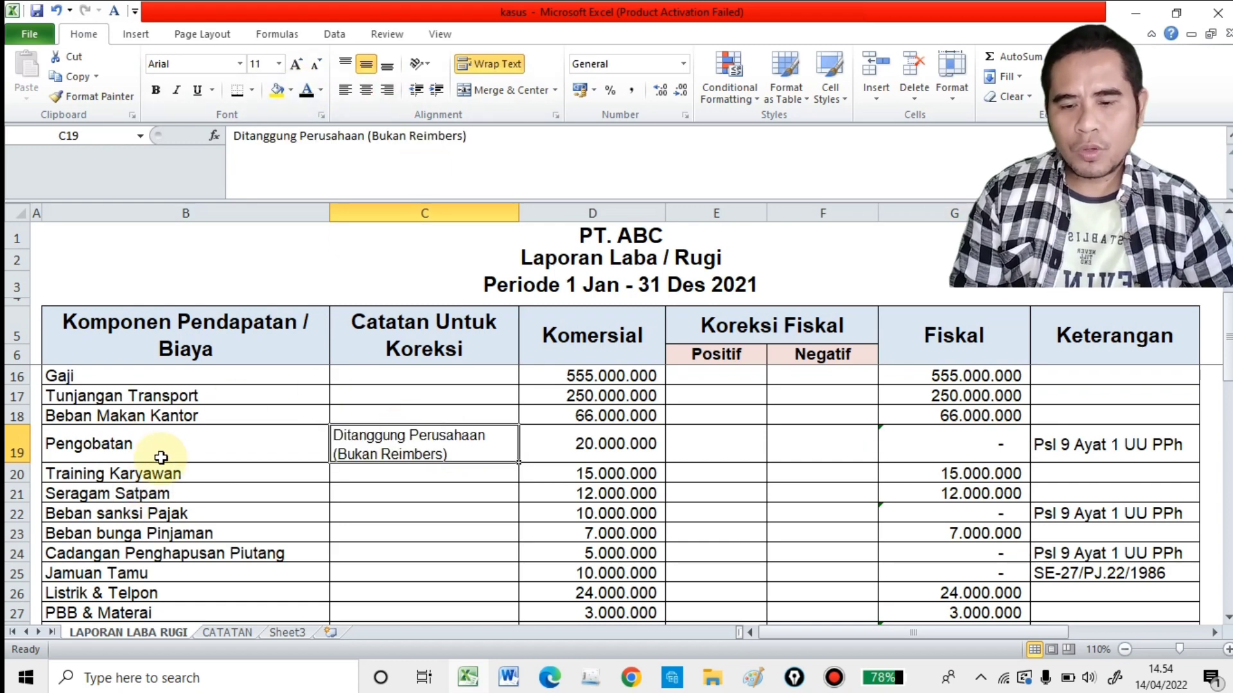
Step: Highlight row 6 of the CATATAN sheet, the note on Biaya Pengobatan borne entirely by the company, in yellow
left_click(235, 632)
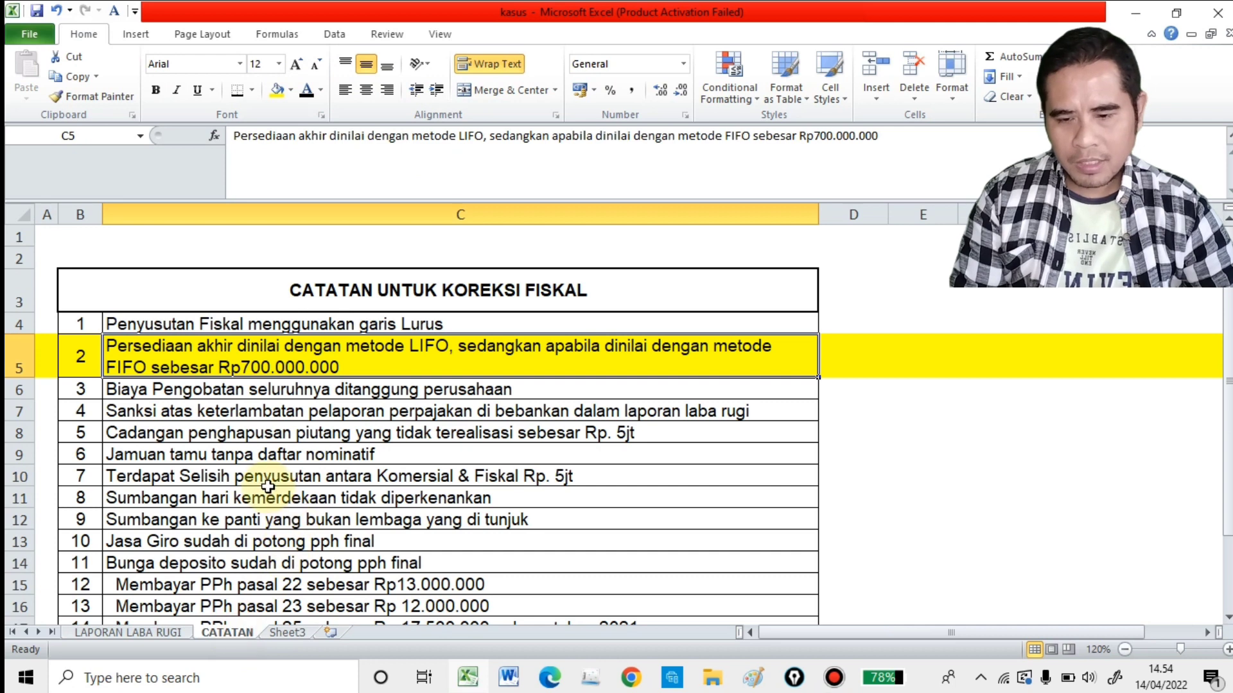
left_click(304, 392)
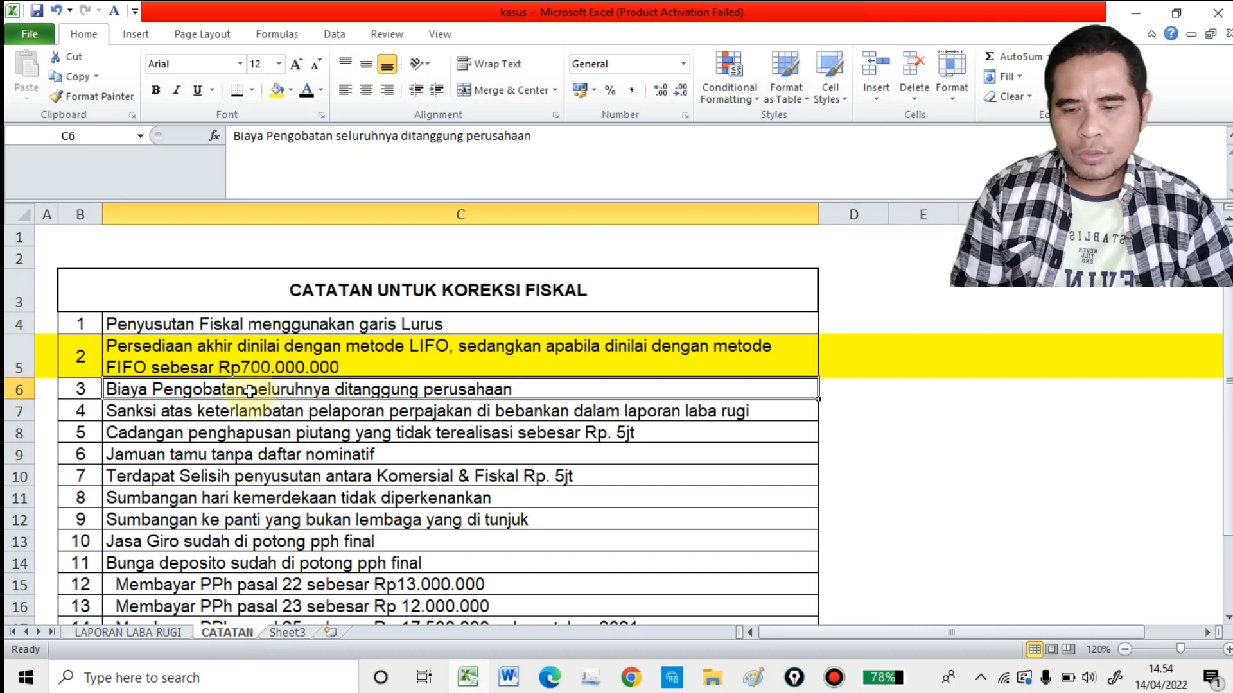
left_click(19, 390)
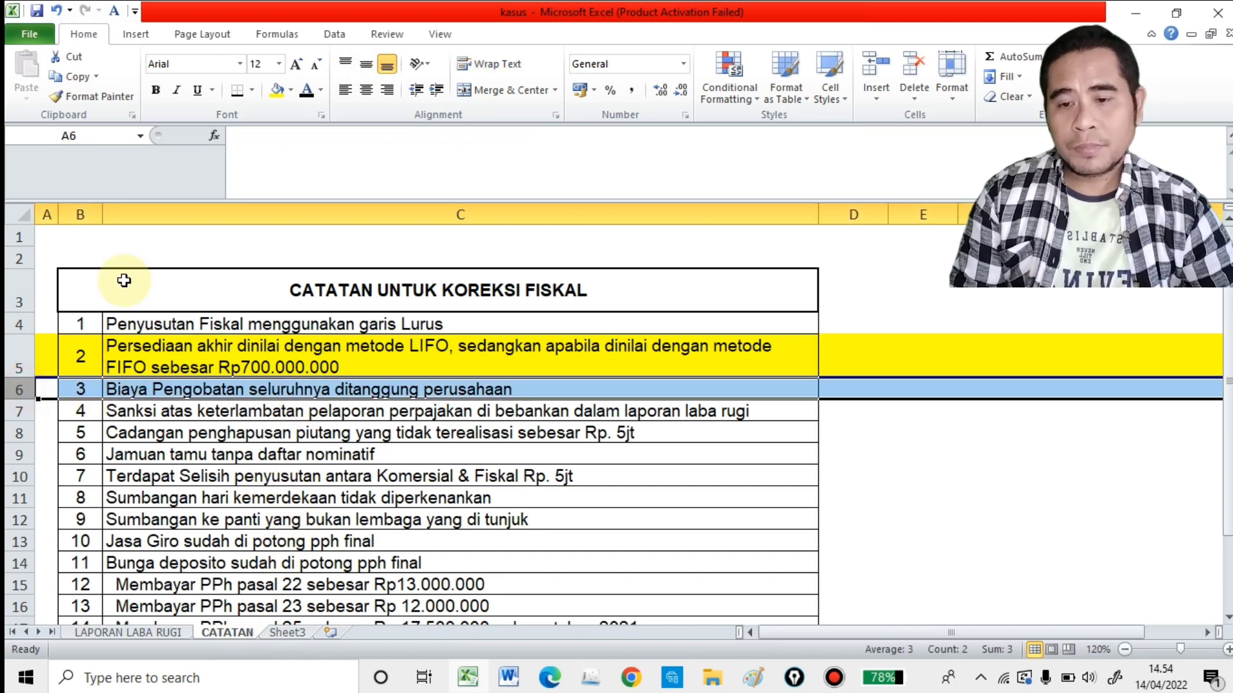
left_click(279, 92)
Step: Make the Pengobatan row's positive correction in E19 of LAPORAN LABA RUGI readable by setting its font colour to black
left_click(138, 633)
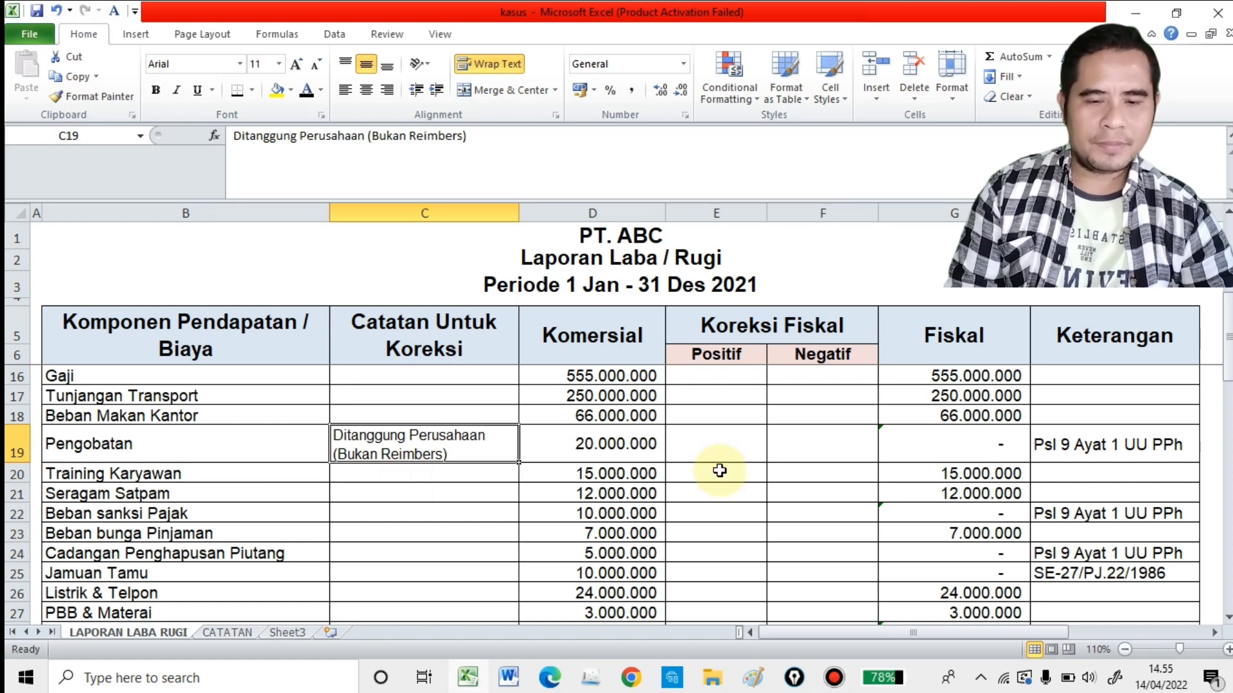
left_click(715, 443)
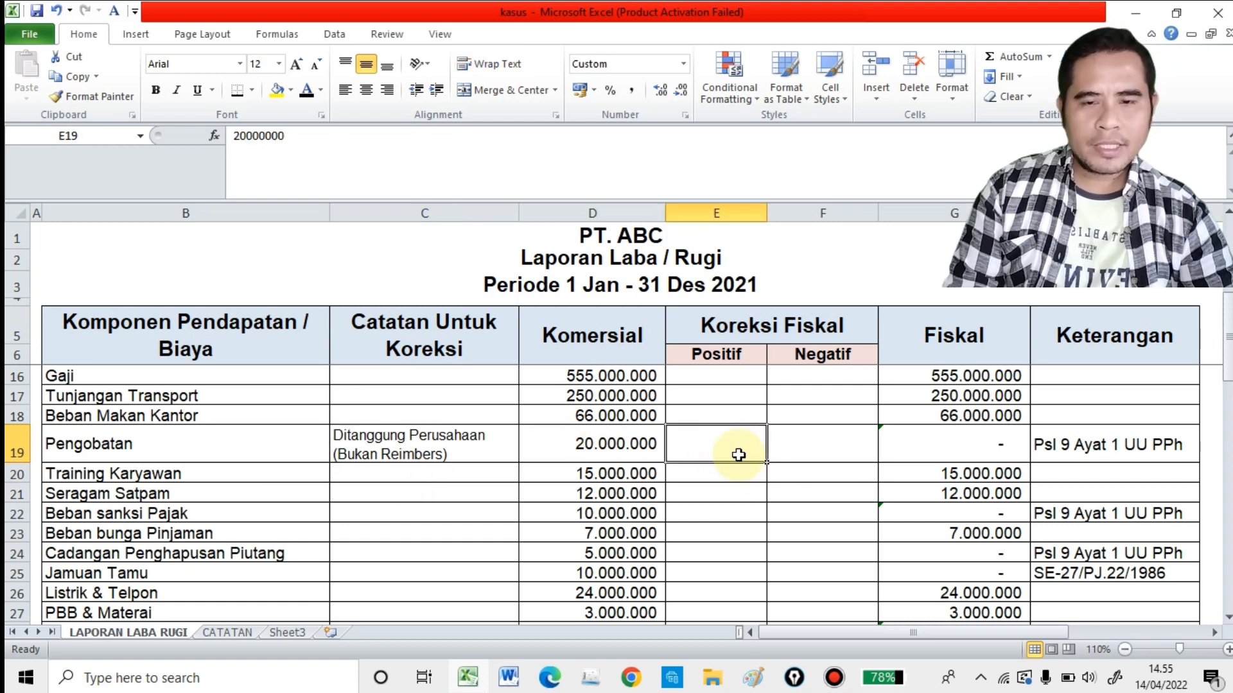
left_click(306, 91)
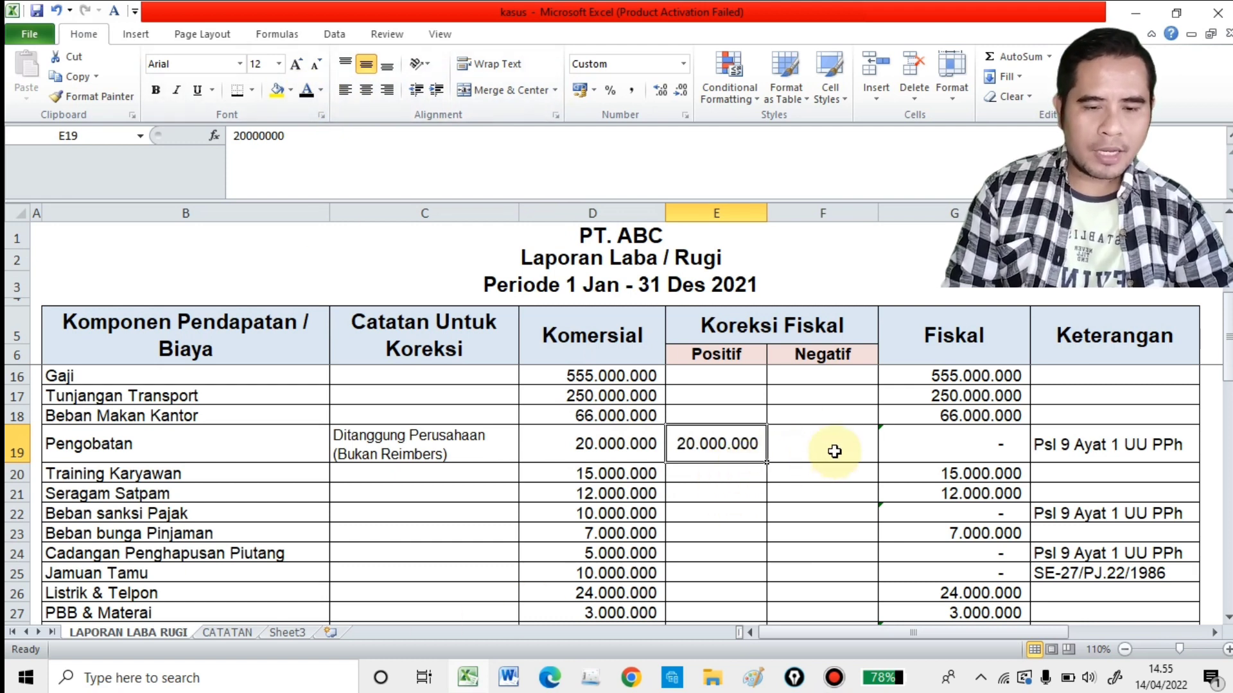
Step: Check how the fiscal Pengobatan amount follows from its positive correction and read the legal basis in the Keterangan column
left_click(818, 457)
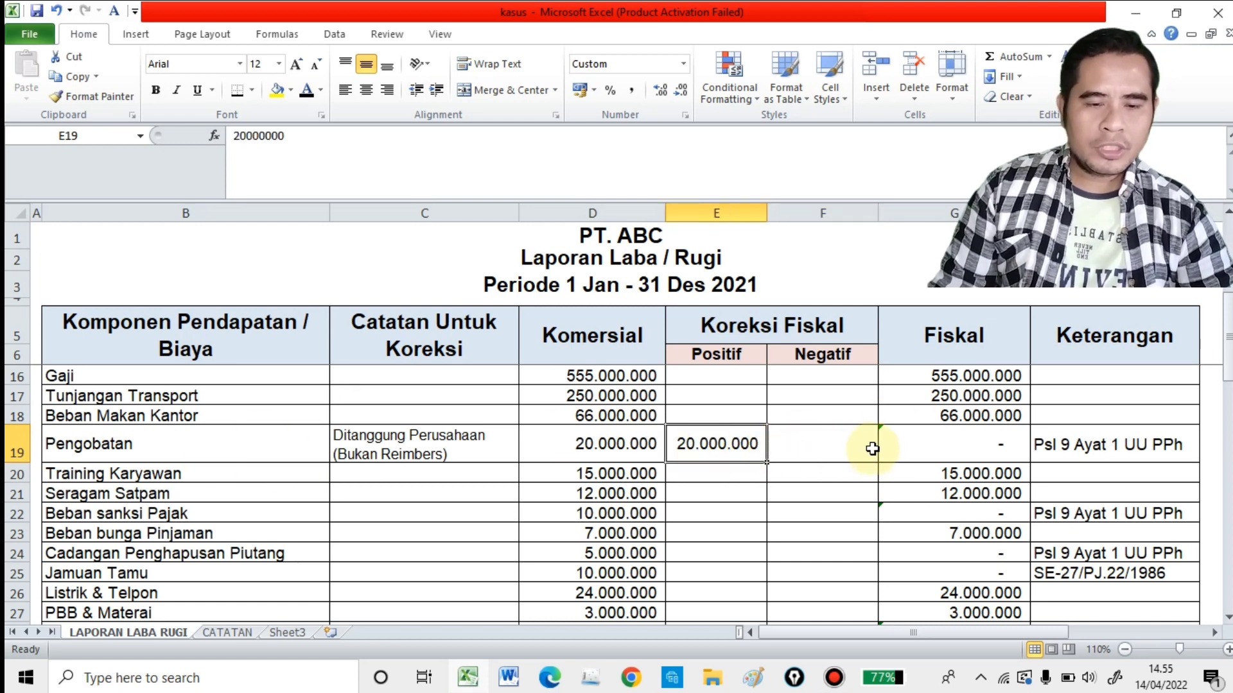
left_click(840, 449)
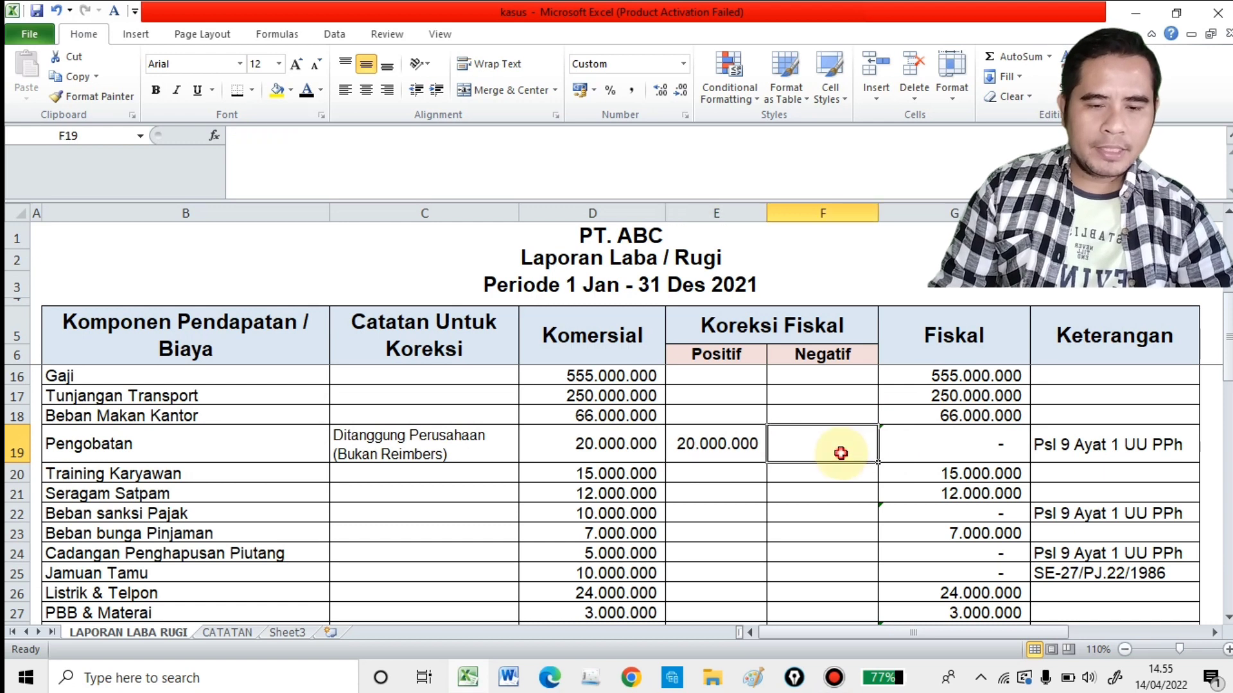
left_click(763, 444)
left_click(961, 457)
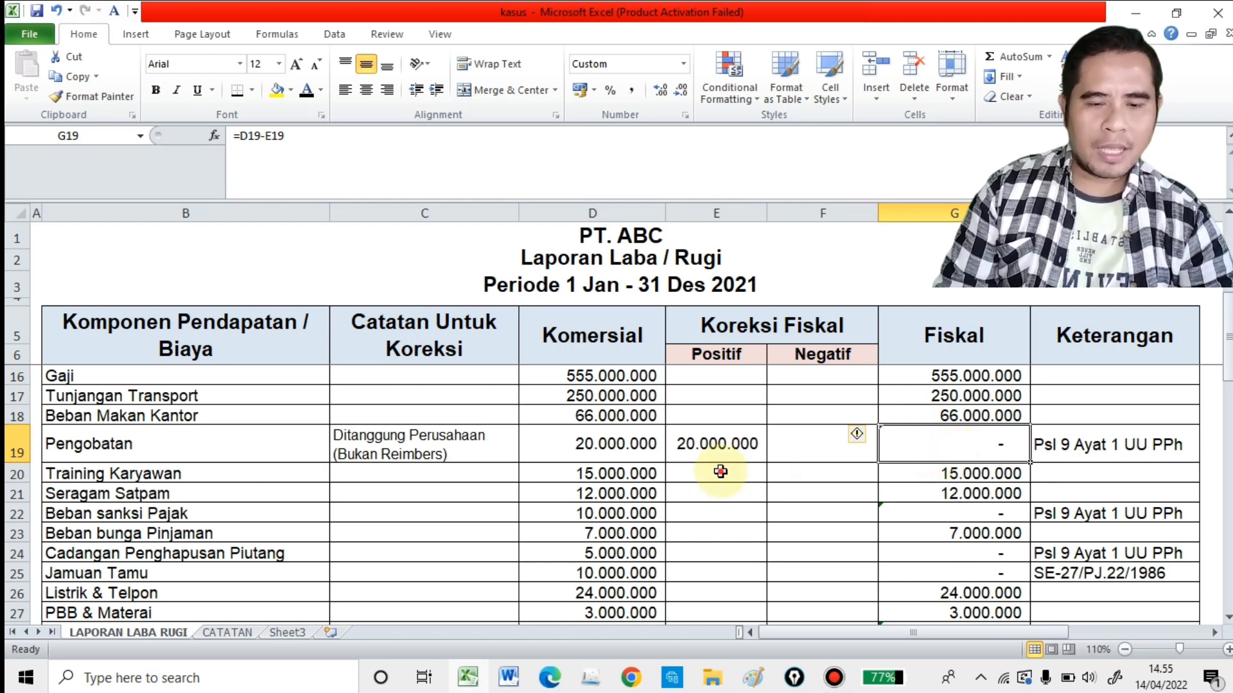
left_click(800, 438)
left_click(948, 444)
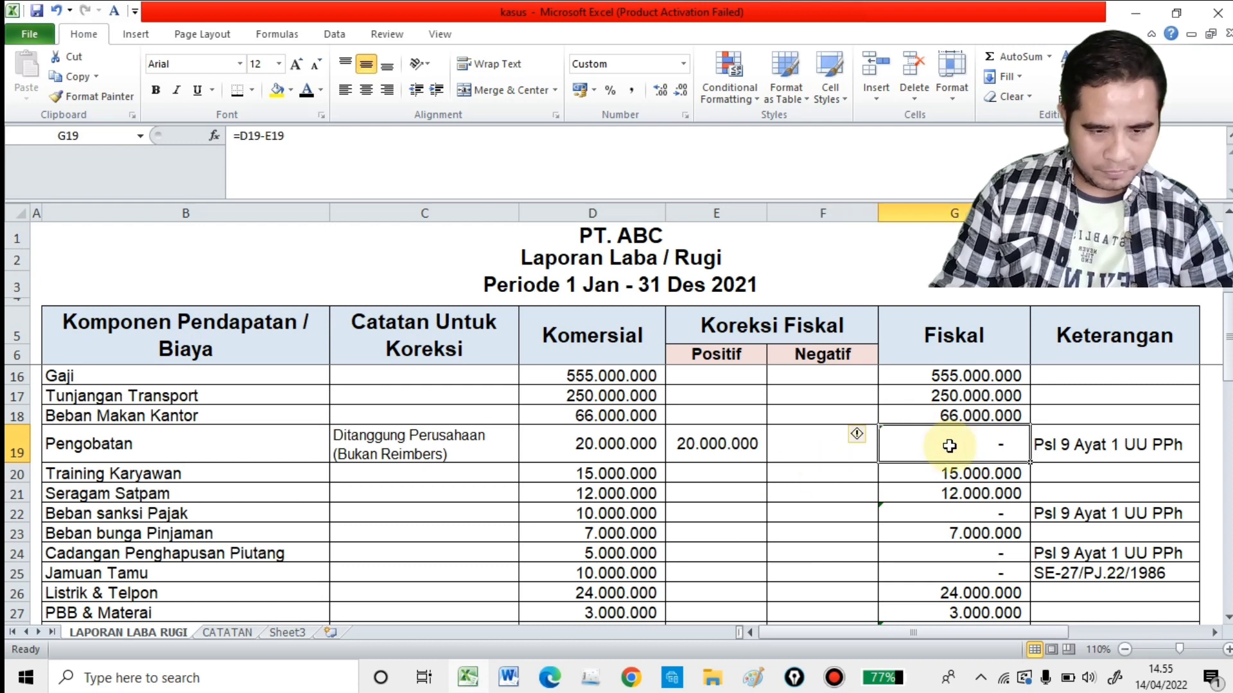
left_click(994, 415)
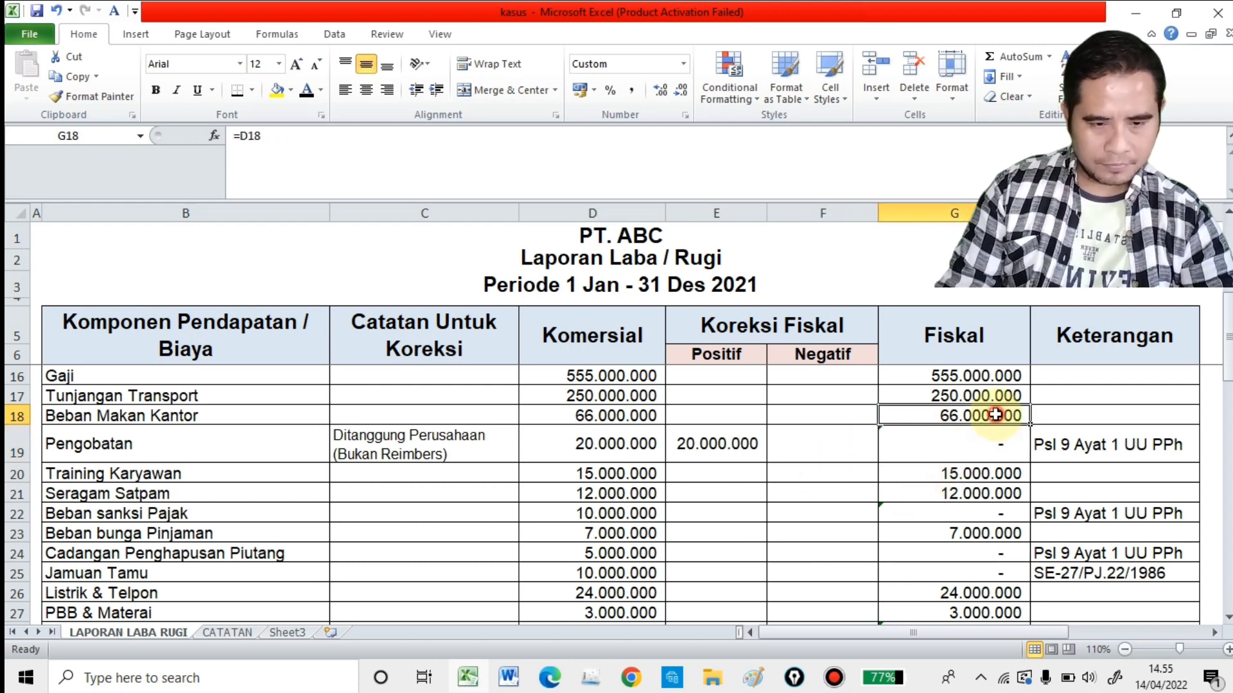
left_click(1090, 435)
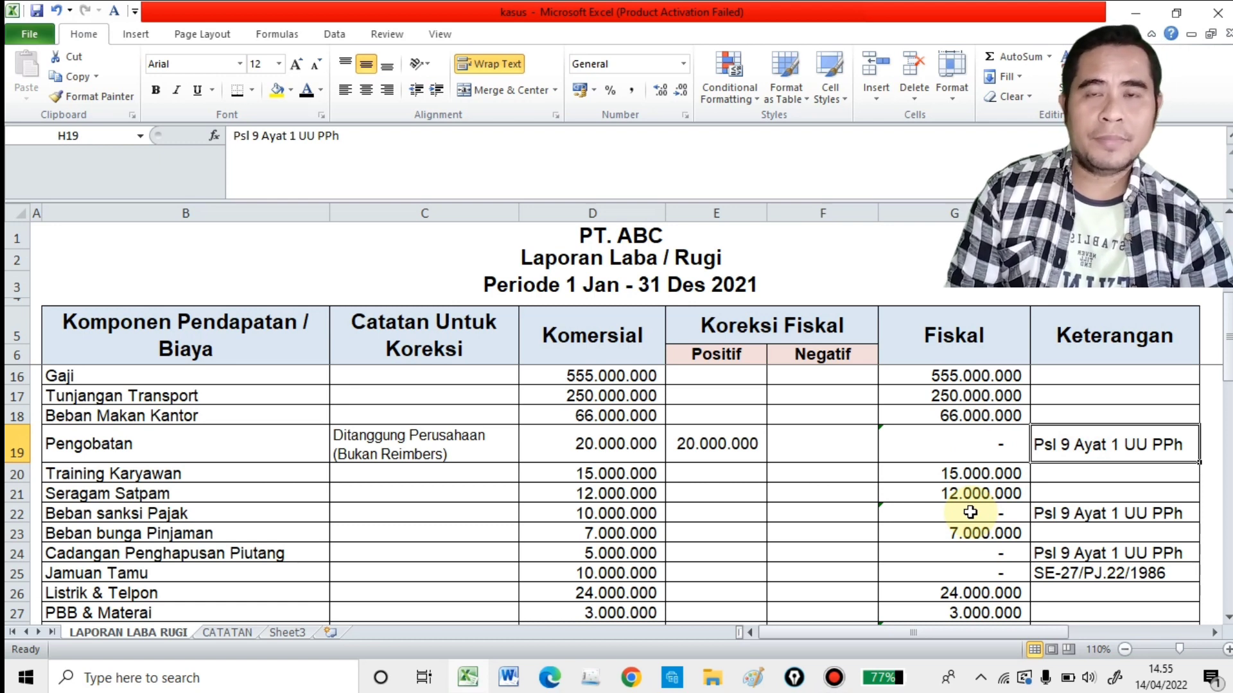
Step: Check the Training Karyawan and Seragam Satpam rows for corrections and review their amounts
left_click(231, 480)
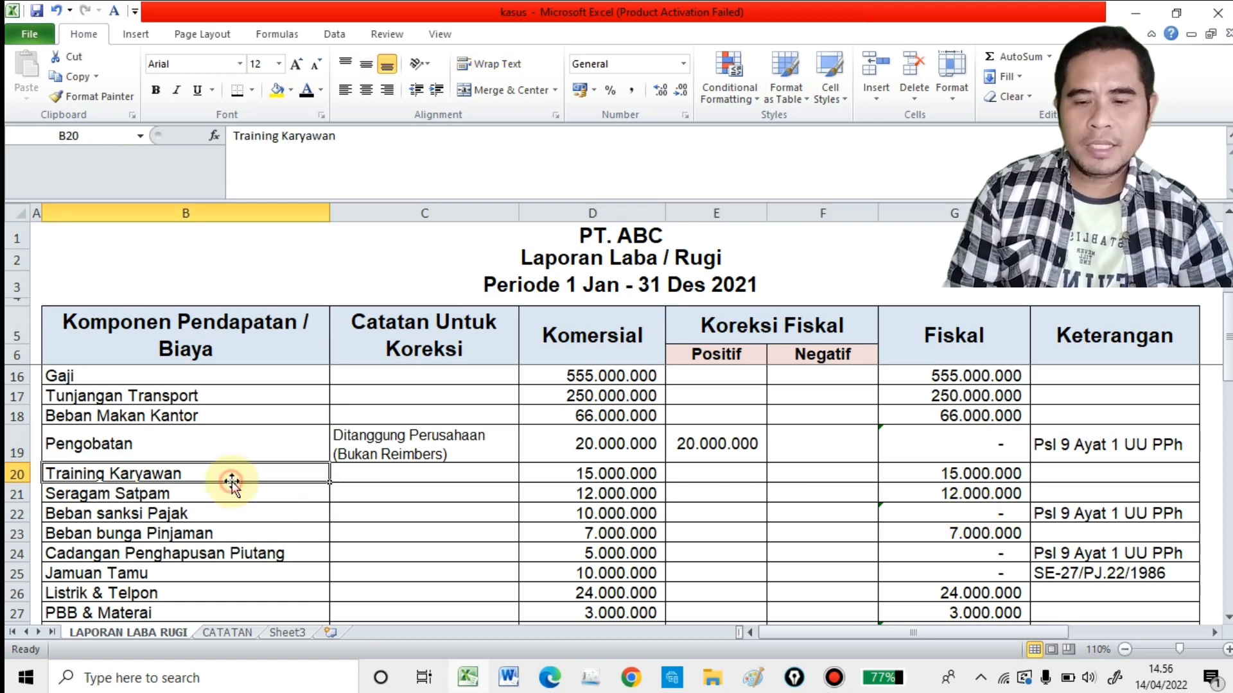
left_click(407, 475)
left_click(696, 473)
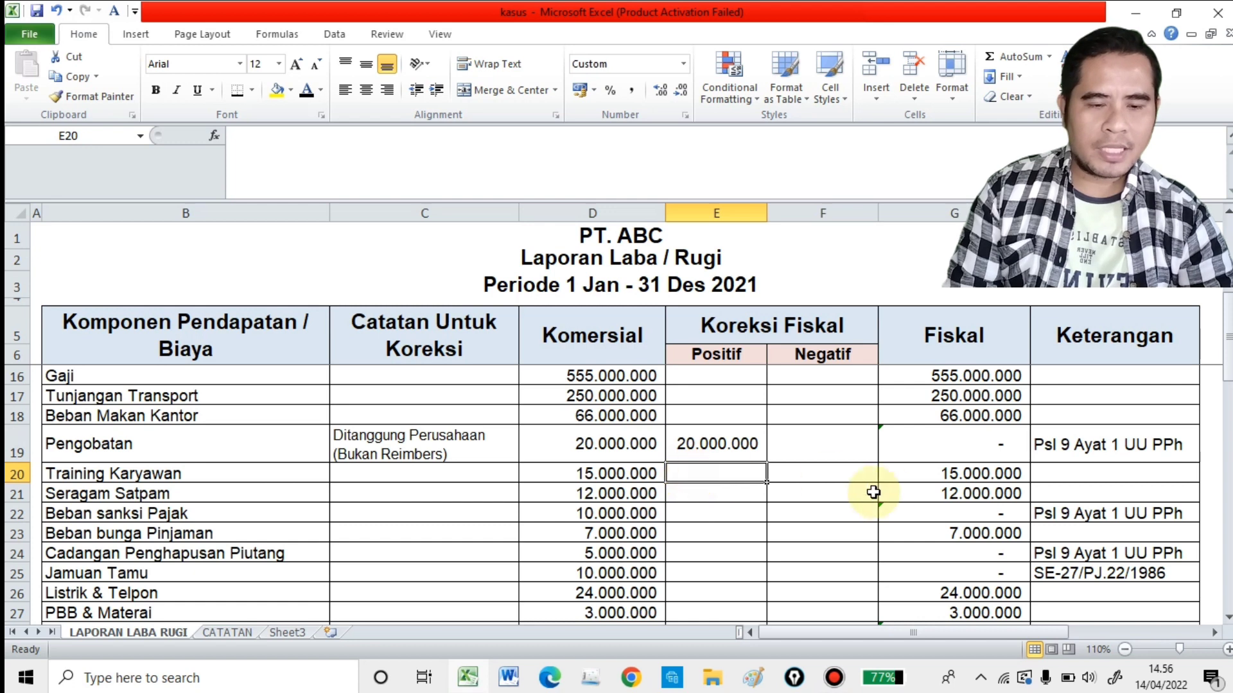
left_click(944, 480)
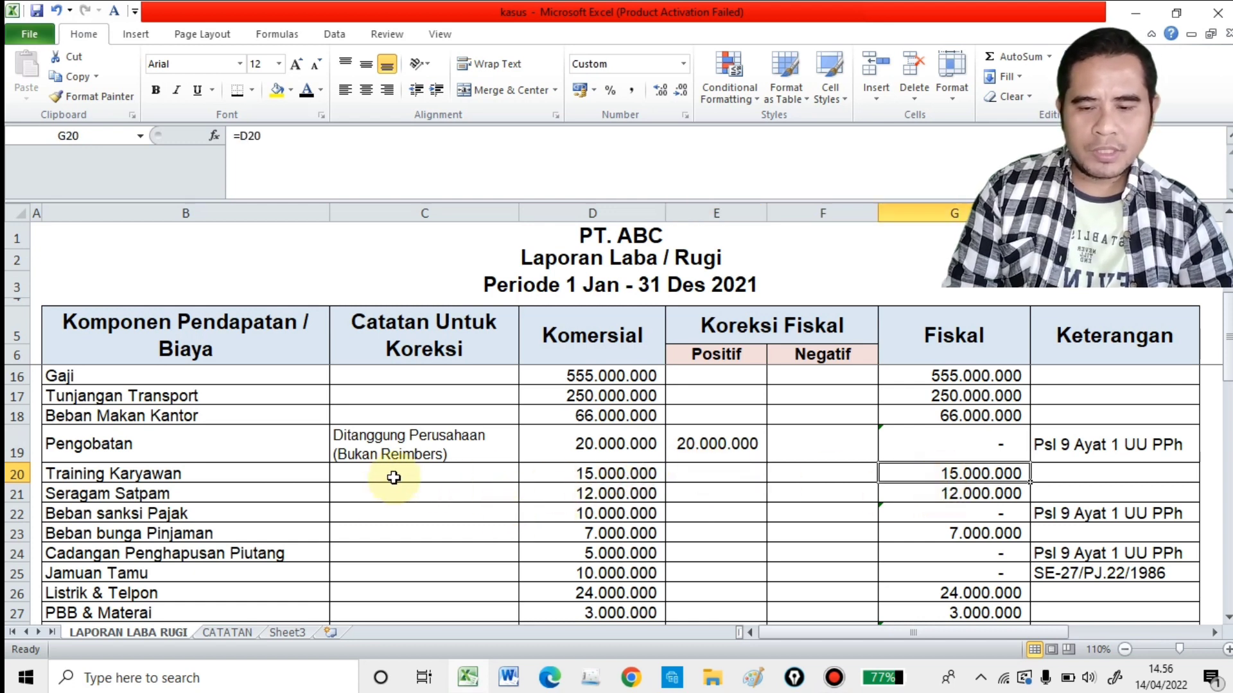
left_click(634, 495)
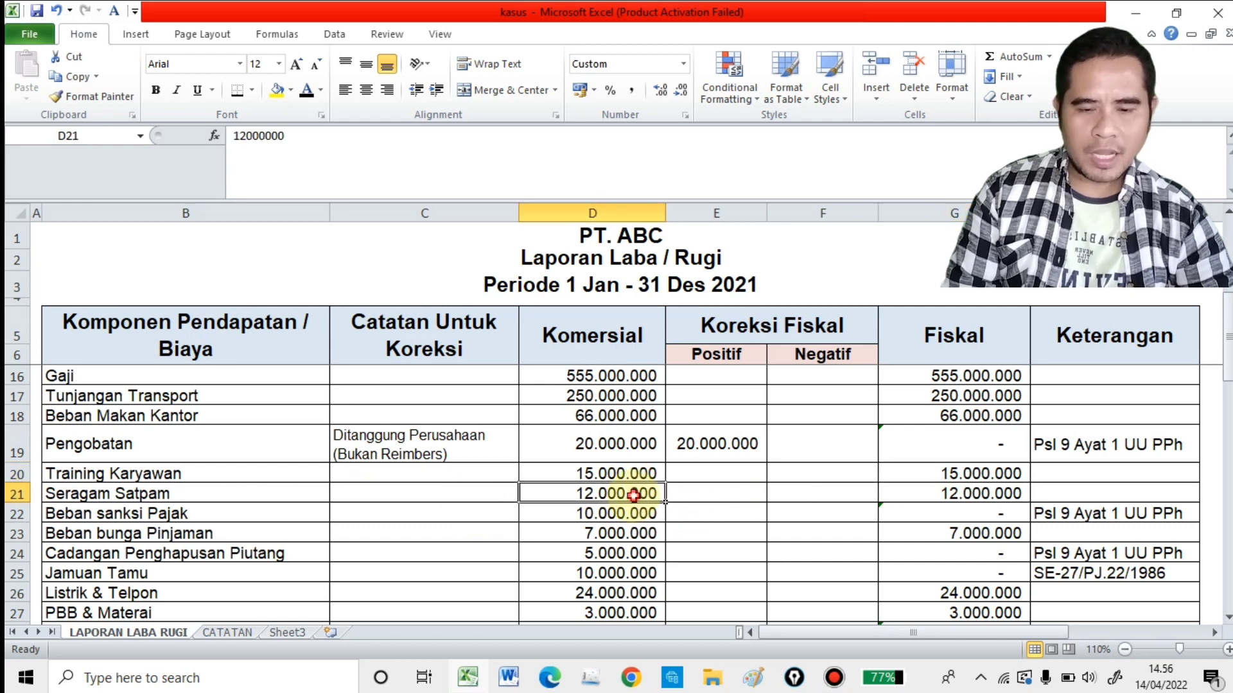
Step: Make the Beban sanksi Pajak note "Tidak diperkenankan" in C22 readable by setting its font colour to black
left_click(453, 515)
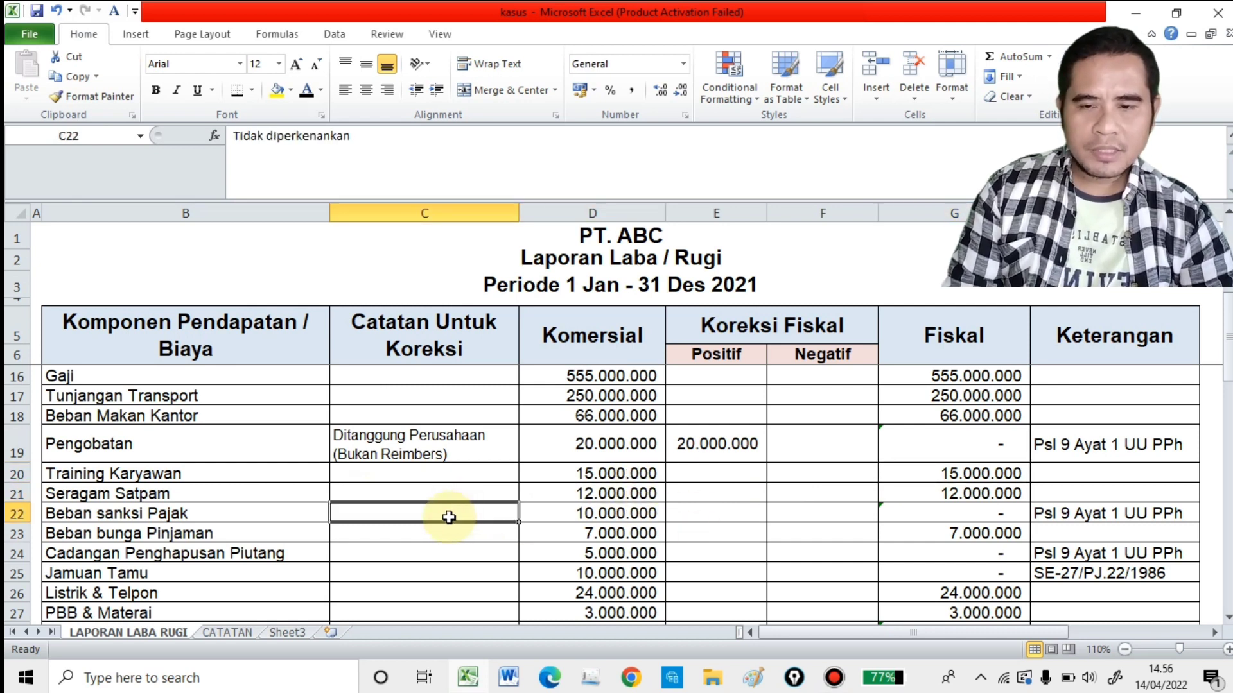
left_click(306, 91)
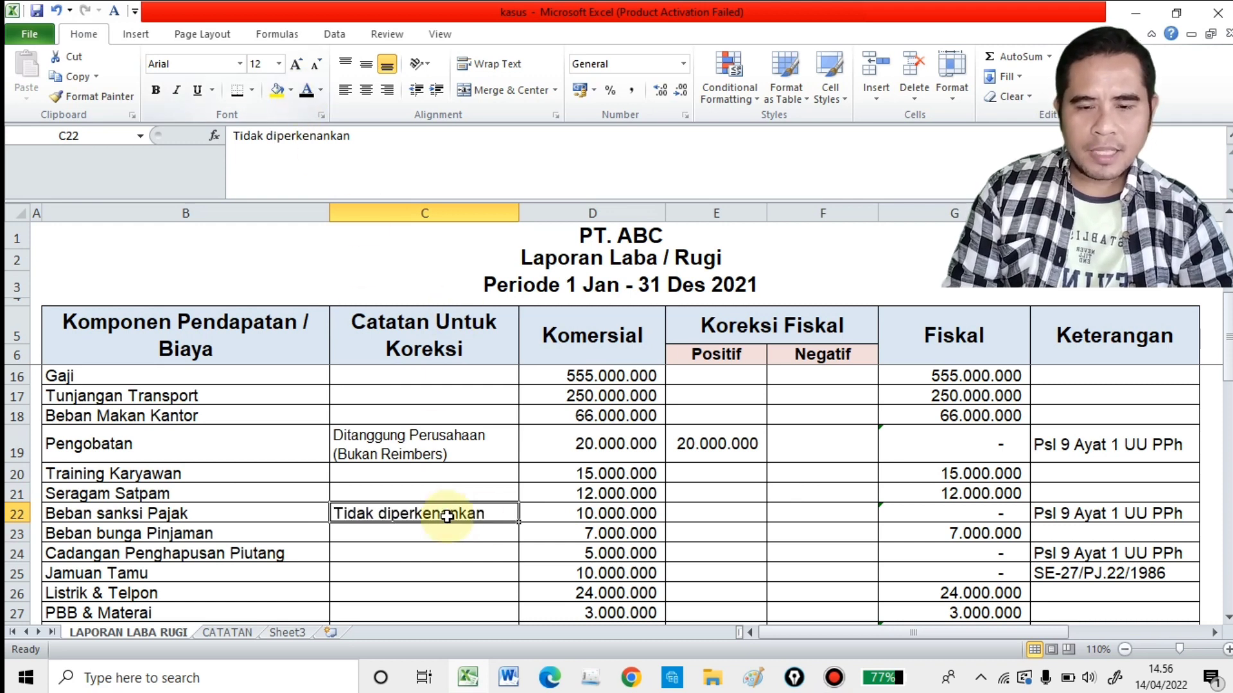
left_click(533, 519)
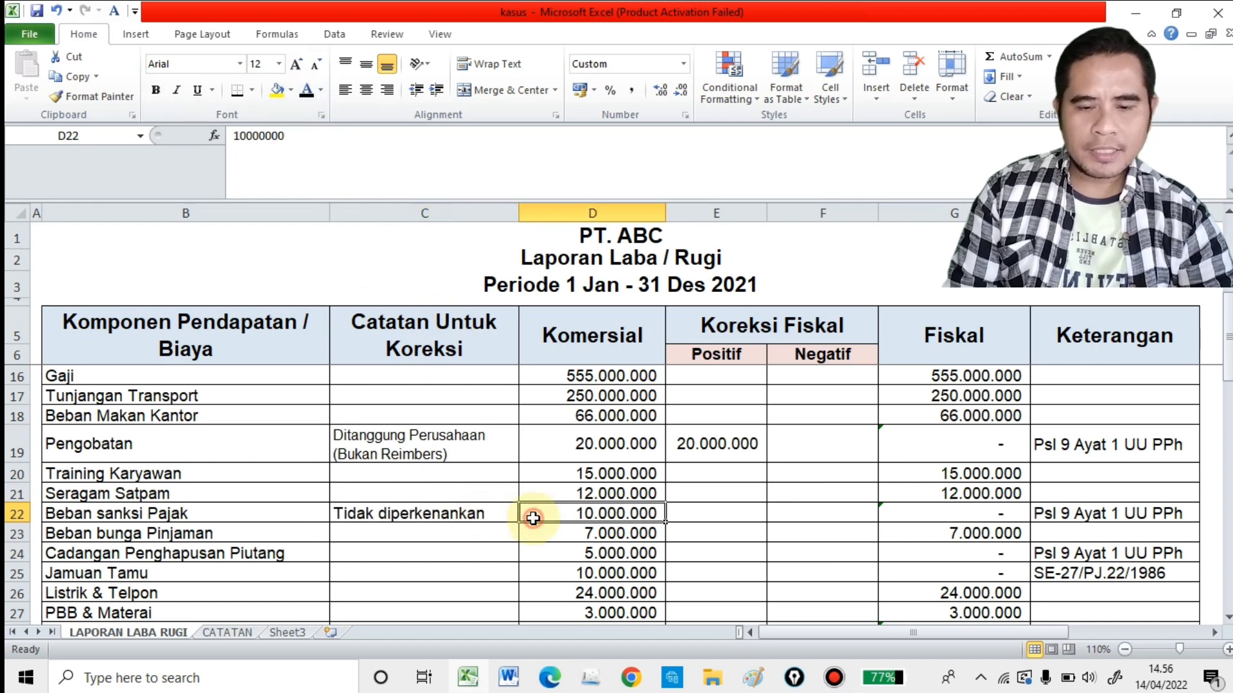
Step: Set the font colour of Beban sanksi Pajak's positive correction in E22 to black and check its fiscal formula and legal basis
left_click(726, 510)
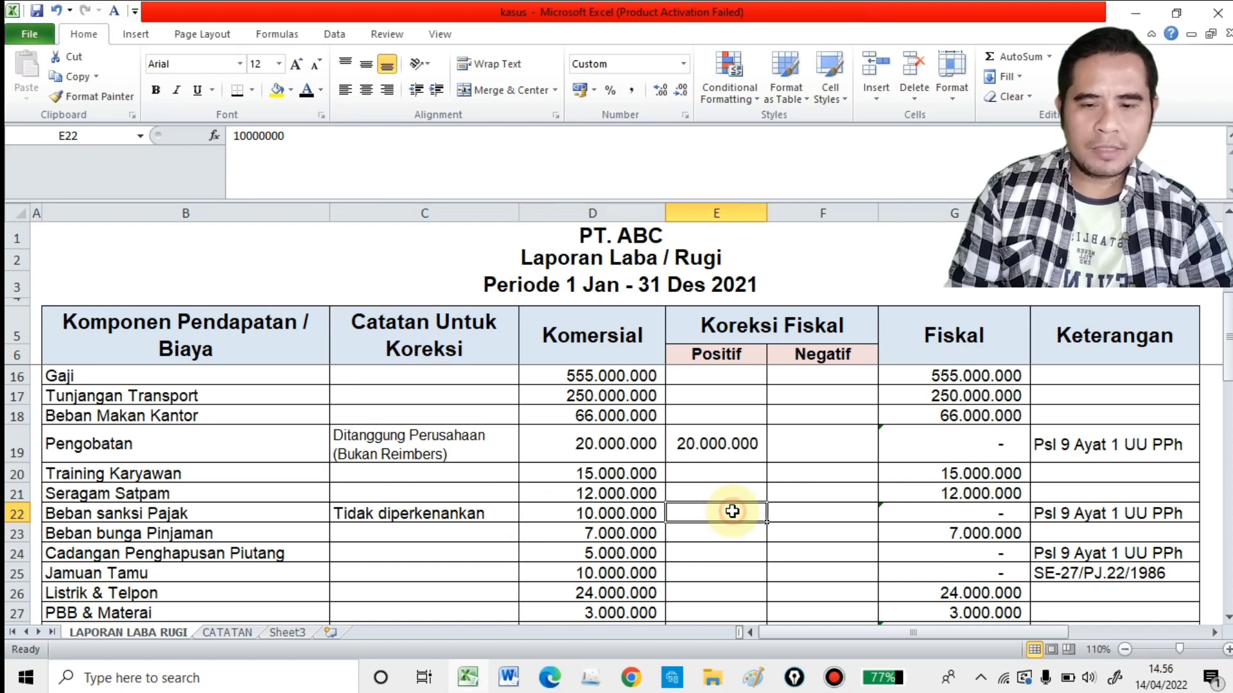
left_click(306, 91)
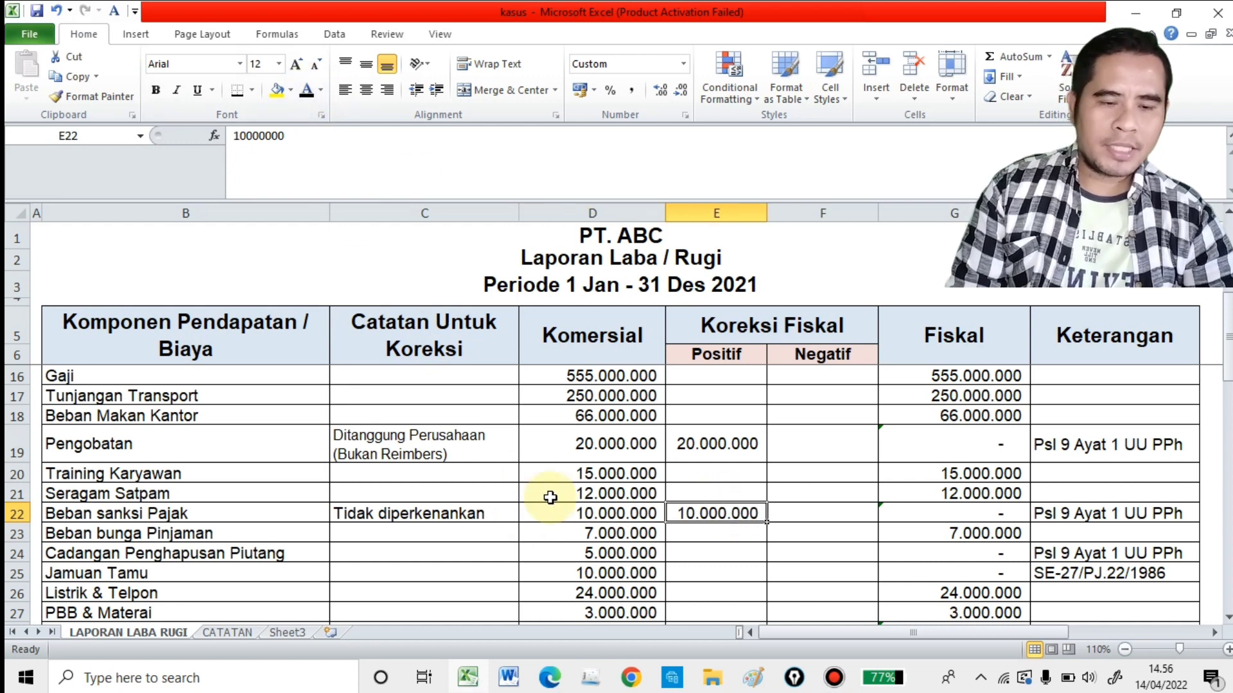
left_click(936, 513)
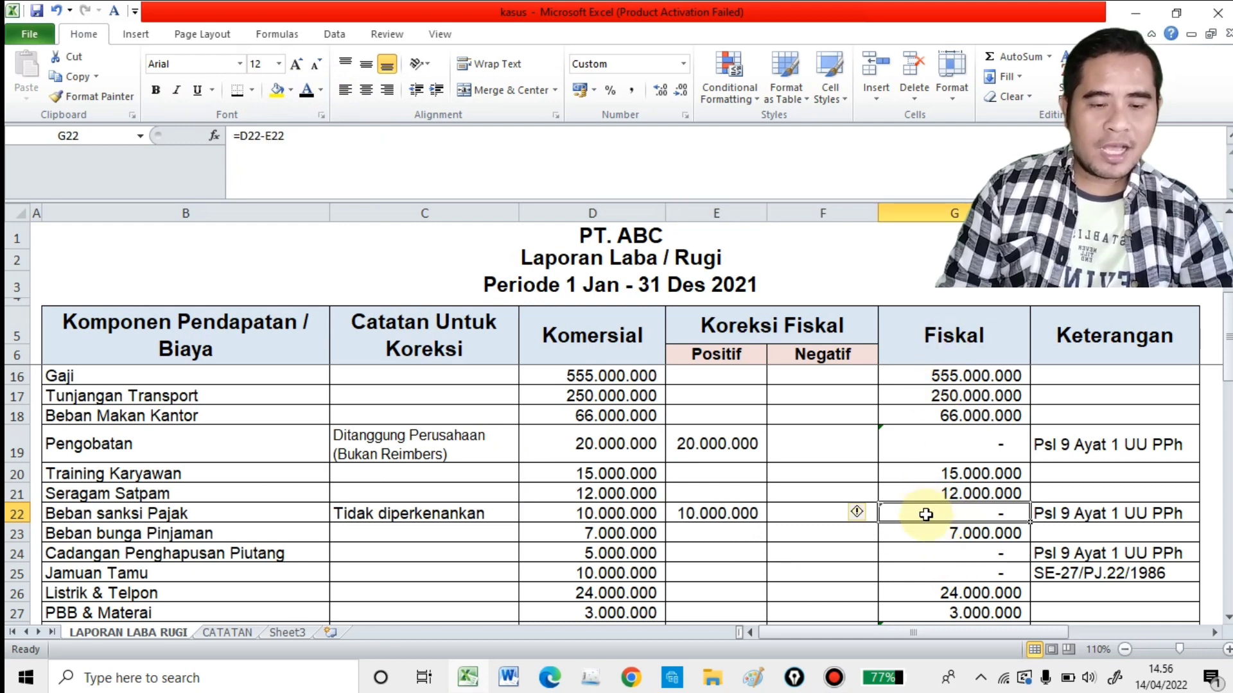
scroll(918, 520, "down", 2)
scroll(917, 499, "up", 1)
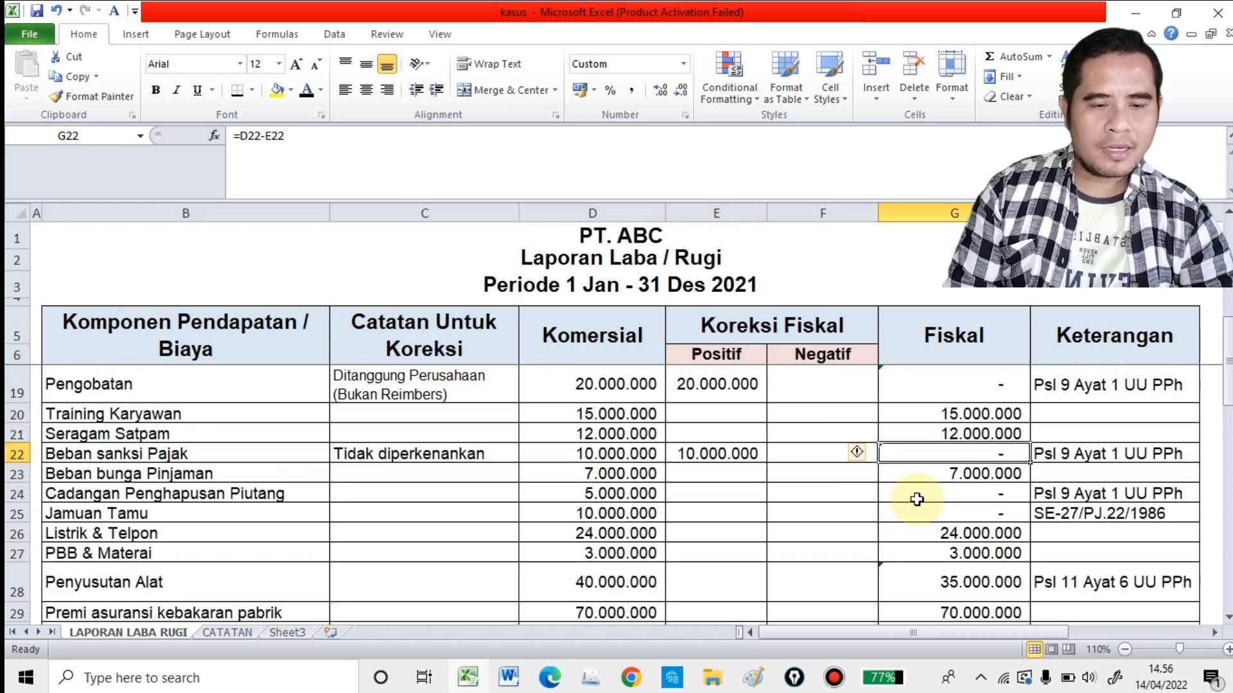
left_click(1096, 453)
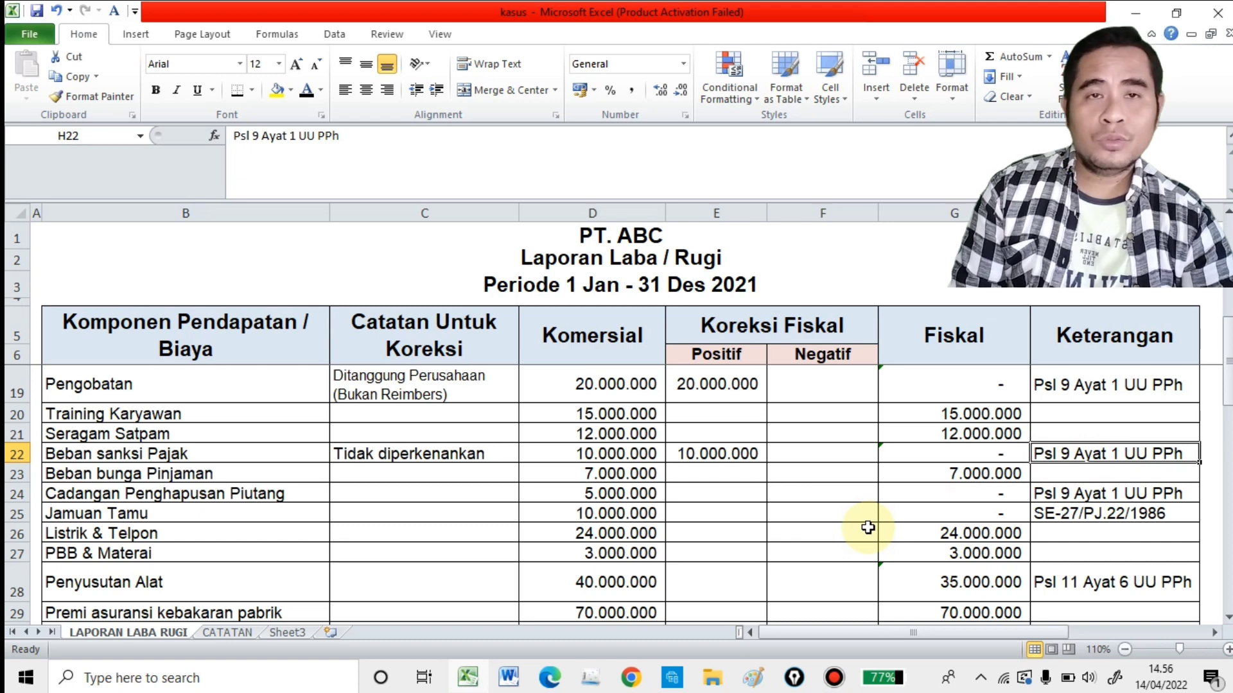
Step: Check Beban bunga Pinjaman for a correction note and set the Cadangan Penghapusan Piutang note in C24 to black font
left_click(246, 478)
left_click(391, 480)
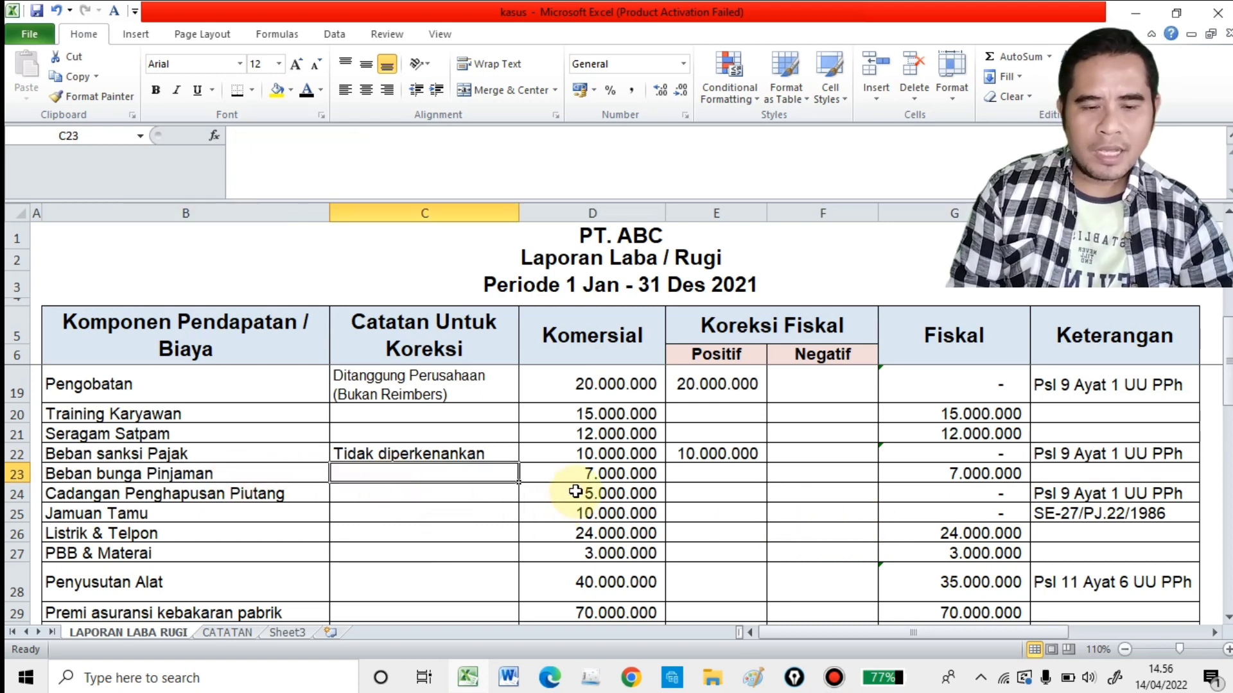
left_click(386, 494)
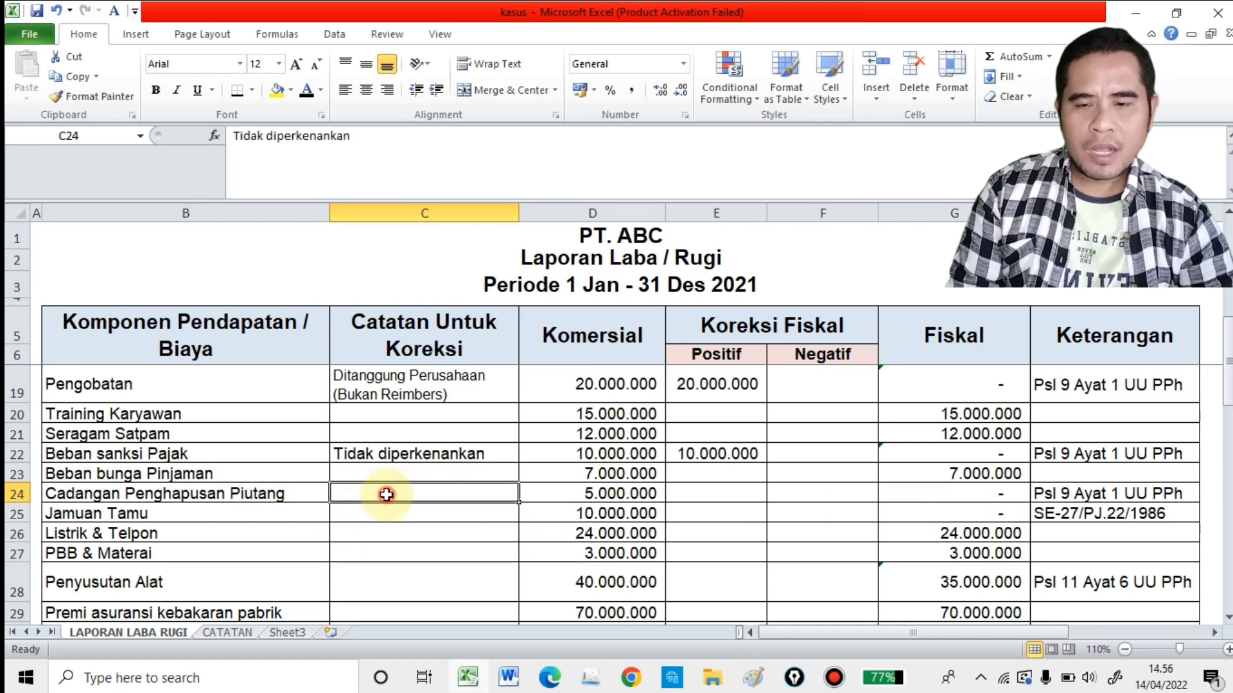
left_click(306, 96)
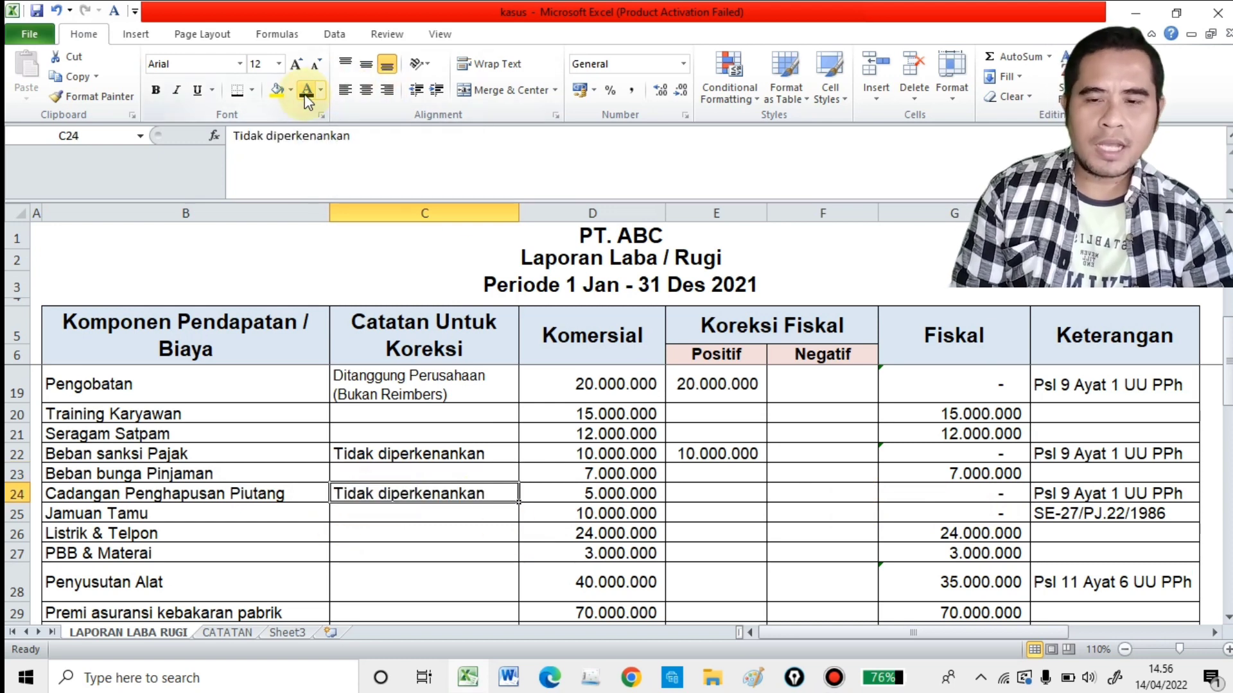
Step: Reveal Cadangan Penghapusan Piutang's positive correction in E24 with black font and check the legal basis in the Keterangan column
left_click(642, 499)
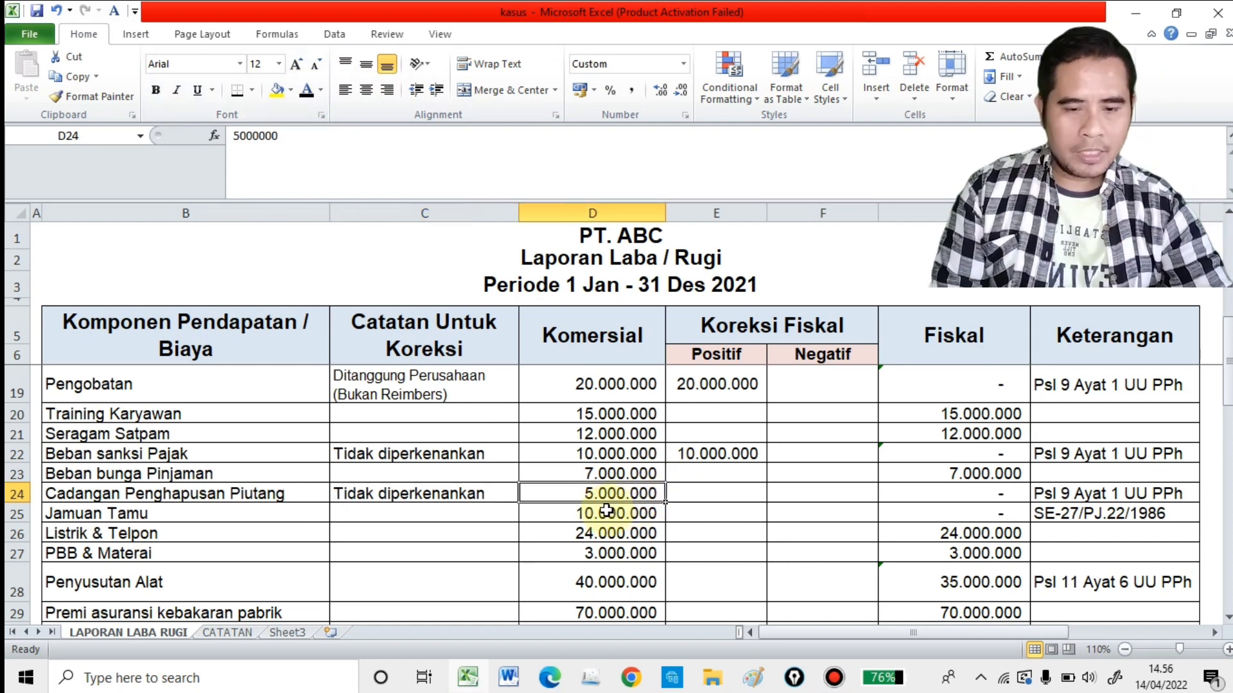
left_click(689, 496)
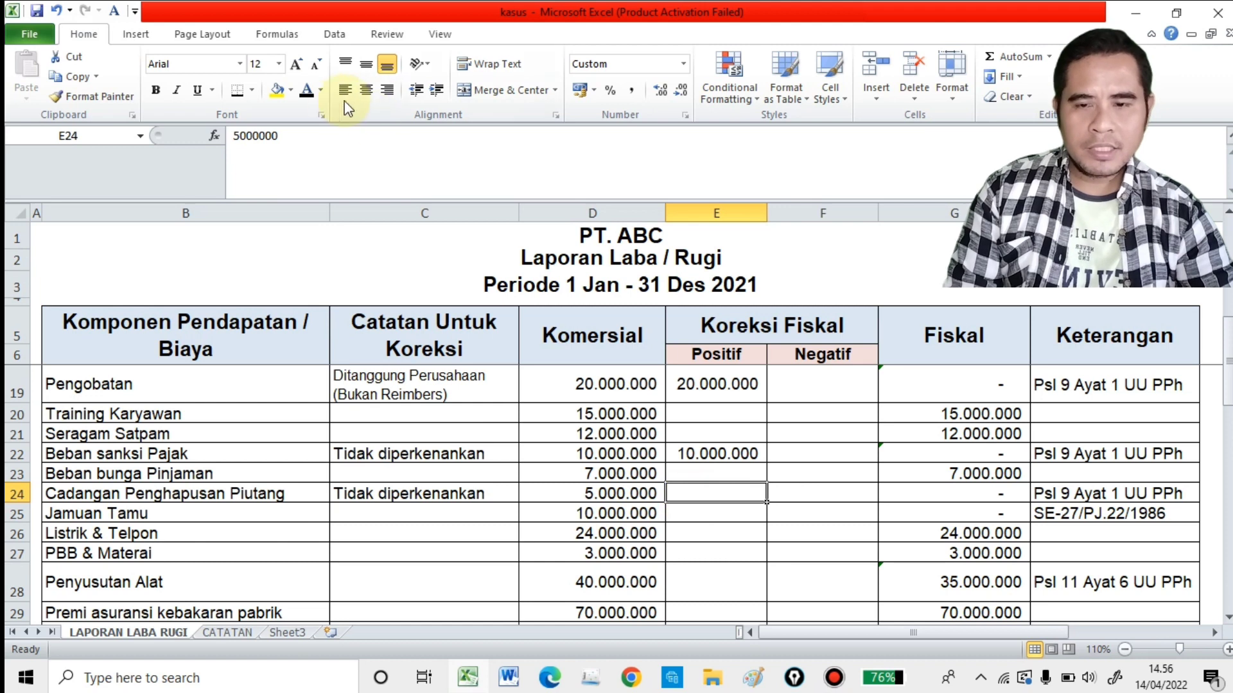
left_click(306, 92)
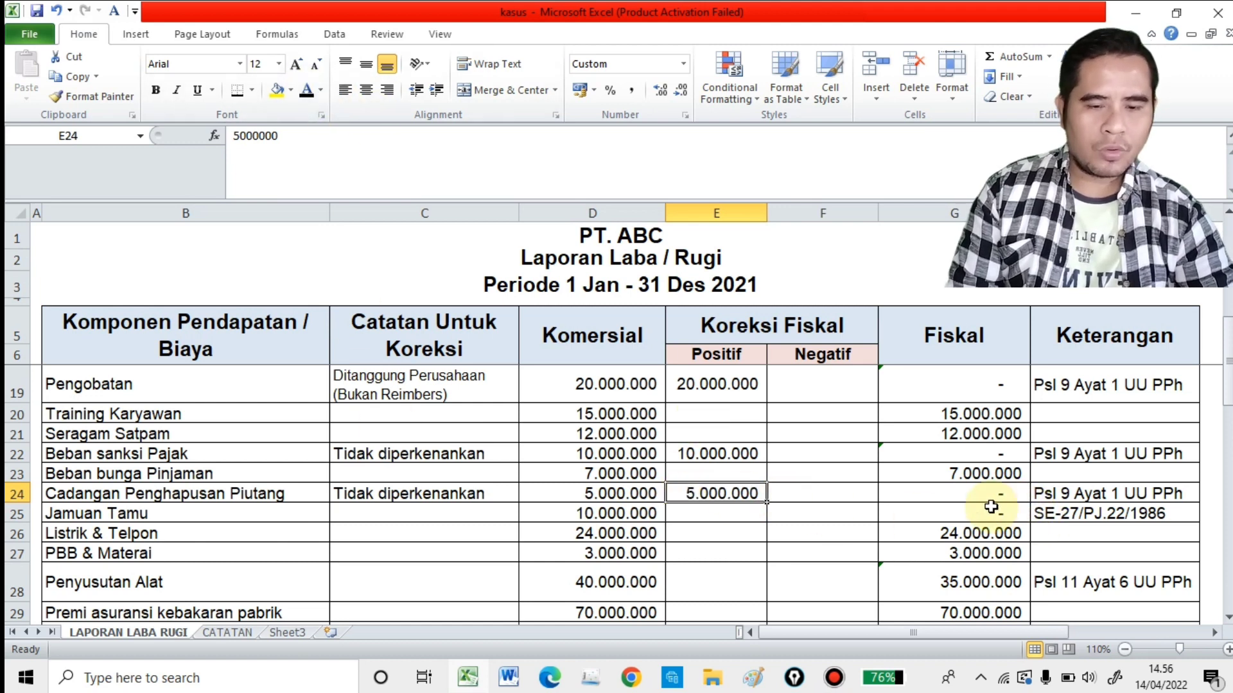
left_click(1136, 495)
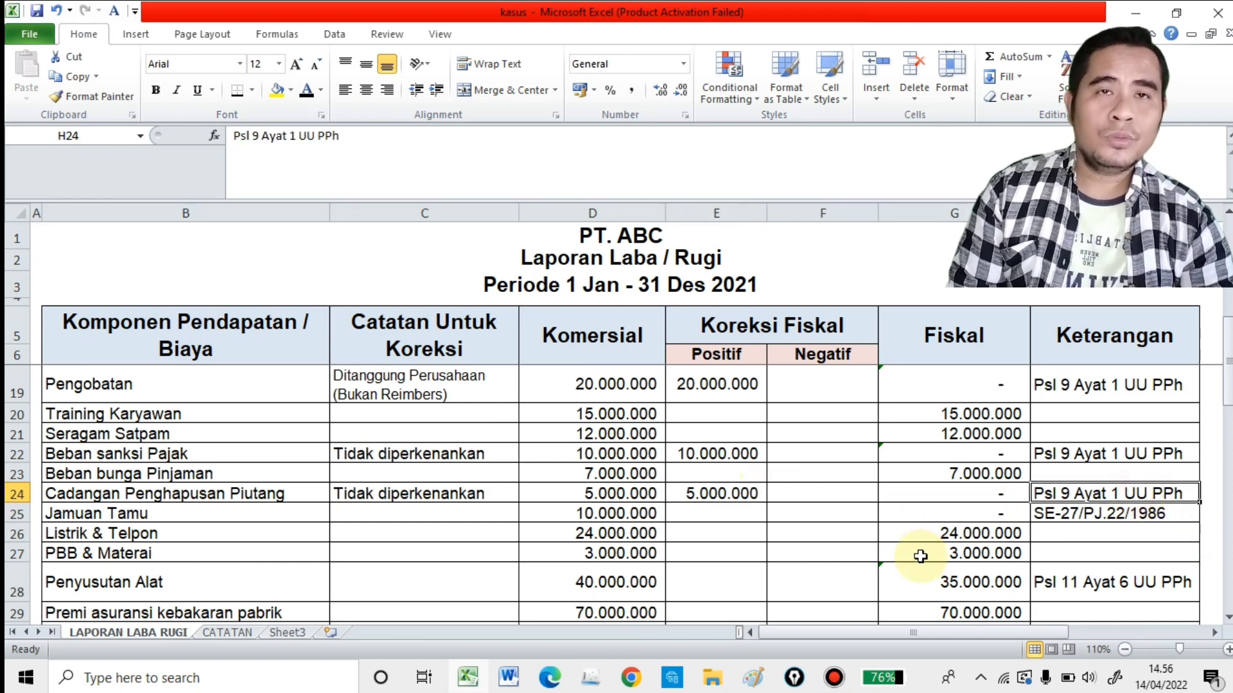
Step: Make the Jamuan Tamu note "Tanpa daftar nominatif" in C25 readable by setting its font colour to black
left_click(181, 513)
left_click(367, 513)
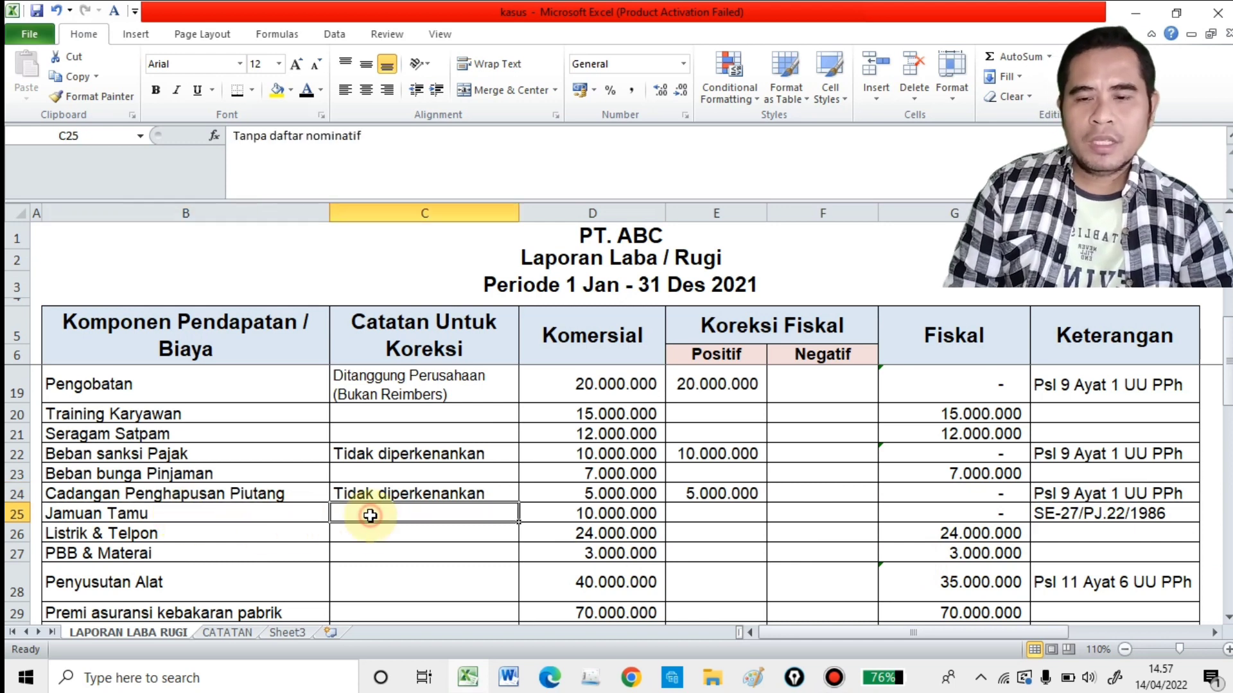
left_click(307, 93)
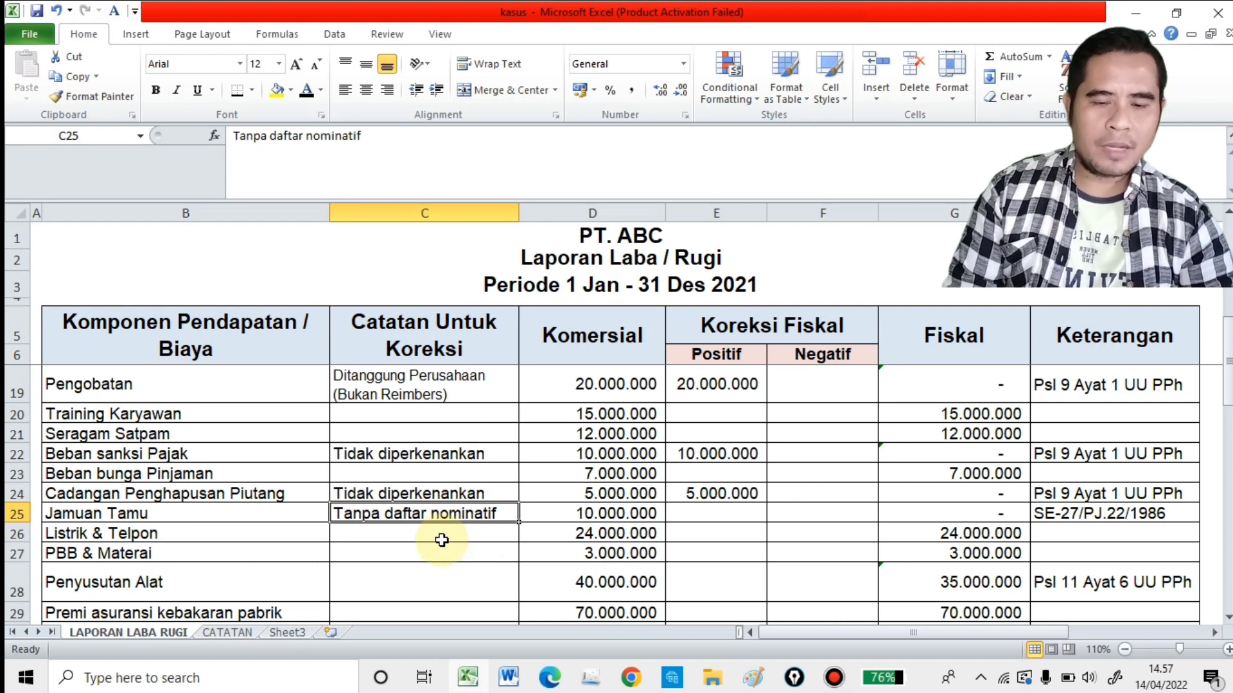
Step: Reveal Jamuan Tamu's positive correction in E25 with black font and check the regulation cited in the Keterangan column
left_click(758, 516)
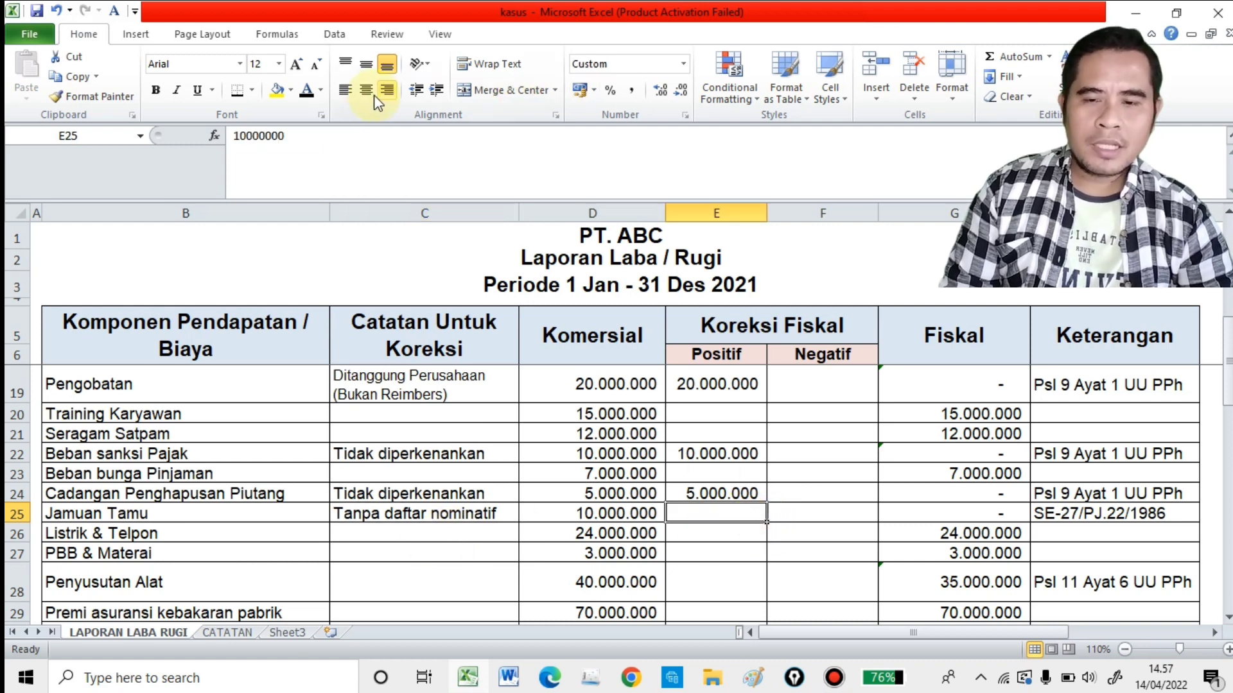
left_click(307, 93)
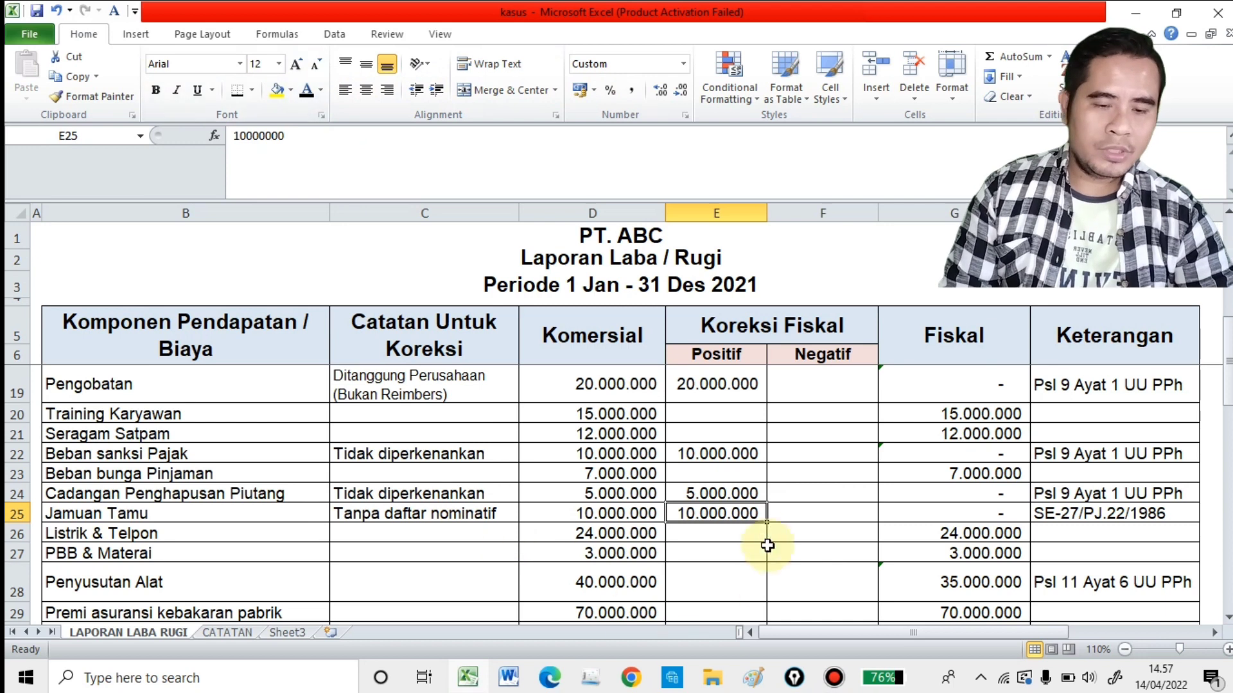
left_click(1095, 514)
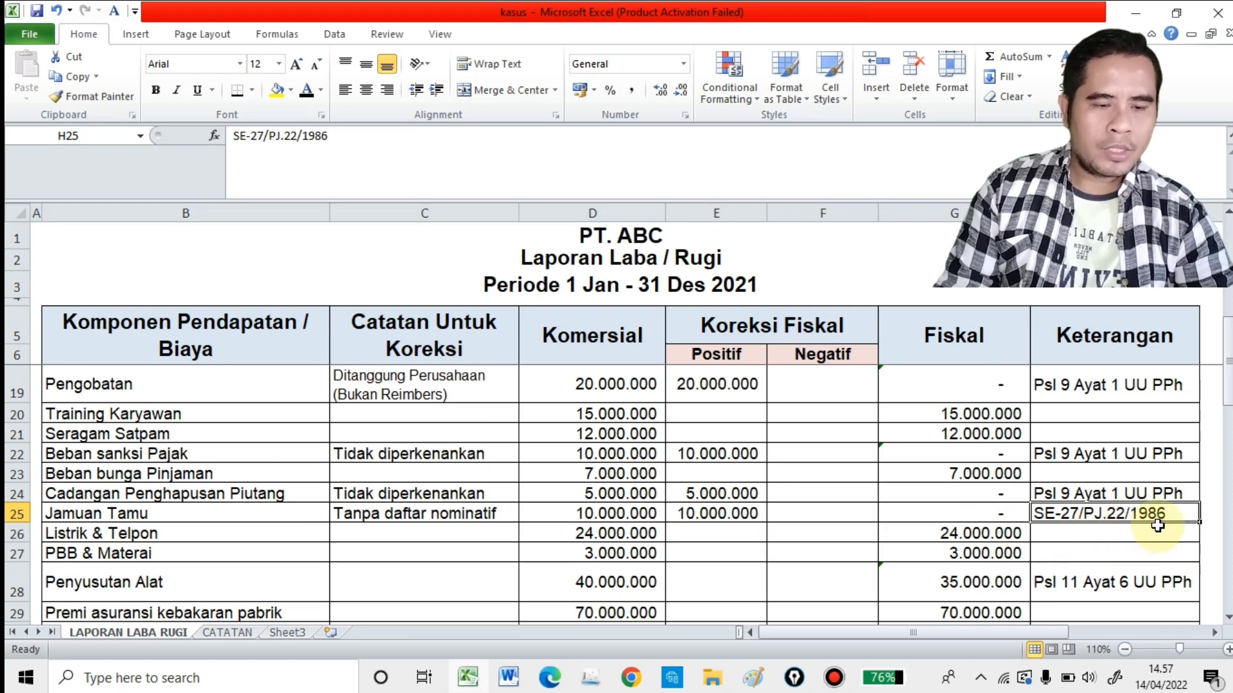
Step: Check the Listrik & Telpon and PBB & Materai rows for correction notes and compare their commercial and fiscal amounts
scroll(1143, 532, "down", 1)
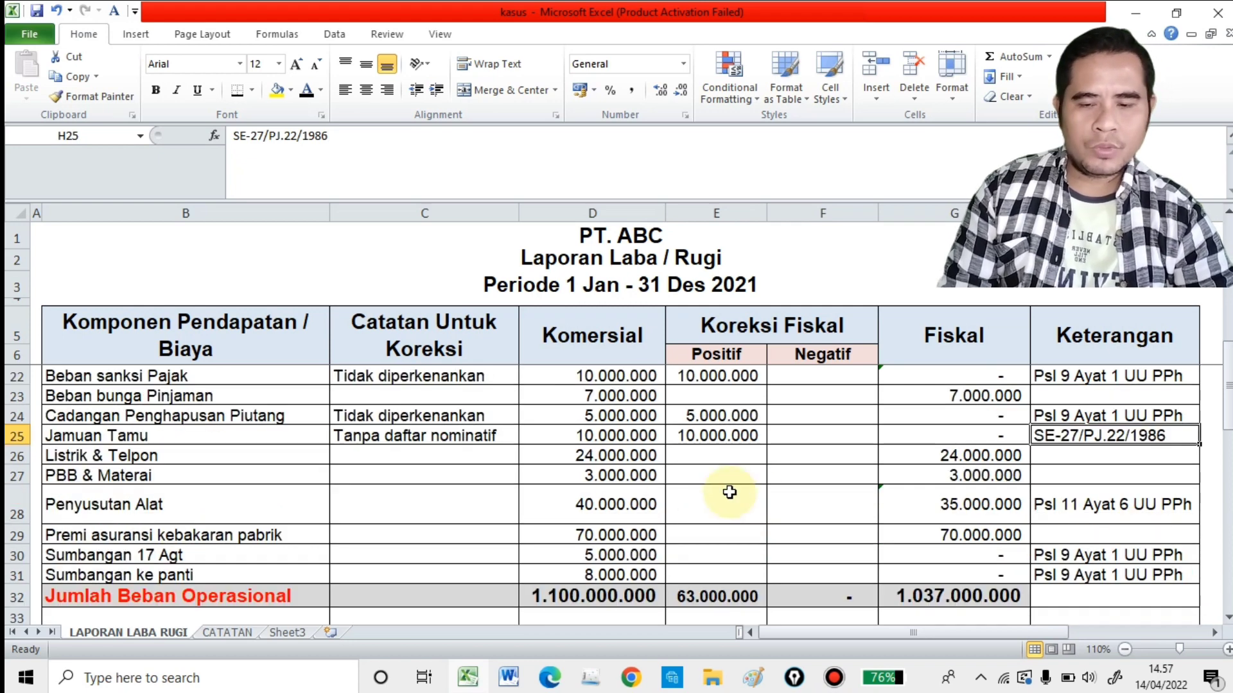
left_click(373, 453)
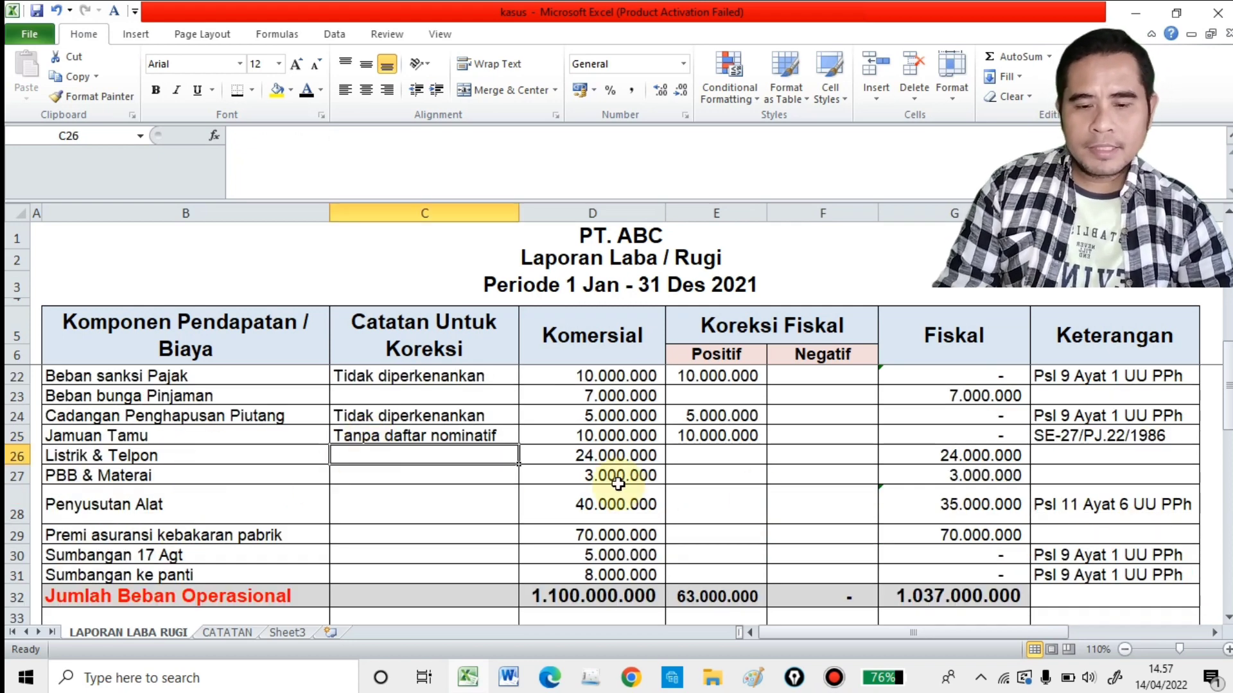
left_click(611, 452)
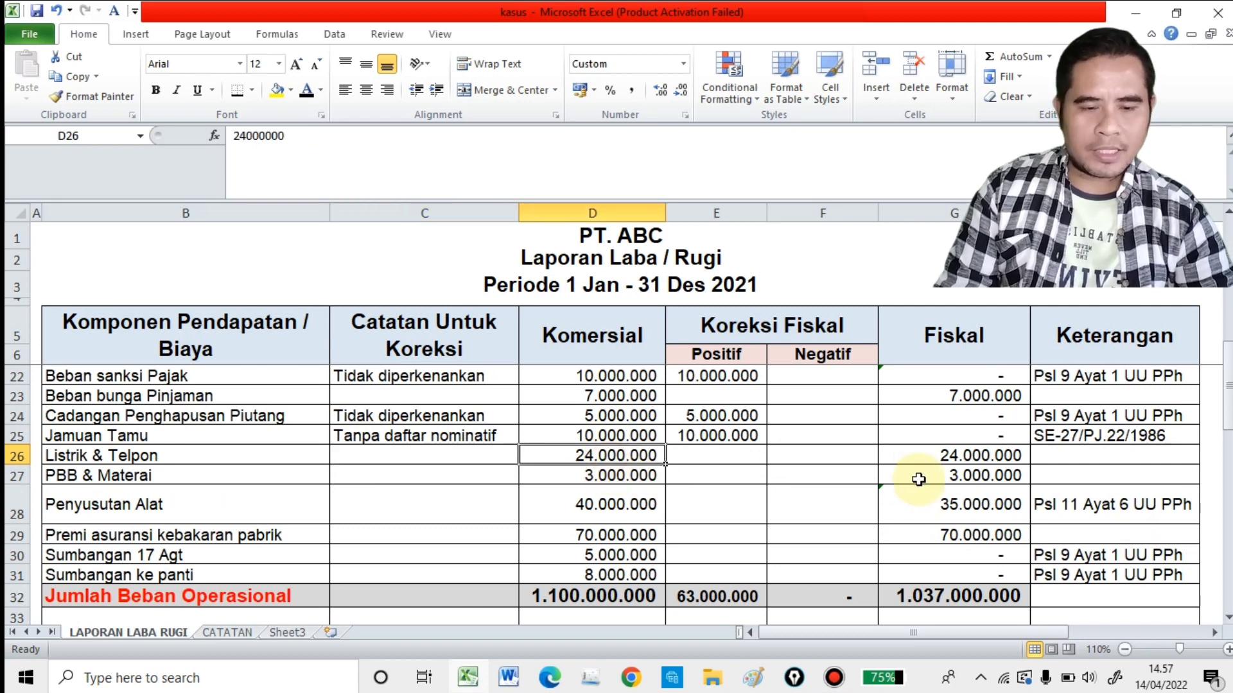
left_click(462, 475)
left_click(617, 483)
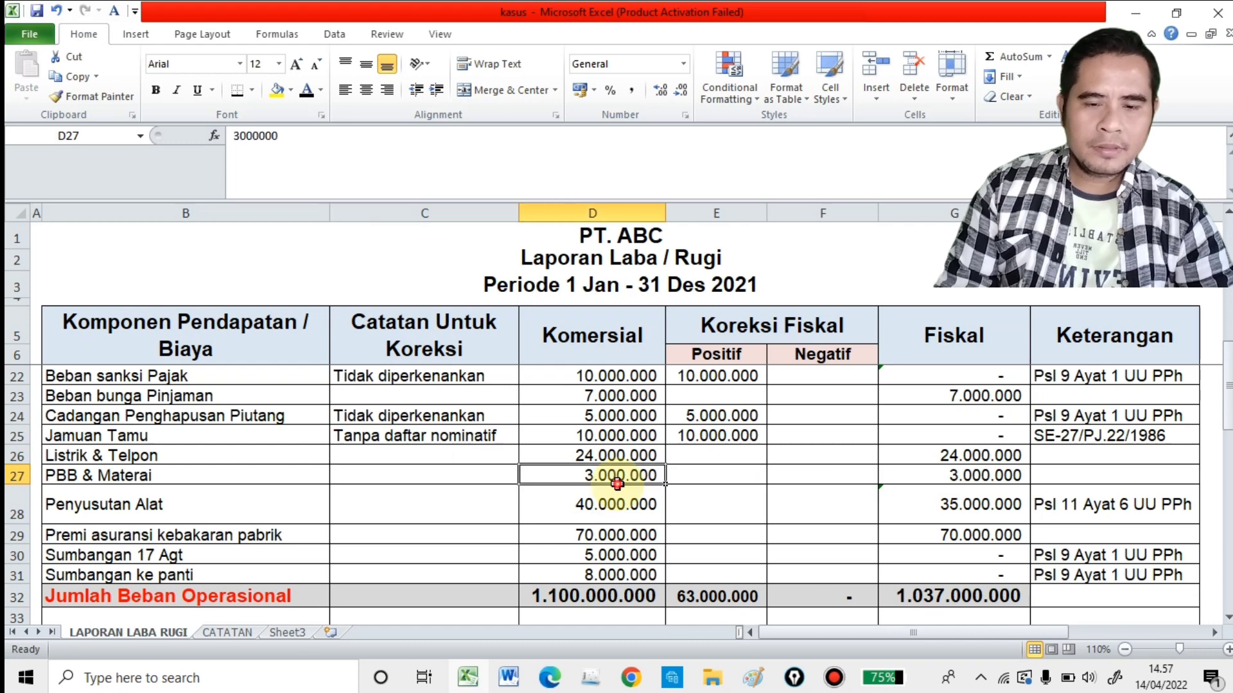
left_click(975, 476)
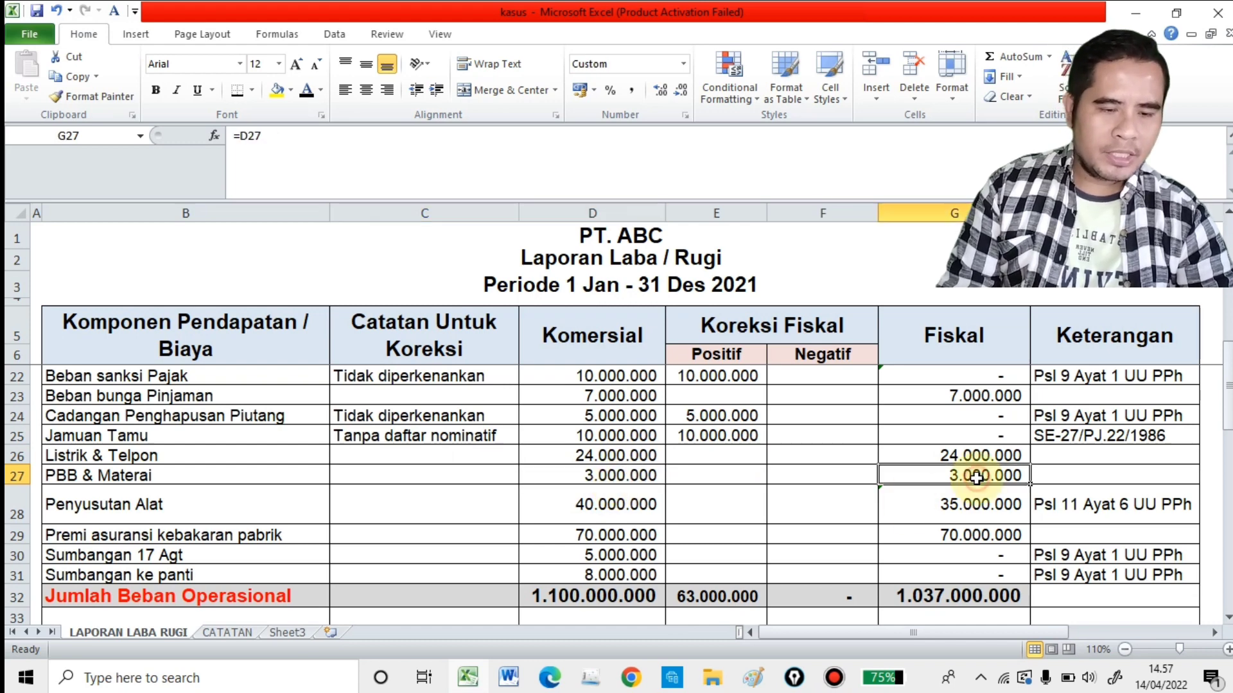
Step: Make the Penyusutan Alat note "Yang di akui Pajak adalah Garis Lurus" in C28 readable by setting its font colour to black
scroll(960, 485, "down", 1)
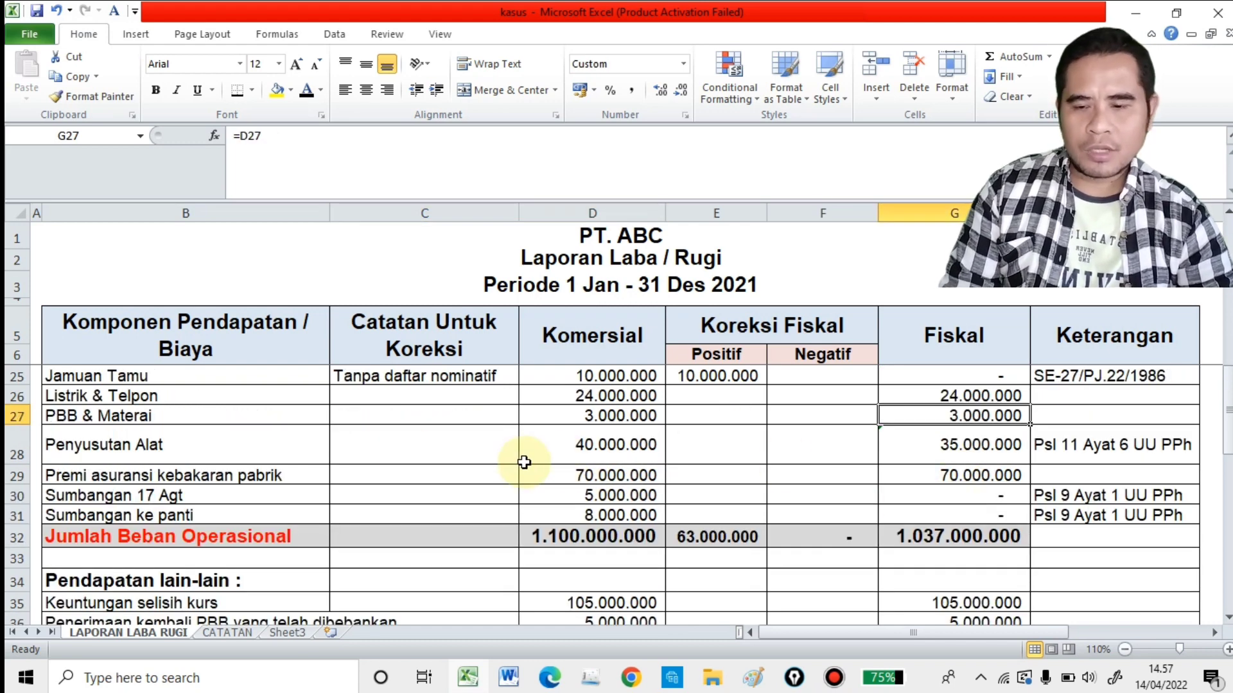
left_click(318, 443)
left_click(421, 445)
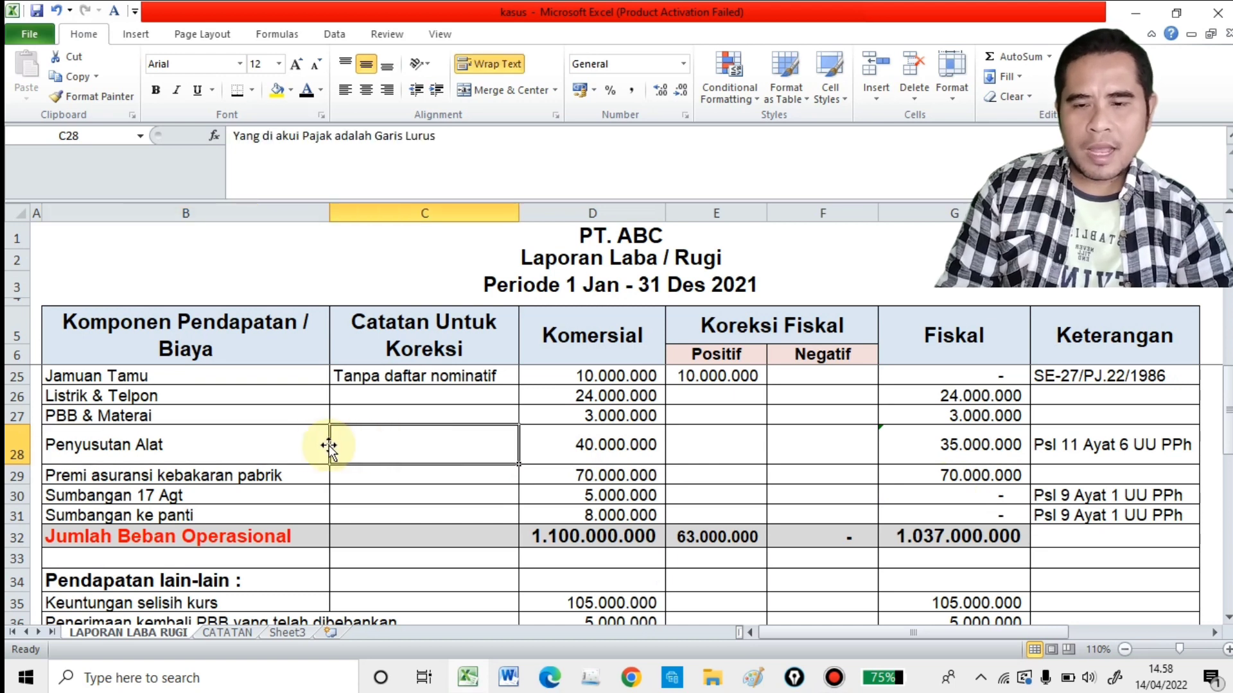
left_click(305, 93)
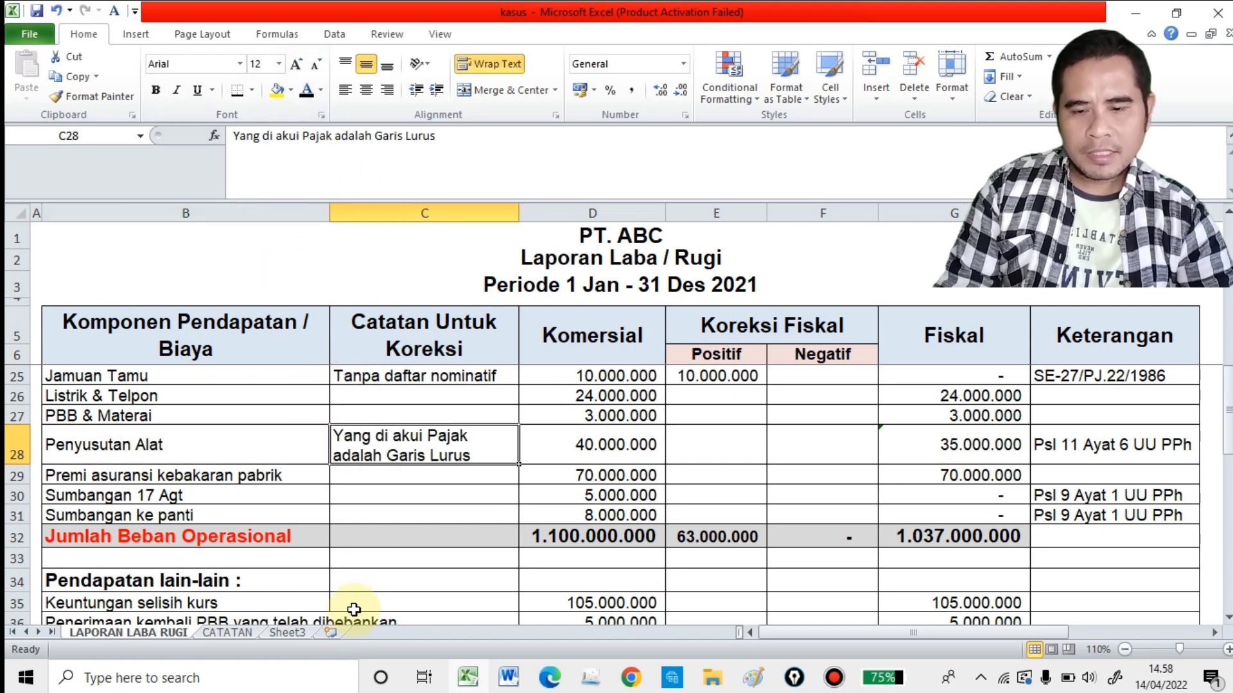
Step: Highlight rows 7 to 11 of the CATATAN sheet, holding notes 4 to 8, with a yellow fill
left_click(229, 634)
left_click(265, 478)
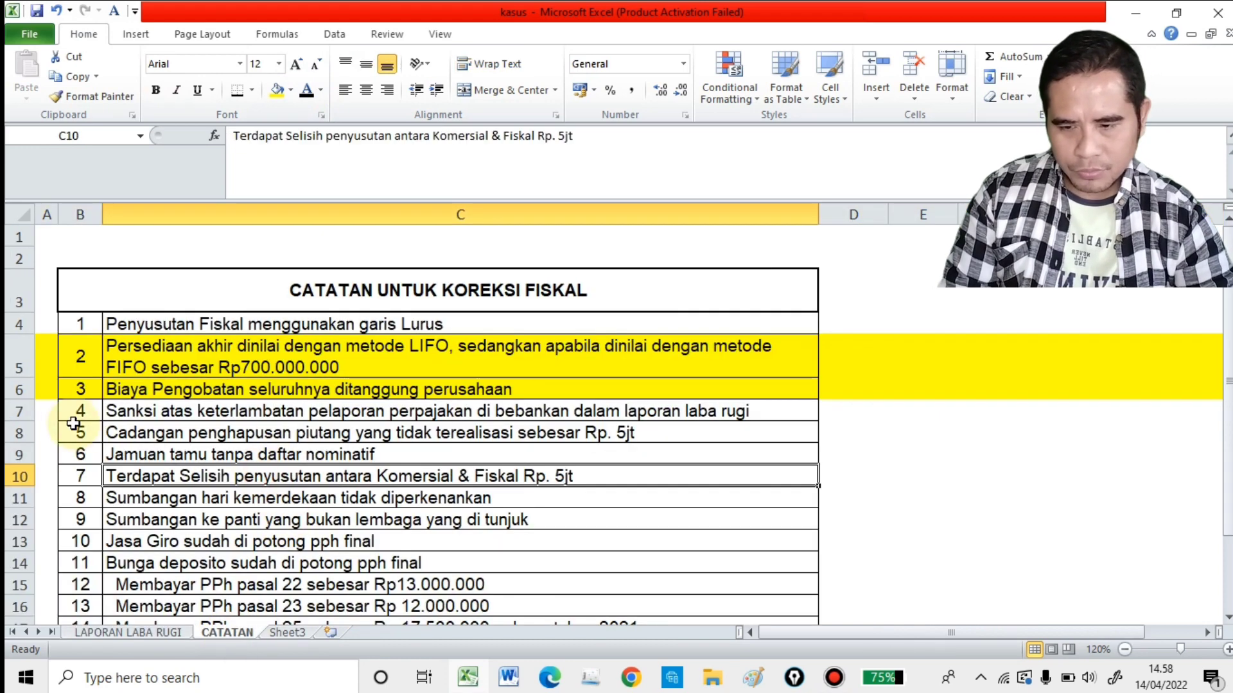
left_click_drag(26, 412, 26, 498)
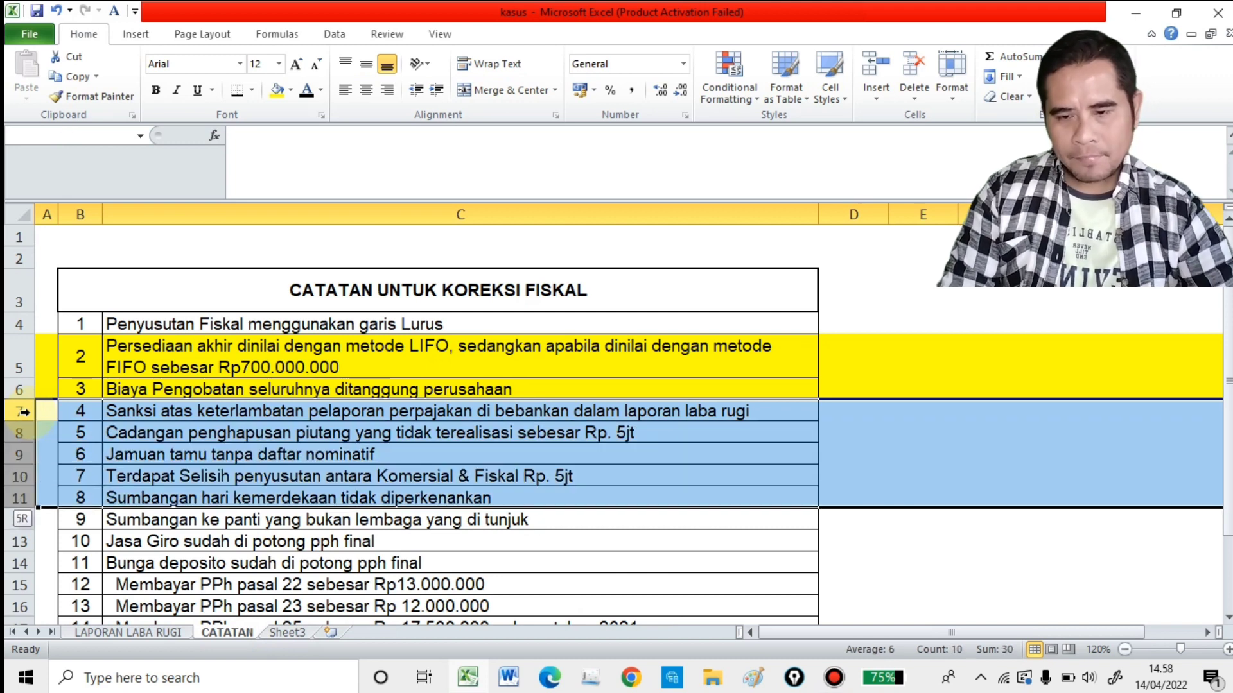
left_click(276, 90)
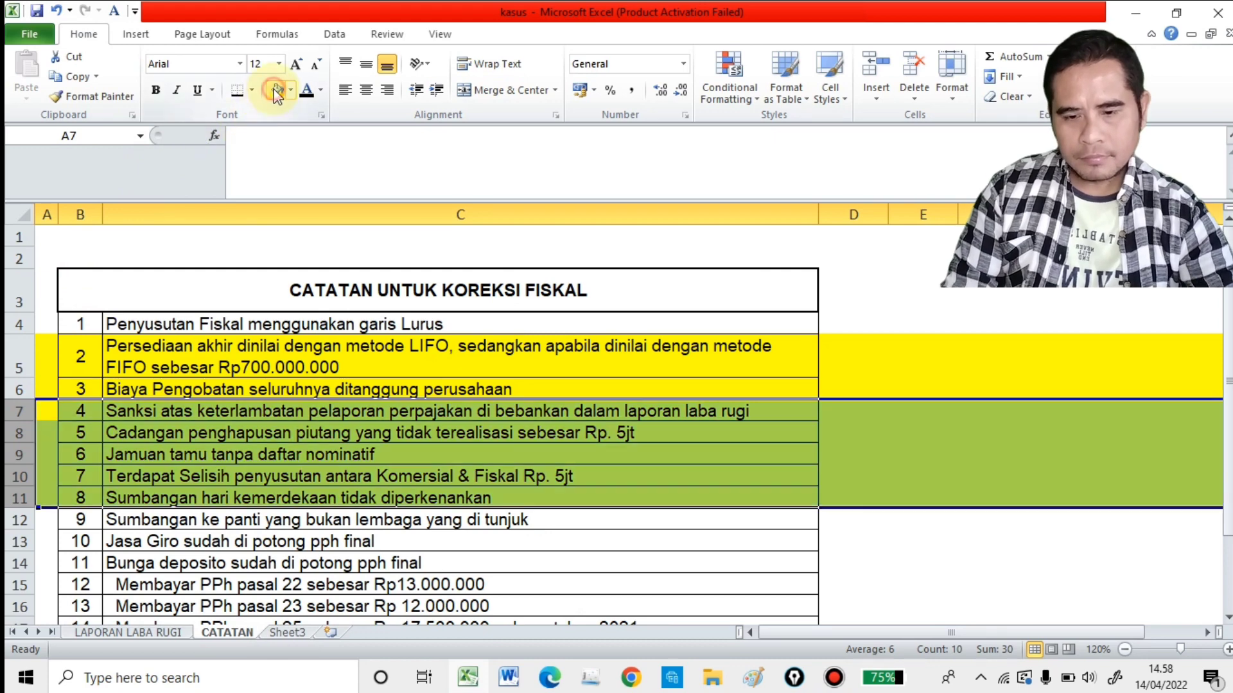
Step: Look over the CATATAN list and read note 7 in C10 on the commercial-fiscal depreciation difference
scroll(297, 512, "down", 1)
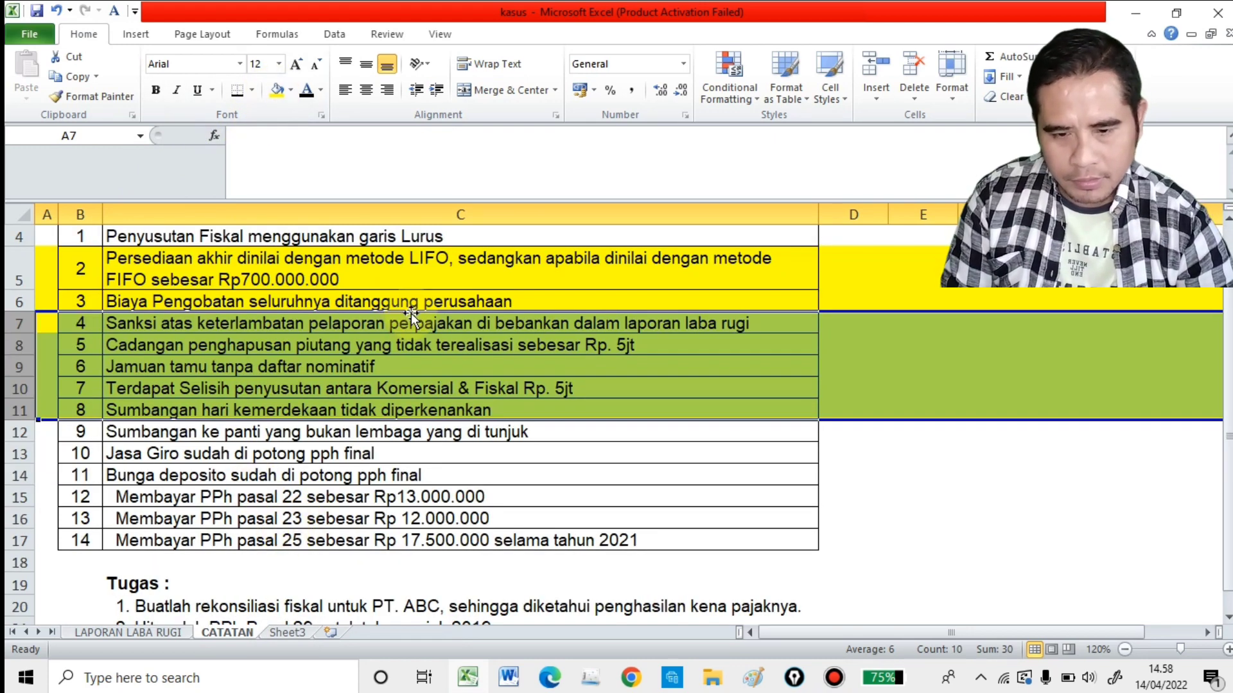
scroll(366, 380, "up", 1)
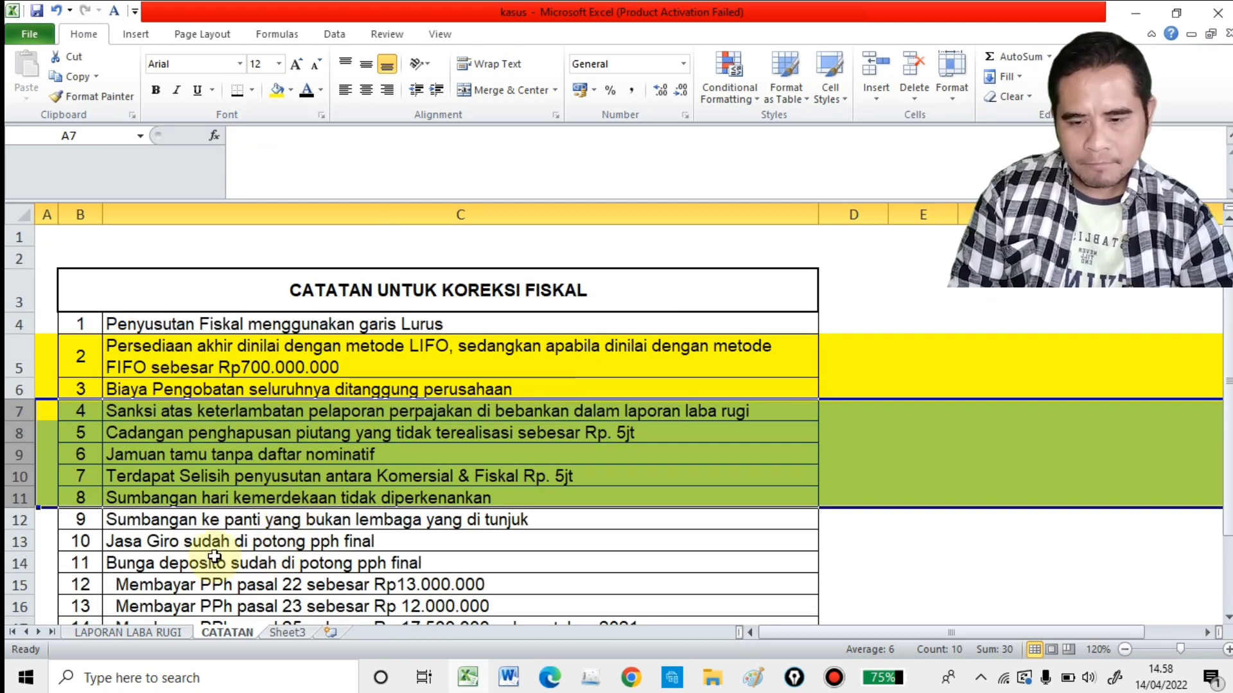
left_click(358, 476)
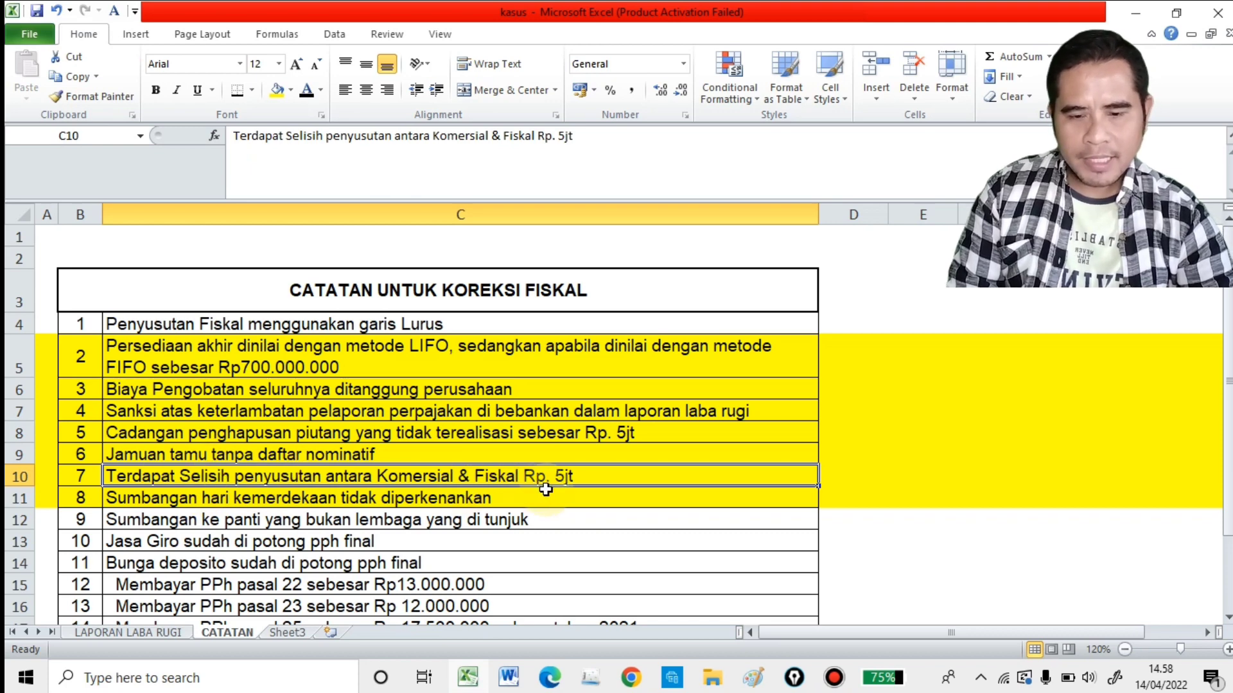
Step: On LAPORAN LABA RUGI, reveal Penyusutan Alat's positive correction in E28 with black font and check the fiscal amount's formula
left_click(167, 634)
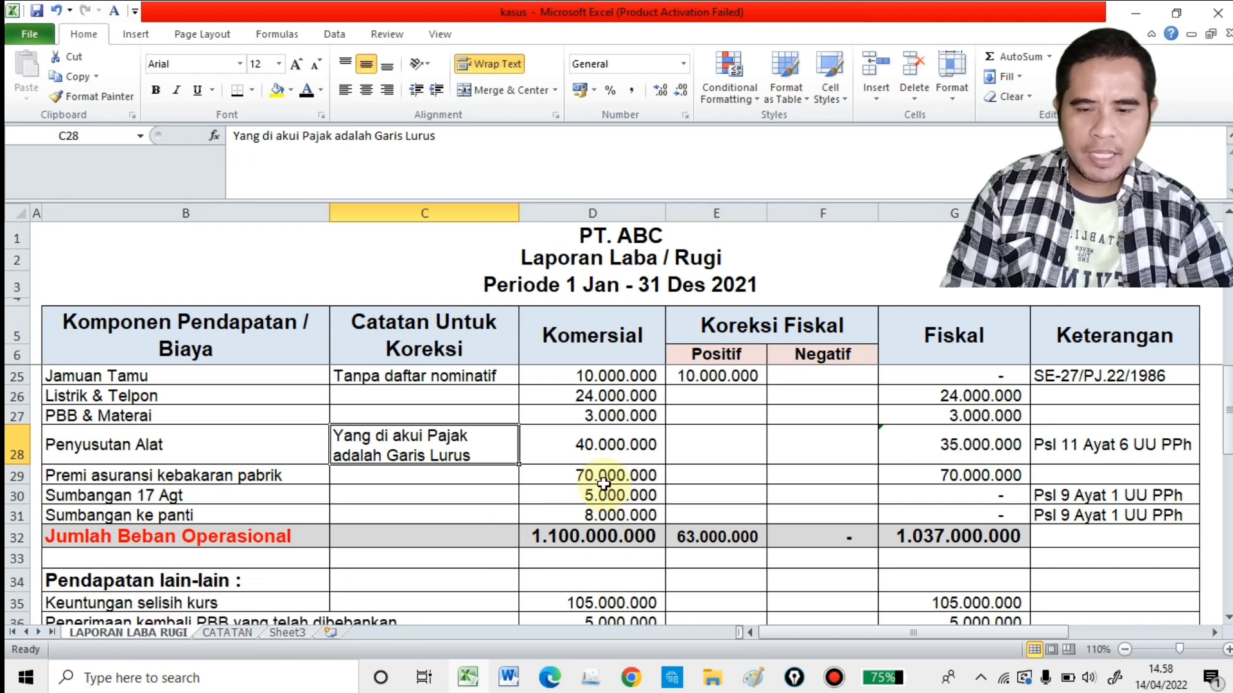
left_click(639, 455)
left_click(681, 453)
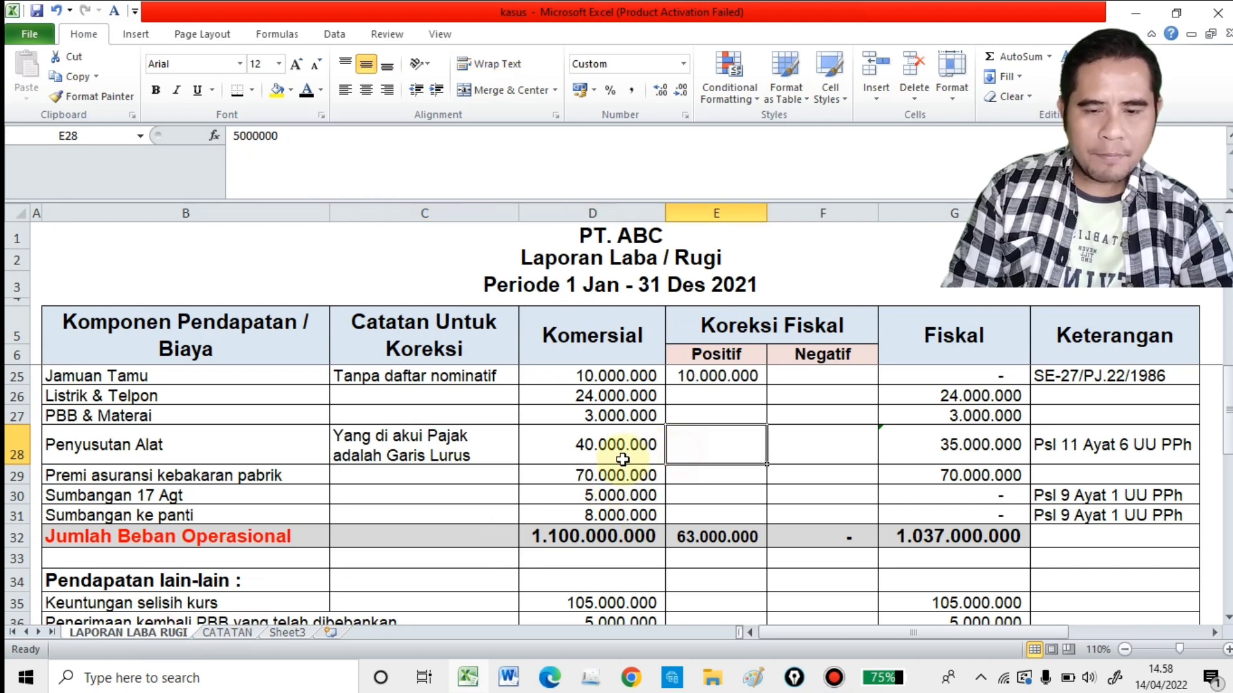
left_click(308, 94)
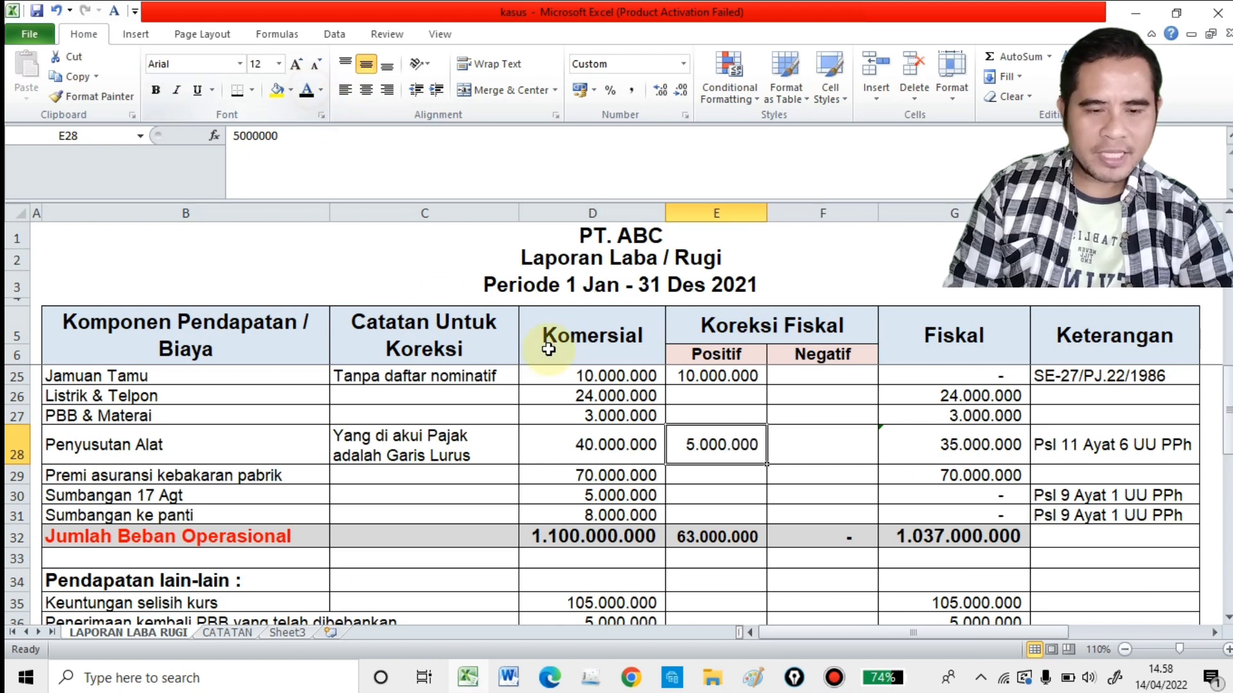
left_click(988, 459)
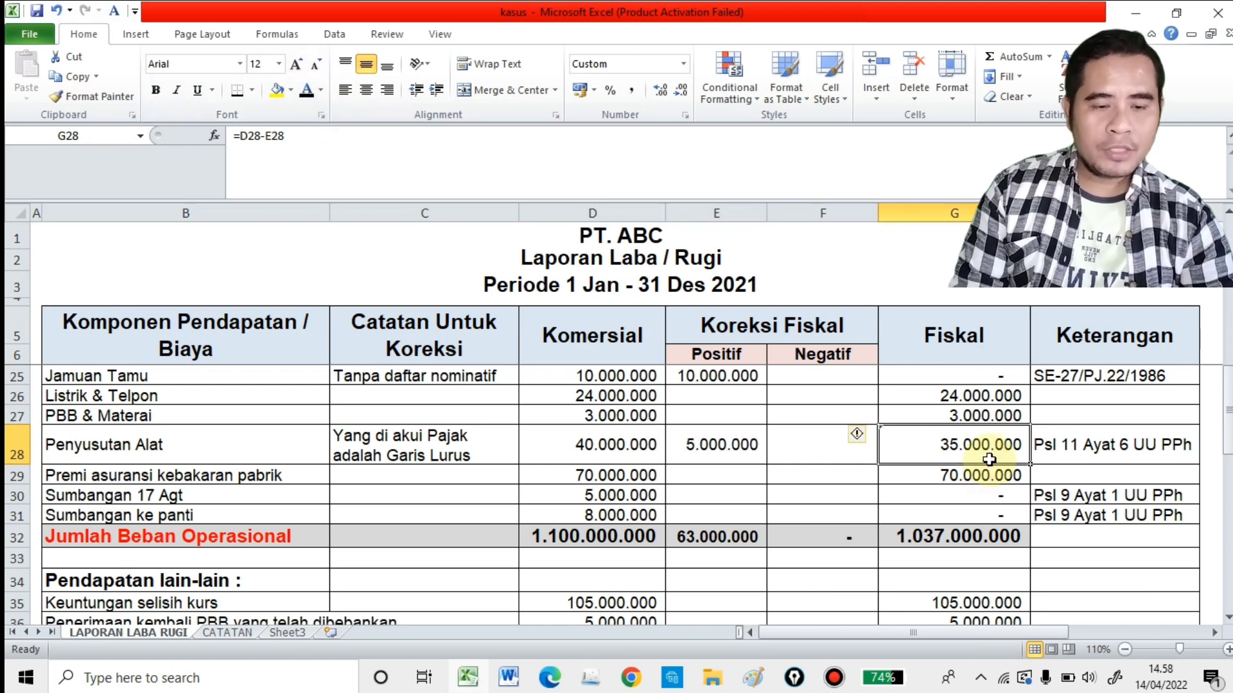
Step: Check Penyusutan Alat's legal basis in H28, then read CATATAN notes 8 and 9 on the donations before returning to LAPORAN LABA RUGI
left_click(1066, 445)
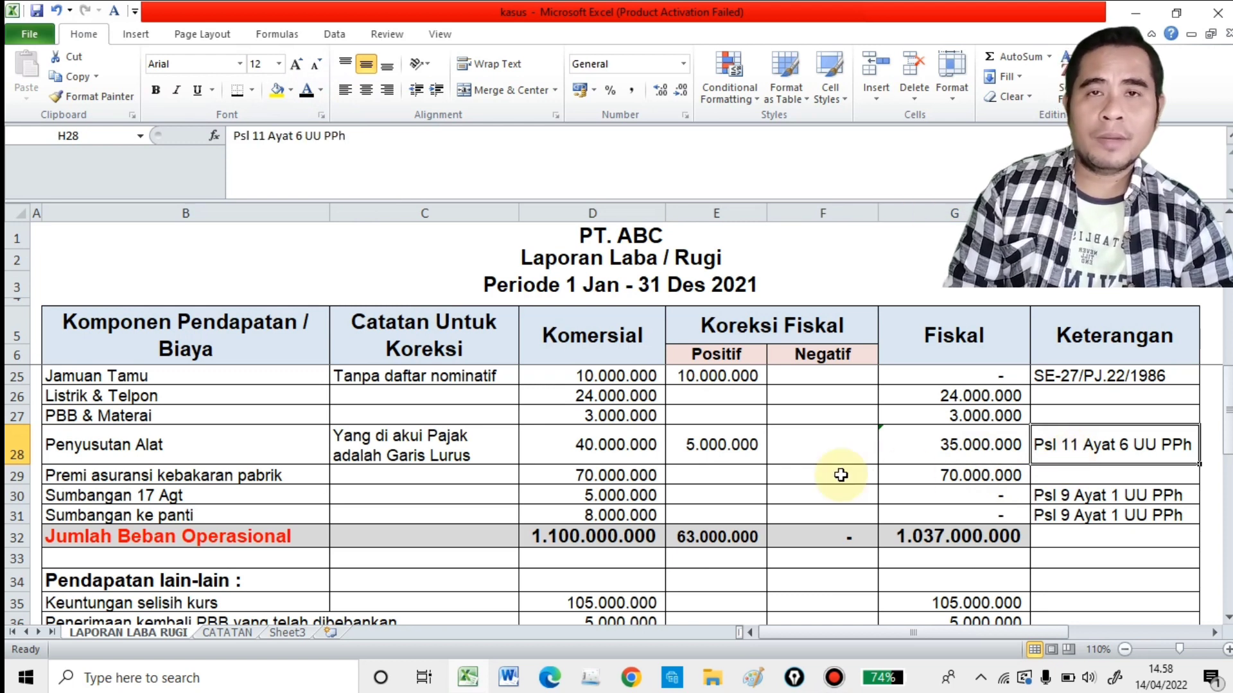
left_click(490, 486)
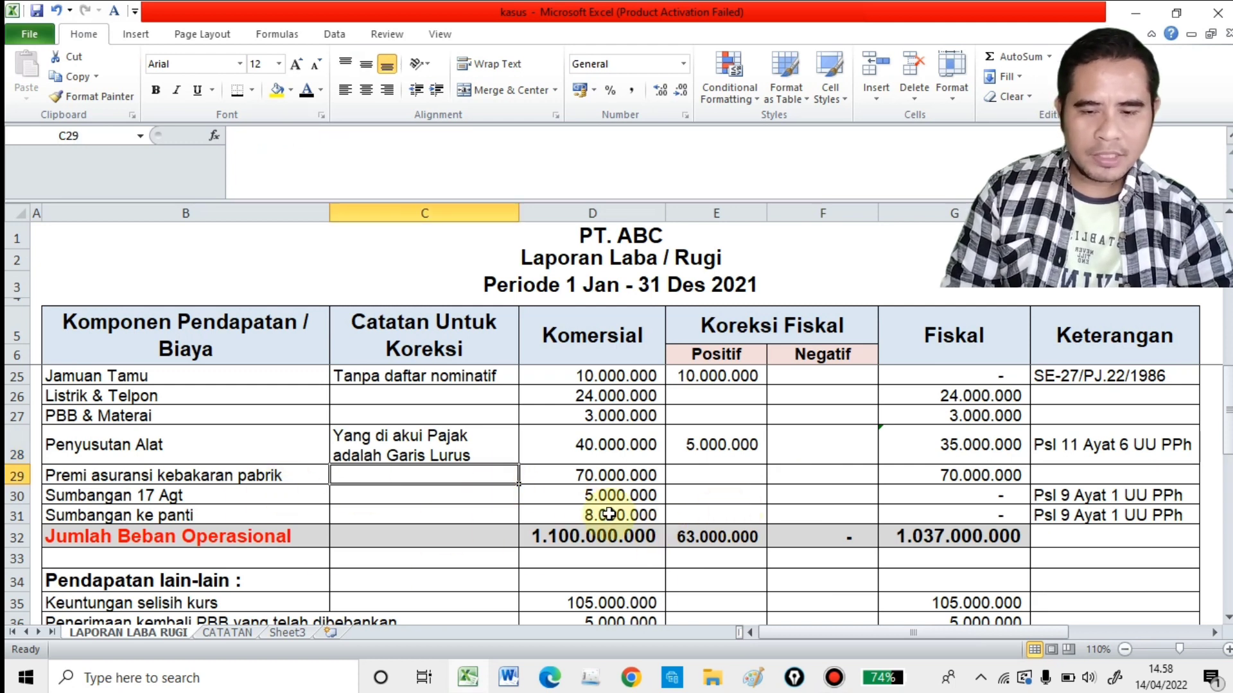
left_click(450, 494)
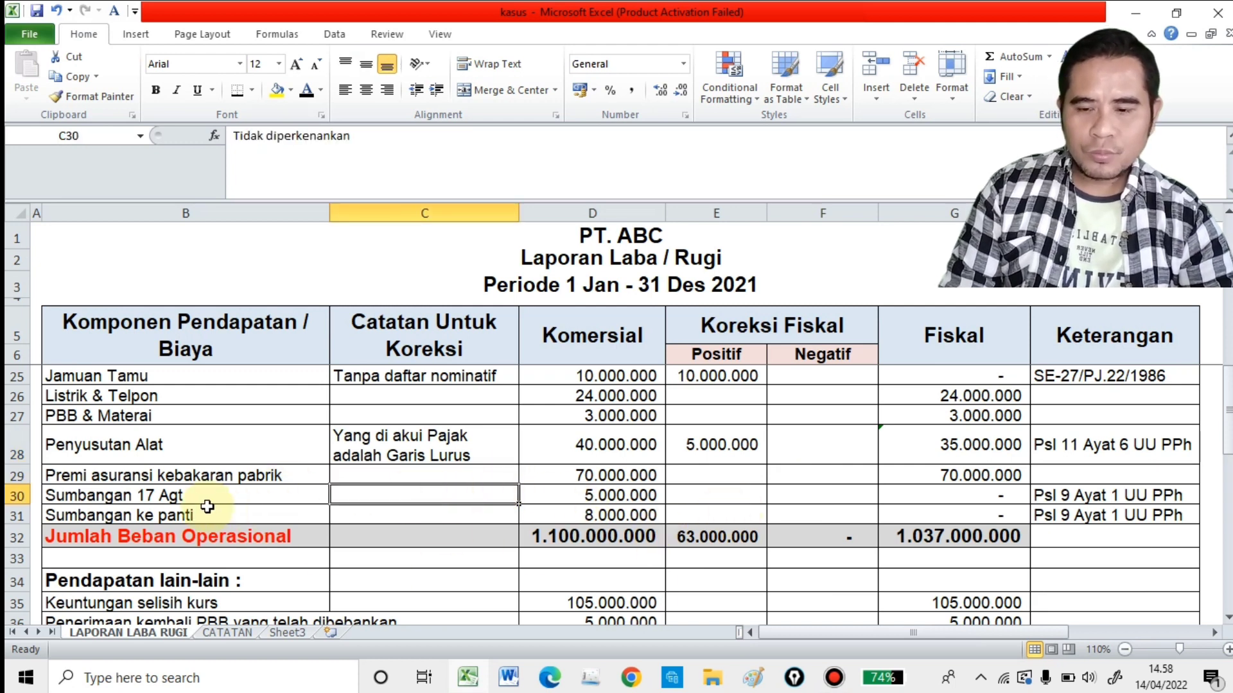
left_click(244, 633)
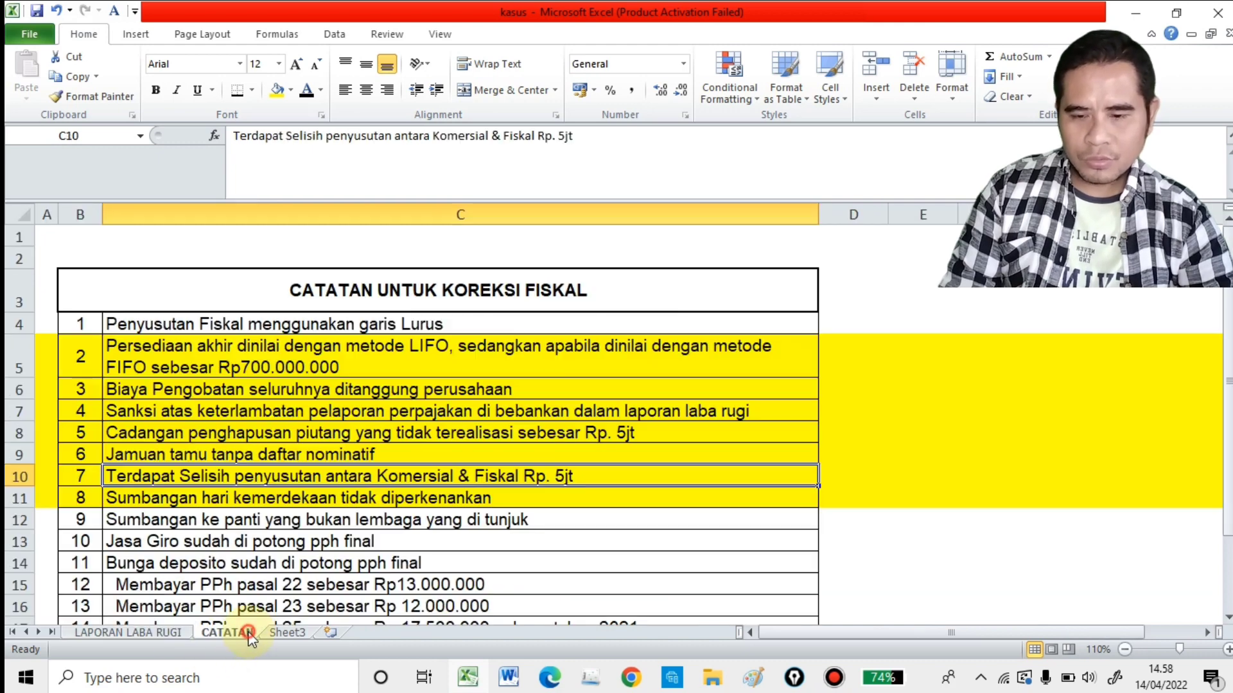
left_click(263, 521)
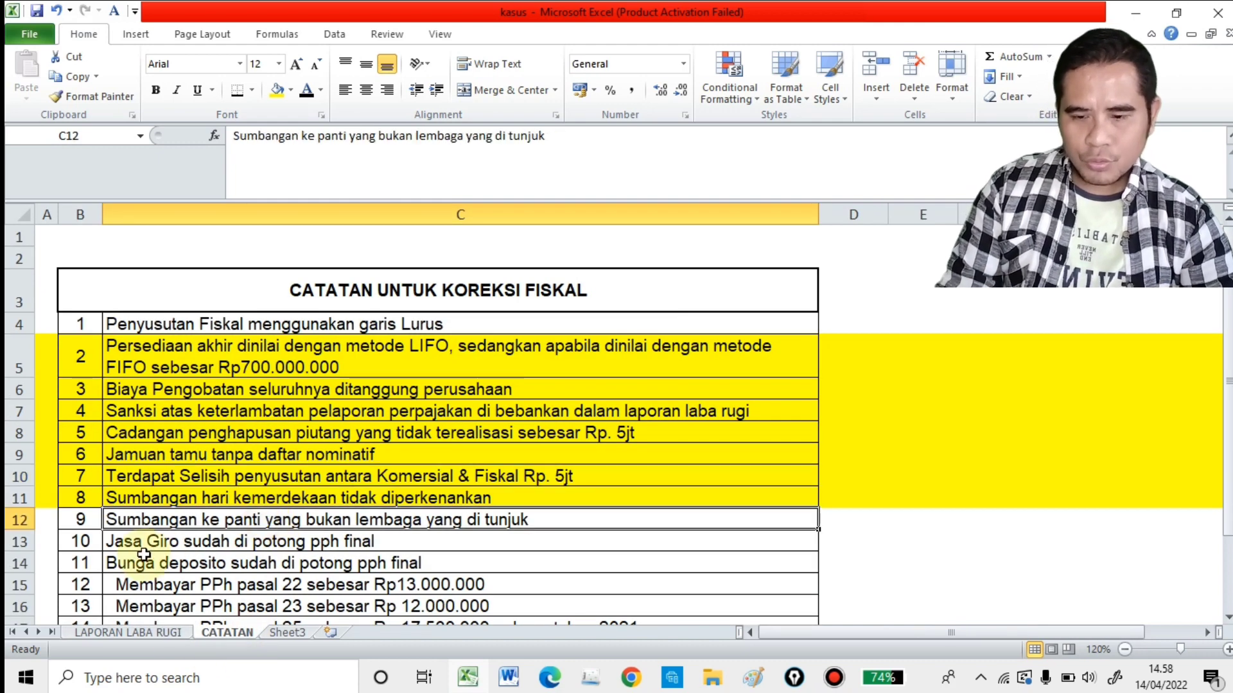
left_click(158, 505)
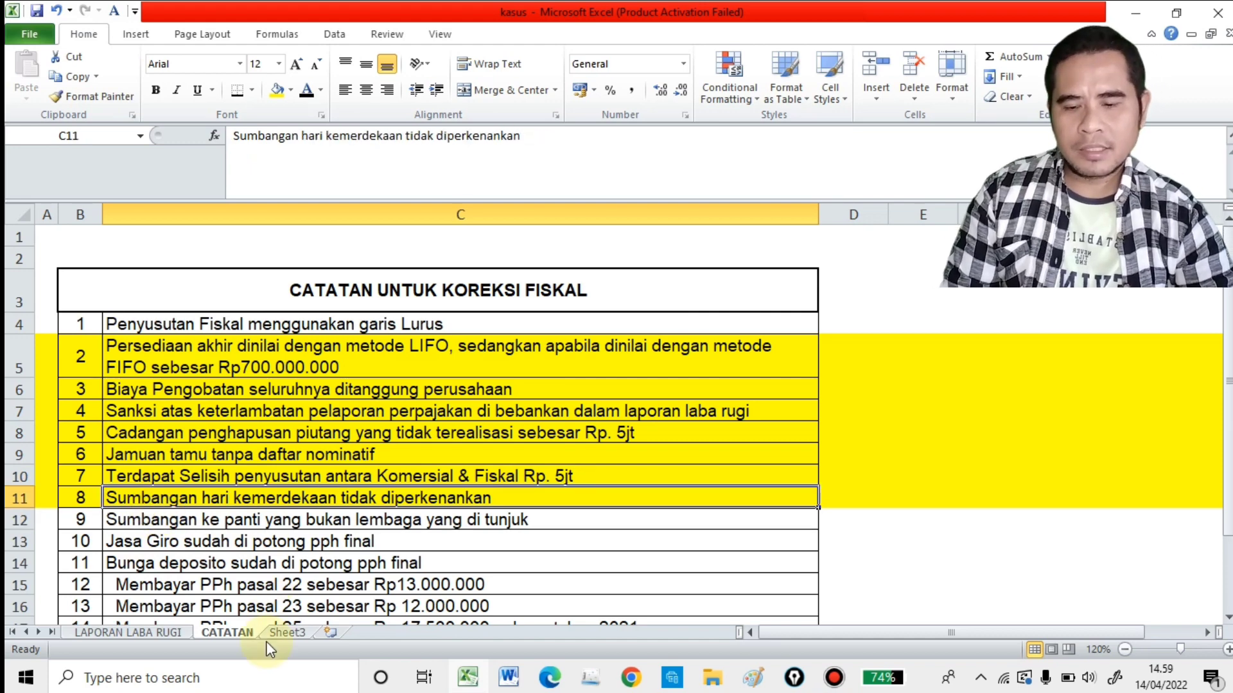
left_click(191, 633)
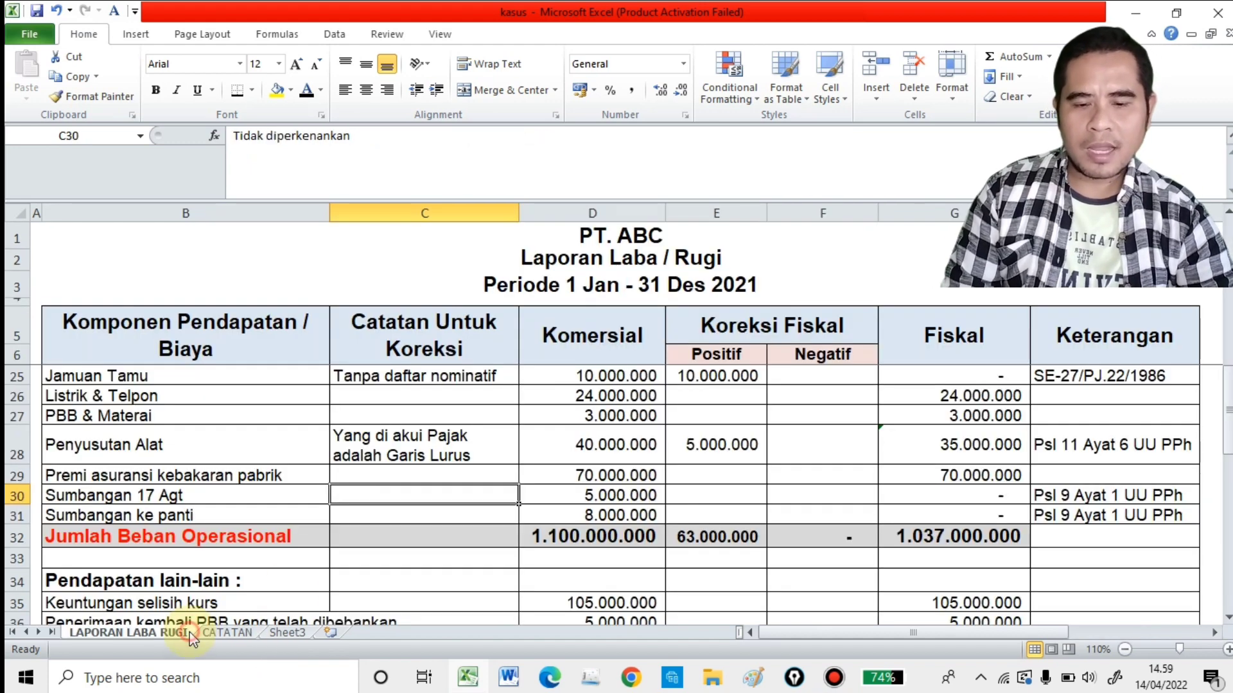
Step: Reveal Sumbangan 17 Agt's positive correction of 5.000.000 in E30 and its note "Tidak diperkenankan" in C30 with black font
left_click(611, 502)
left_click(680, 501)
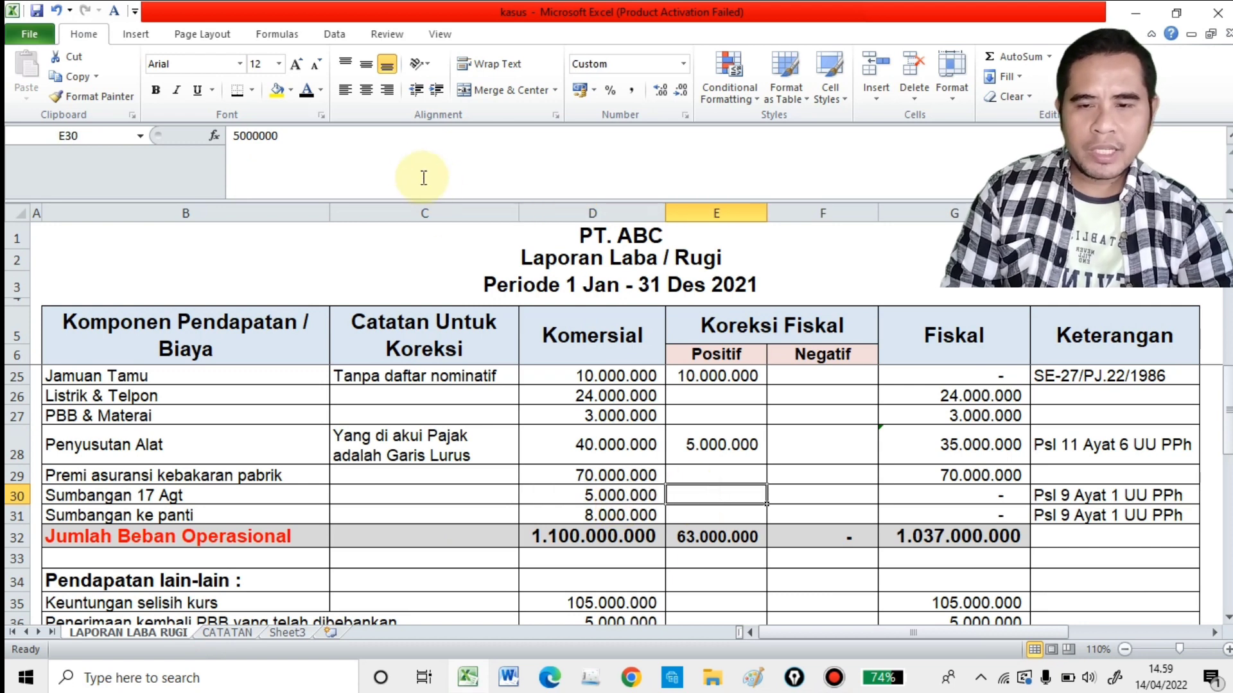
left_click(308, 91)
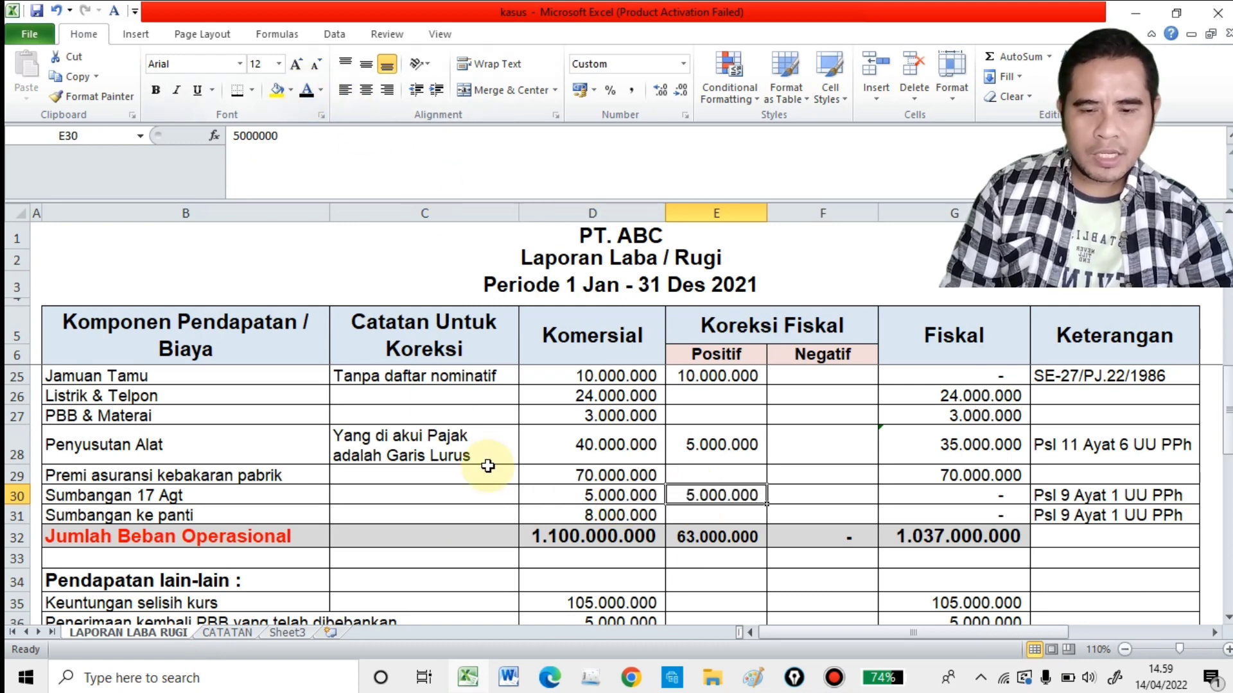
left_click(497, 498)
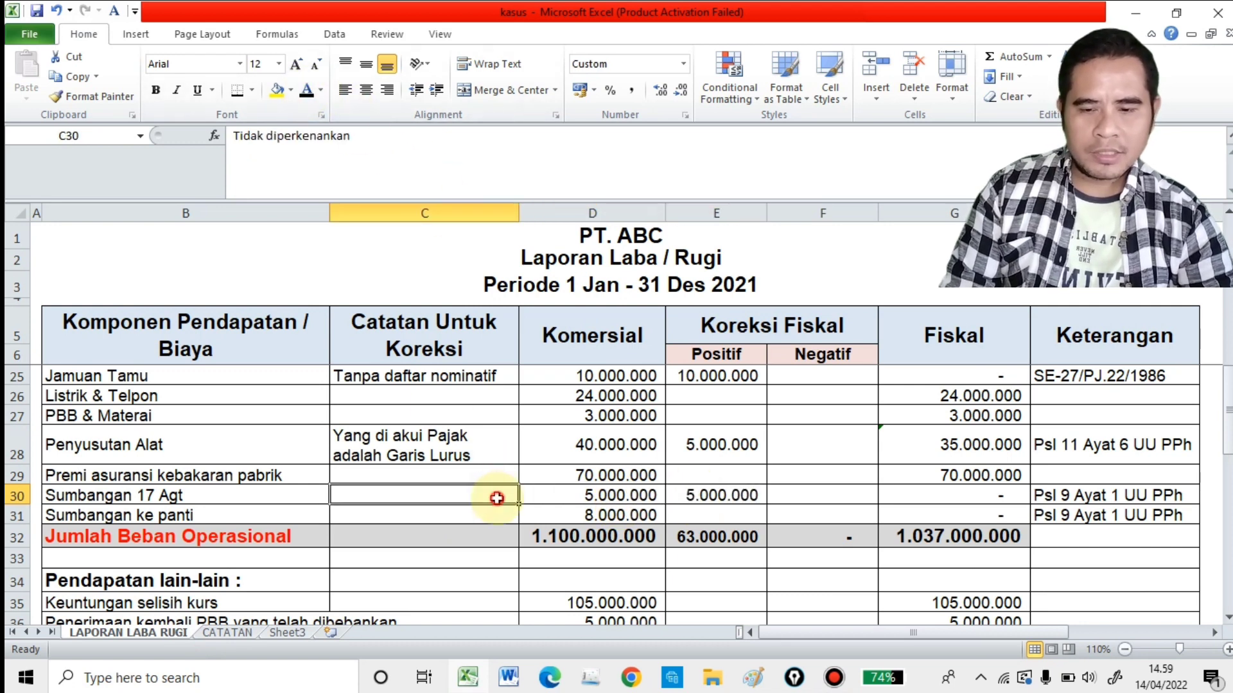
left_click(307, 92)
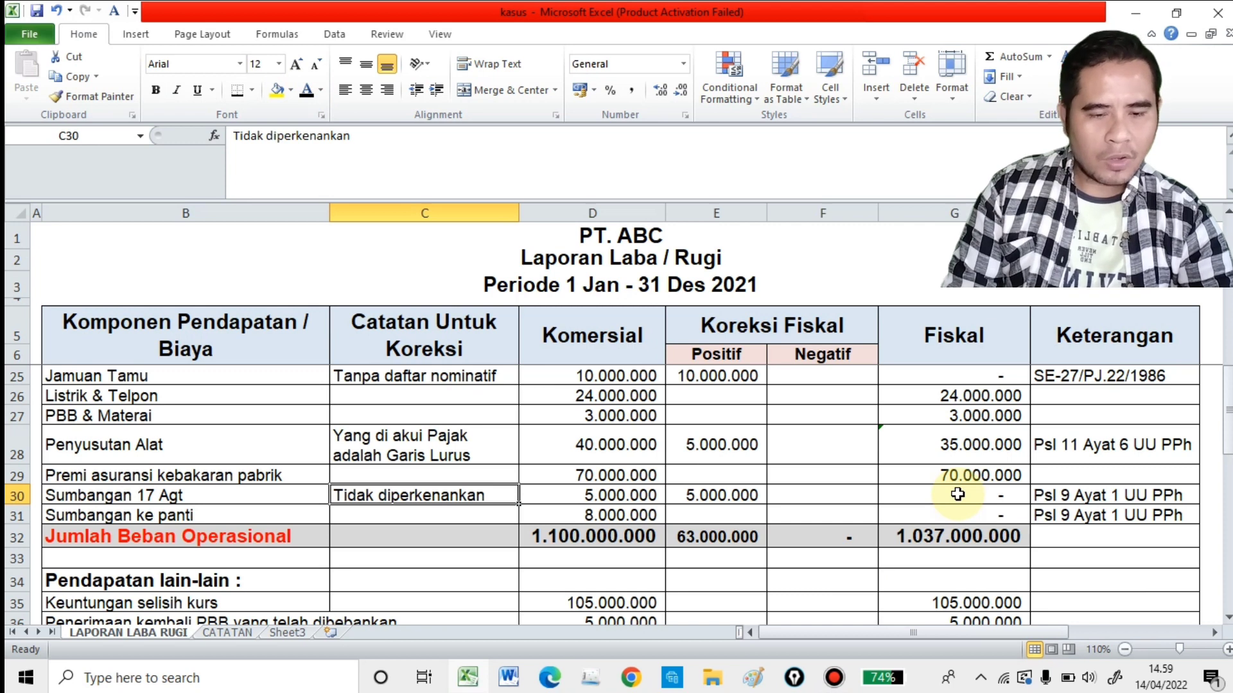
Step: Reveal Sumbangan ke panti's note "Tidak diperkenankan" in C31 and its positive correction of 8.000.000 in E31 with black font
left_click(380, 517)
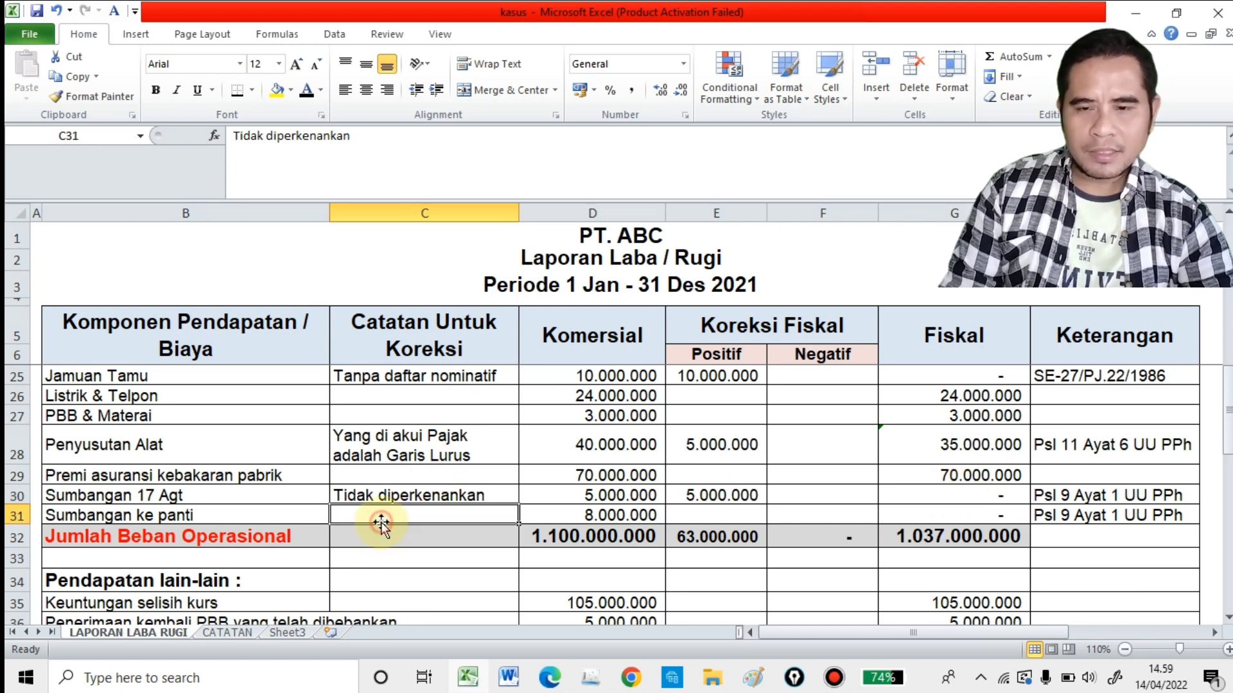
left_click(307, 93)
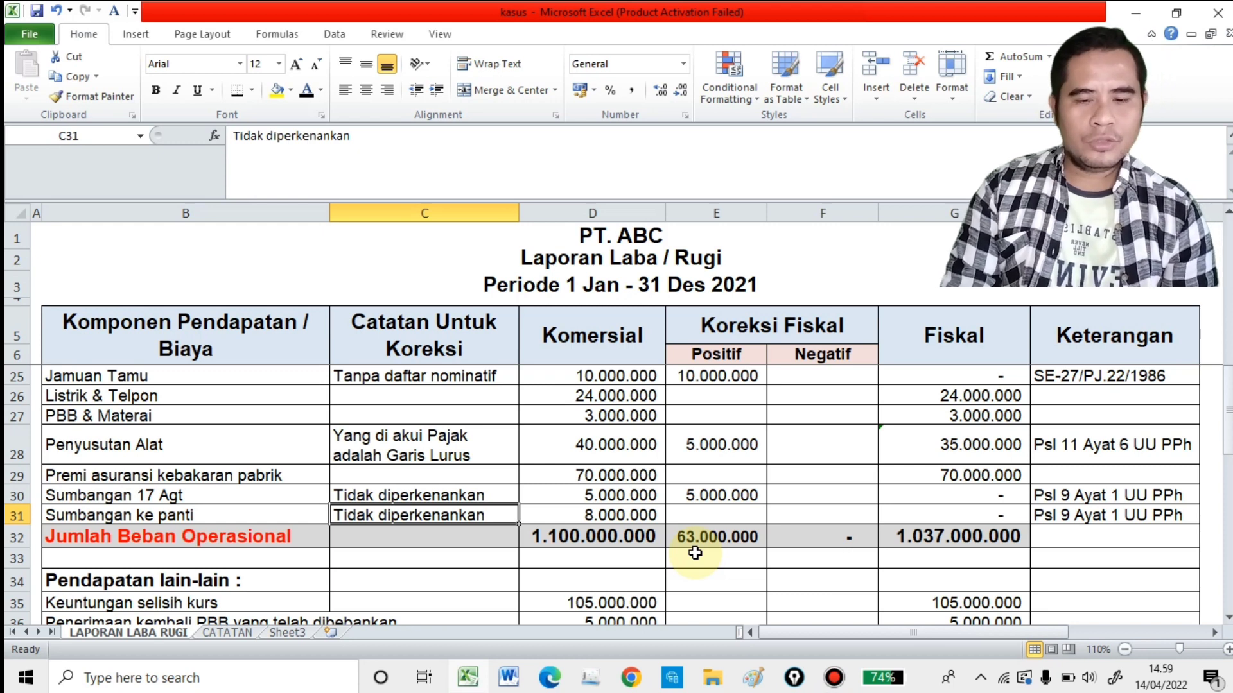
key("Right")
key("Right")
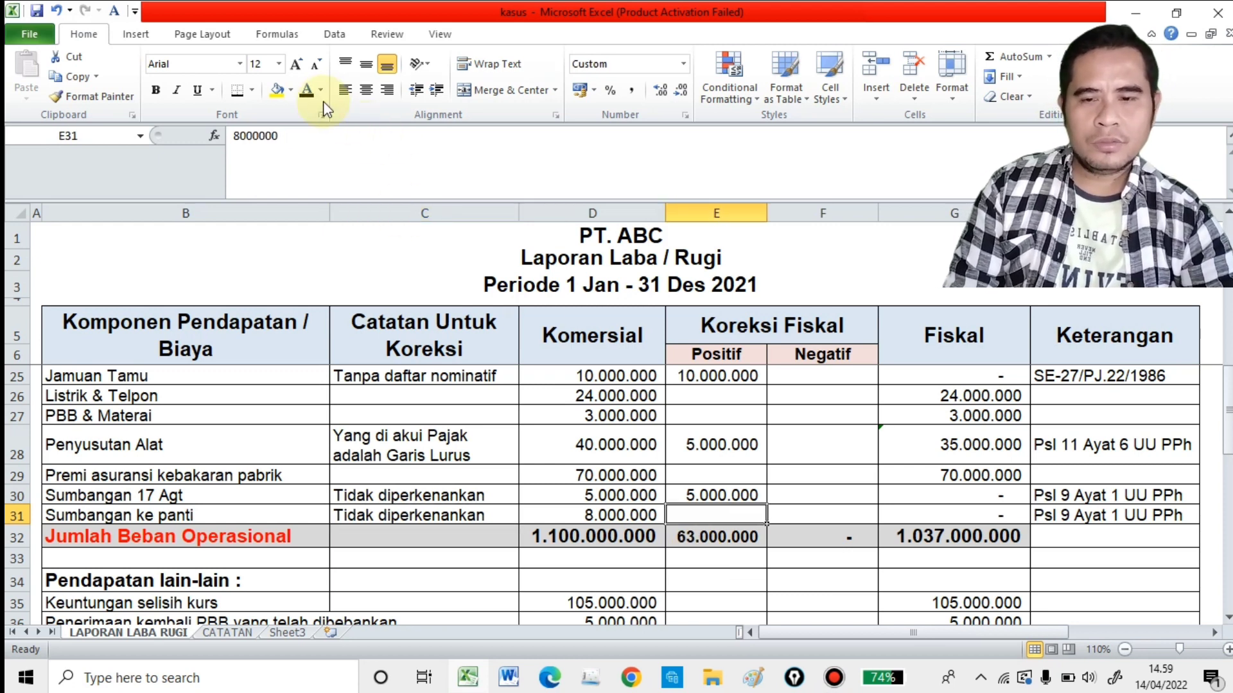
left_click(307, 93)
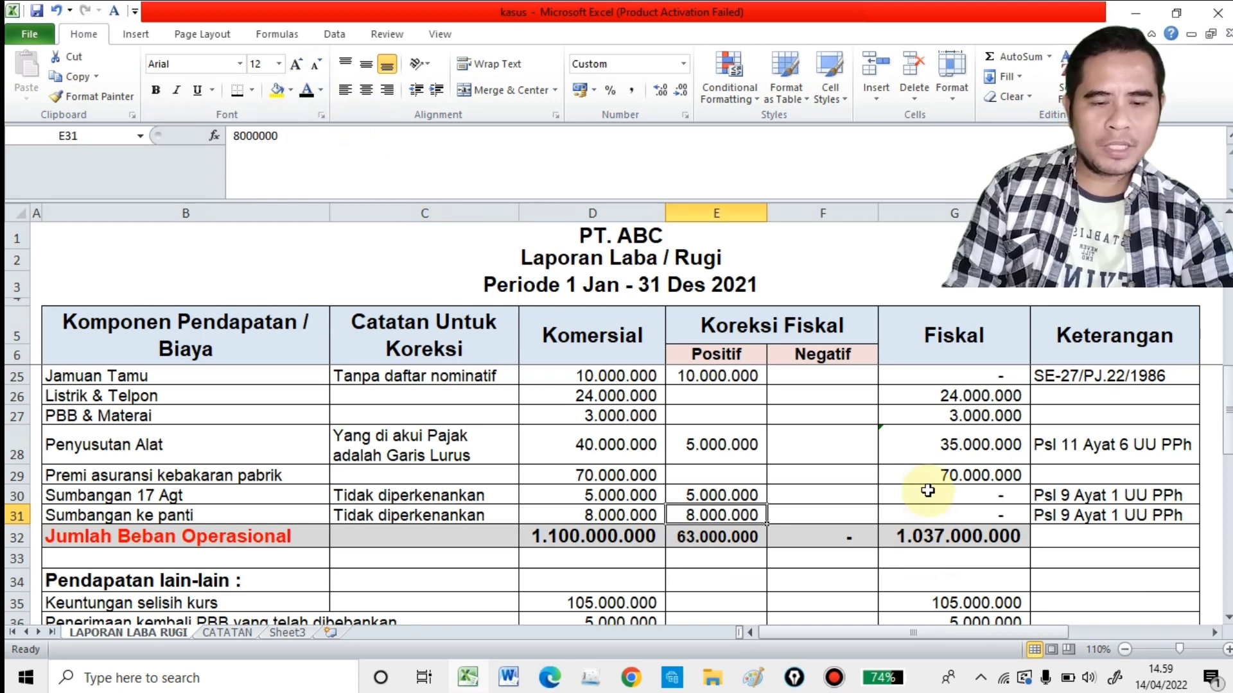
Step: Check Sumbangan ke panti's fiscal formula and legal basis, then review the commercial and fiscal totals of Jumlah Beban Operasional in row 32
left_click(929, 513)
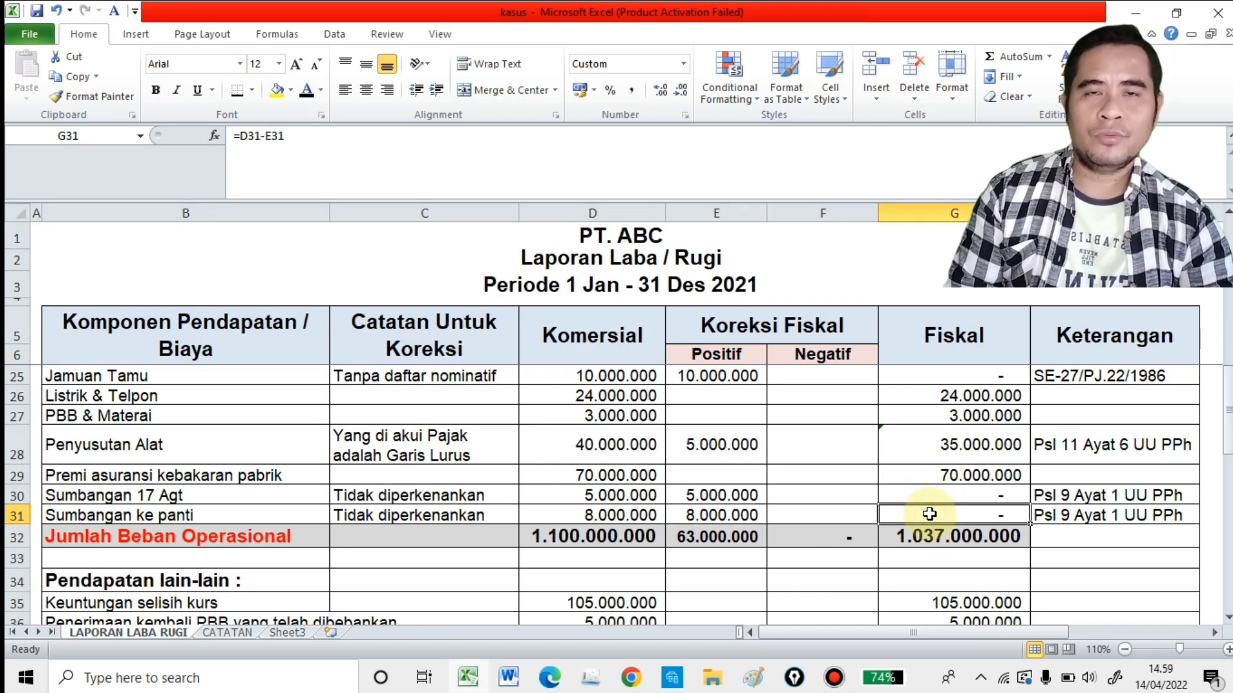
left_click(1055, 521)
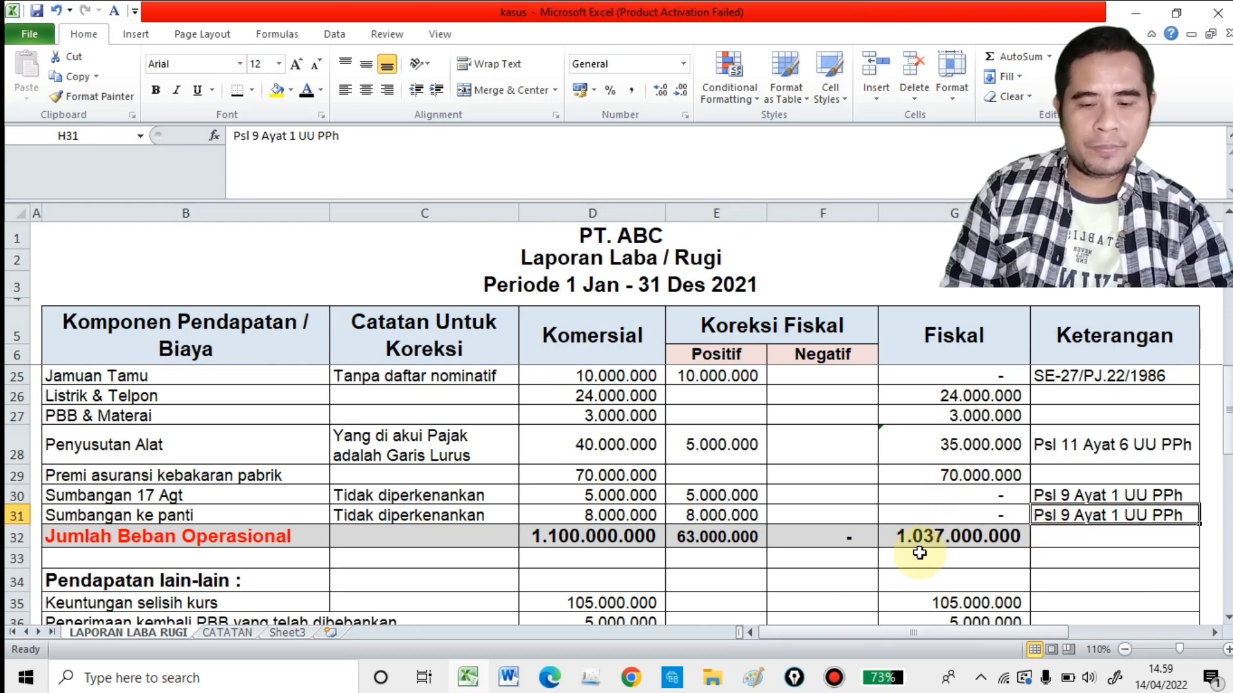
scroll(924, 543, "down", 1)
left_click(248, 477)
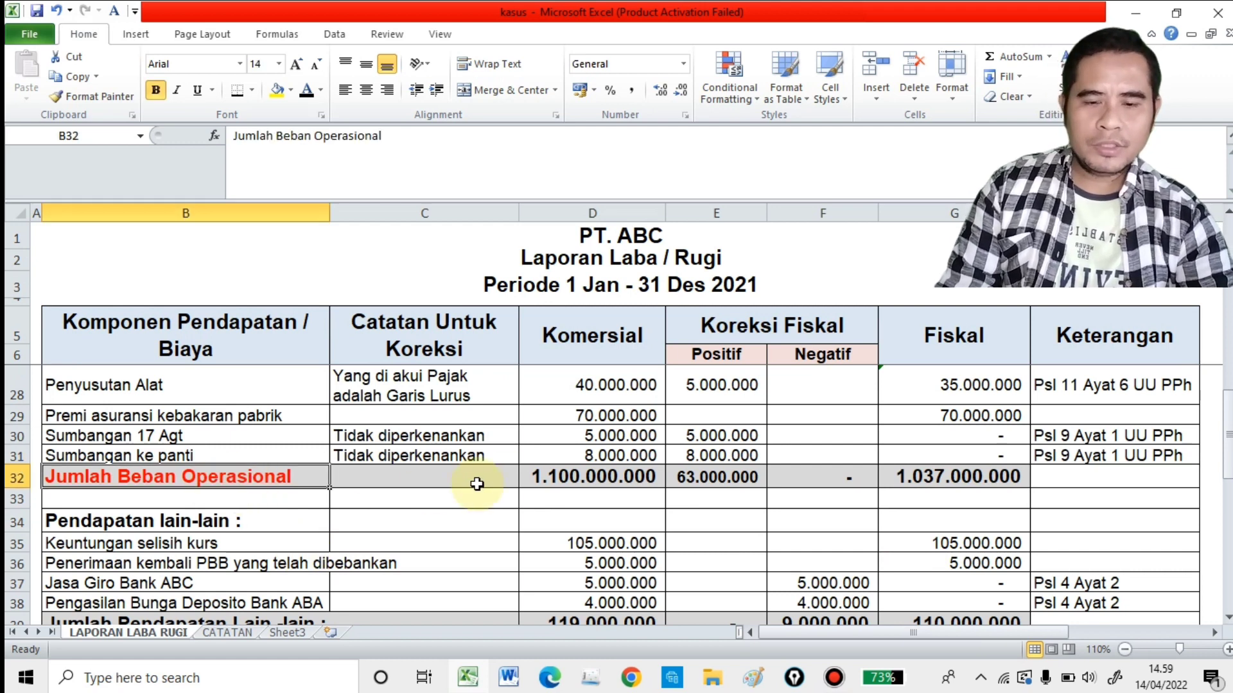
left_click(564, 487)
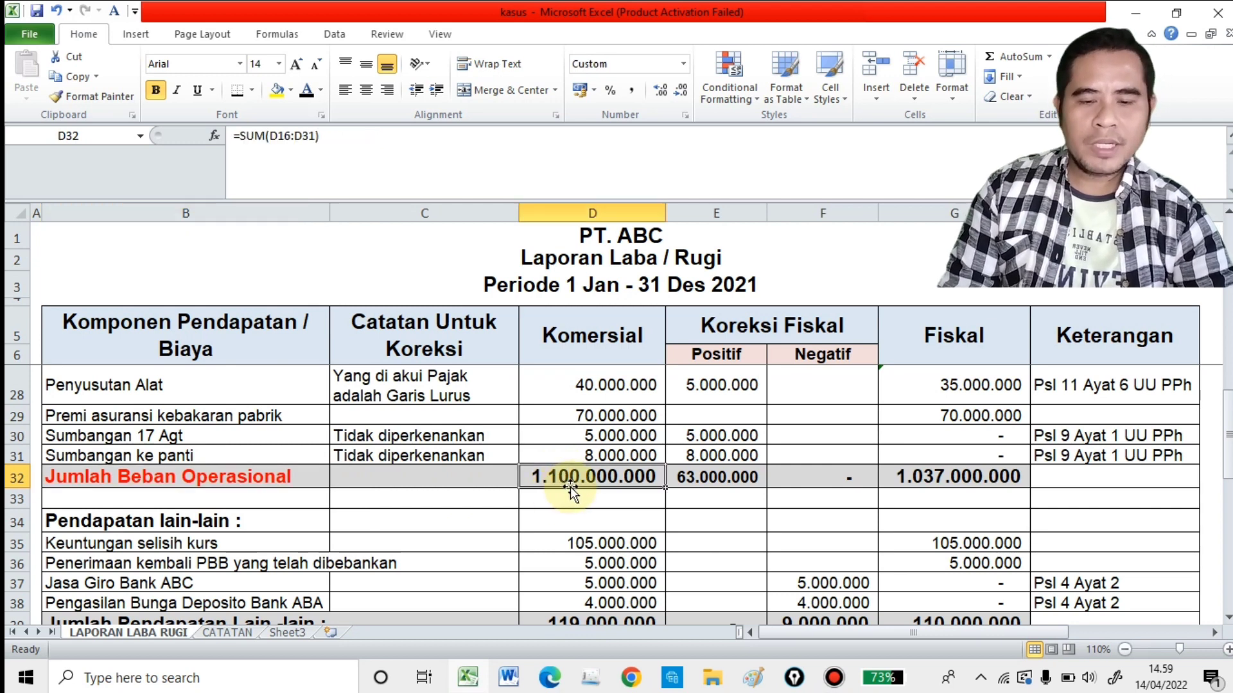
left_click(940, 481)
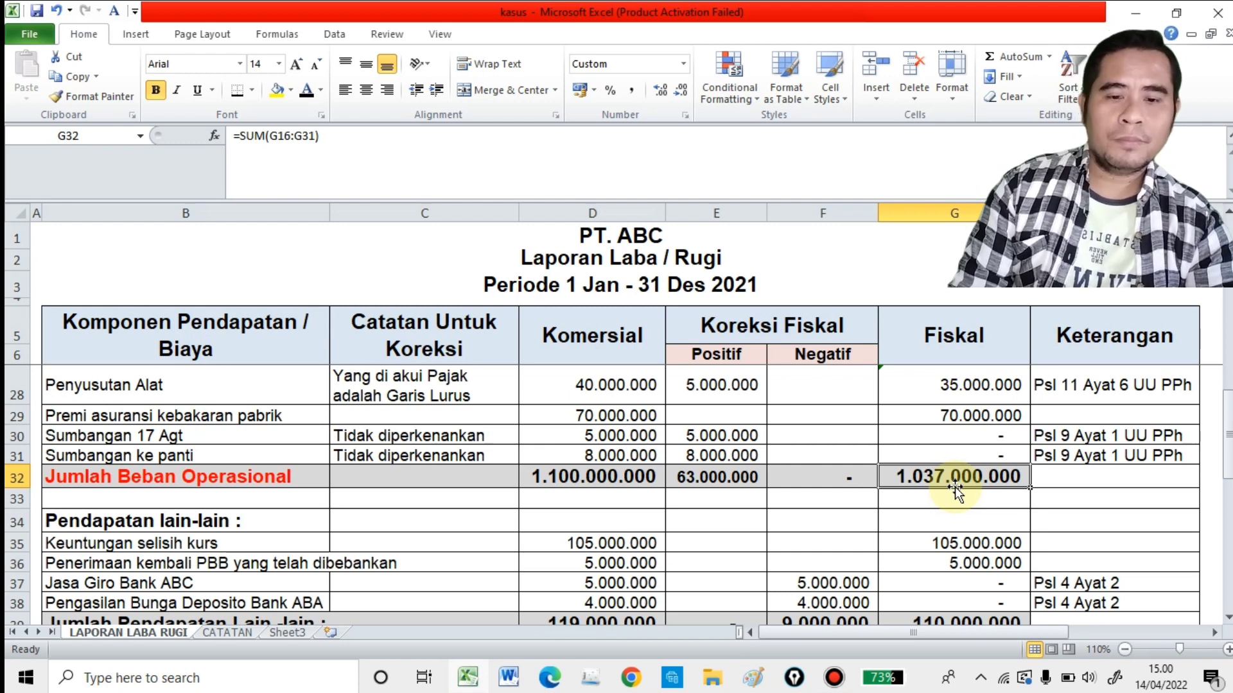
Step: Under Pendapatan lain-lain, review the amounts for Keuntungan selisih kurs in row 35 and Penerimaan kembali PBB in row 36
scroll(822, 498, "down", 2)
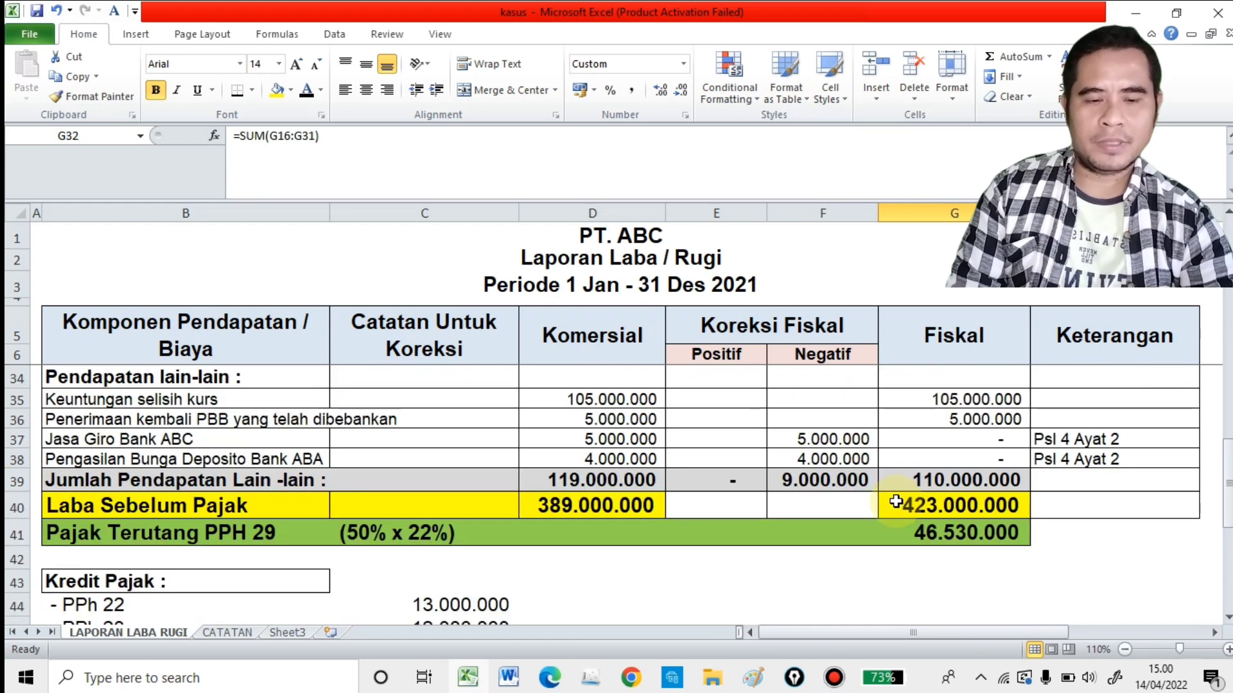
scroll(899, 505, "up", 1)
left_click(77, 442)
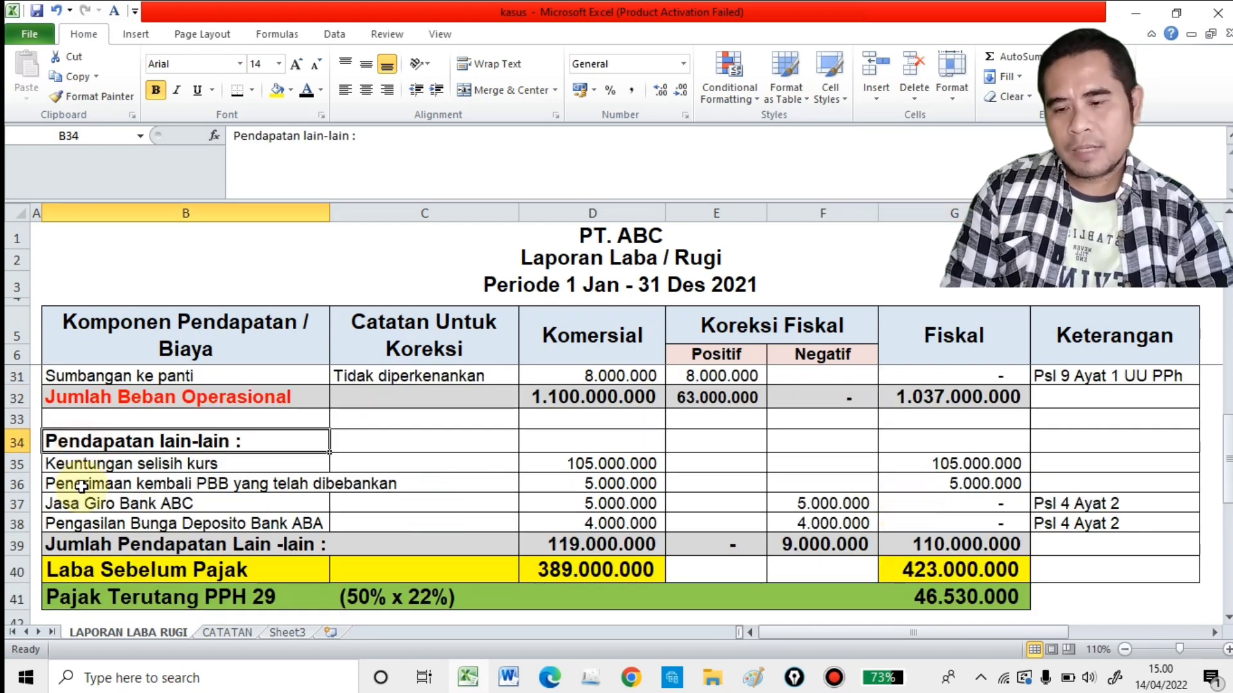
left_click(84, 462)
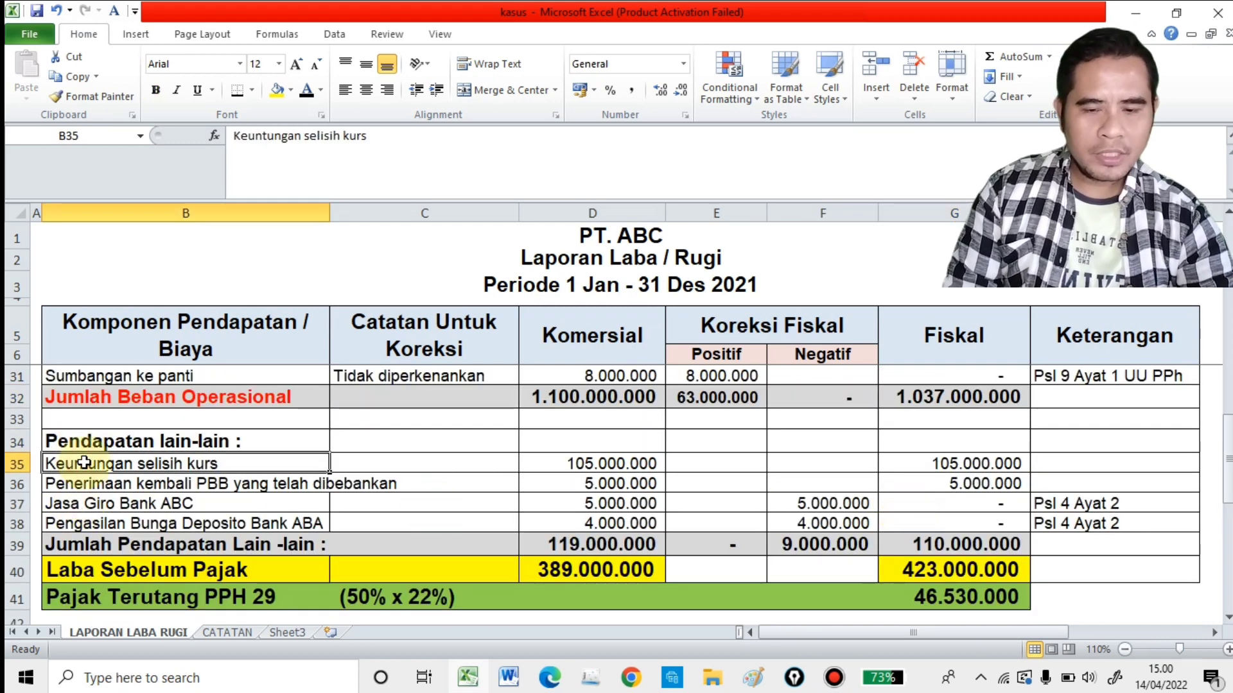
left_click(651, 465)
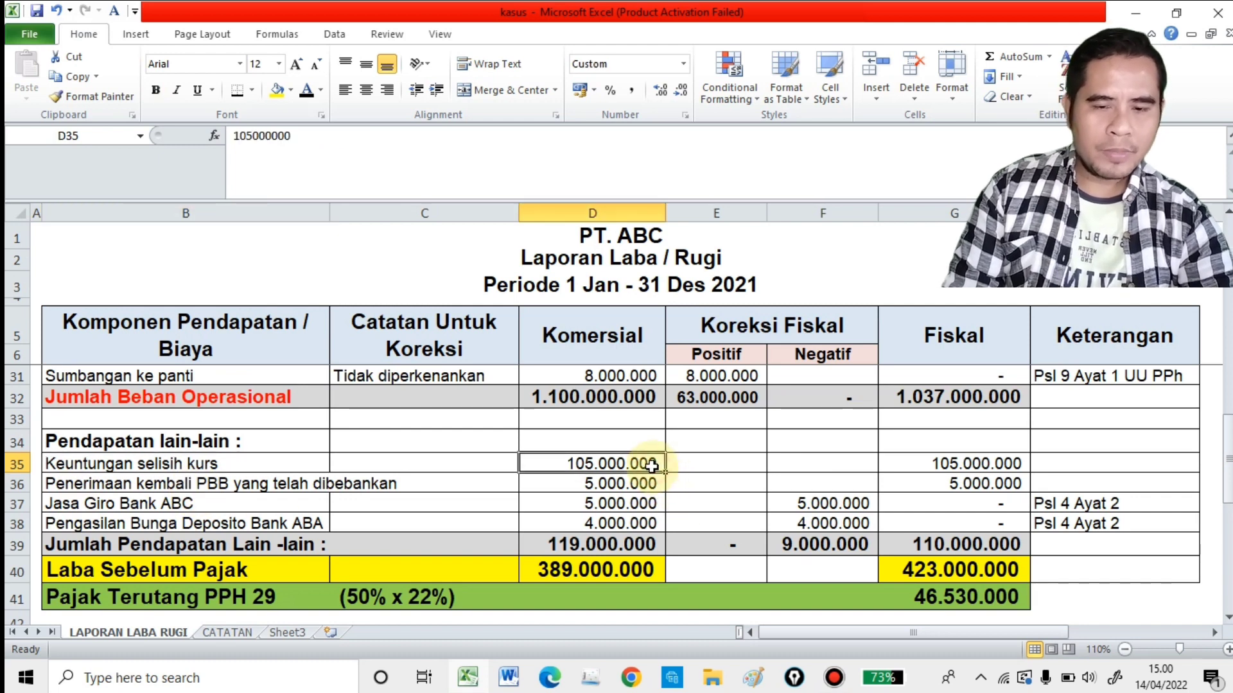
left_click(981, 463)
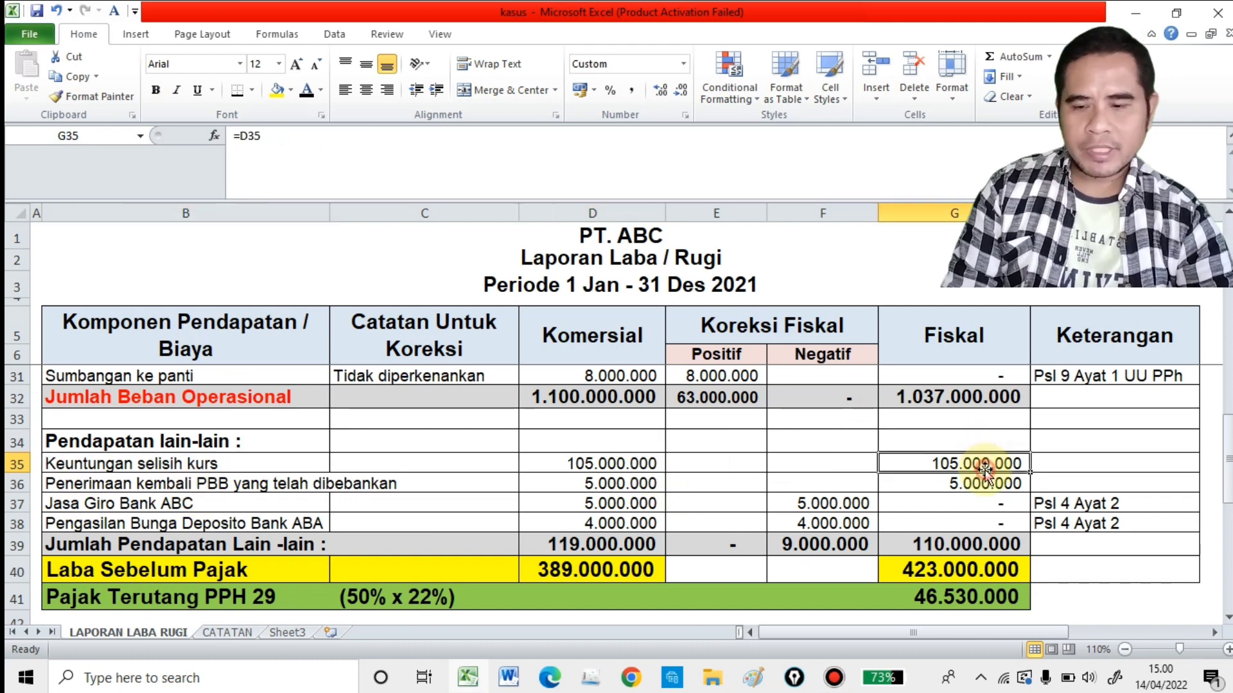
left_click(124, 484)
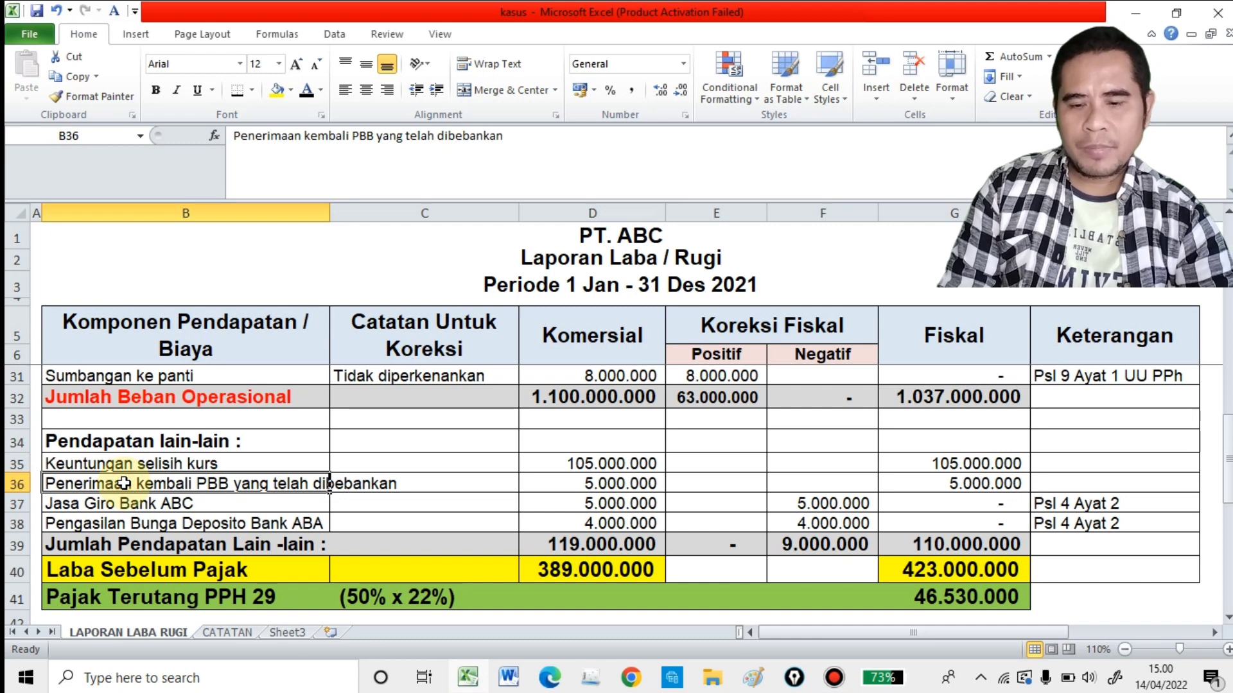
left_click(633, 488)
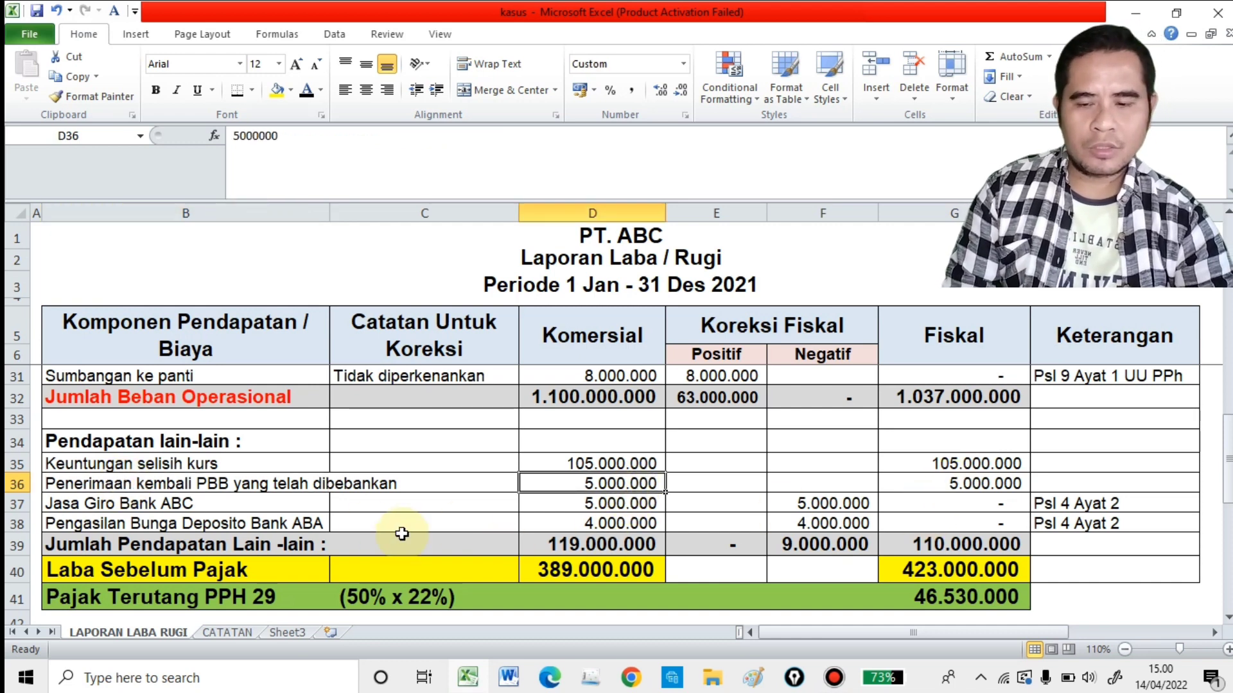
Step: Compare Jasa Giro Bank ABC's amount, negative correction and legal basis with the CATATAN notes, and examine the Bunga Deposito commercial amount in row 38
left_click(276, 504)
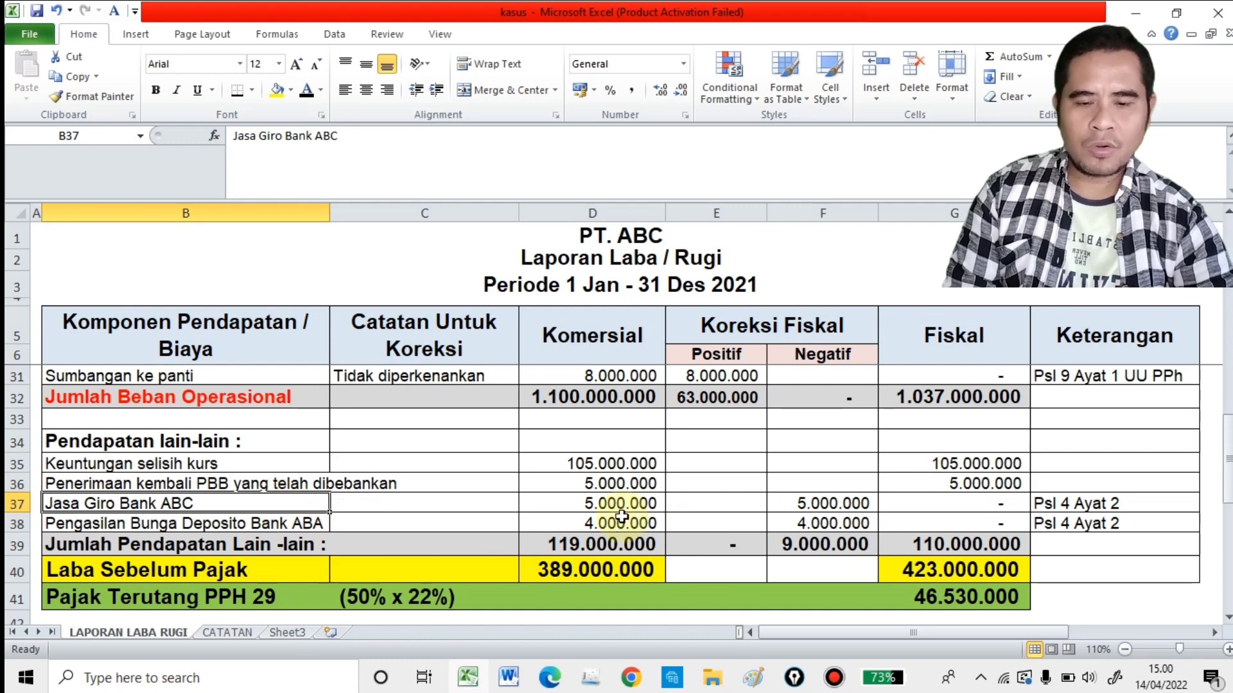
left_click(218, 633)
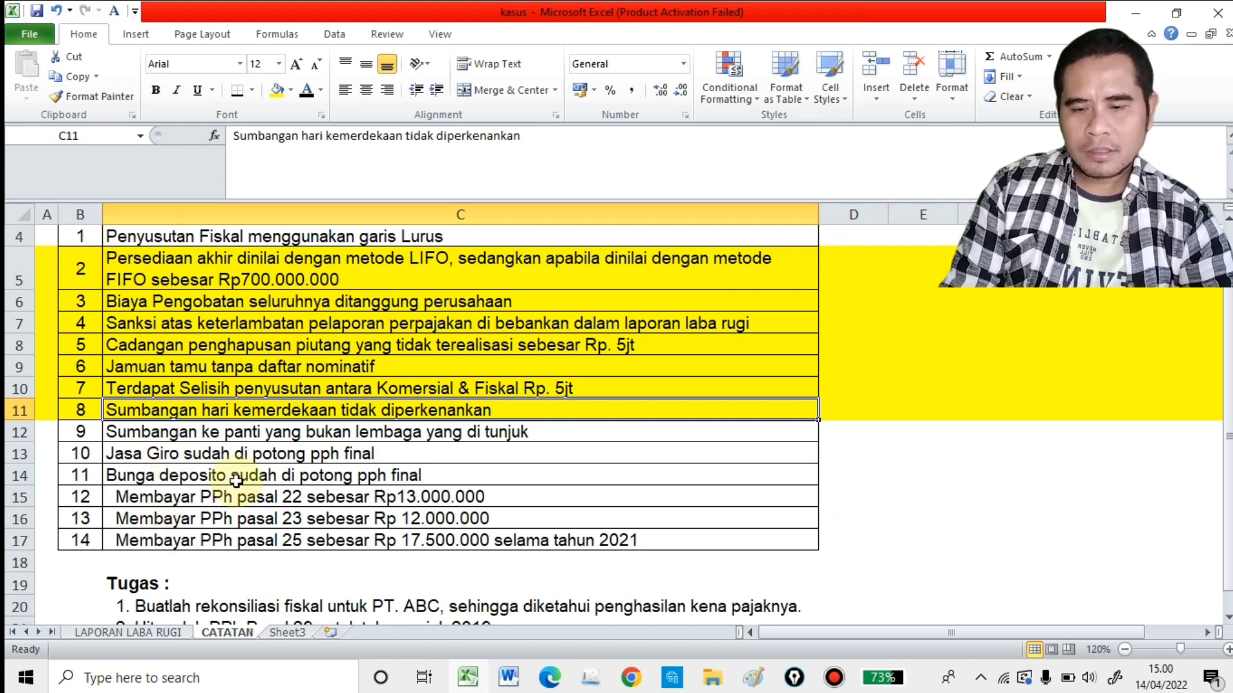
left_click(162, 633)
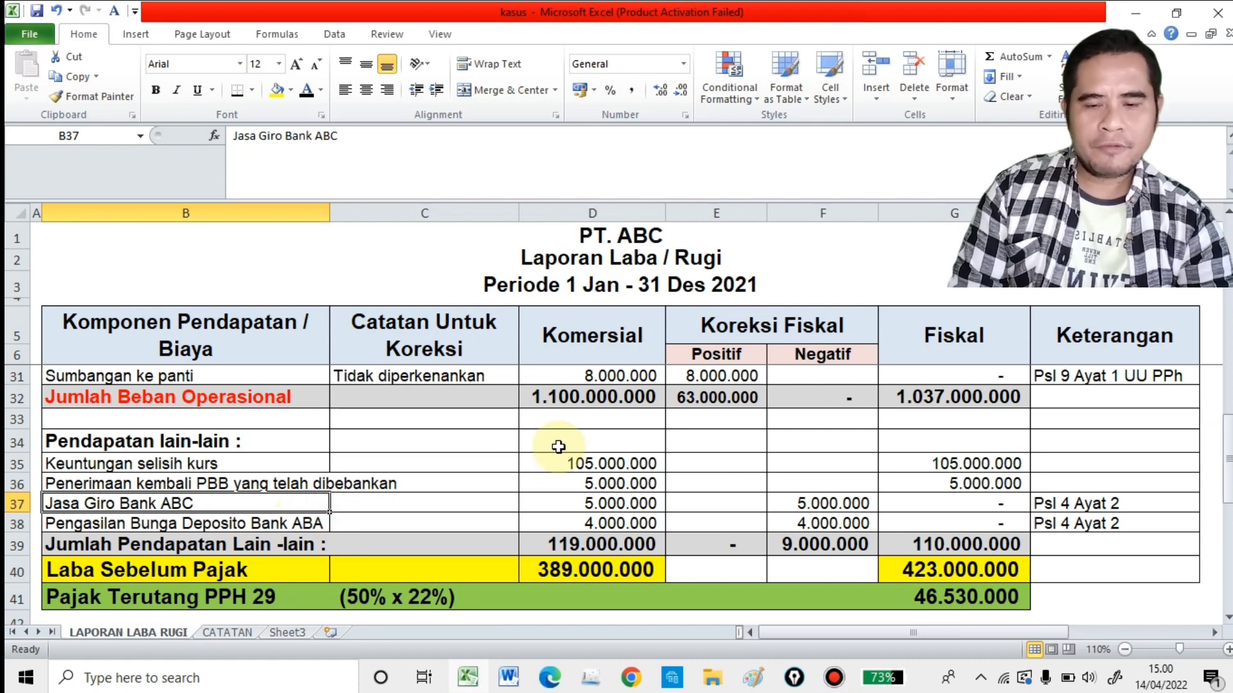
left_click(656, 498)
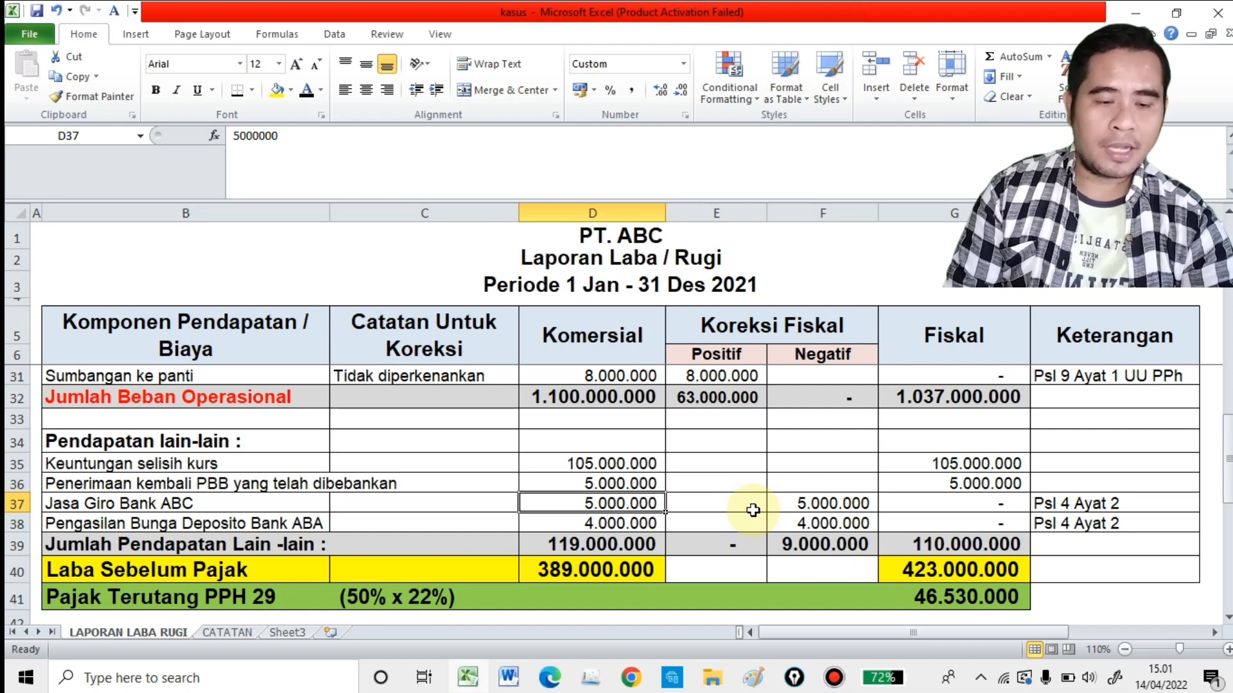
left_click(1114, 503)
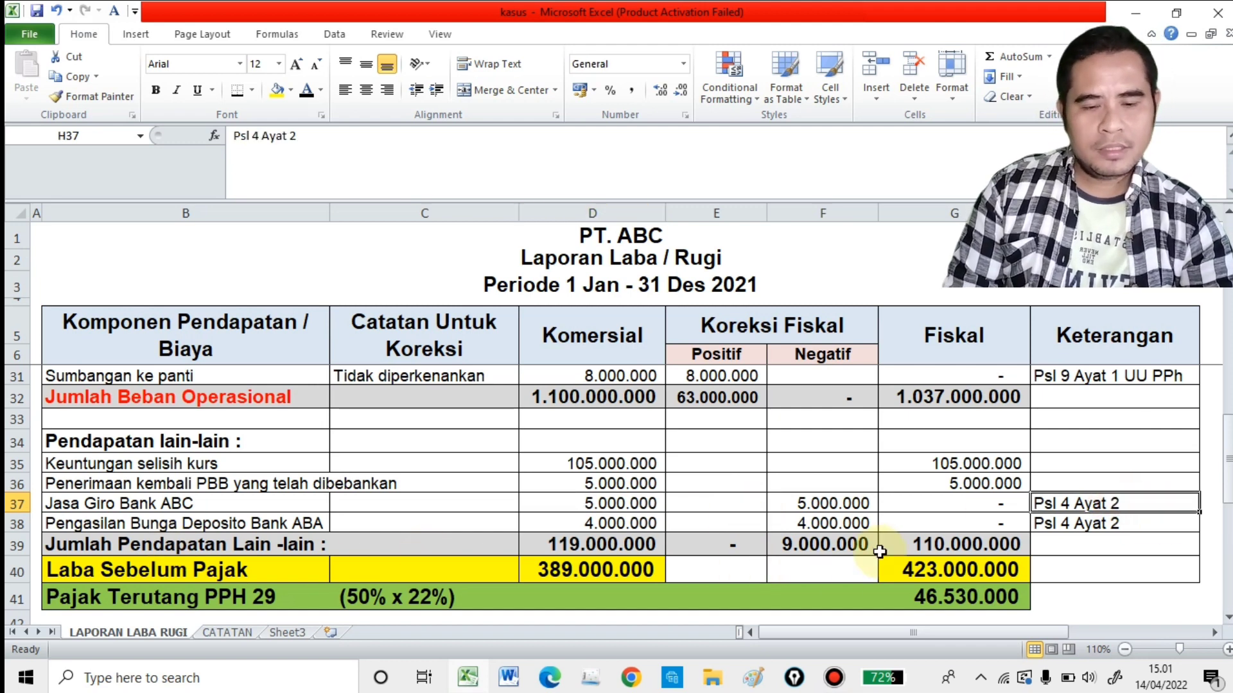
left_click(827, 504)
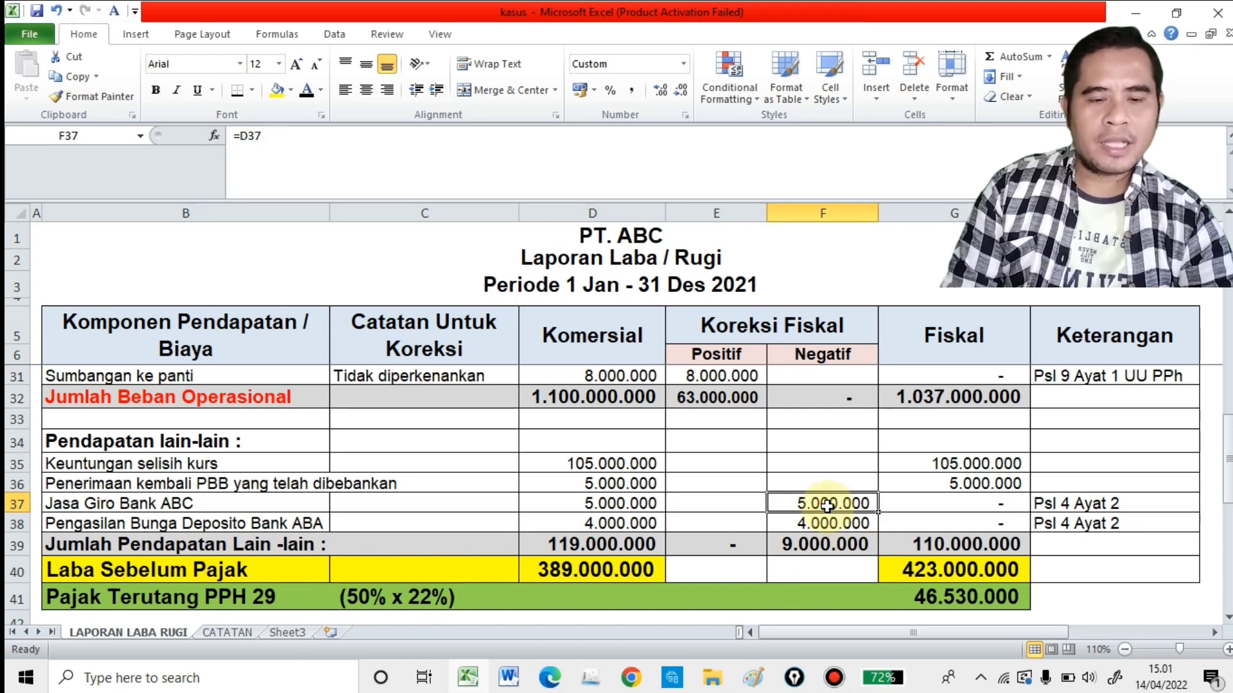
left_click(244, 521)
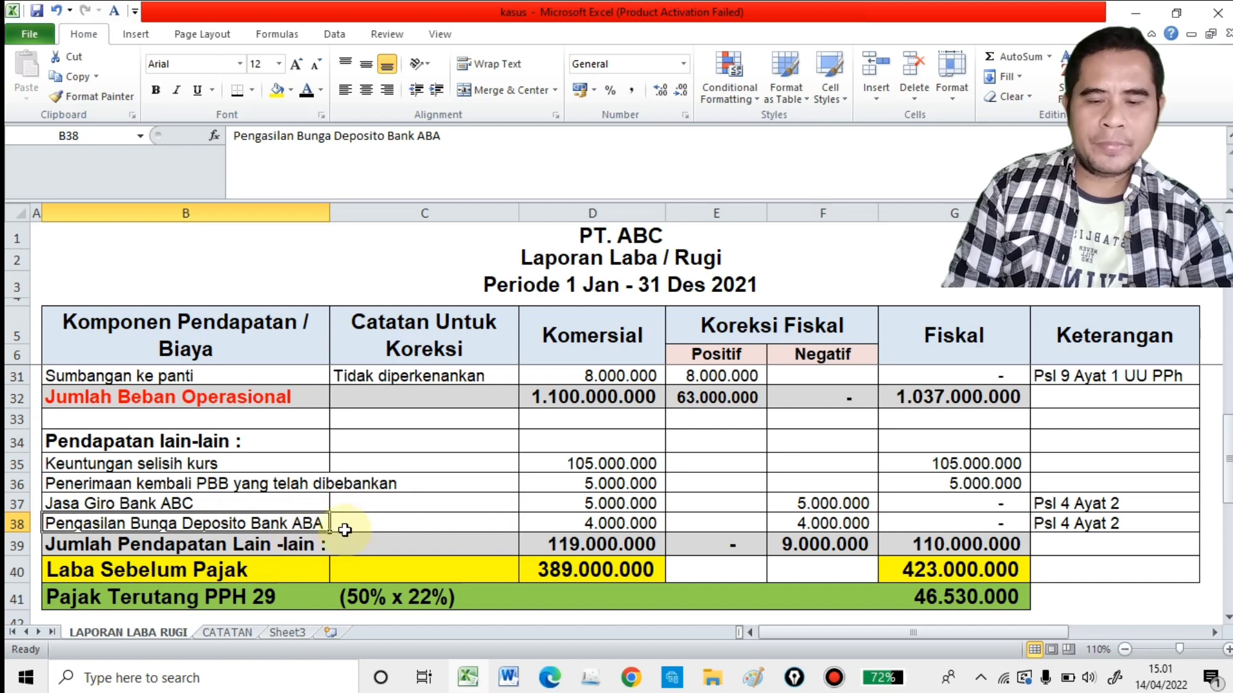
left_click(582, 521)
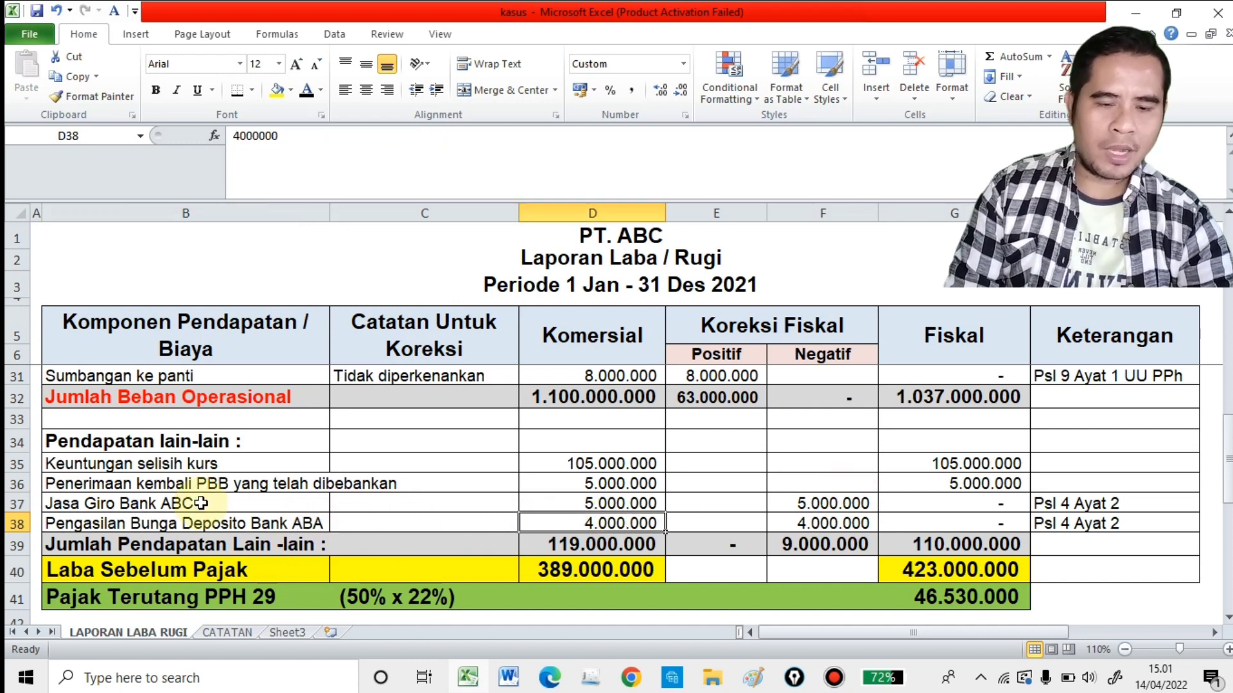
Step: Check Jasa Giro and the negative correction formula of Bunga Deposito in F38, and locate the Jumlah Pendapatan Lain-lain row
left_click(179, 503)
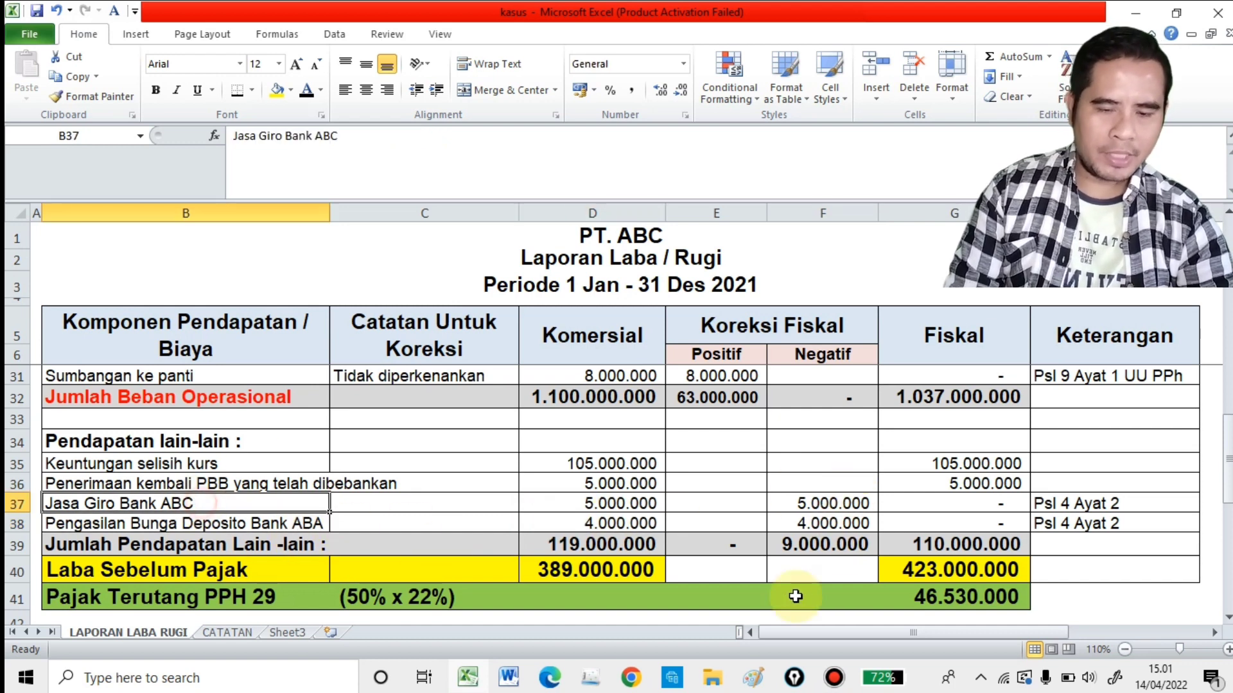
left_click(838, 523)
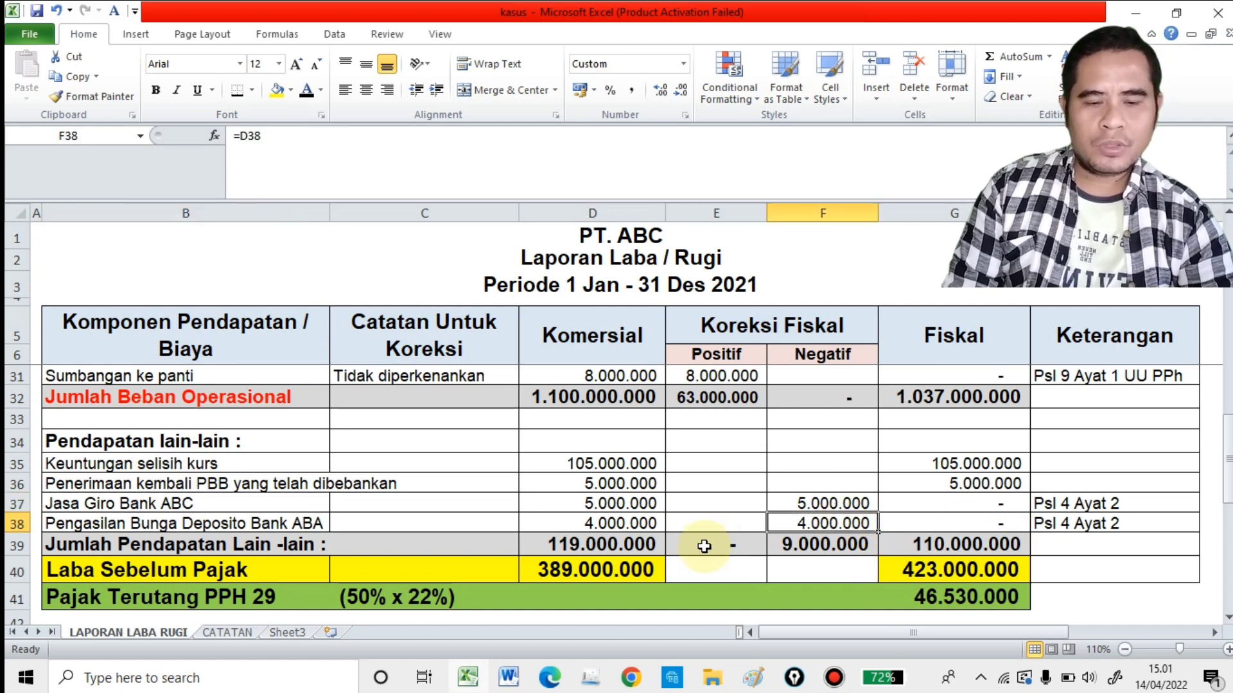
scroll(704, 546, "down", 1)
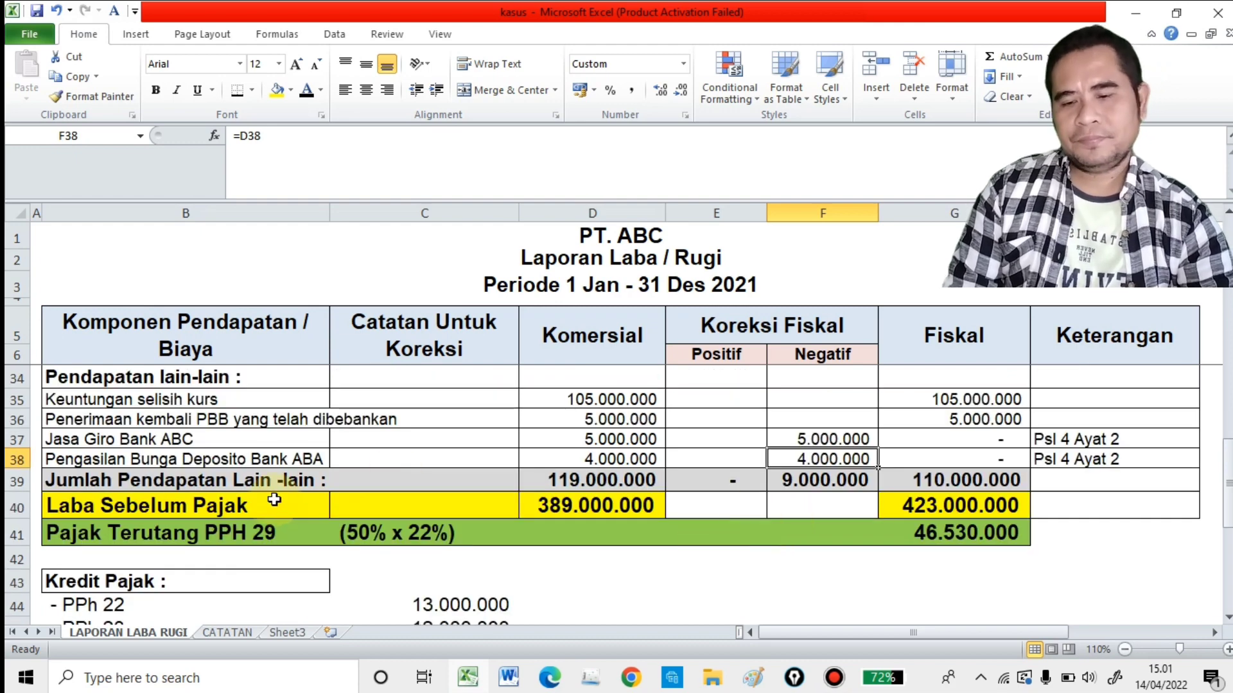
left_click(274, 481)
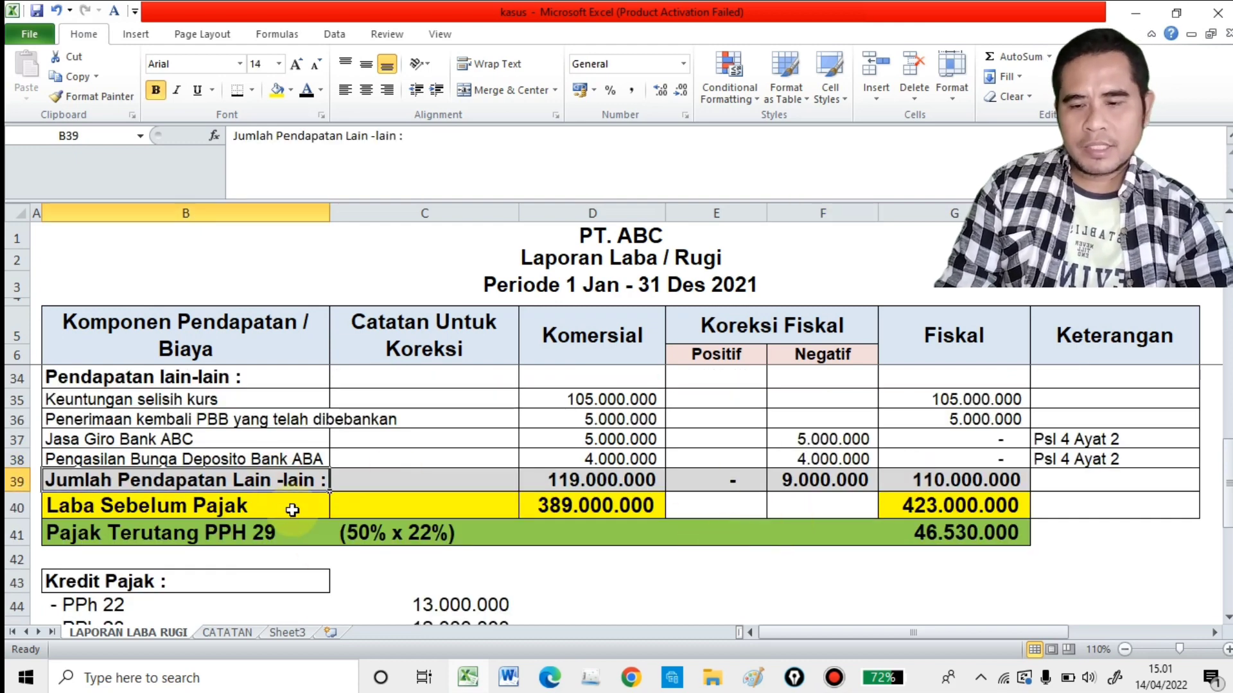
Step: Review the commercial and fiscal formulas of Laba Sebelum Pajak in D40 and G40
left_click(230, 509)
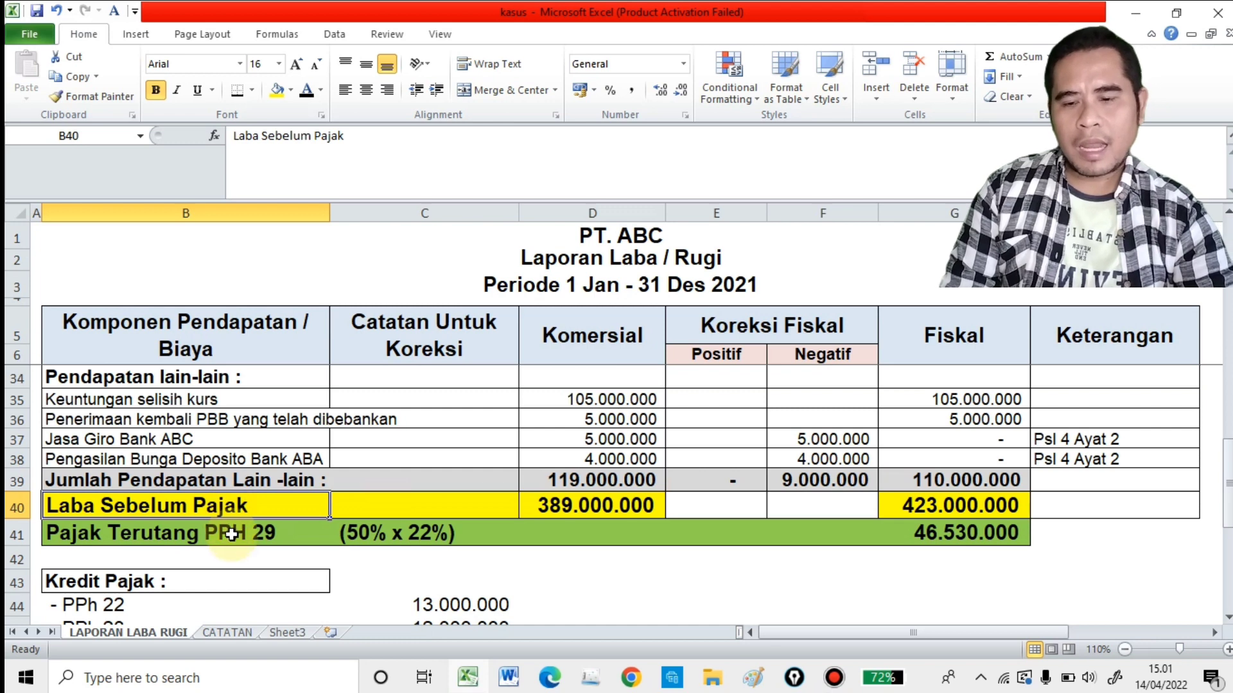
left_click(585, 510)
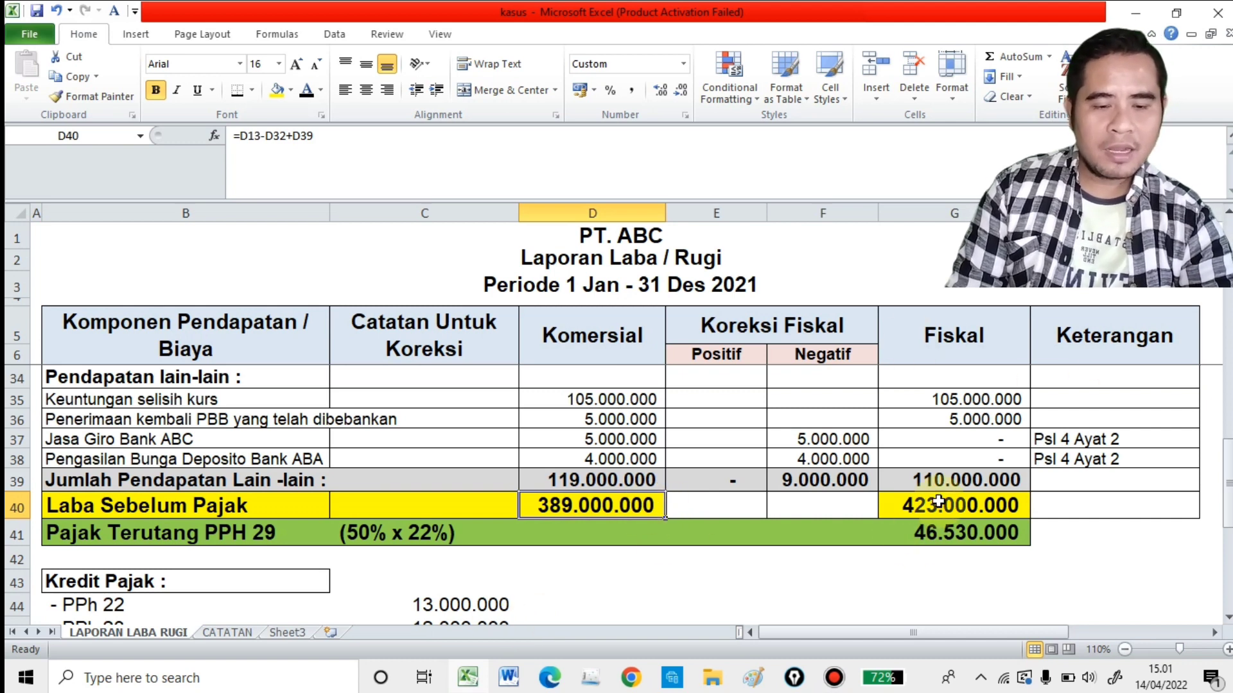
left_click(921, 512)
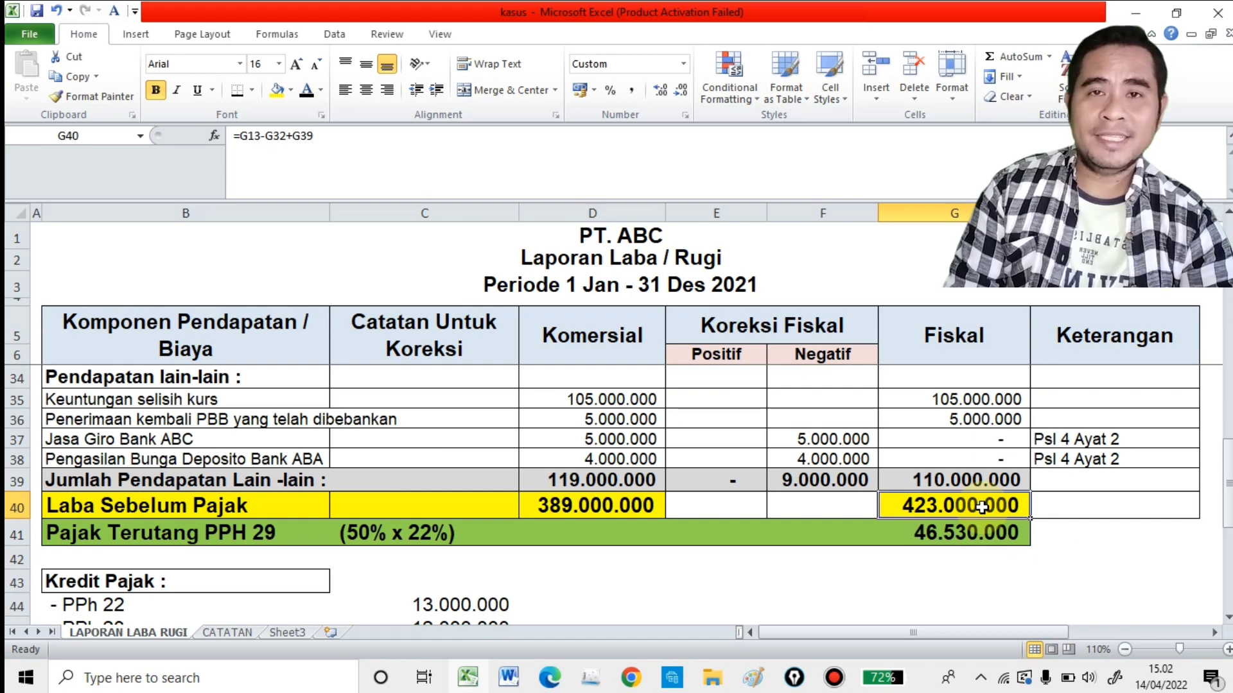
Step: Examine Pajak Terutang PPH 29 in row 41, comparing its 50% x 22% rate and G41 formula with the fiscal profit in G40
scroll(577, 527, "down", 1)
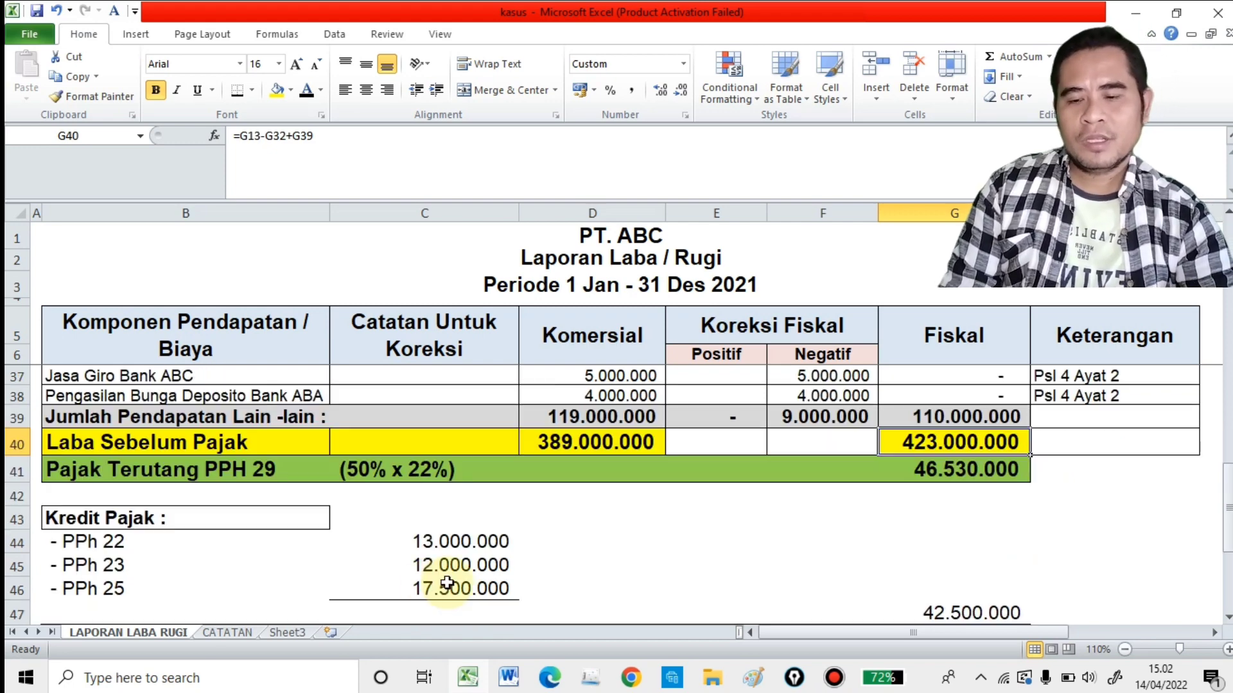
left_click(68, 473)
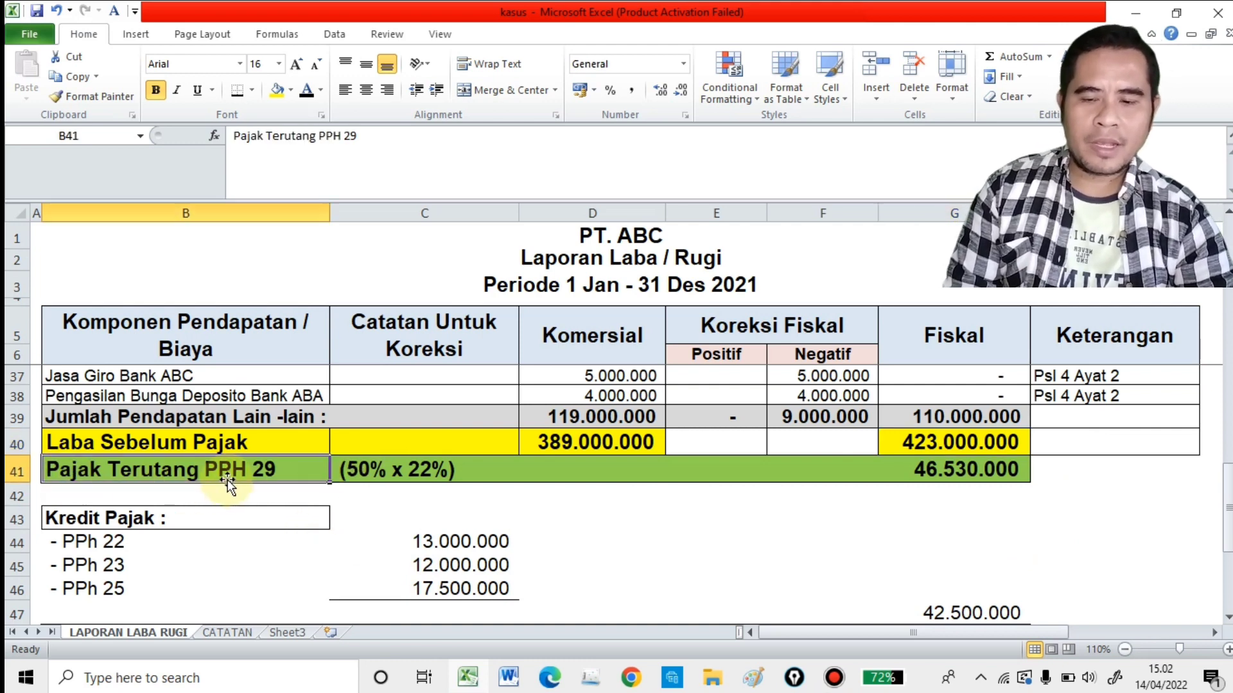
left_click(393, 478)
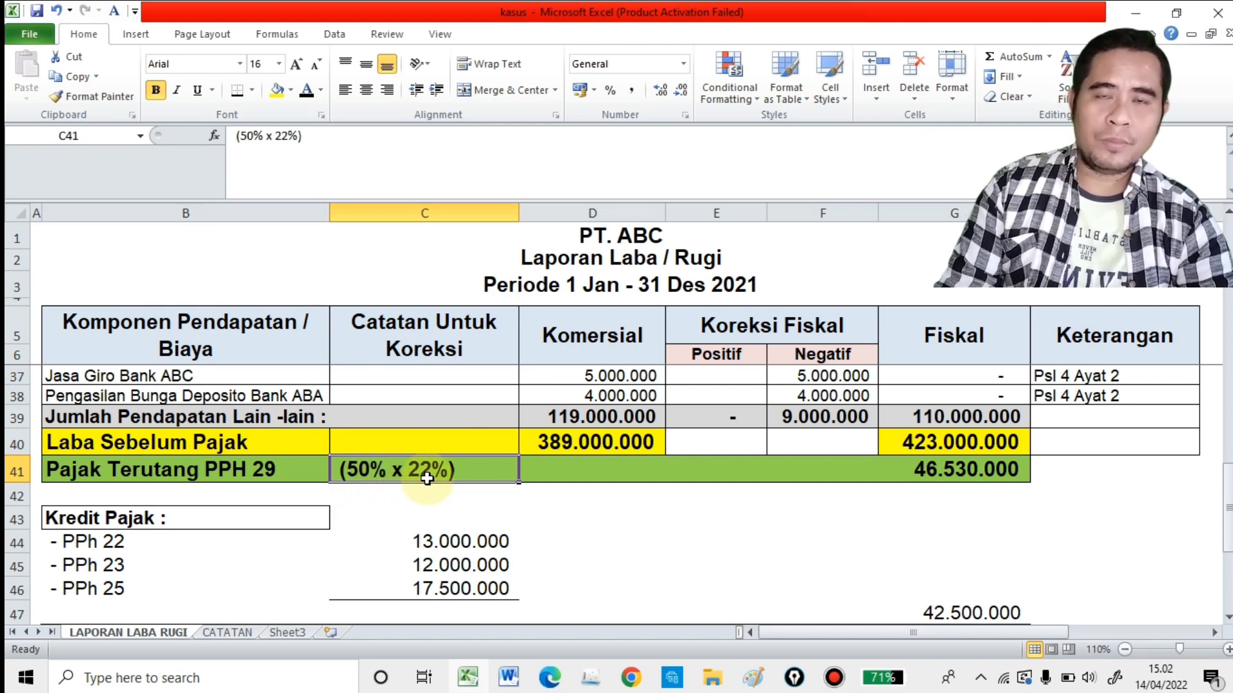
left_click(991, 449)
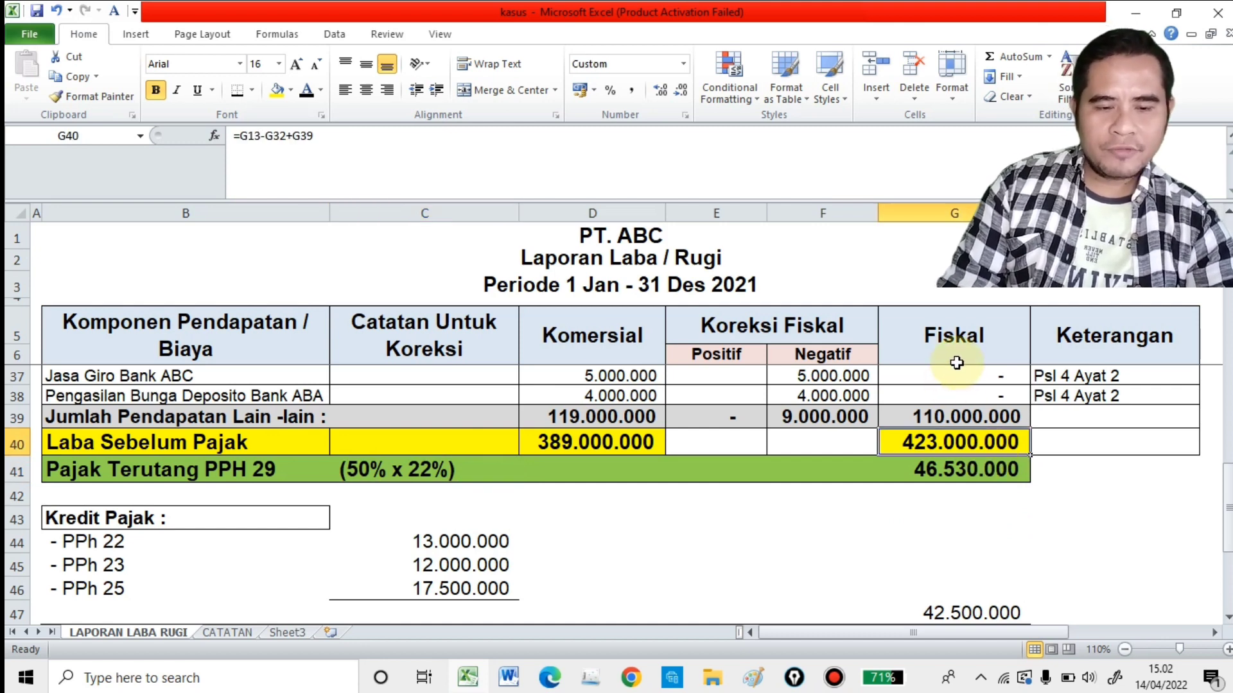
left_click(955, 477)
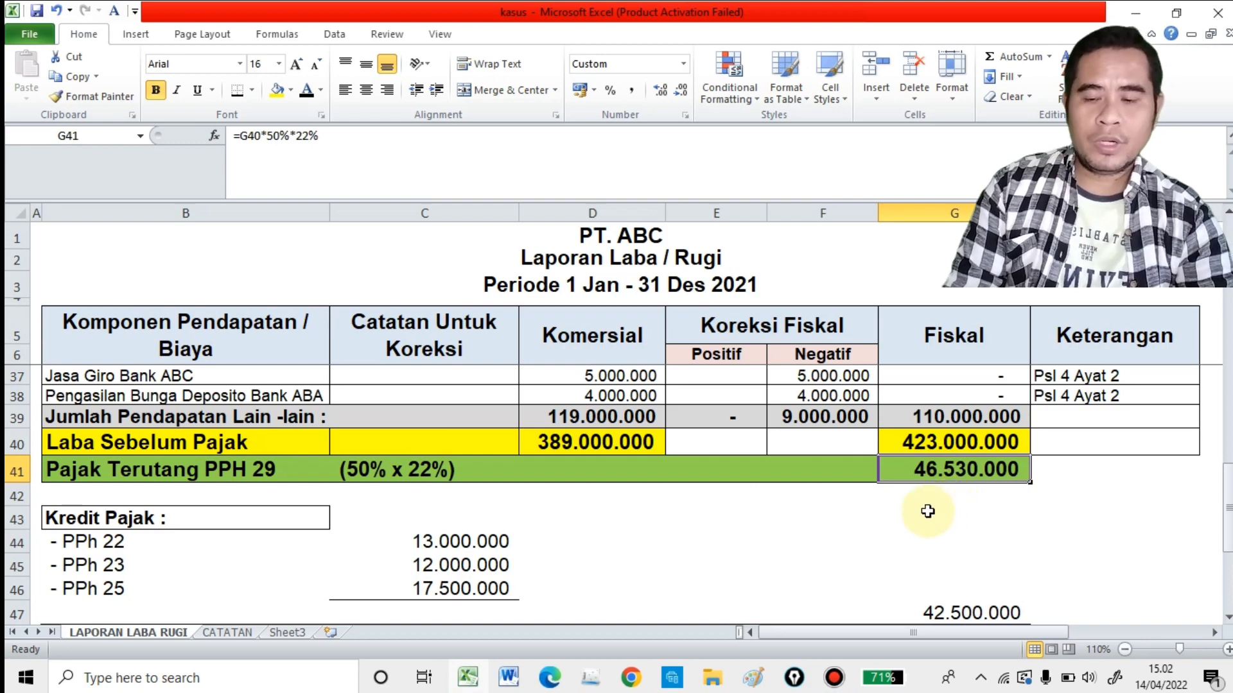
Step: Read notes 12 to 14 on the CATATAN sheet about the PPh pasal 22, 23 and 25 payments
left_click(226, 634)
scroll(427, 514, "down", 2)
scroll(426, 515, "up", 1)
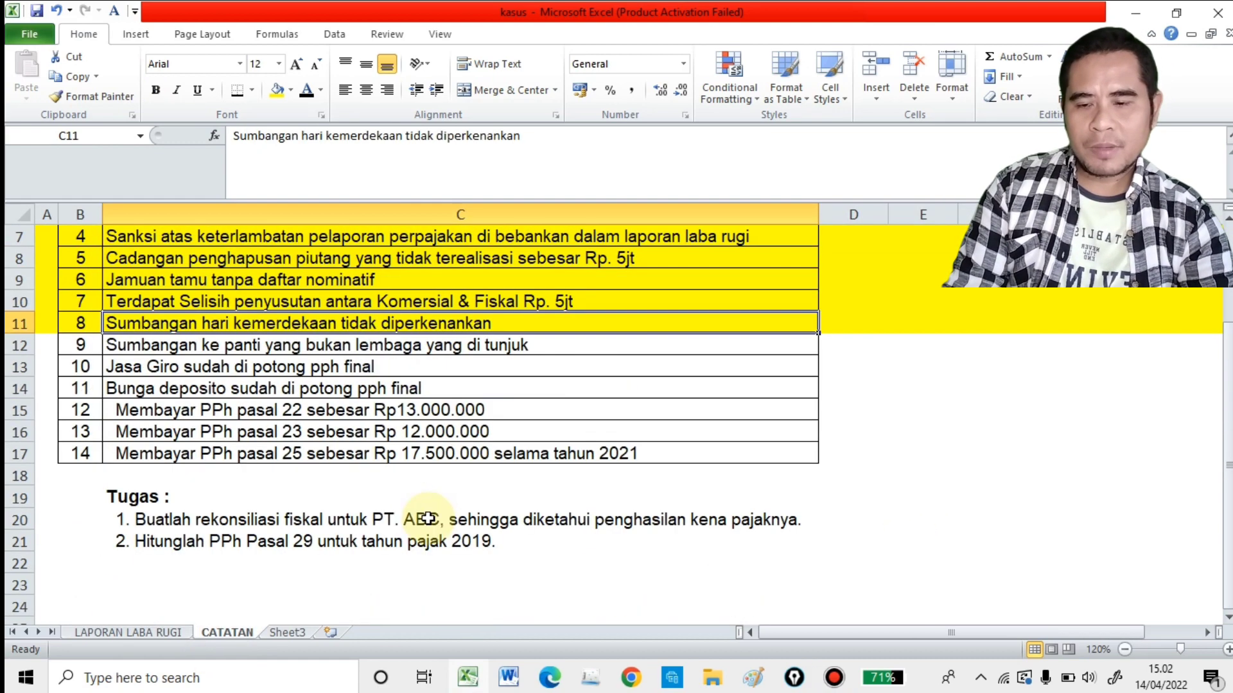
left_click(176, 411)
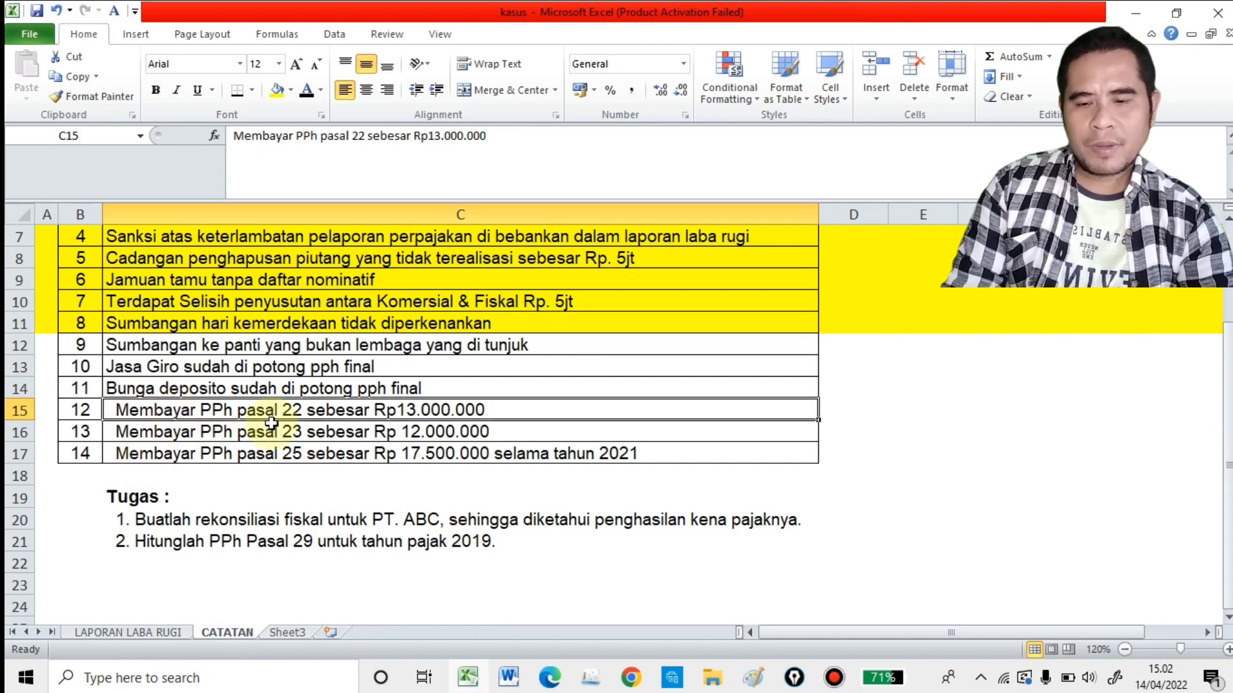
left_click(213, 433)
left_click(214, 456)
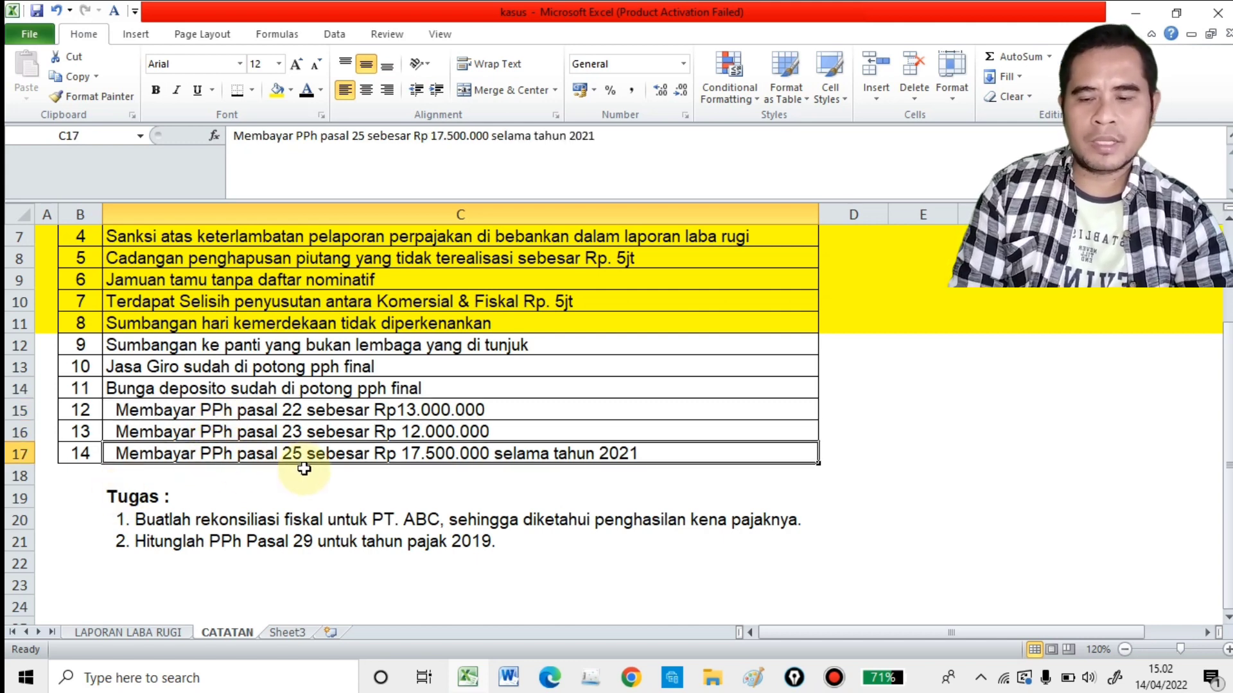
Step: Compare those payments with the Kredit Pajak entries on the LAPORAN LABA RUGI sheet and check their sum formula in G47
left_click(187, 633)
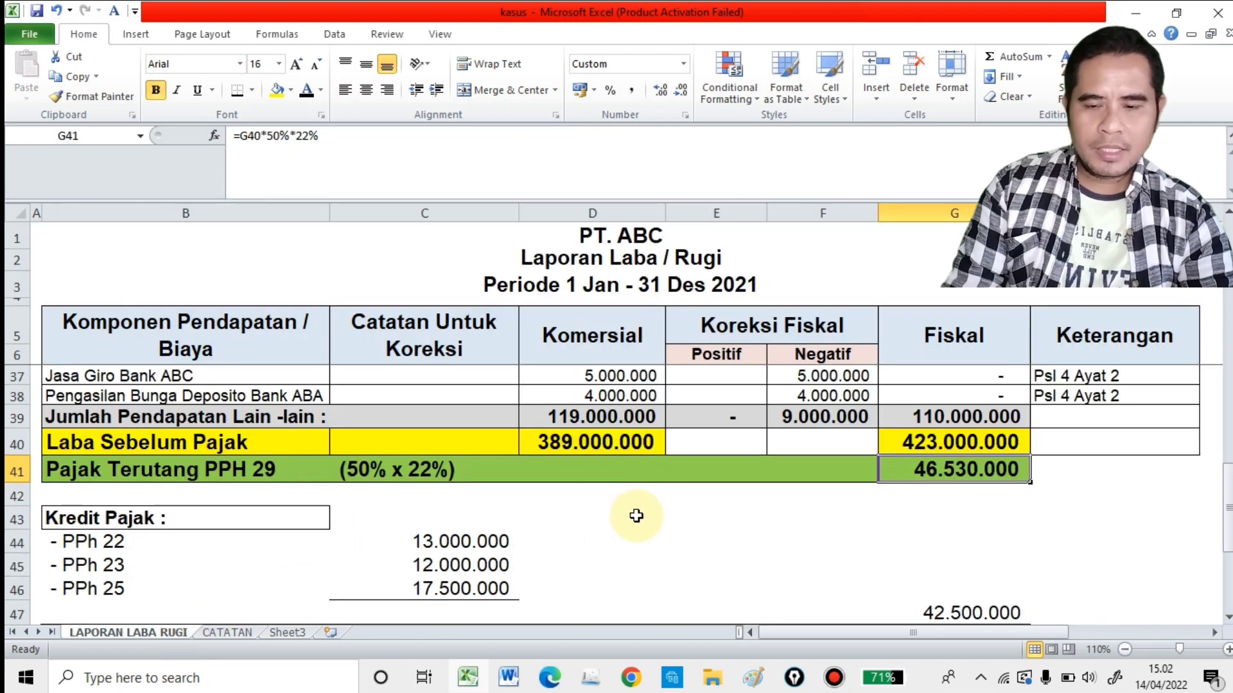
scroll(443, 533, "down", 1)
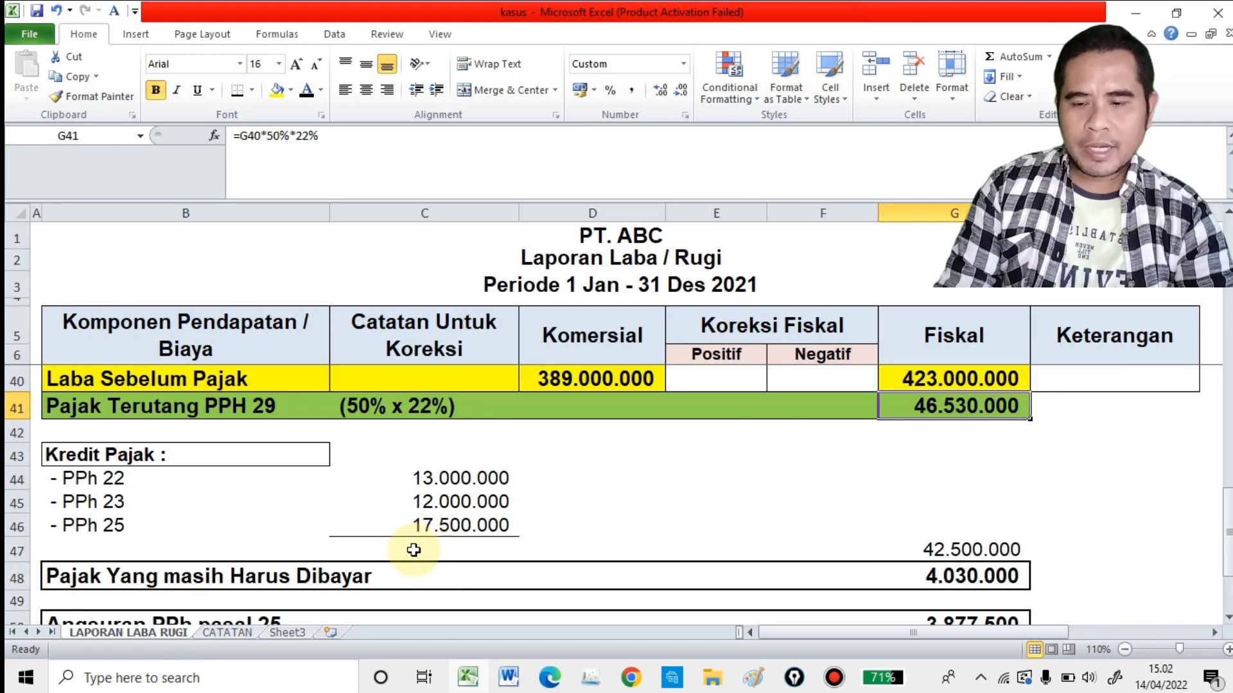
left_click(992, 549)
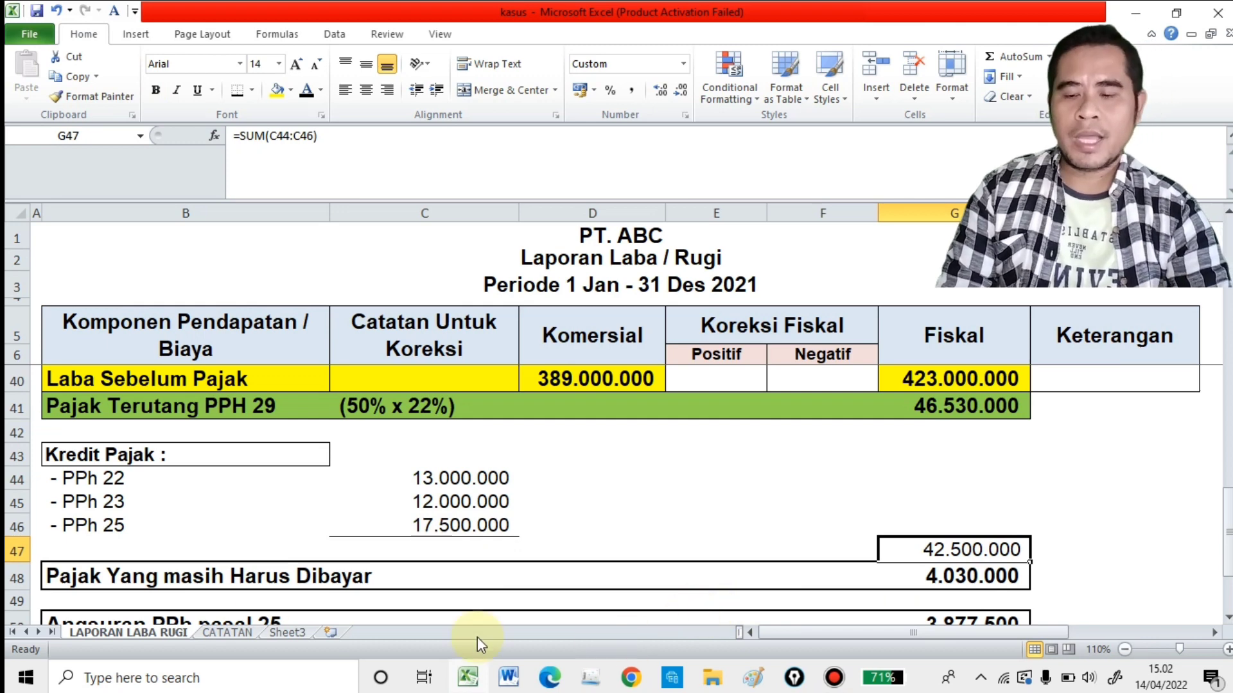
Step: Trace Pajak Yang masih Harus Dibayar in row 48 from Pajak Terutang in G41 and the tax credit total in G47, and check G48's formula
left_click(80, 583)
scroll(80, 583, "down", 1)
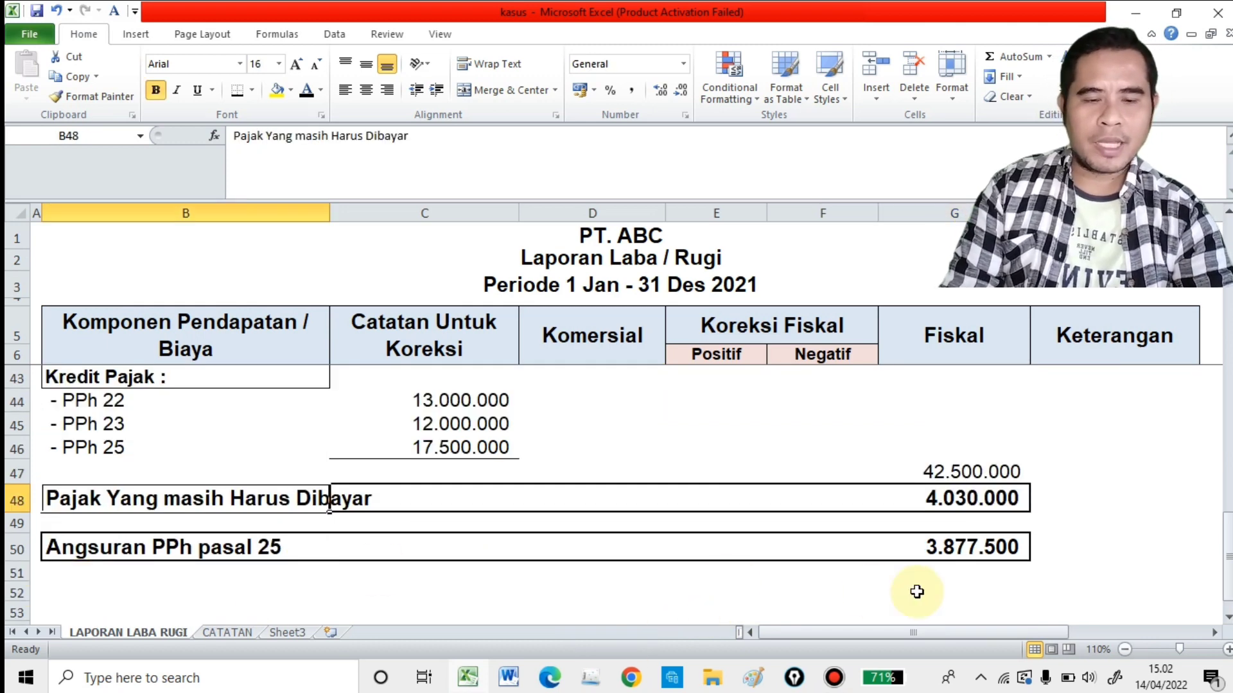
scroll(917, 587, "up", 1)
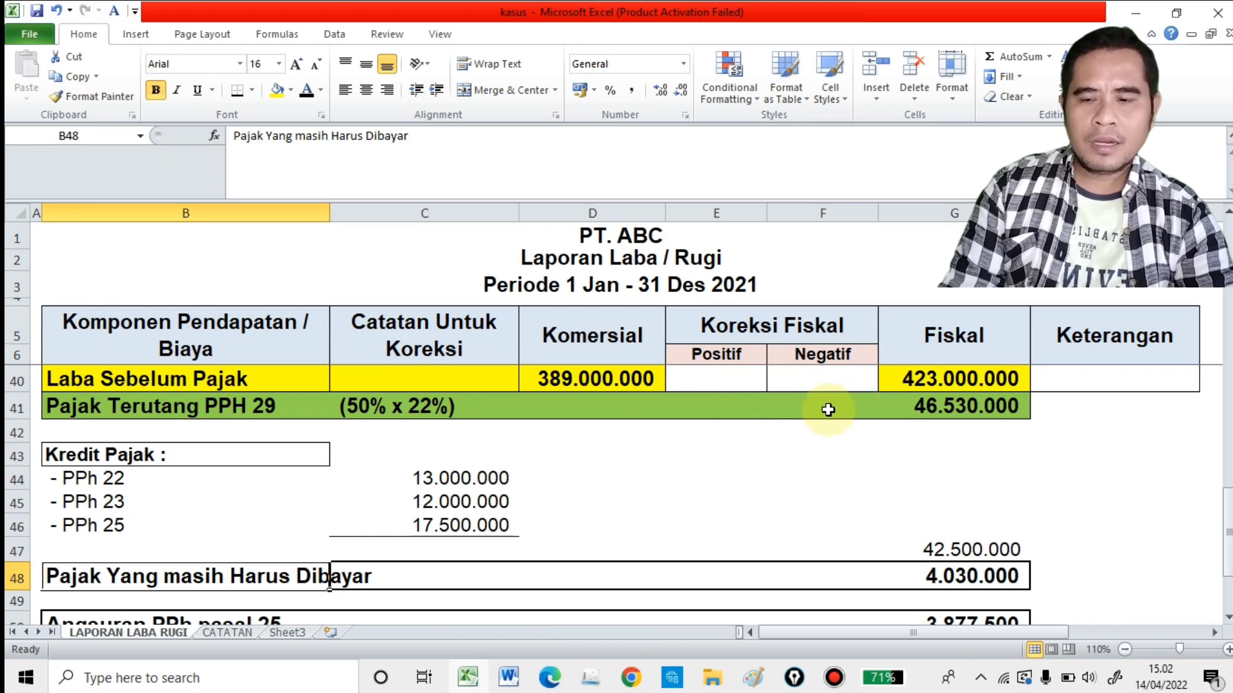
left_click(217, 414)
left_click(969, 412)
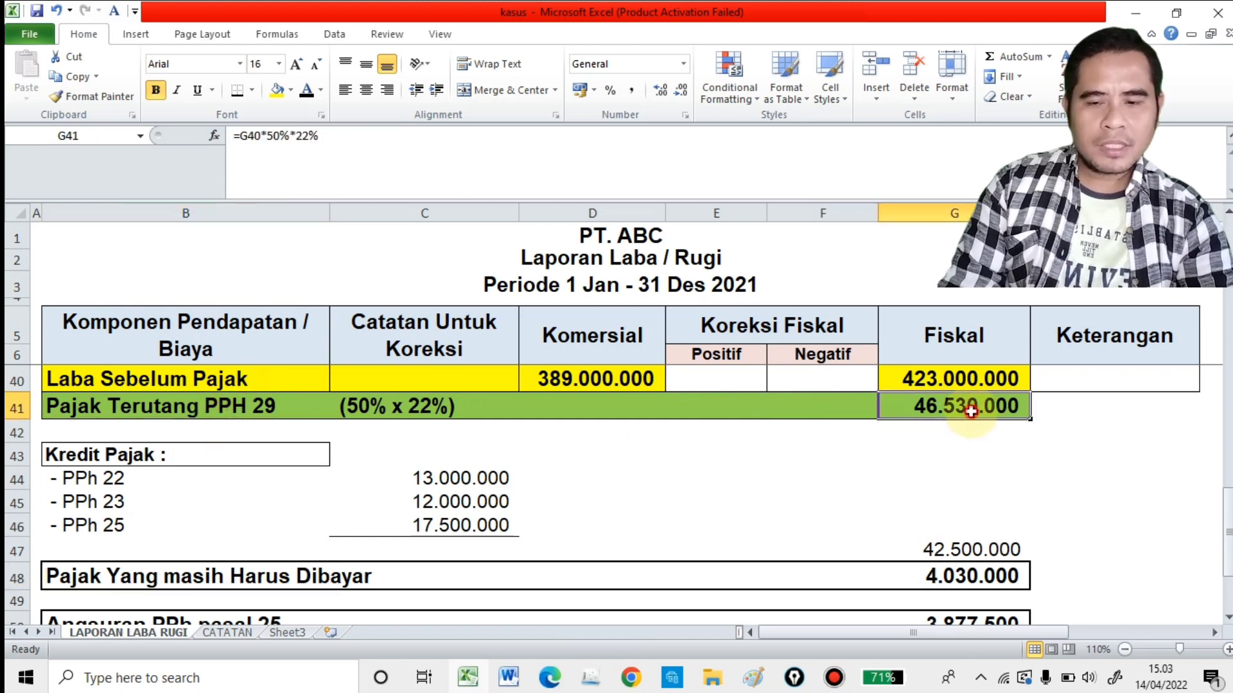
left_click(982, 545)
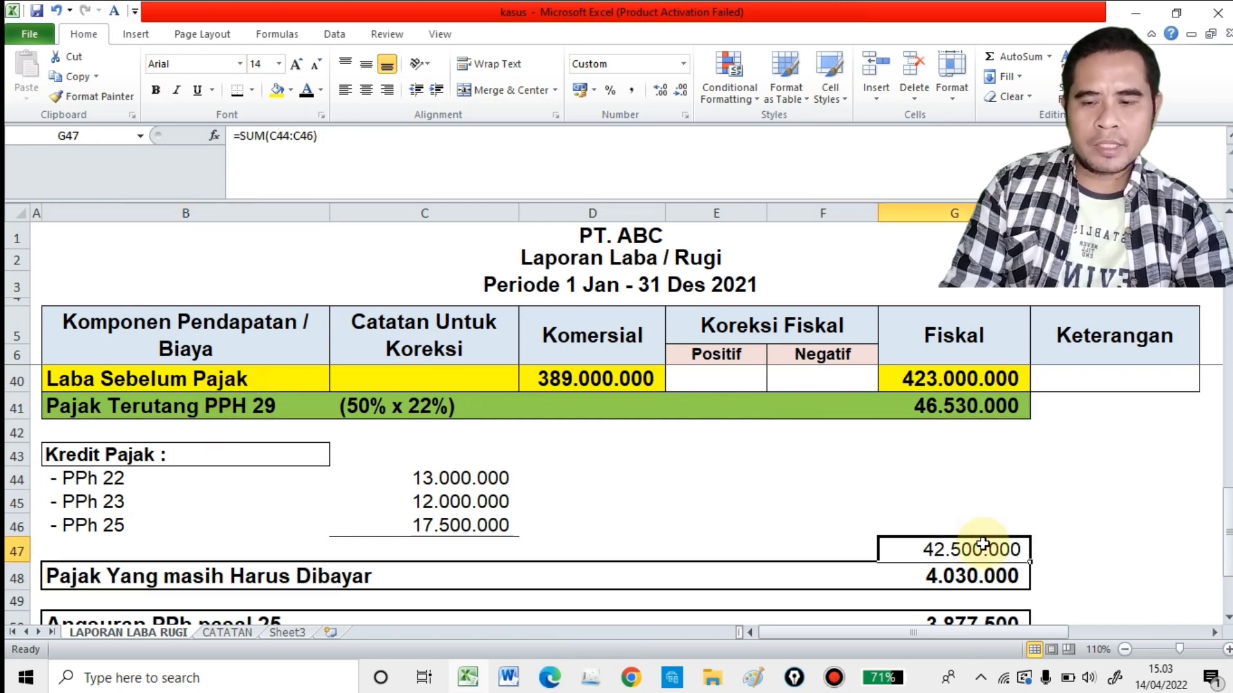
scroll(973, 546, "down", 1)
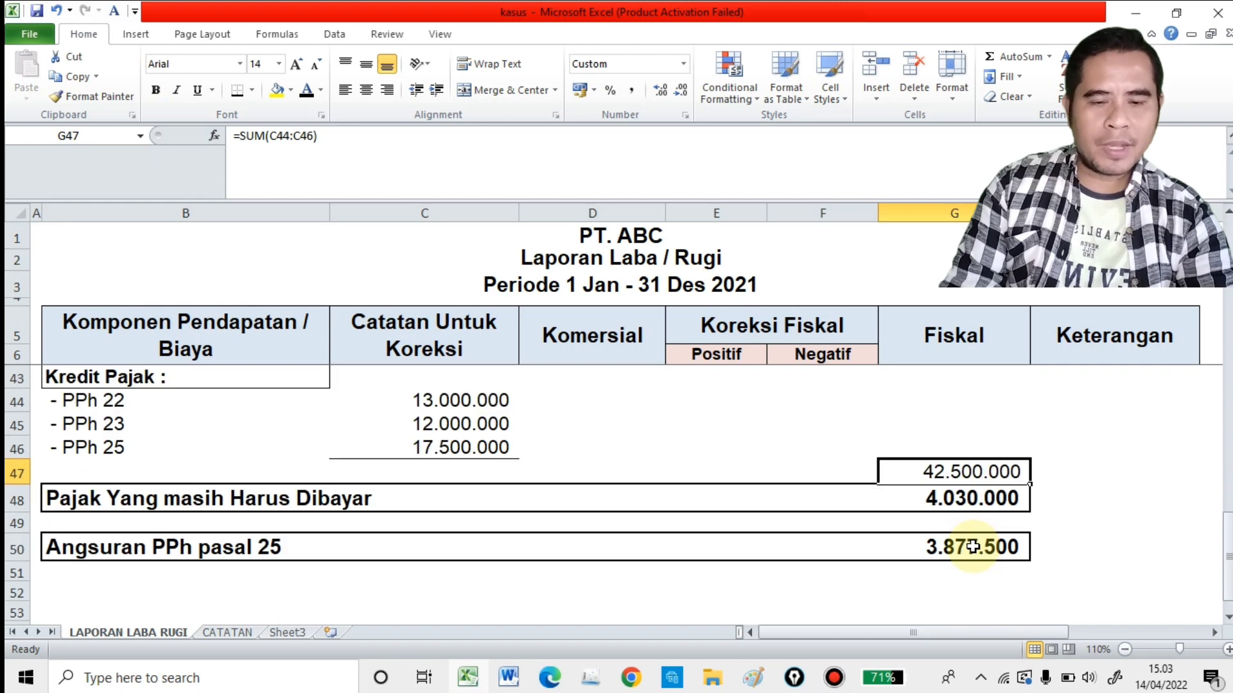
left_click(180, 503)
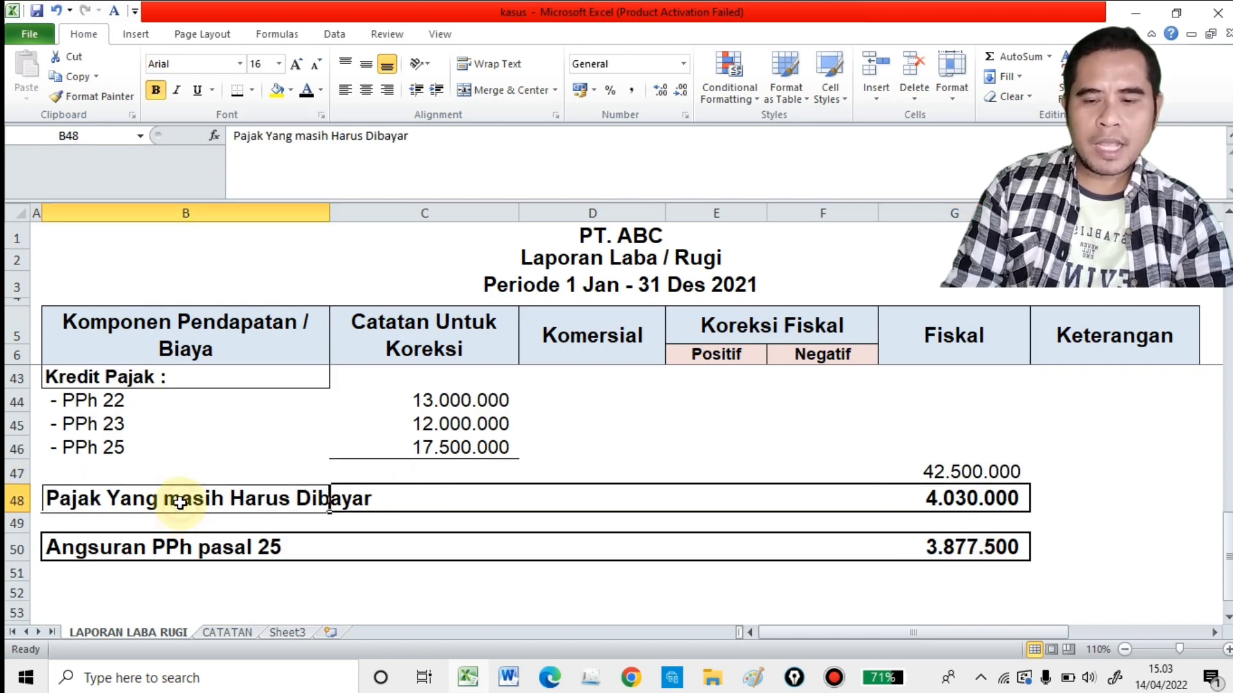
left_click(957, 499)
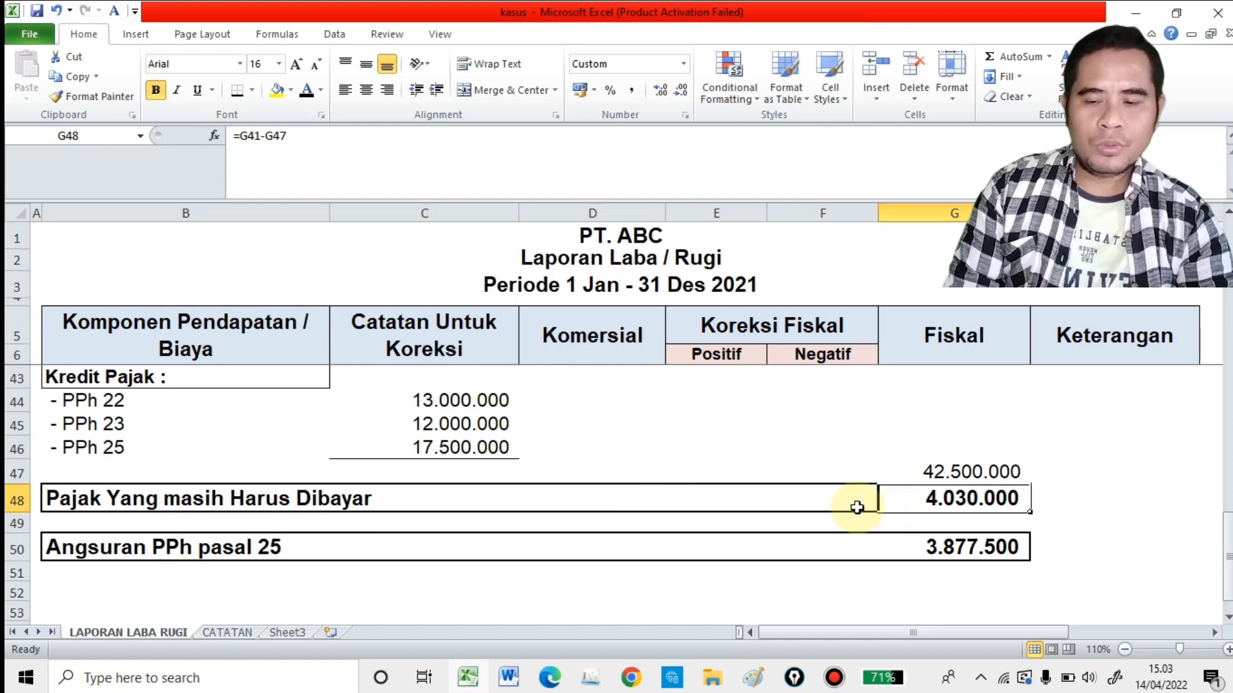
Step: Examine the Angsuran PPh pasal 25 row and its monthly installment formula in G50
left_click(180, 551)
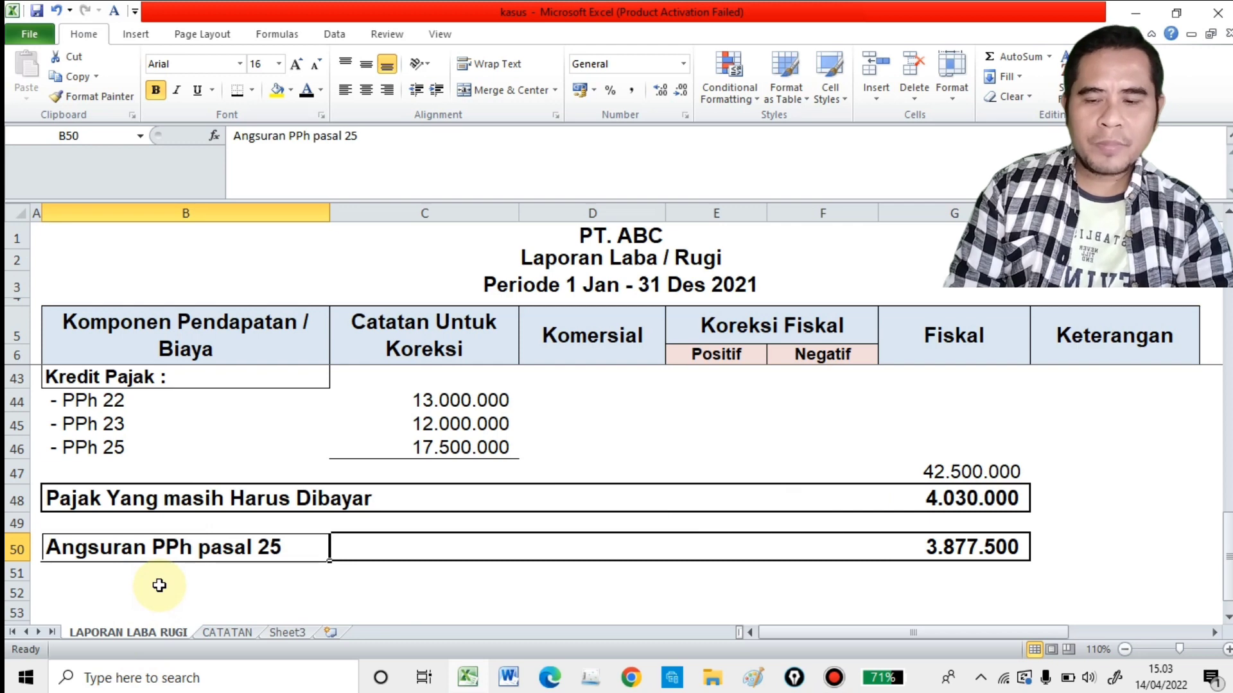
left_click(977, 560)
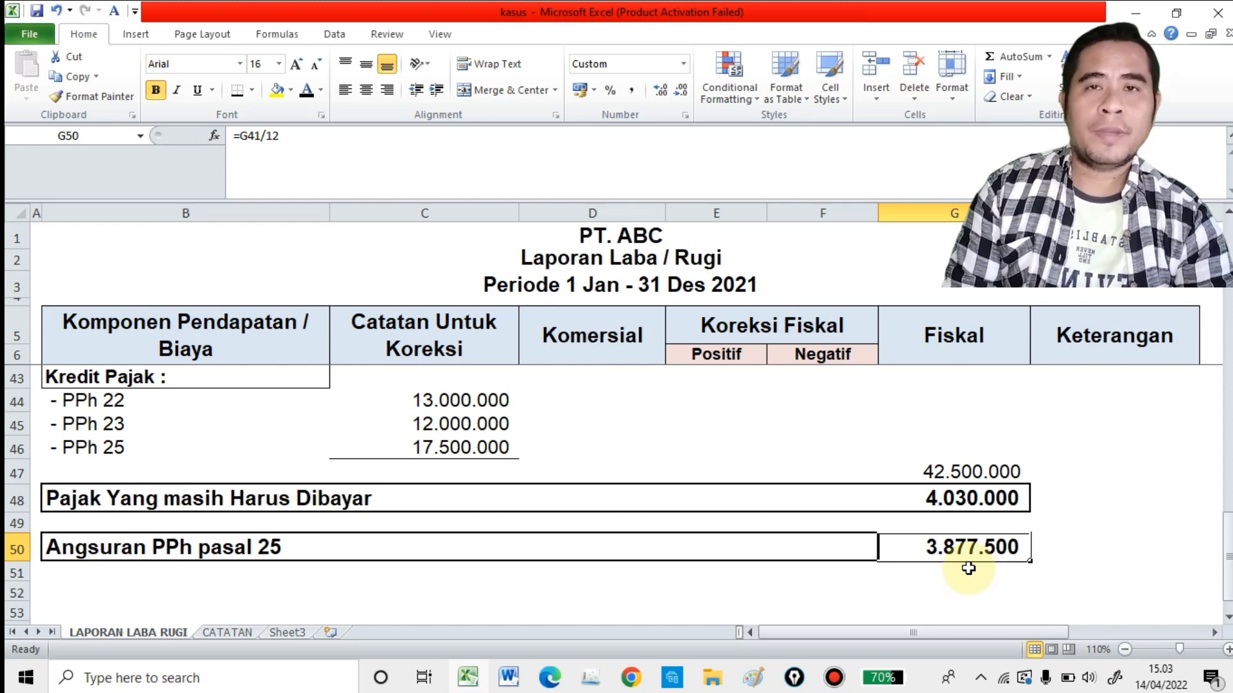
scroll(950, 563, "down", 2)
Step: Look over the whole reconciliation from Penjualan through the operating expense corrections to the final tax figures
scroll(951, 564, "up", 8)
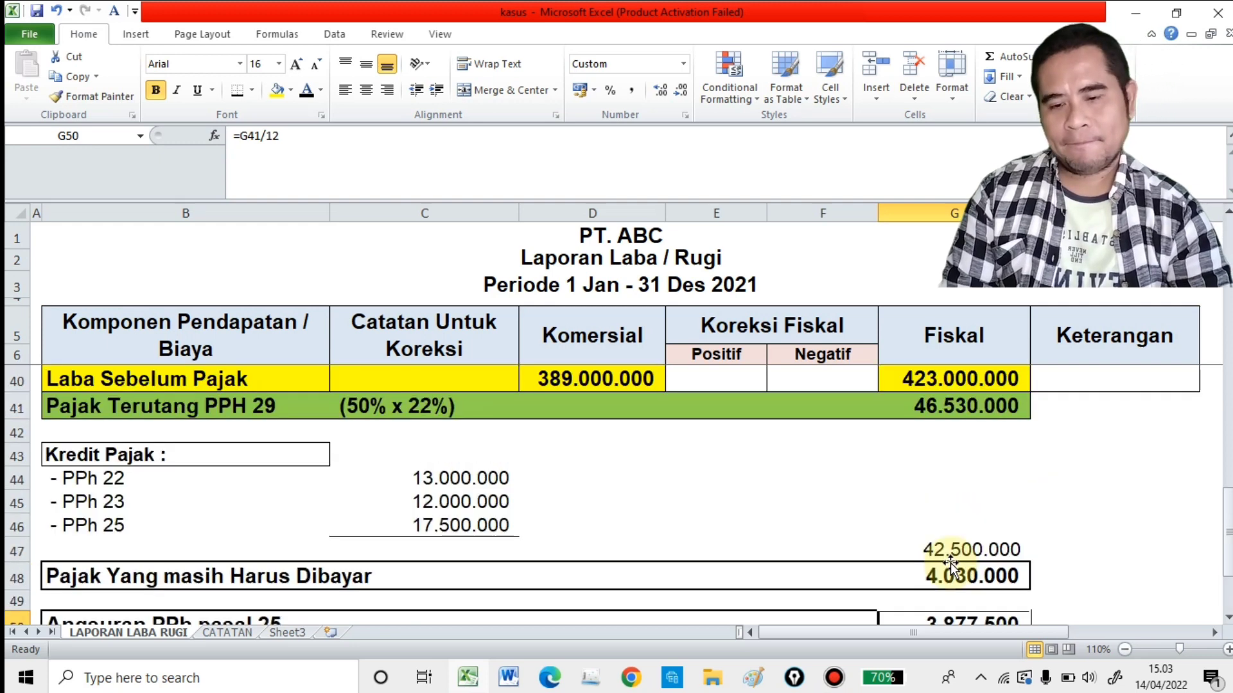
scroll(945, 574, "up", 6)
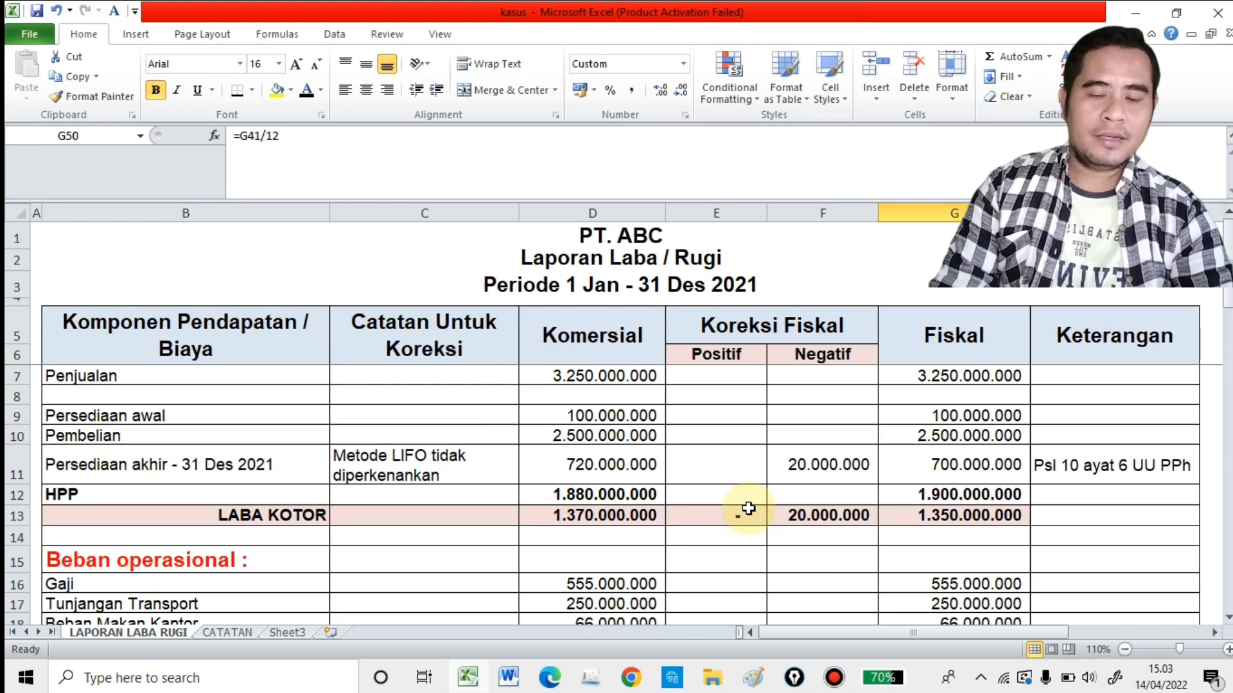
scroll(749, 508, "down", 3)
scroll(749, 509, "down", 3)
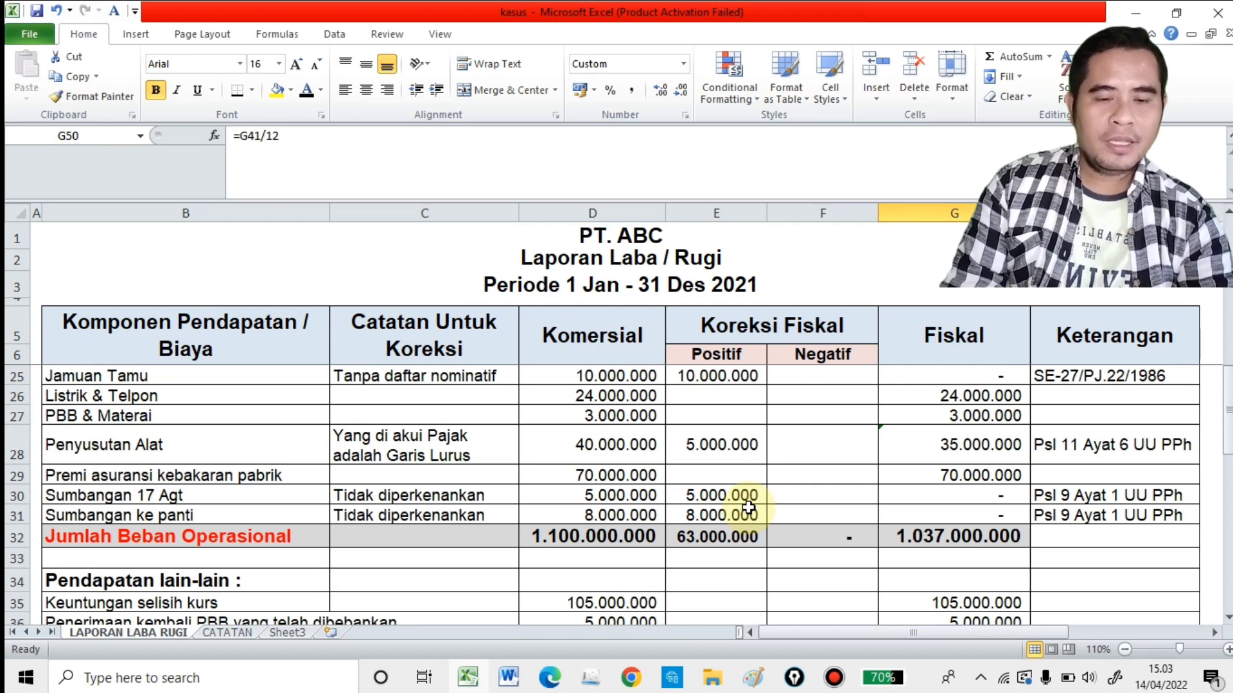
scroll(748, 508, "down", 8)
scroll(769, 508, "up", 1)
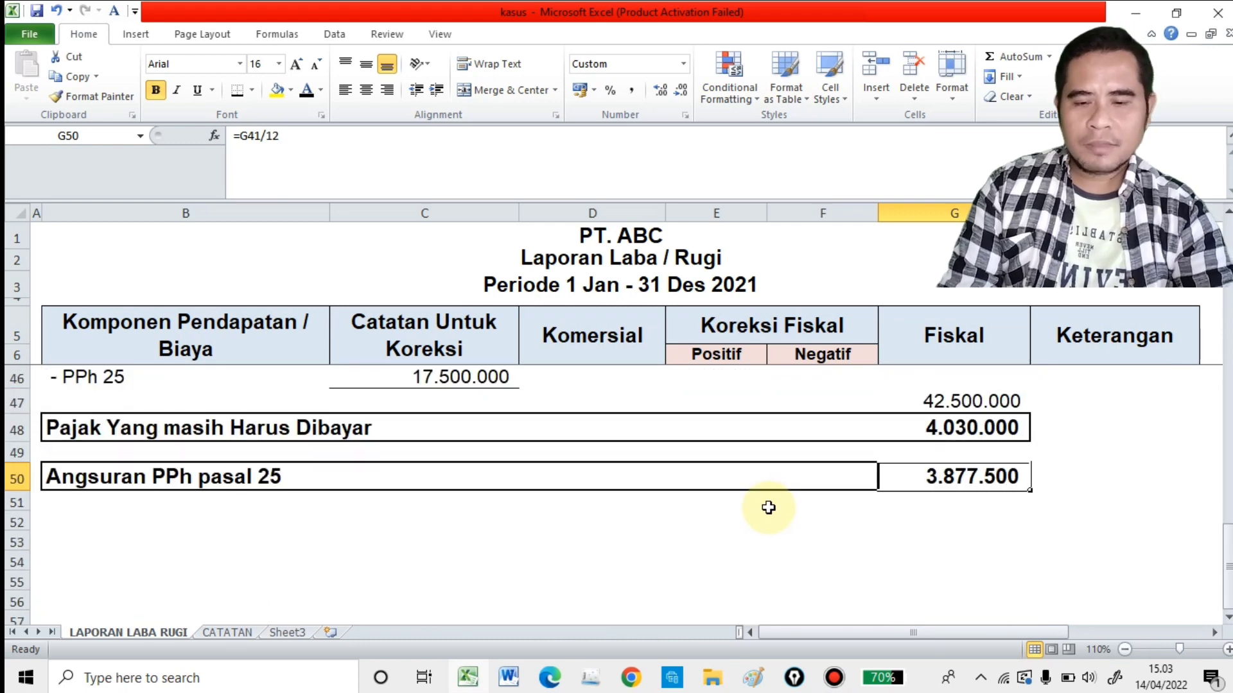
Step: Recheck the Angsuran PPh pasal 25 formula in G50 and finish on the empty cell G52
left_click(768, 508)
left_click(933, 475)
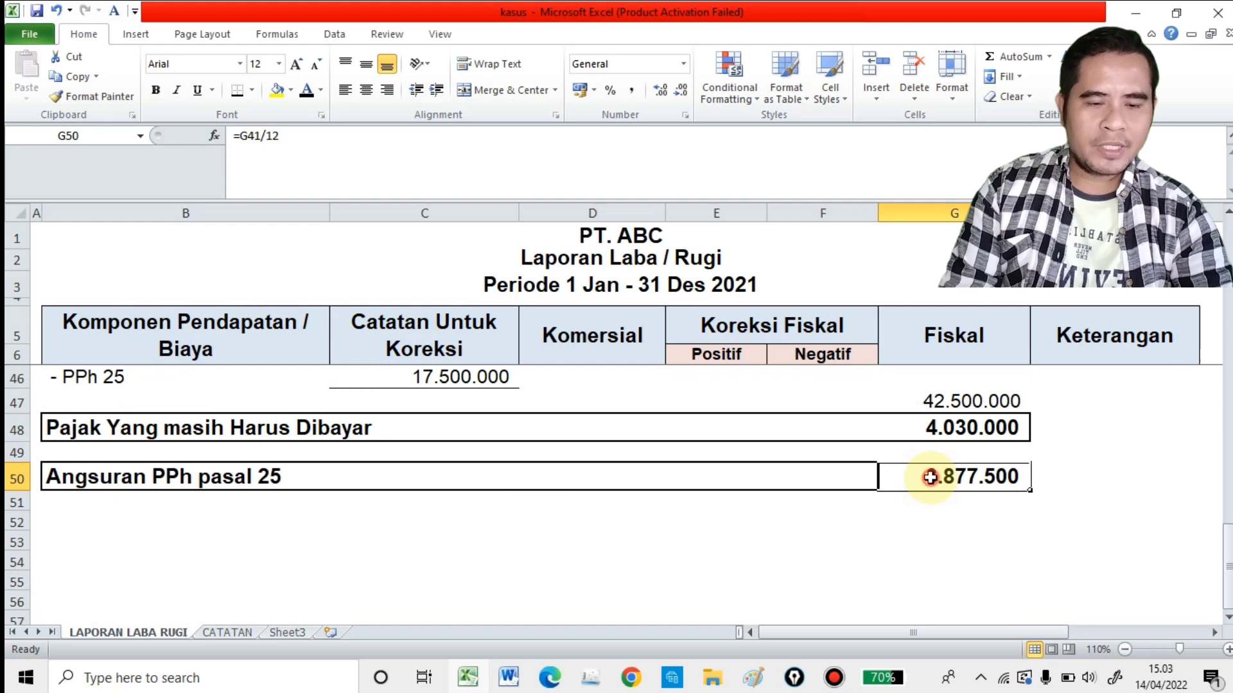
left_click(926, 534)
left_click(930, 521)
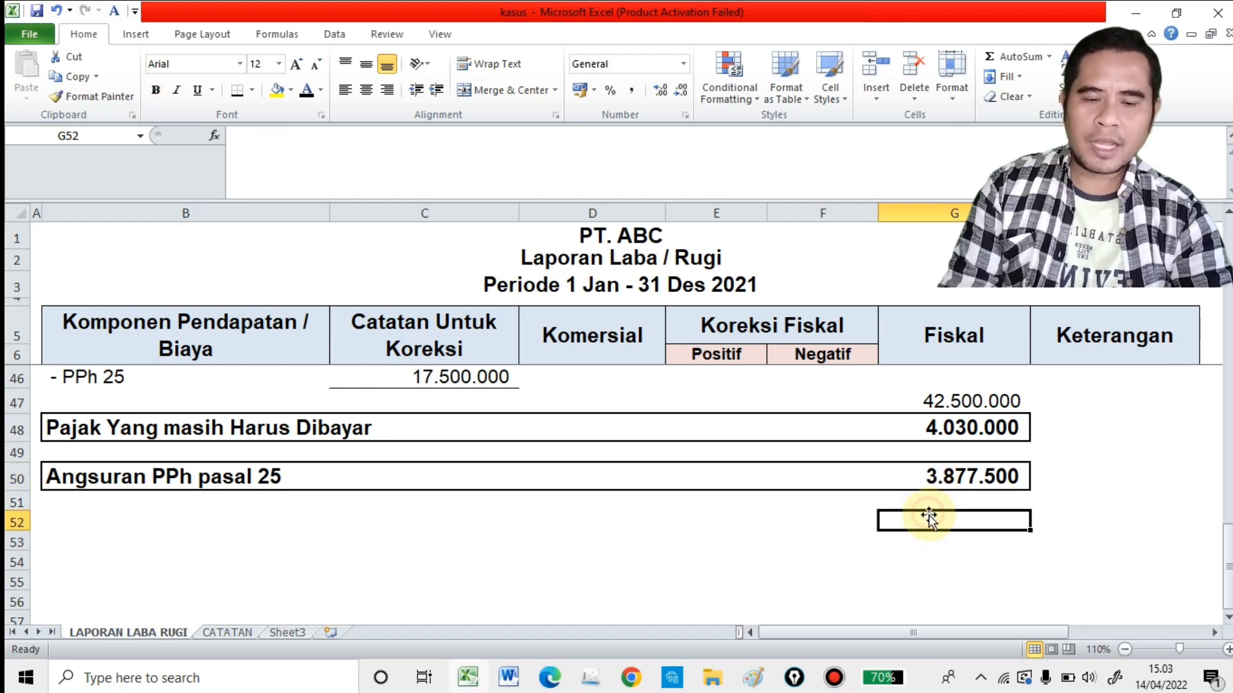